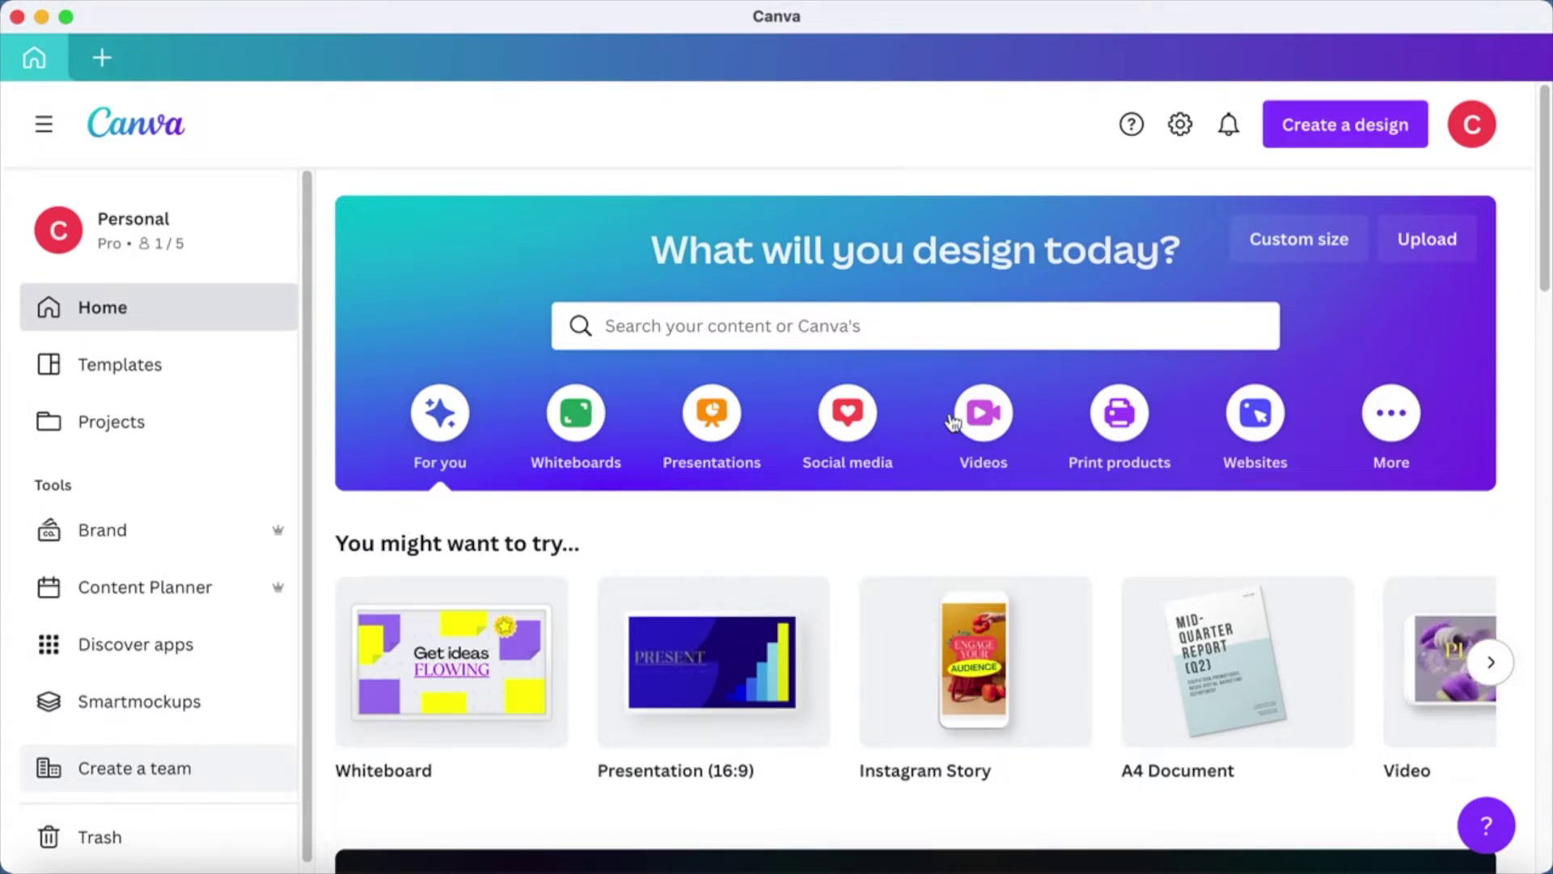
Create a new blank Canva video design.
{"action": "left_click", "coordinate": [984, 408]}
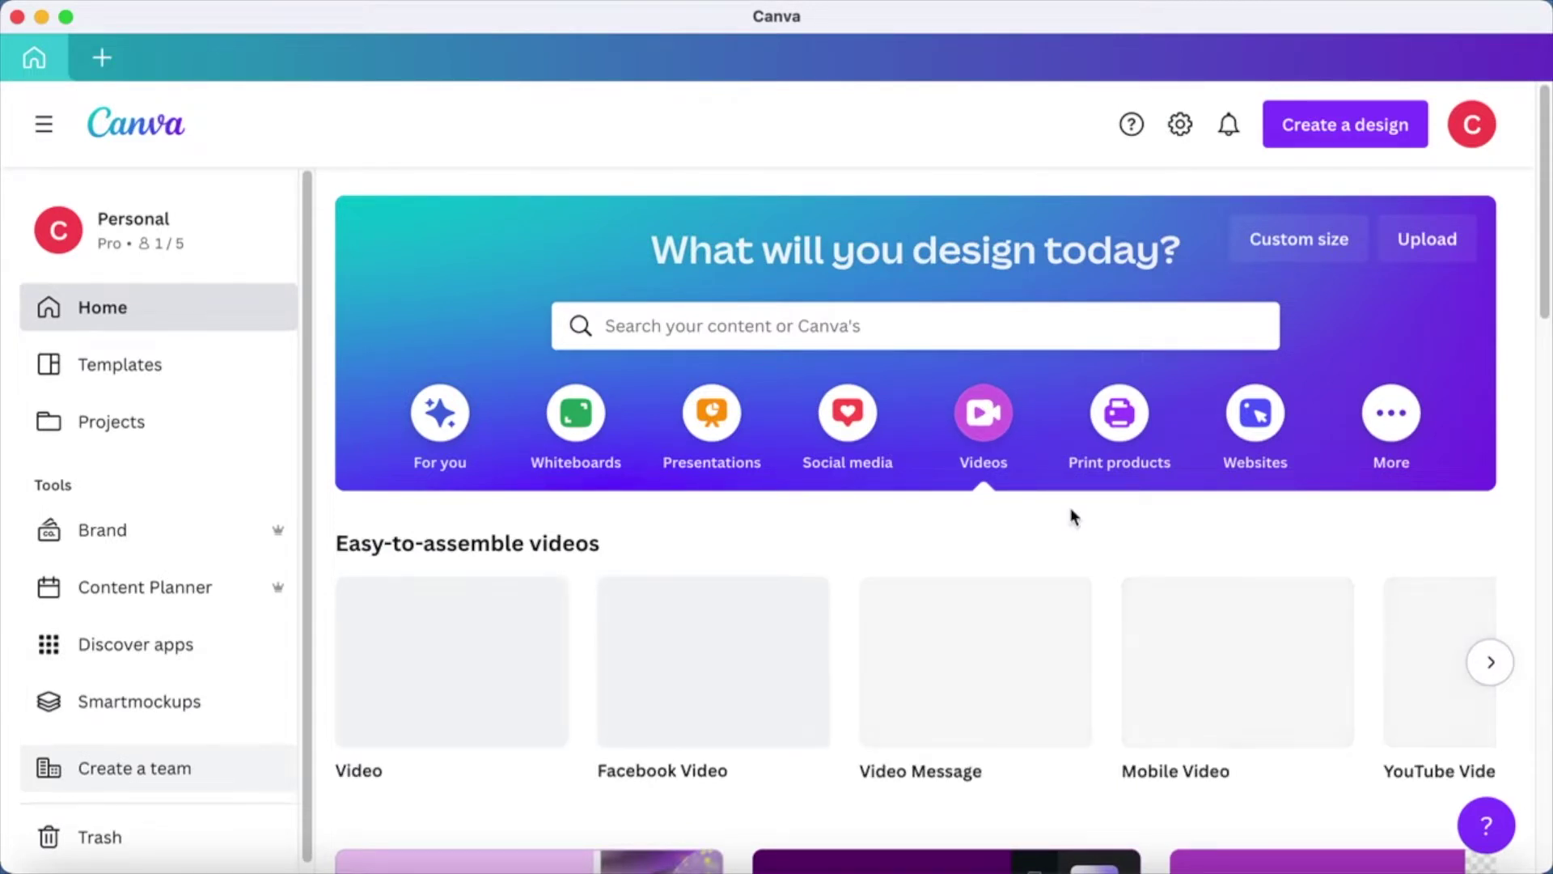
{"action": "scroll", "coordinate": [1074, 517], "scroll_direction": "down", "scroll_amount": 2}
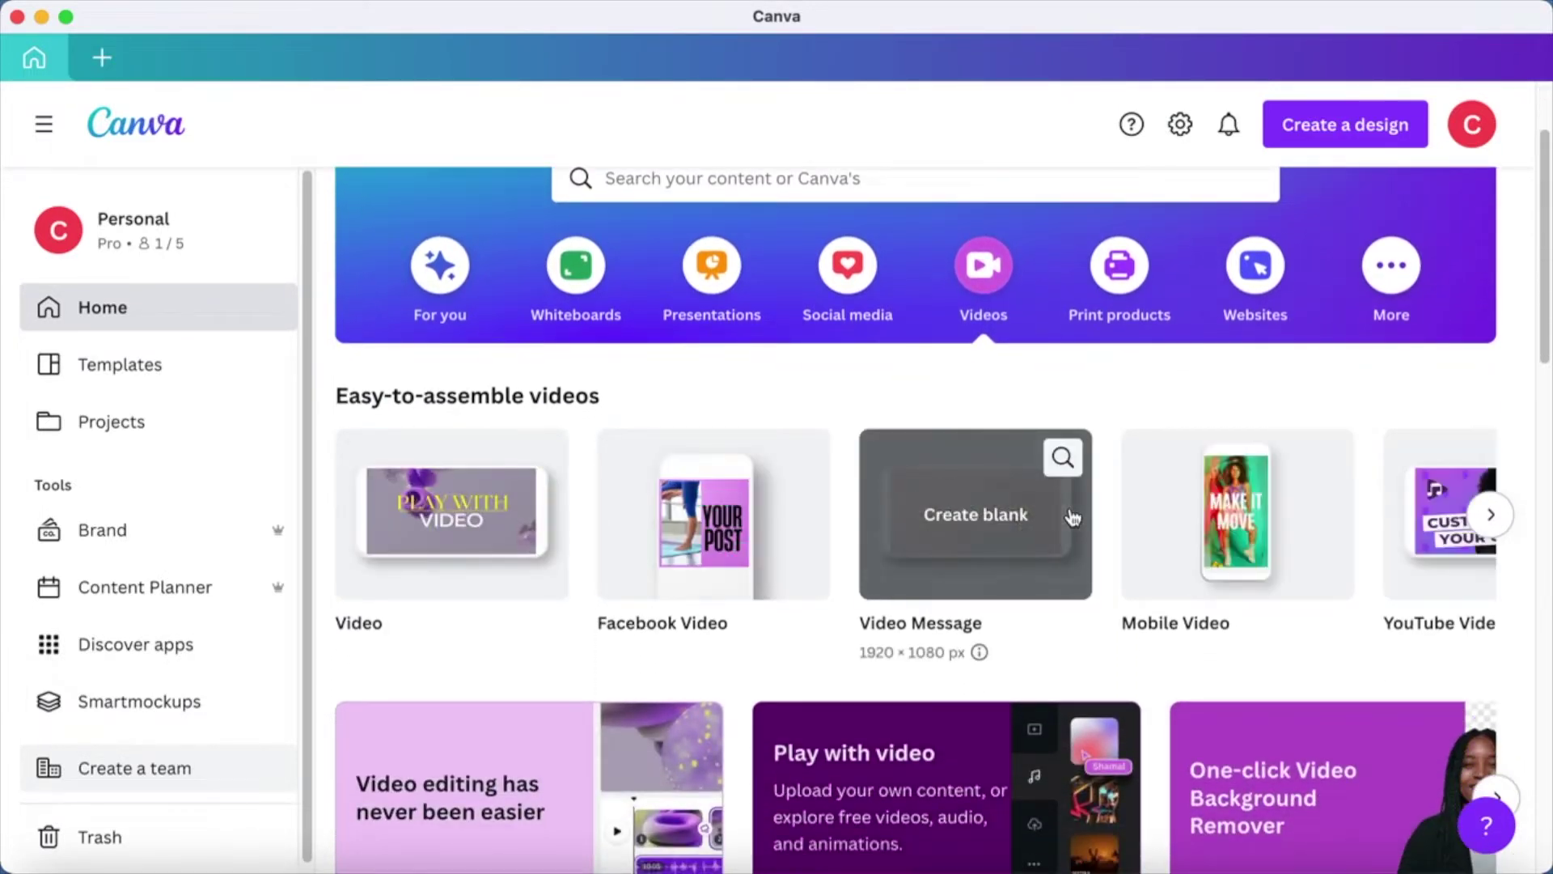
{"action": "scroll", "coordinate": [1074, 517], "scroll_direction": "down", "scroll_amount": 1}
{"action": "left_click", "coordinate": [463, 482]}
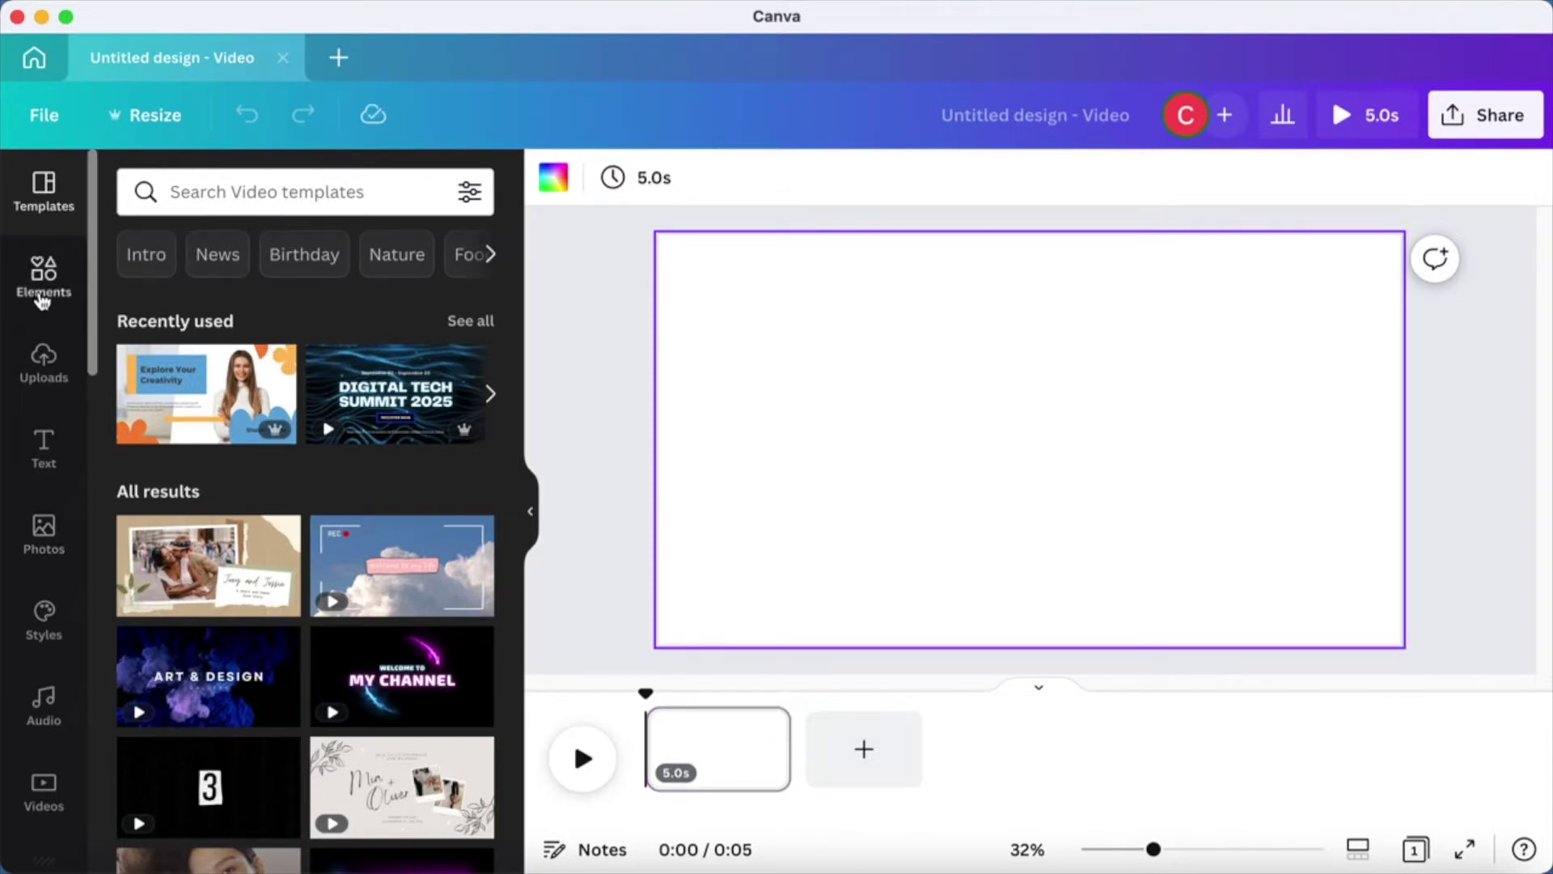
Search Elements for 'flying' and show only the video results.
{"action": "left_click", "coordinate": [42, 295]}
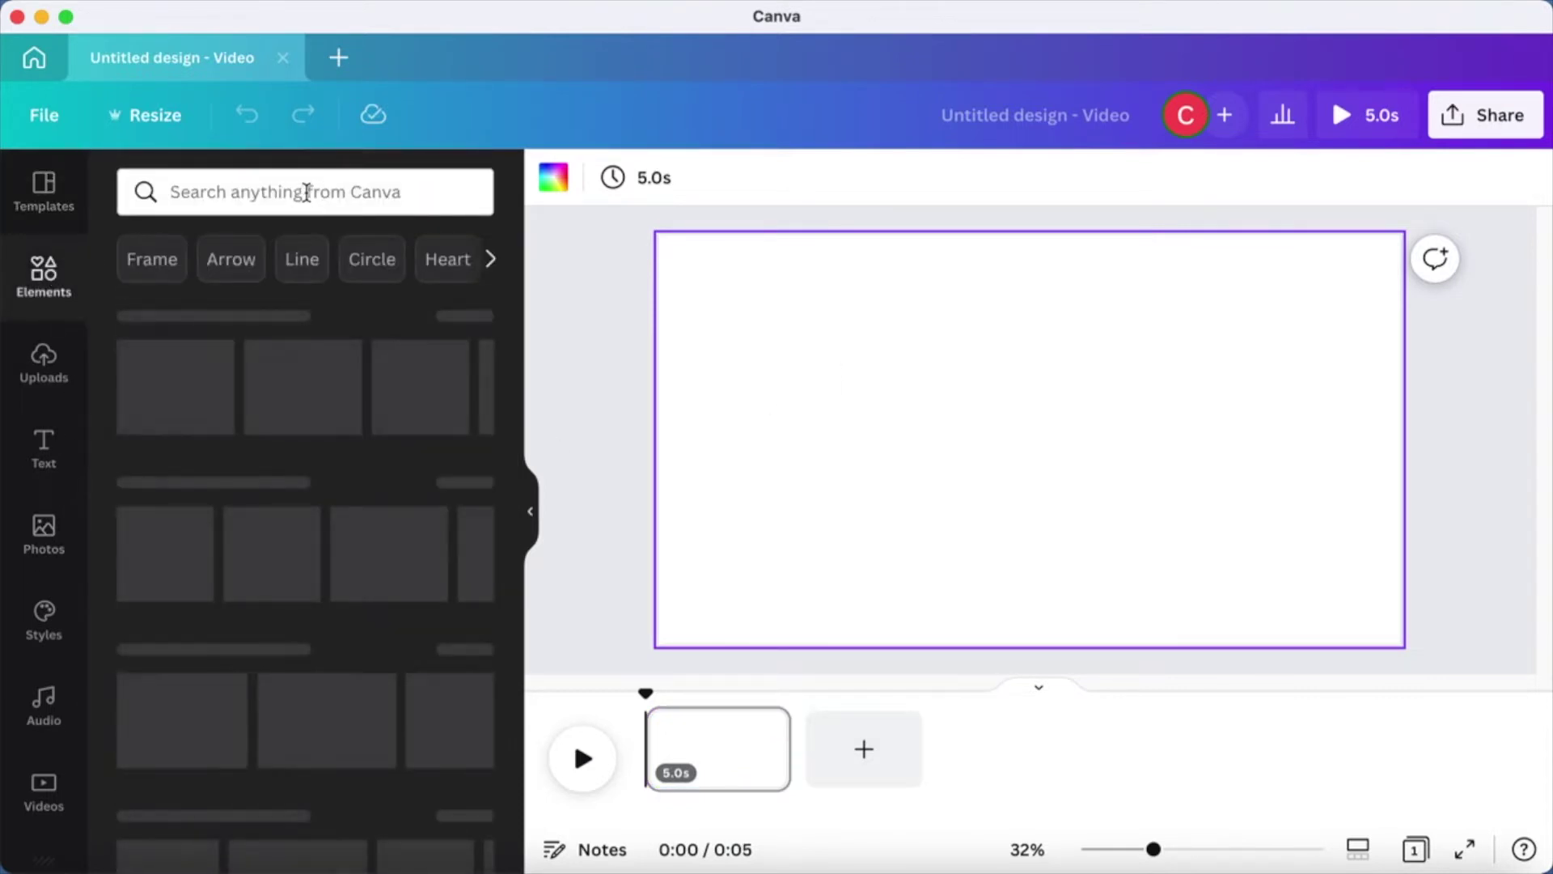
{"action": "left_click", "coordinate": [306, 193]}
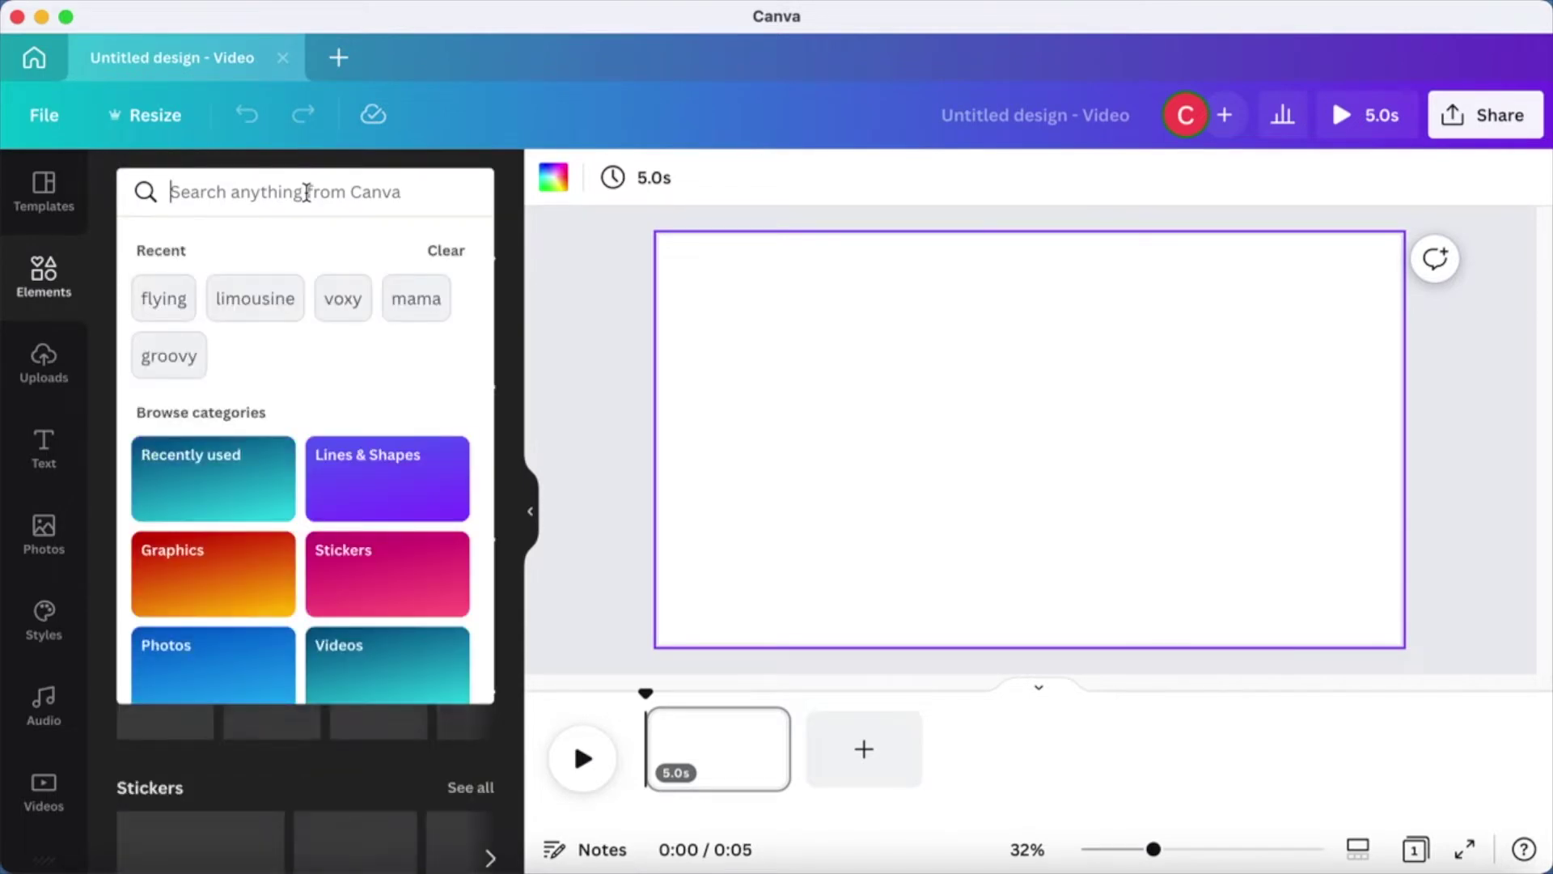
{"action": "left_click", "coordinate": [166, 303]}
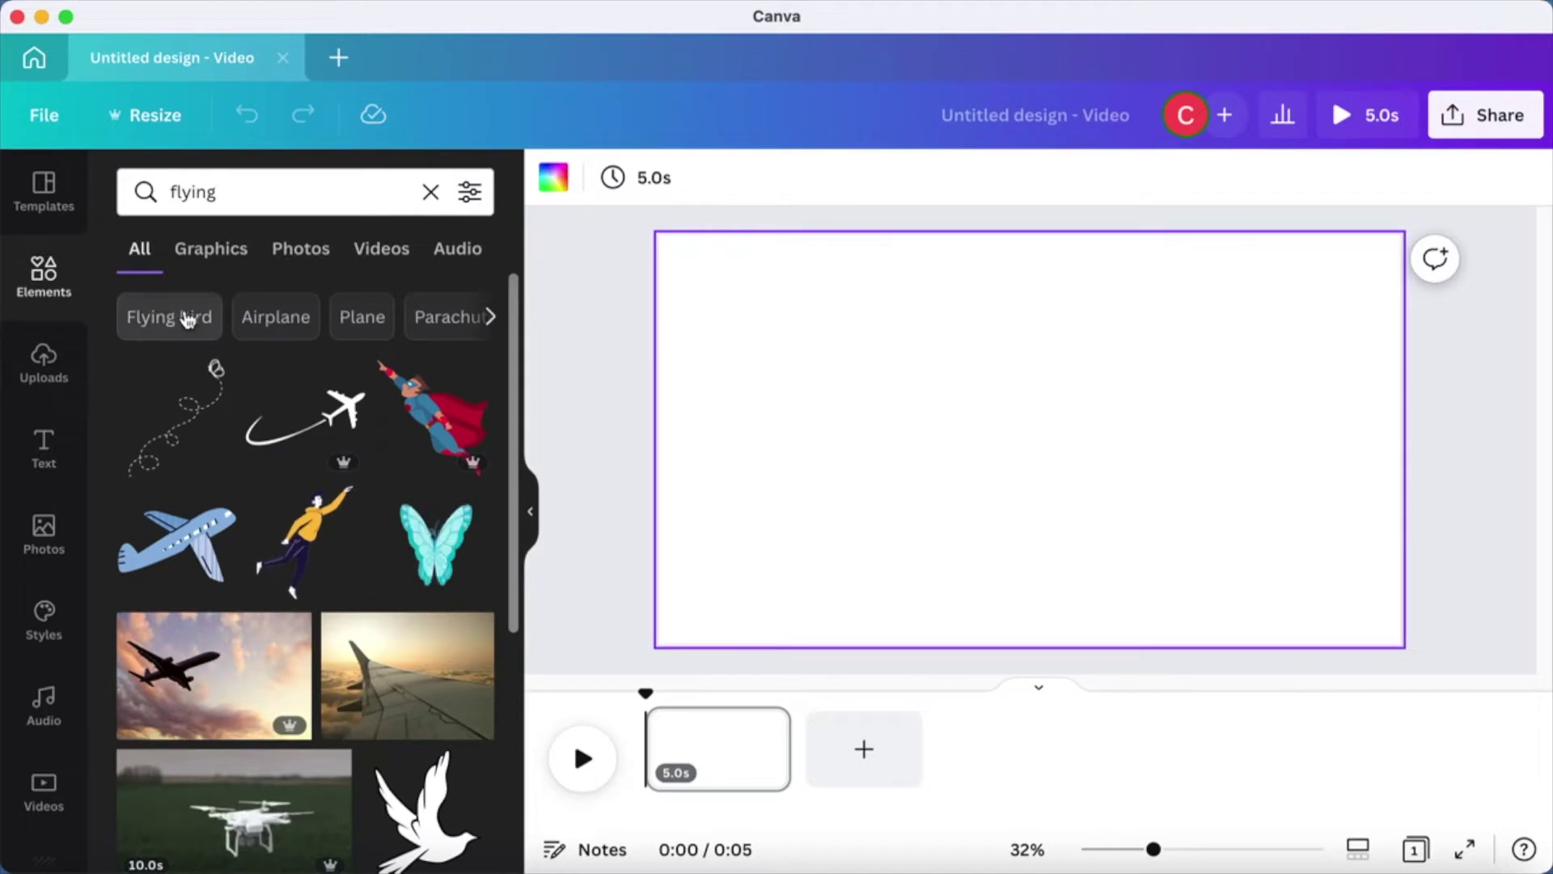
{"action": "left_click", "coordinate": [393, 253]}
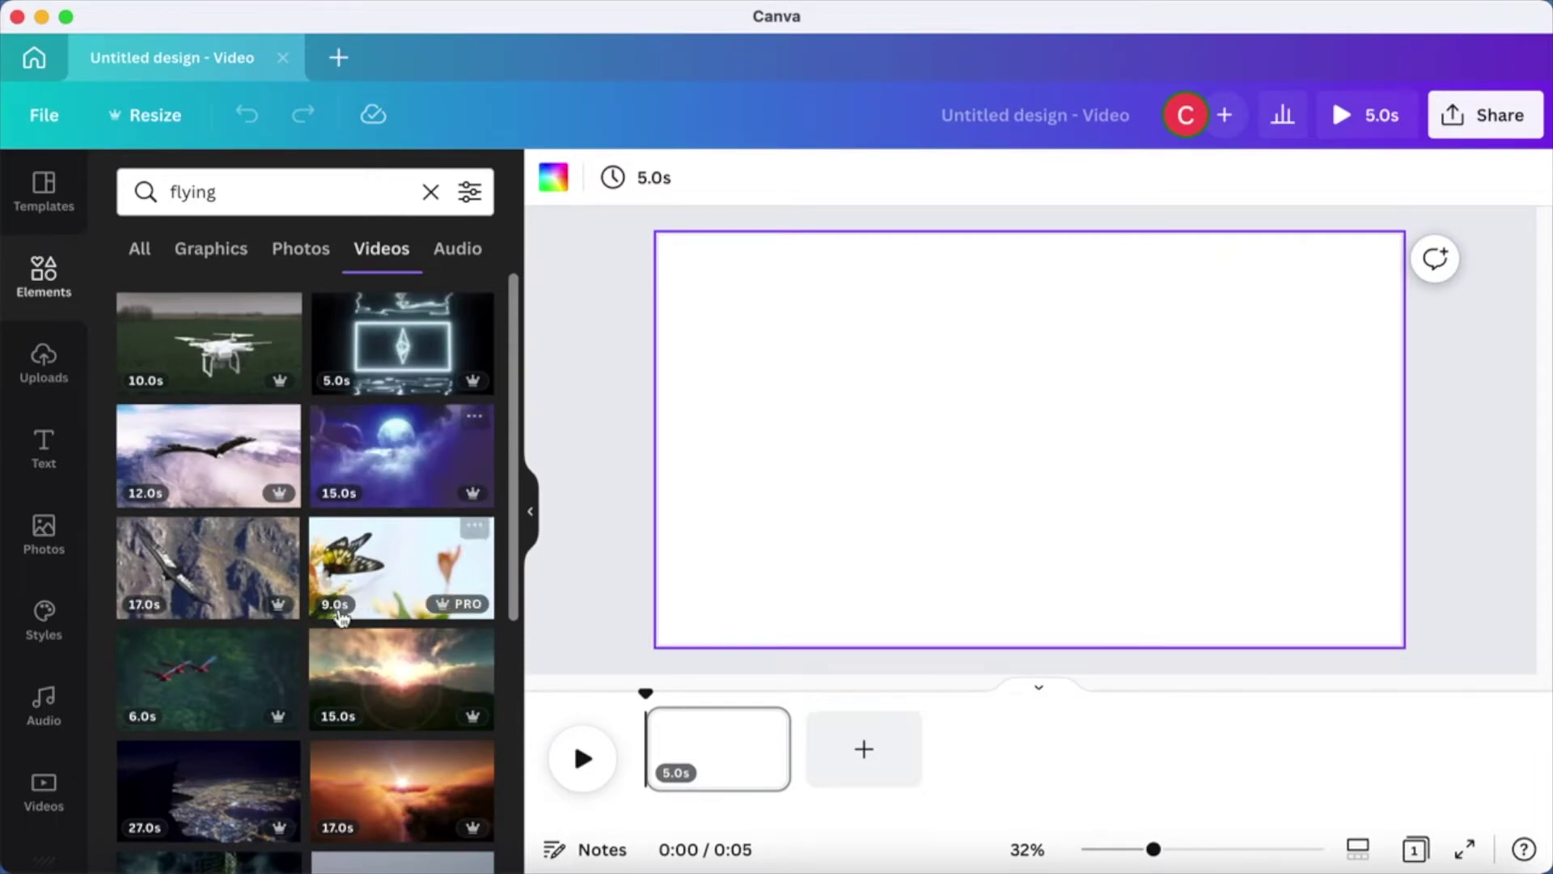
{"action": "scroll", "coordinate": [301, 697], "scroll_direction": "down", "scroll_amount": 5}
{"action": "left_click_drag", "start_coordinate": [914, 444], "coordinate": [188, 354]}
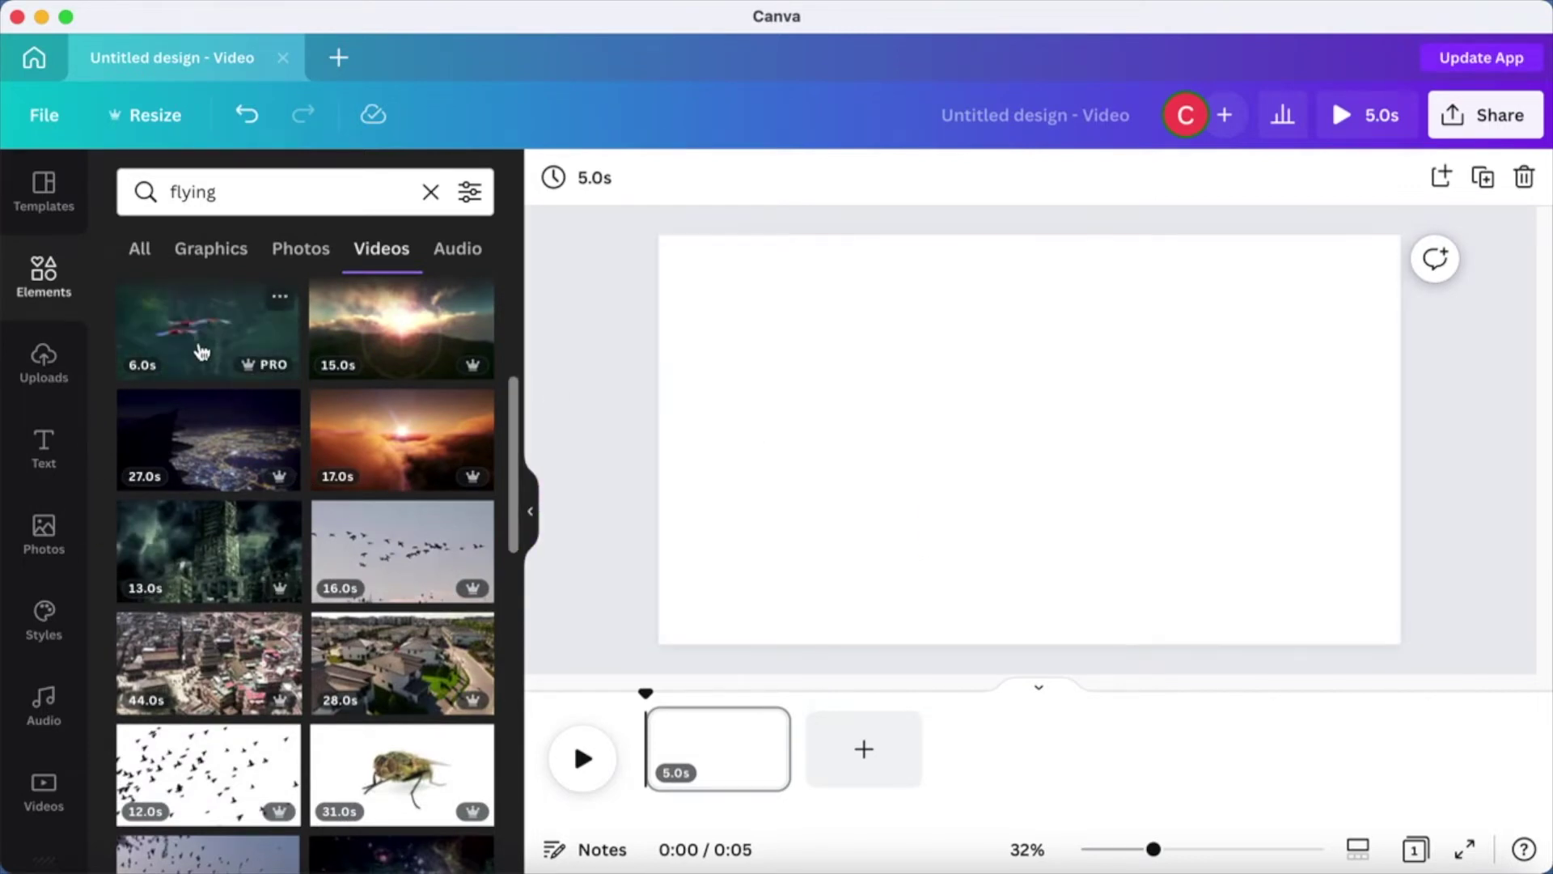
Add the flying parrots clip and apply Background Remover so only the birds remain.
{"action": "left_click", "coordinate": [201, 351]}
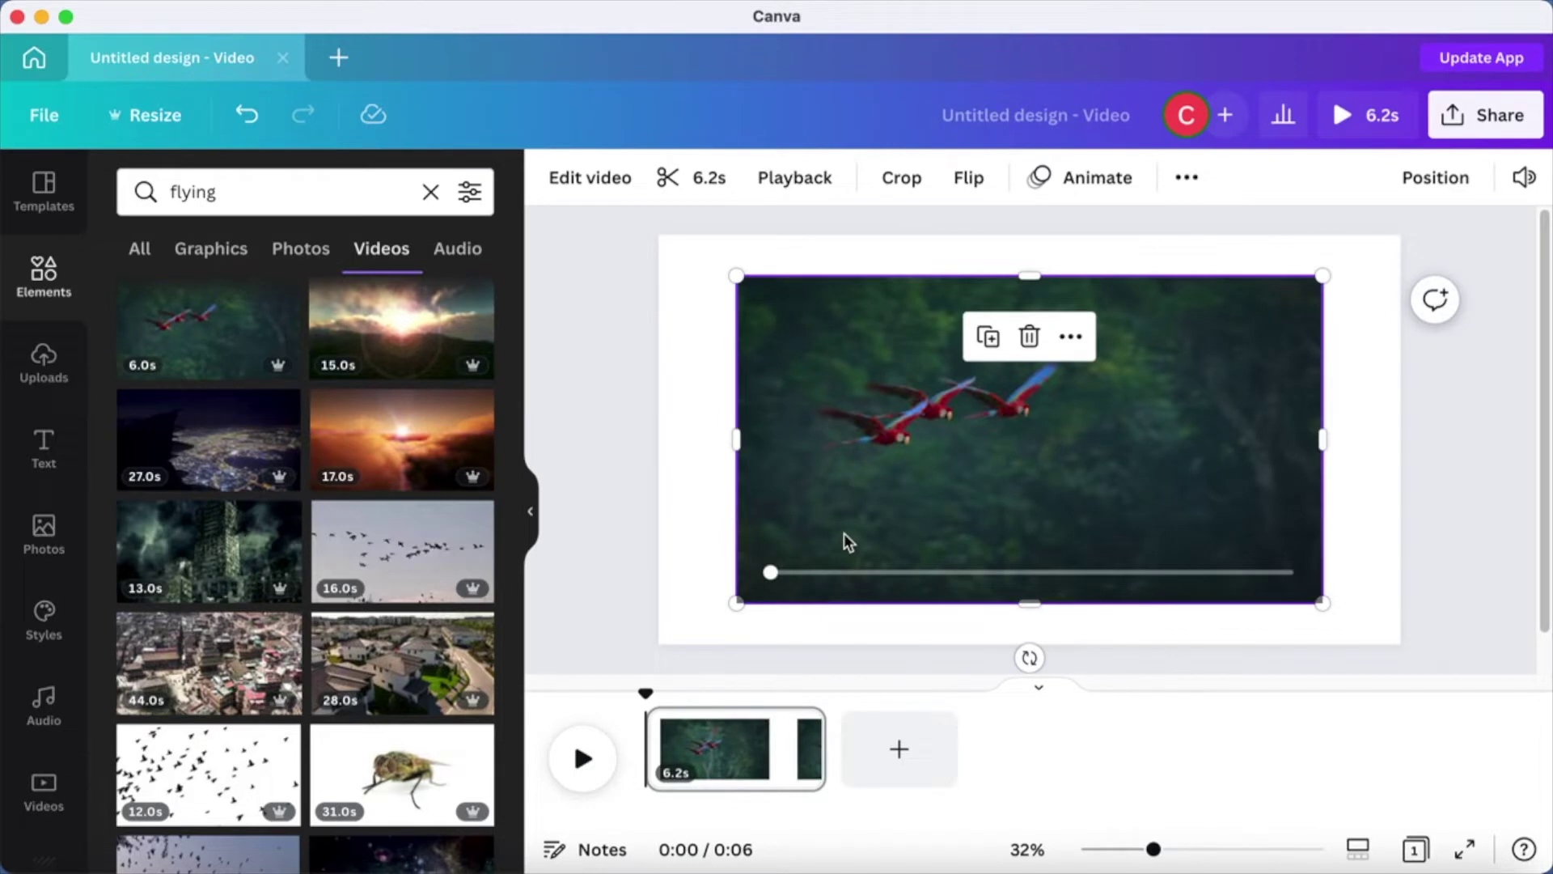
{"action": "left_click", "coordinate": [586, 177]}
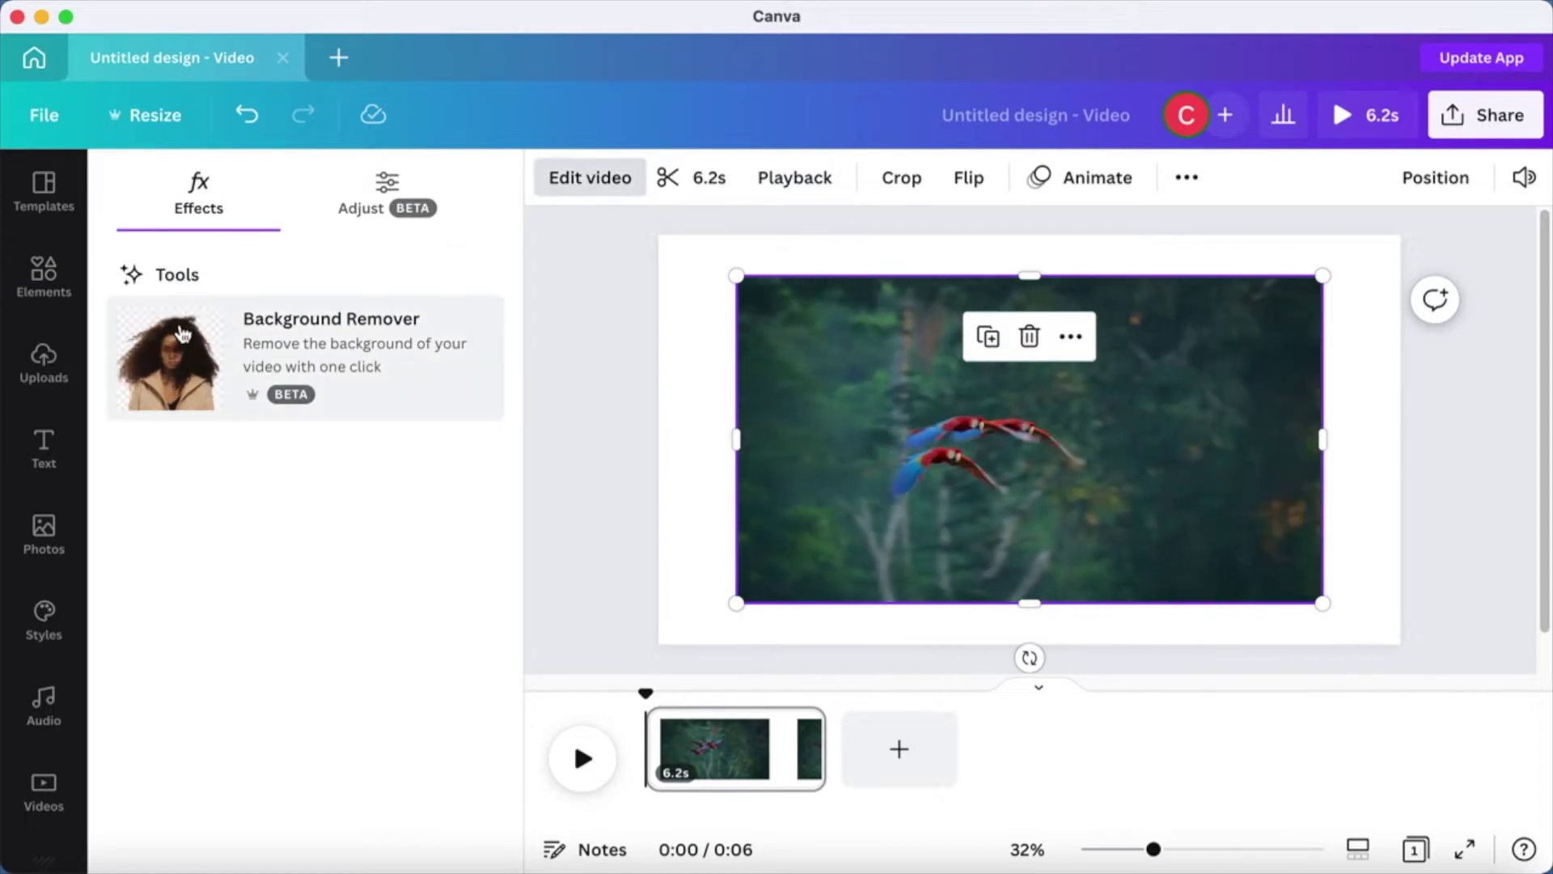
{"action": "left_click", "coordinate": [181, 338]}
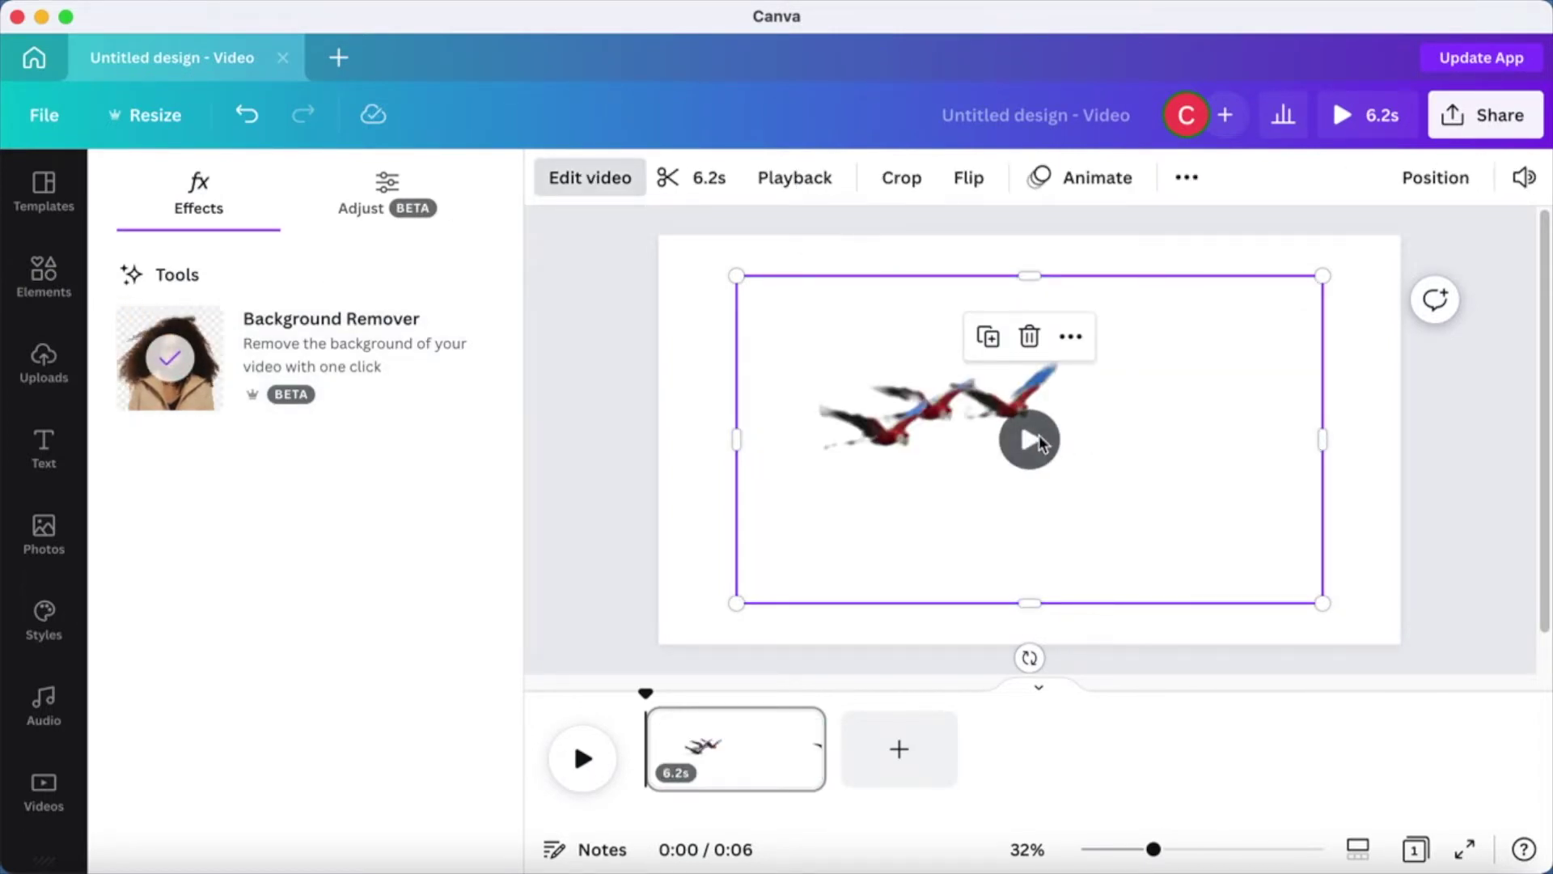
{"action": "left_click", "coordinate": [1029, 439]}
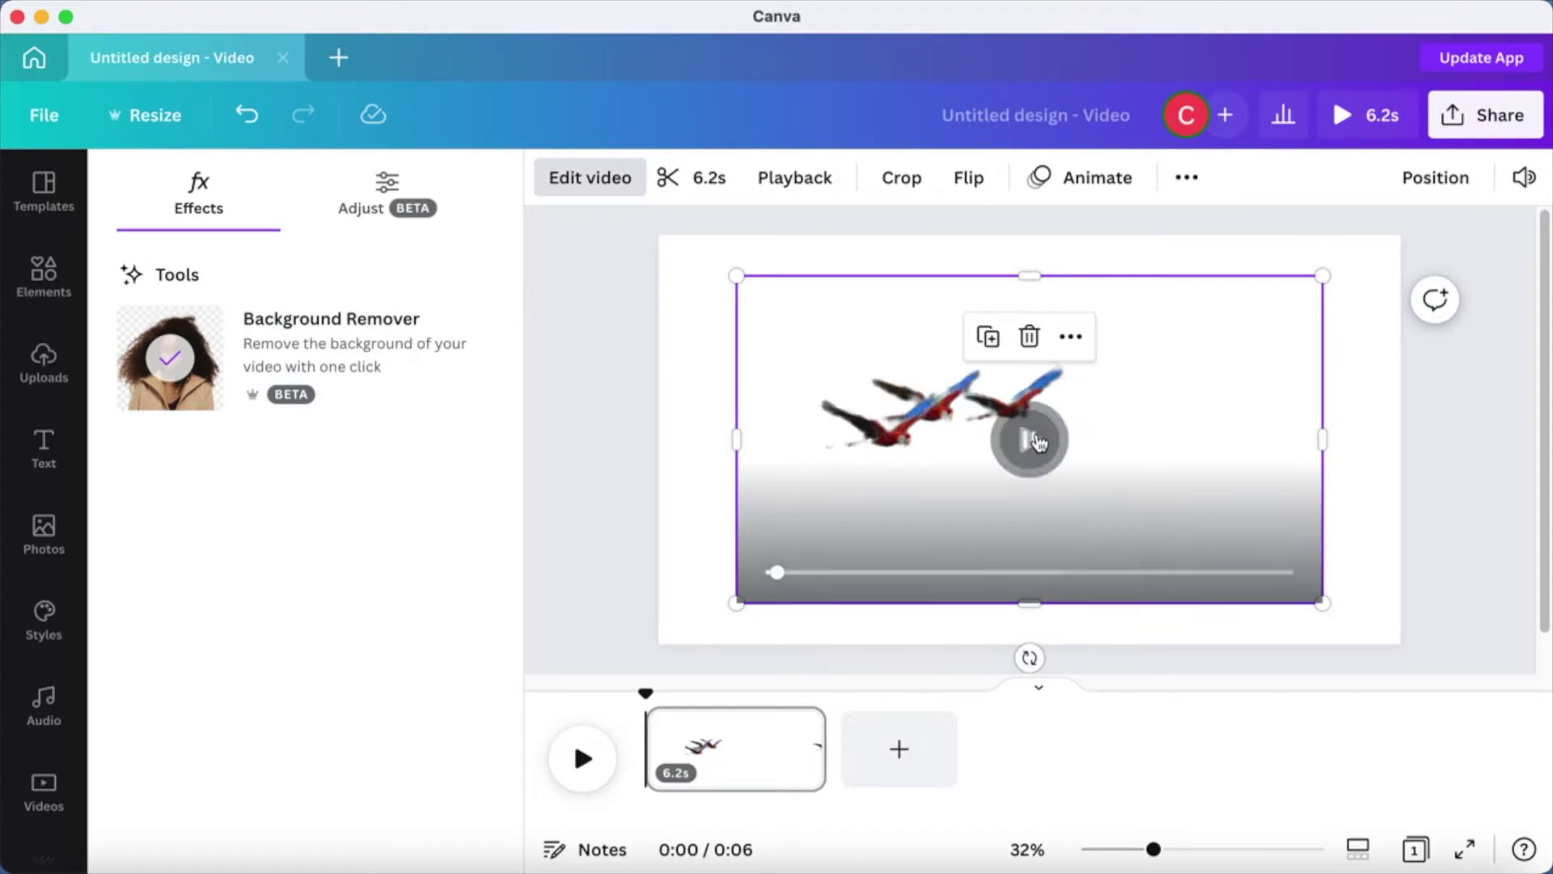
{"action": "left_click", "coordinate": [1458, 461]}
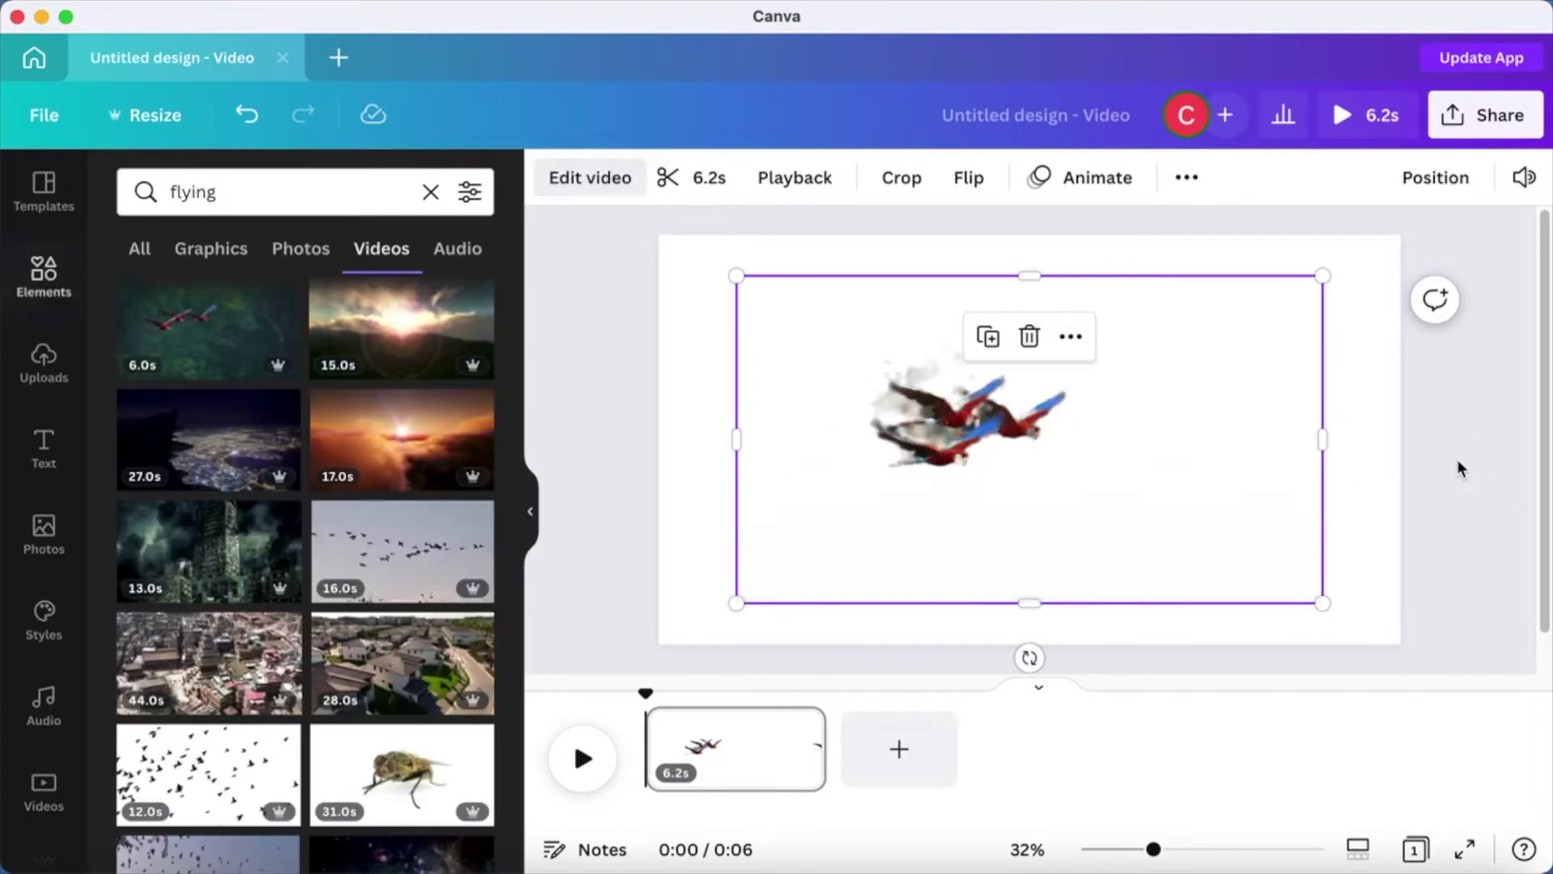
{"action": "left_click", "coordinate": [991, 443]}
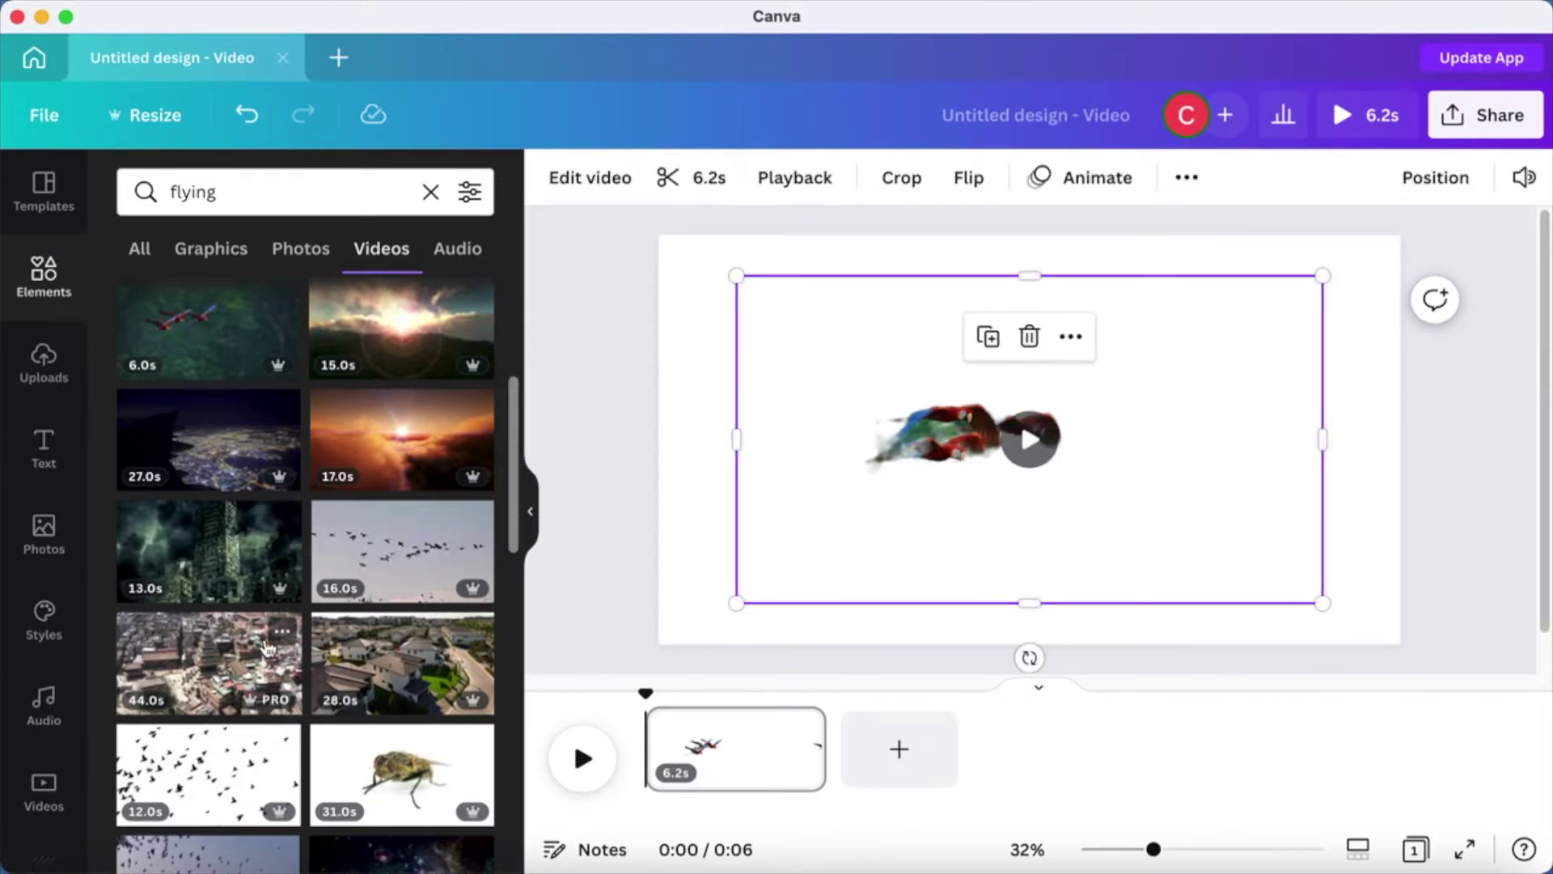
Add the 27.0s night-city clip, send it to back, and stretch it to cover the page.
{"action": "left_click_drag", "start_coordinate": [174, 447], "coordinate": [919, 351]}
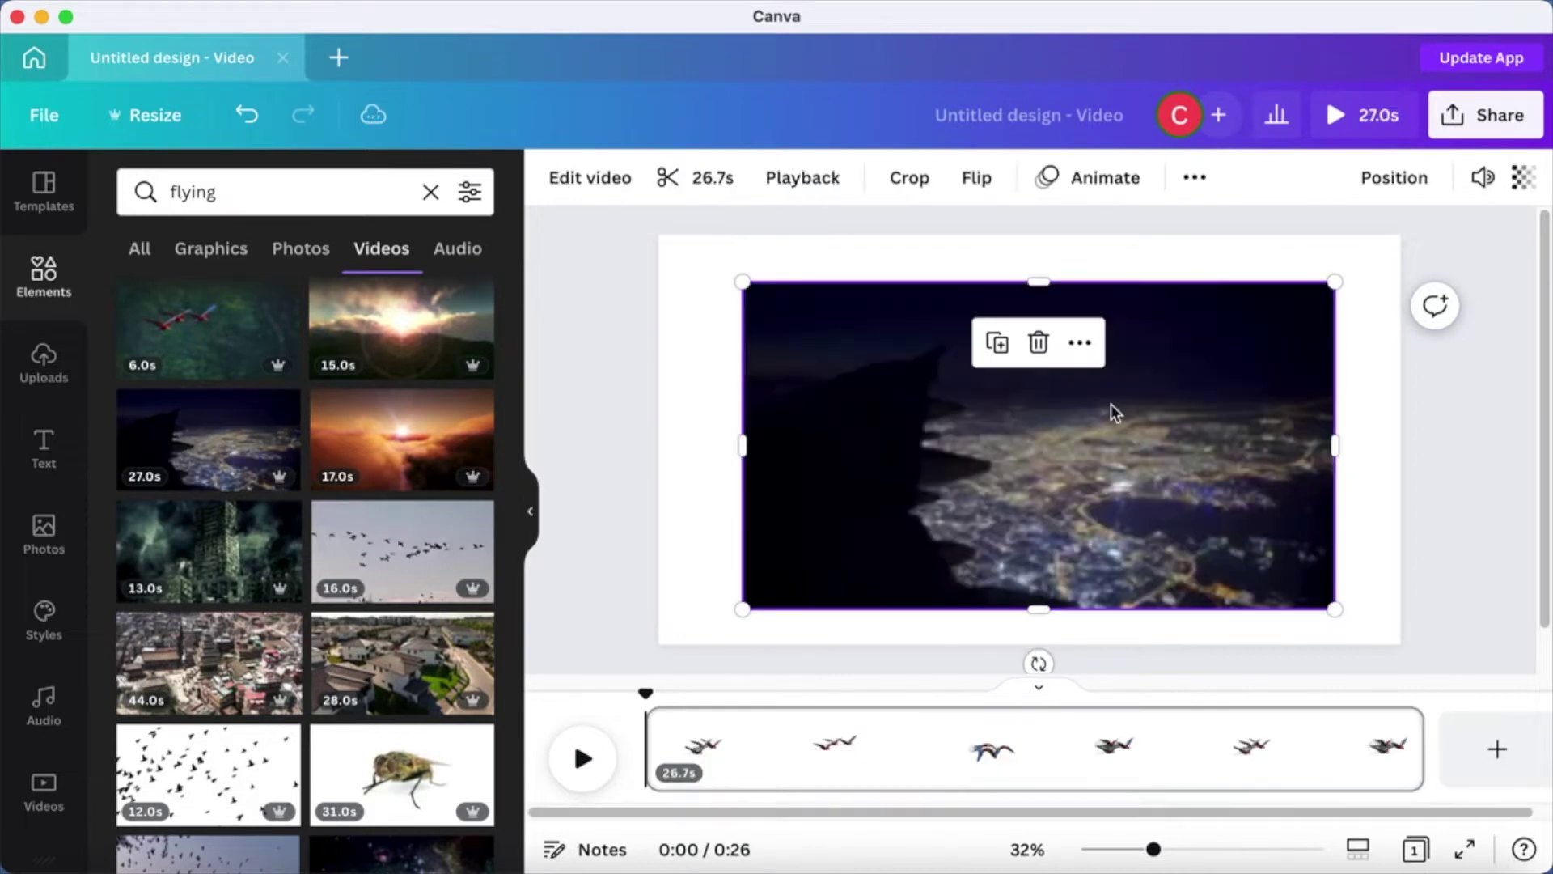
{"action": "right_click", "coordinate": [1191, 450]}
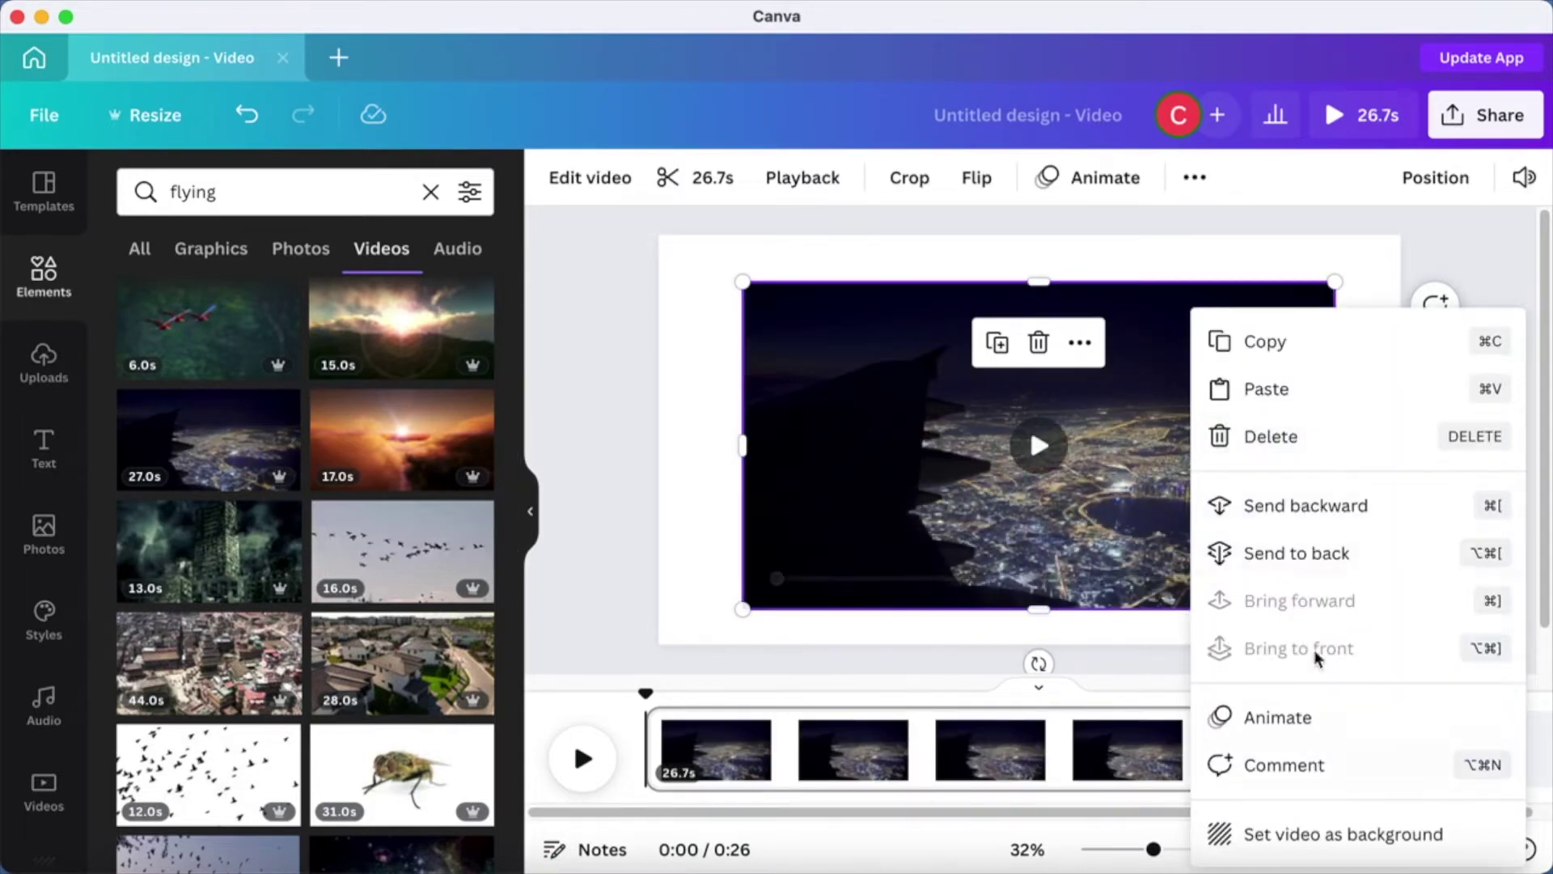
{"action": "left_click", "coordinate": [1312, 551]}
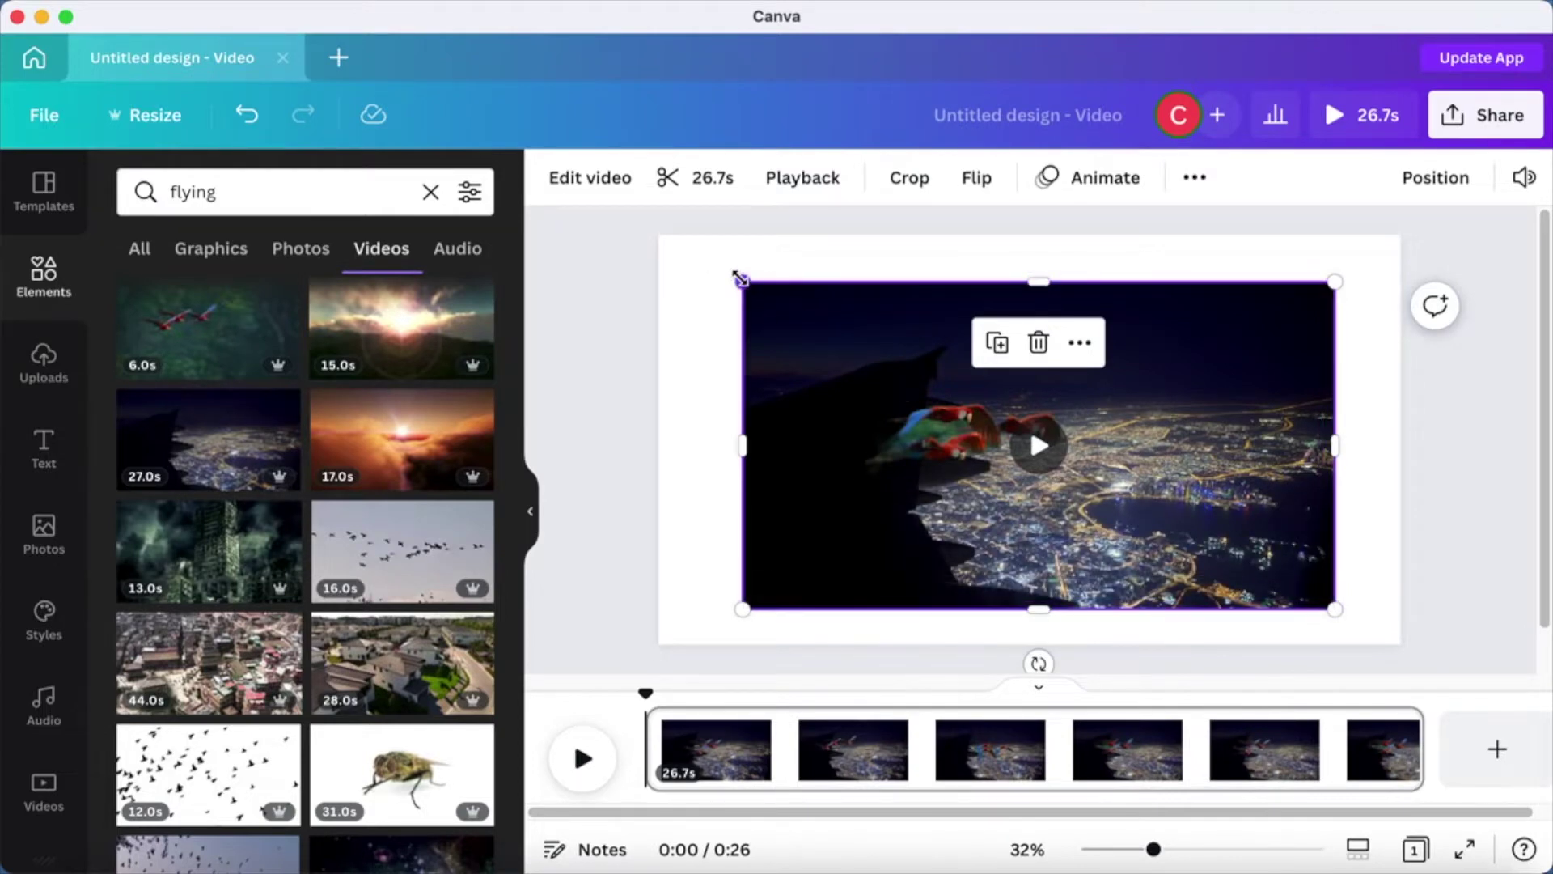
{"action": "left_click_drag", "start_coordinate": [741, 282], "coordinate": [642, 244]}
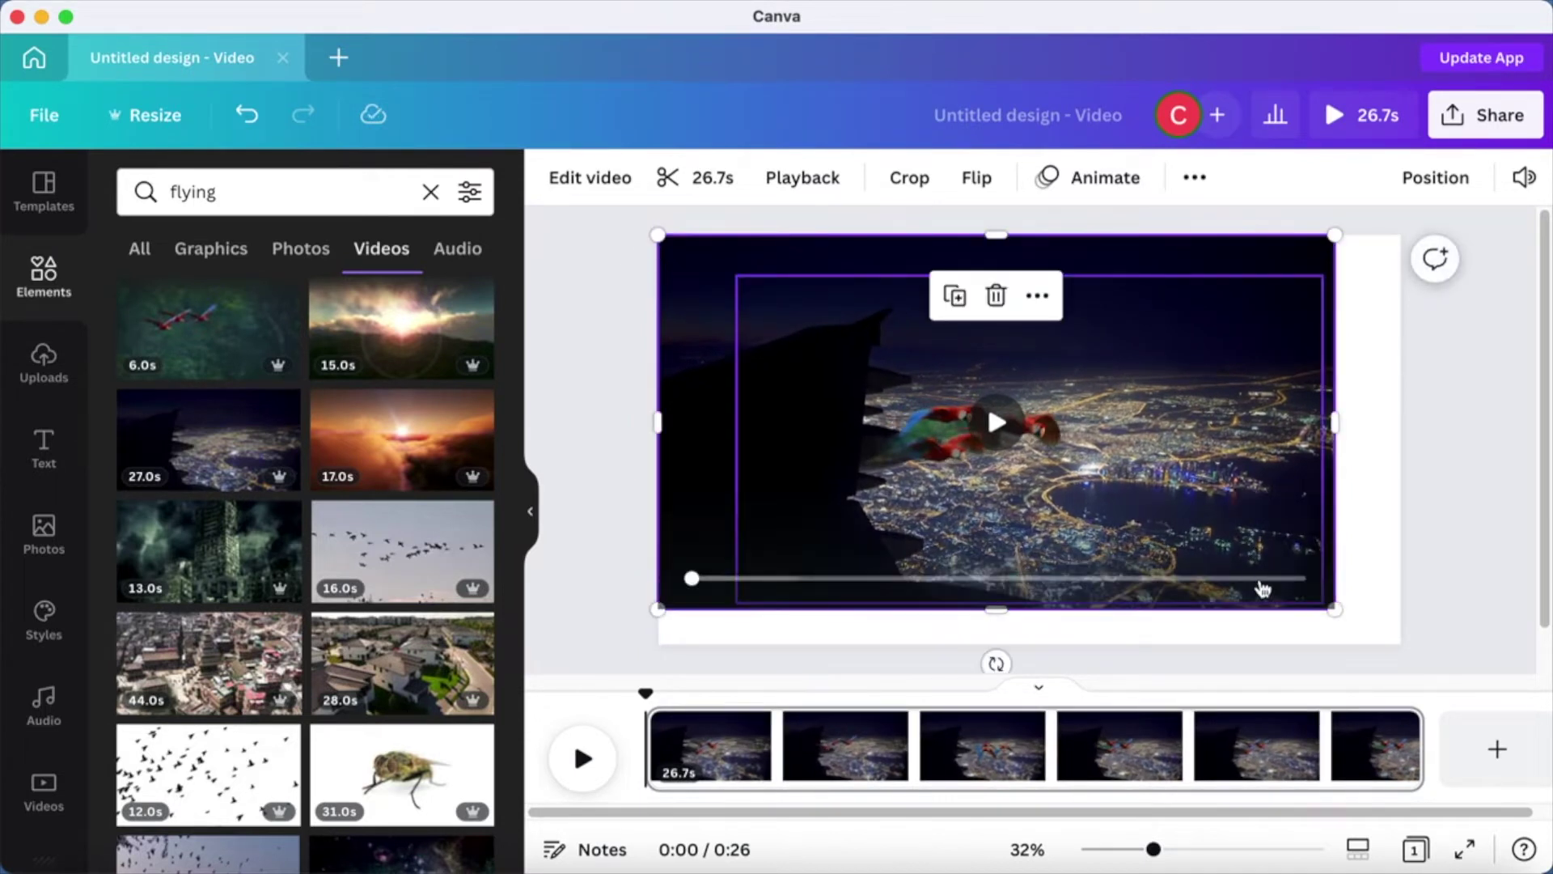
{"action": "left_click_drag", "start_coordinate": [1335, 611], "coordinate": [1415, 645]}
Move the parrot clip up-left, stretch it to the right edge, and preview full screen.
{"action": "left_click", "coordinate": [1007, 437]}
{"action": "left_click_drag", "start_coordinate": [1006, 436], "coordinate": [873, 367]}
{"action": "left_click_drag", "start_coordinate": [1244, 398], "coordinate": [1401, 393]}
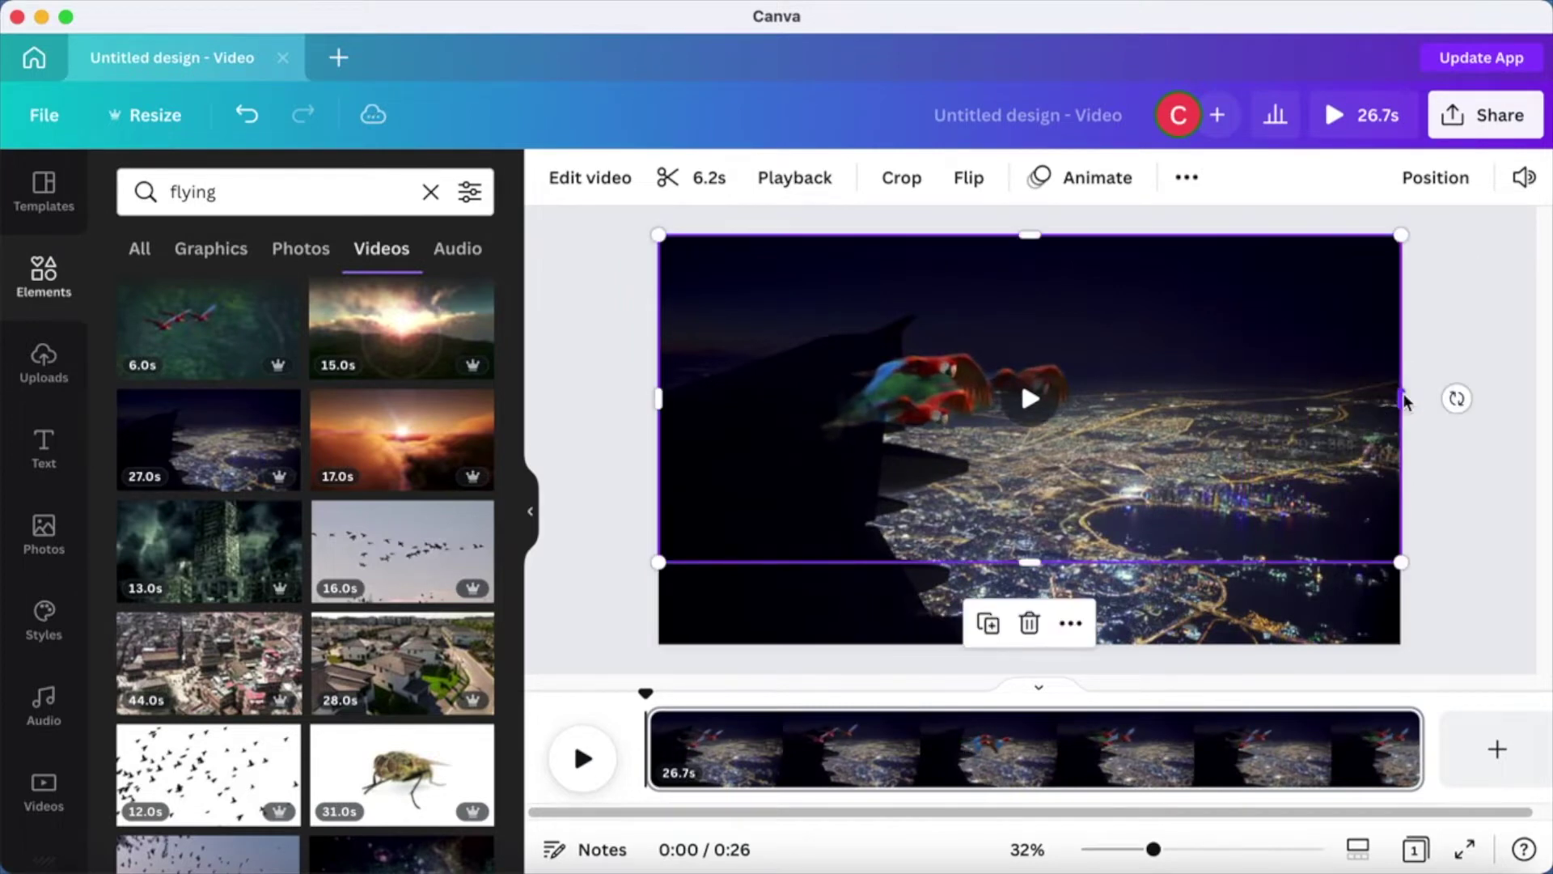
{"action": "left_click", "coordinate": [1488, 280]}
{"action": "left_click", "coordinate": [1343, 121]}
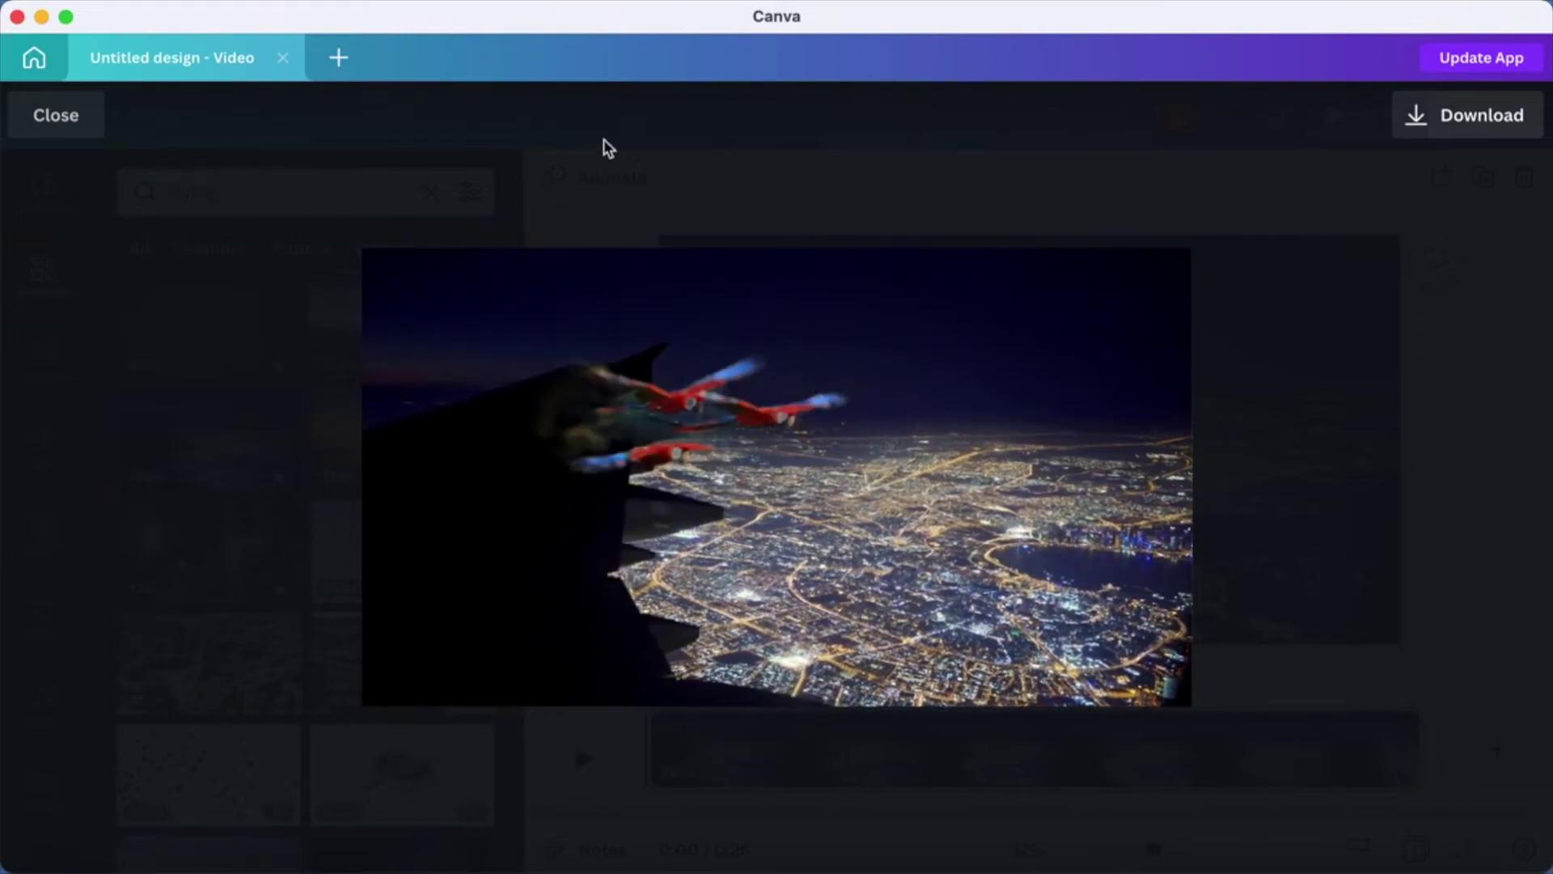
Trim the night-city background clip to 6.1 seconds and preview the 6.2 s video.
{"action": "left_click", "coordinate": [65, 121]}
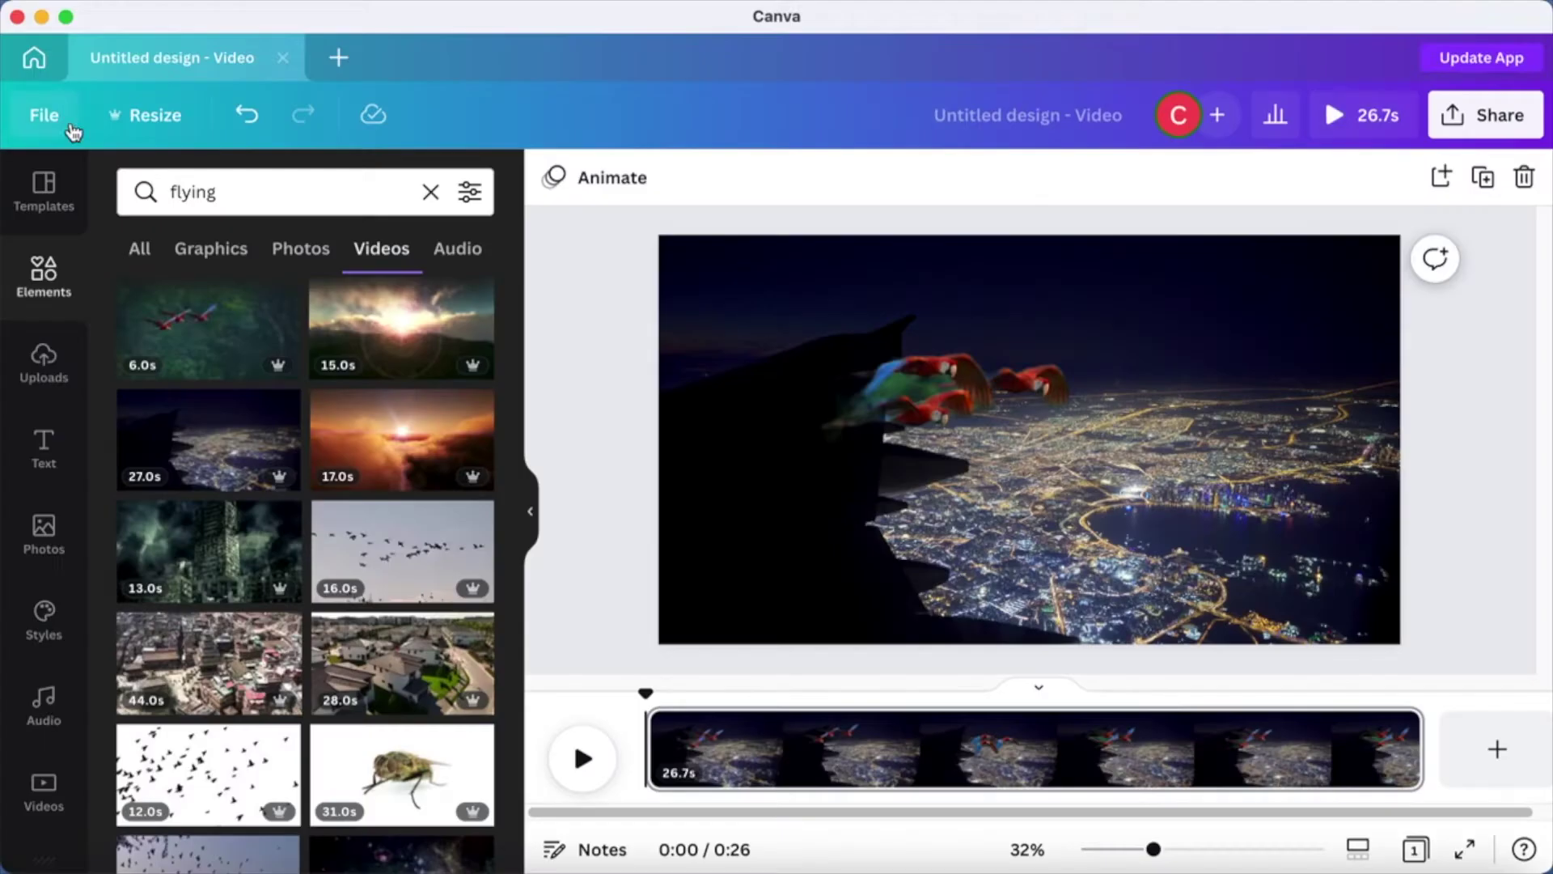
{"action": "left_click", "coordinate": [1070, 464]}
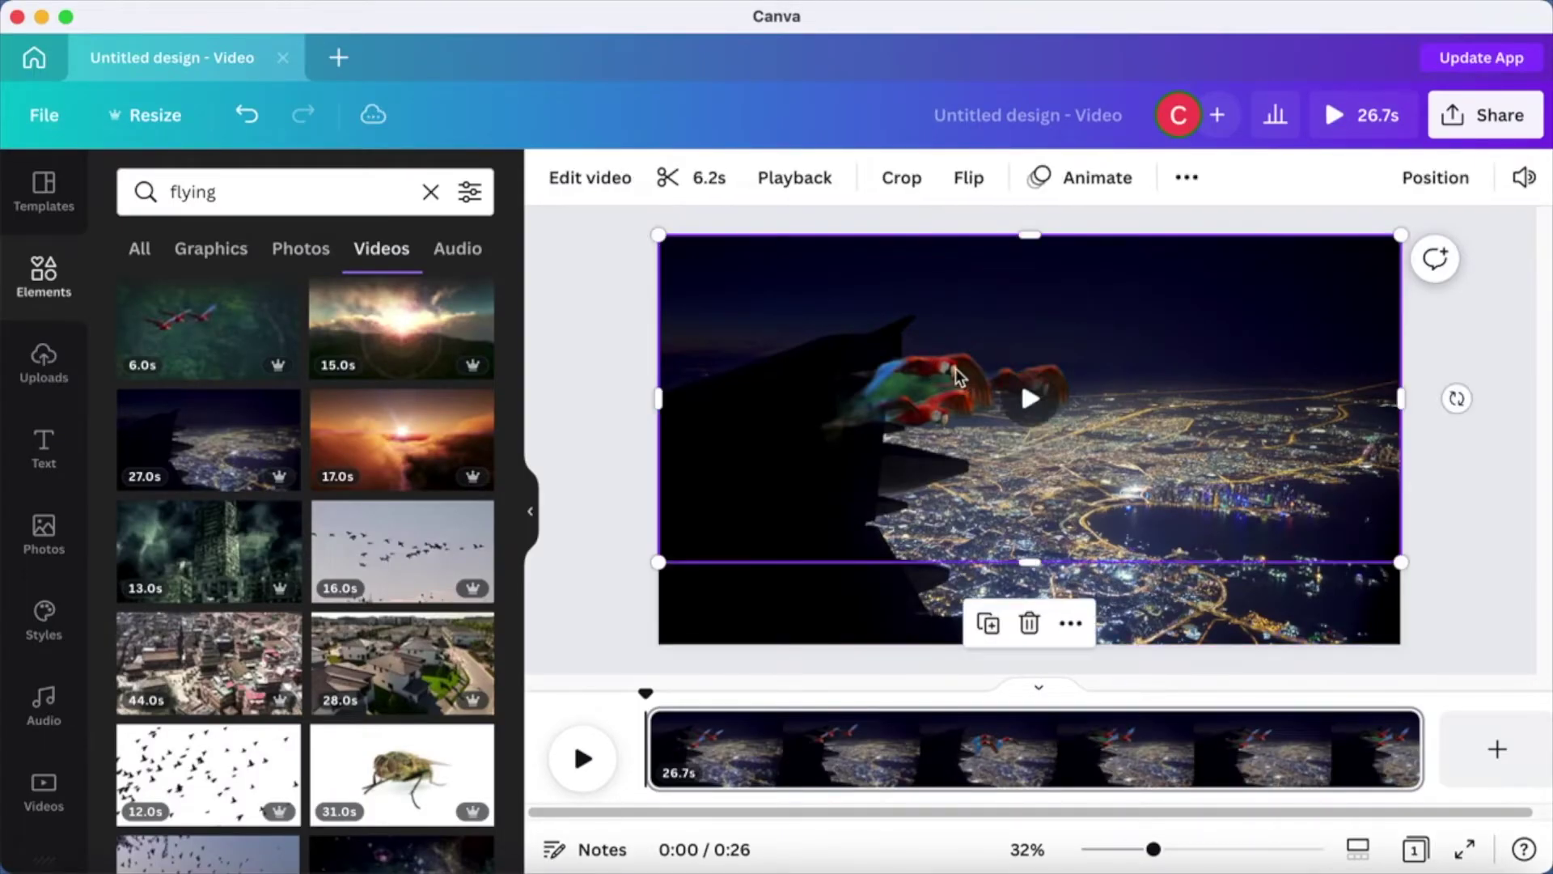
{"action": "left_click", "coordinate": [890, 307]}
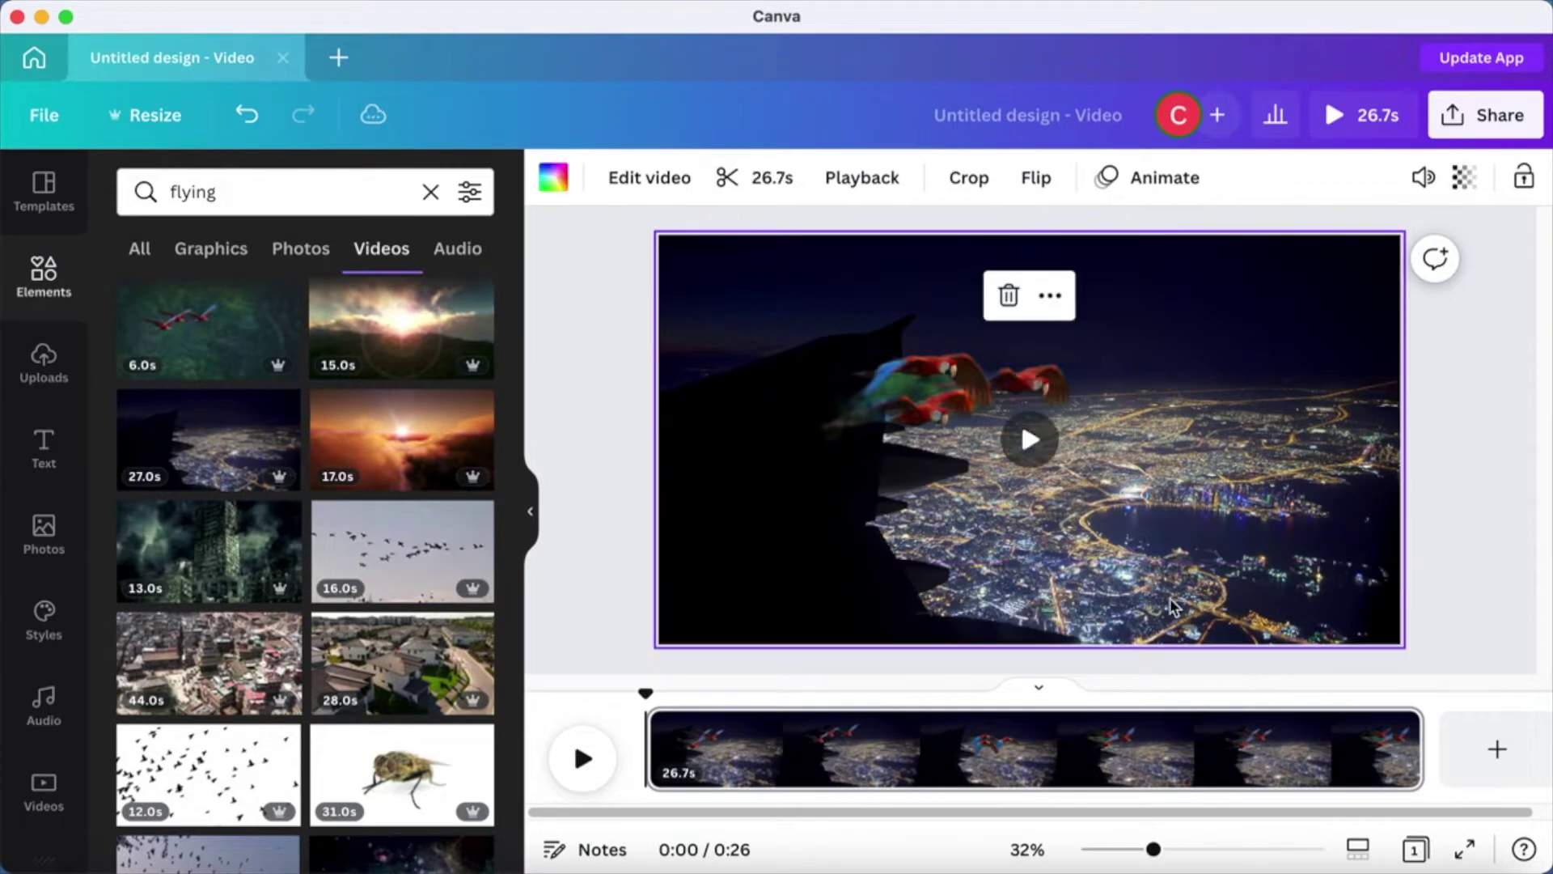
{"action": "left_click", "coordinate": [773, 178]}
{"action": "key", "text": "BackSpace"}
{"action": "key", "text": "BackSpace"}
{"action": "key", "text": "BackSpace"}
{"action": "key", "text": "BackSpace"}
{"action": "key", "text": "BackSpace"}
{"action": "type", "text": "6"}
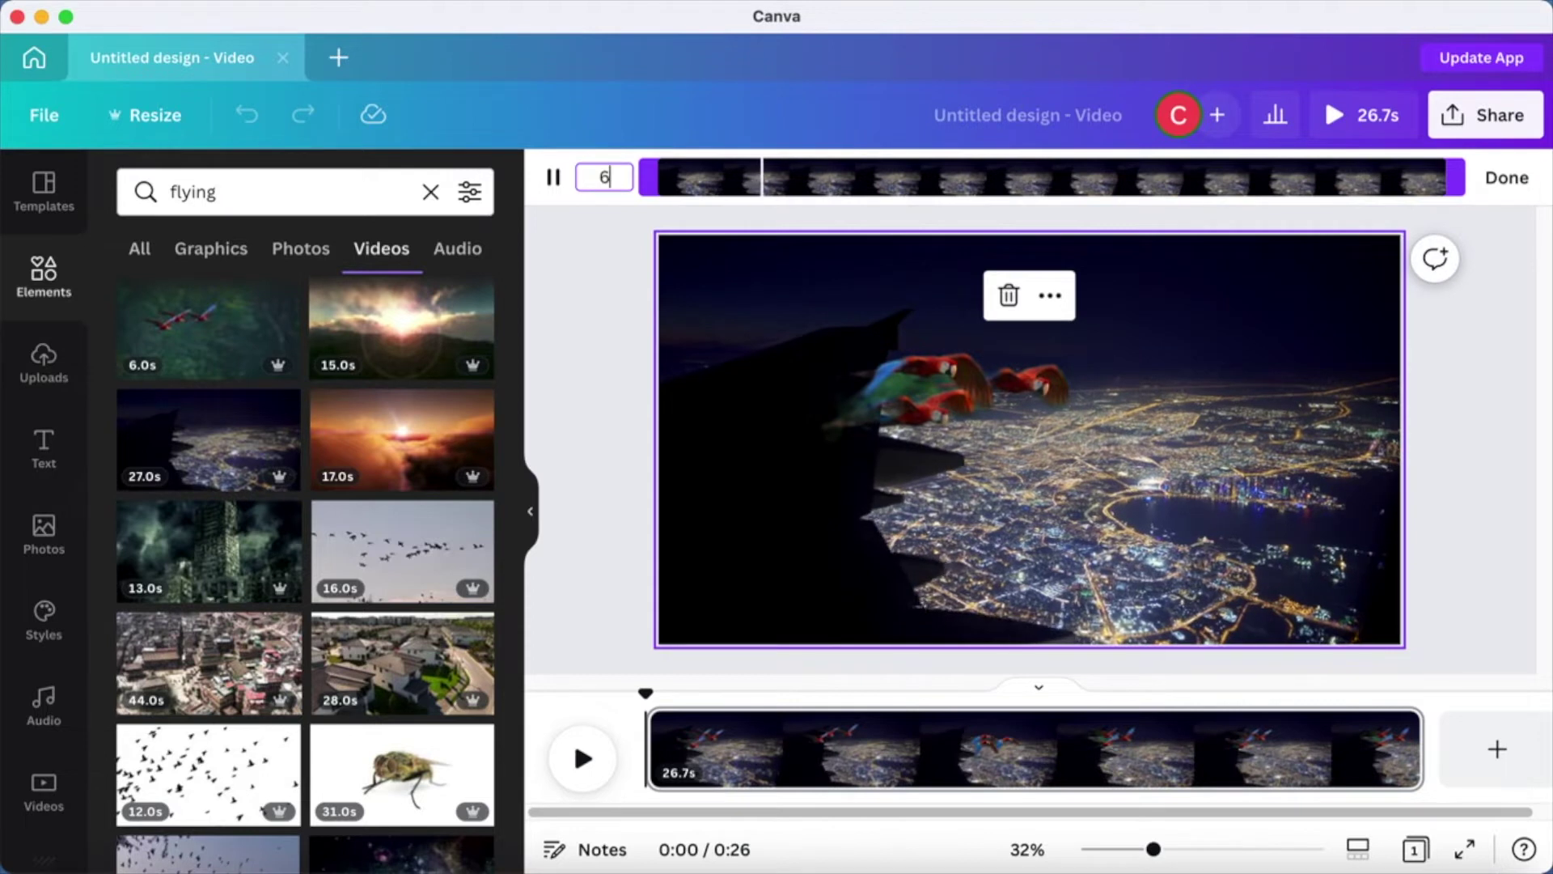
{"action": "type", "text": ".1"}
{"action": "key", "text": "Return"}
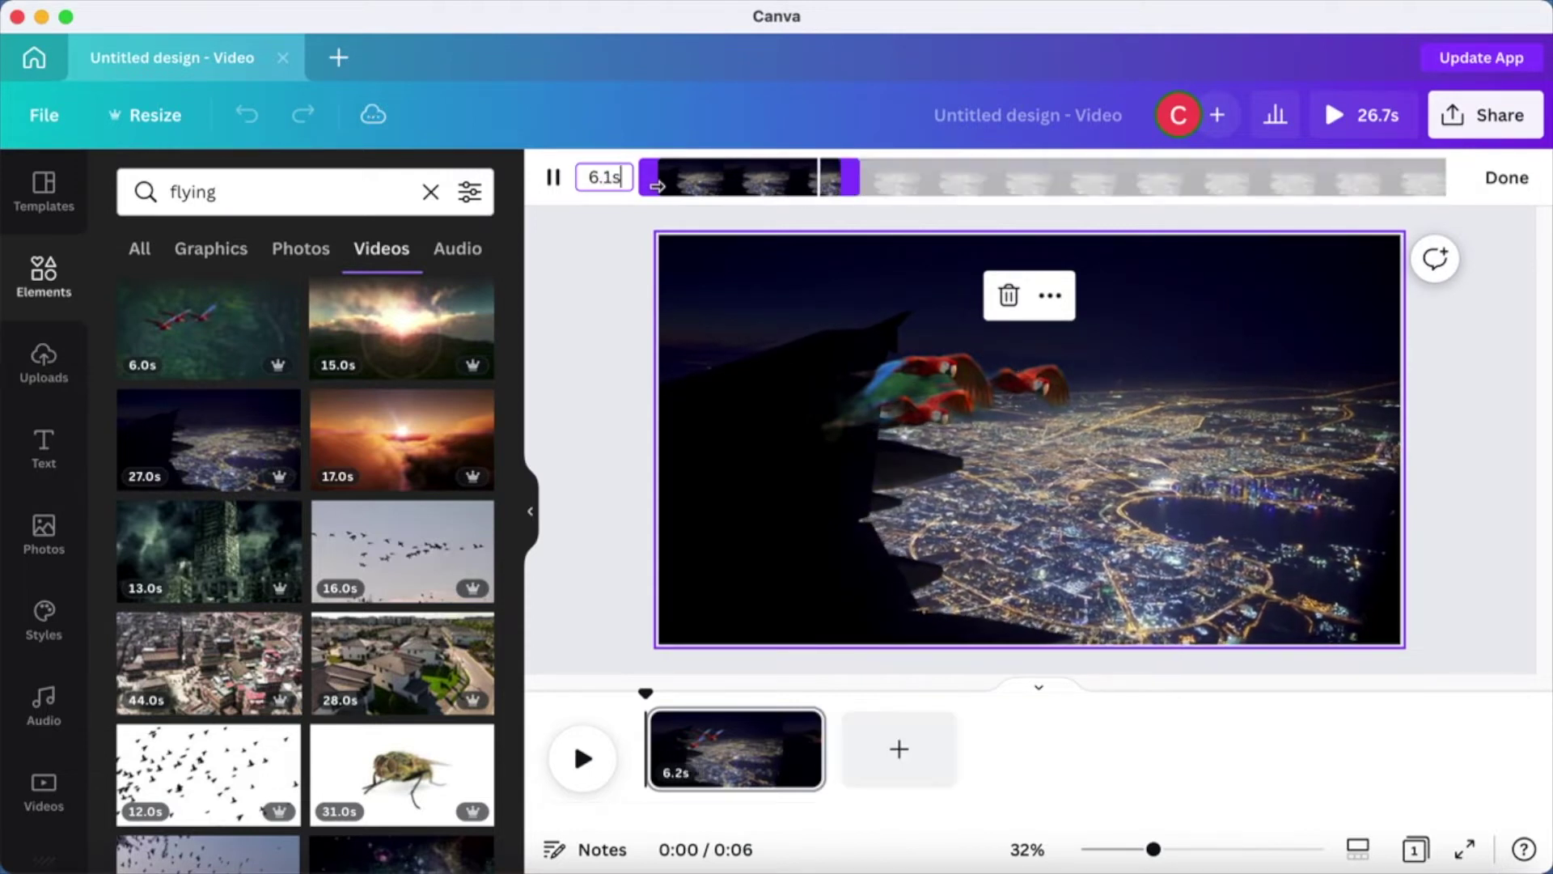
{"action": "left_click", "coordinate": [593, 328]}
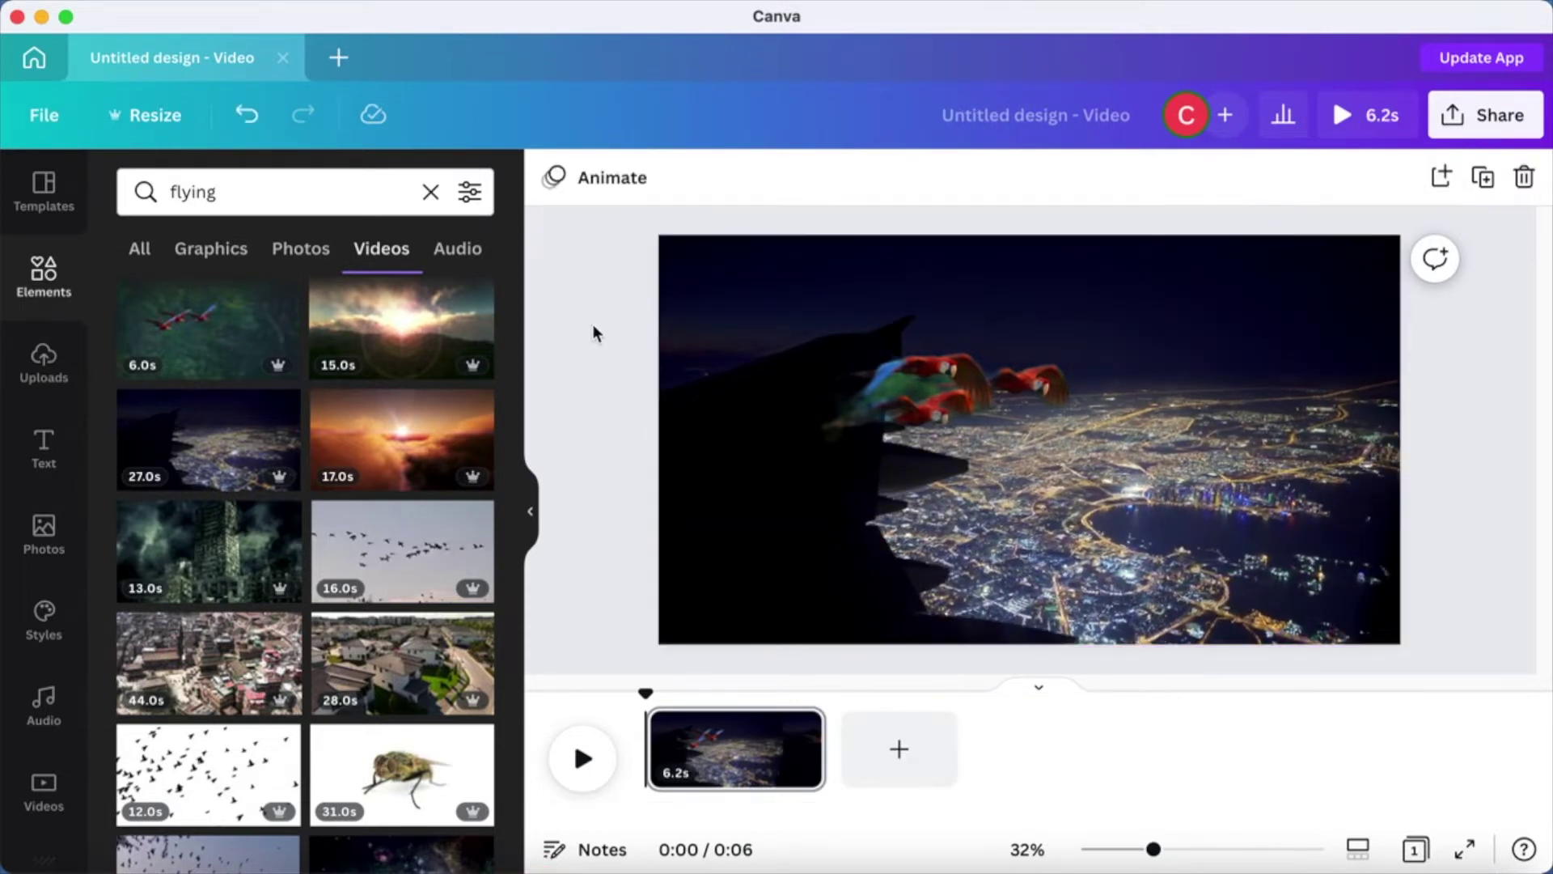
{"action": "left_click", "coordinate": [1343, 128]}
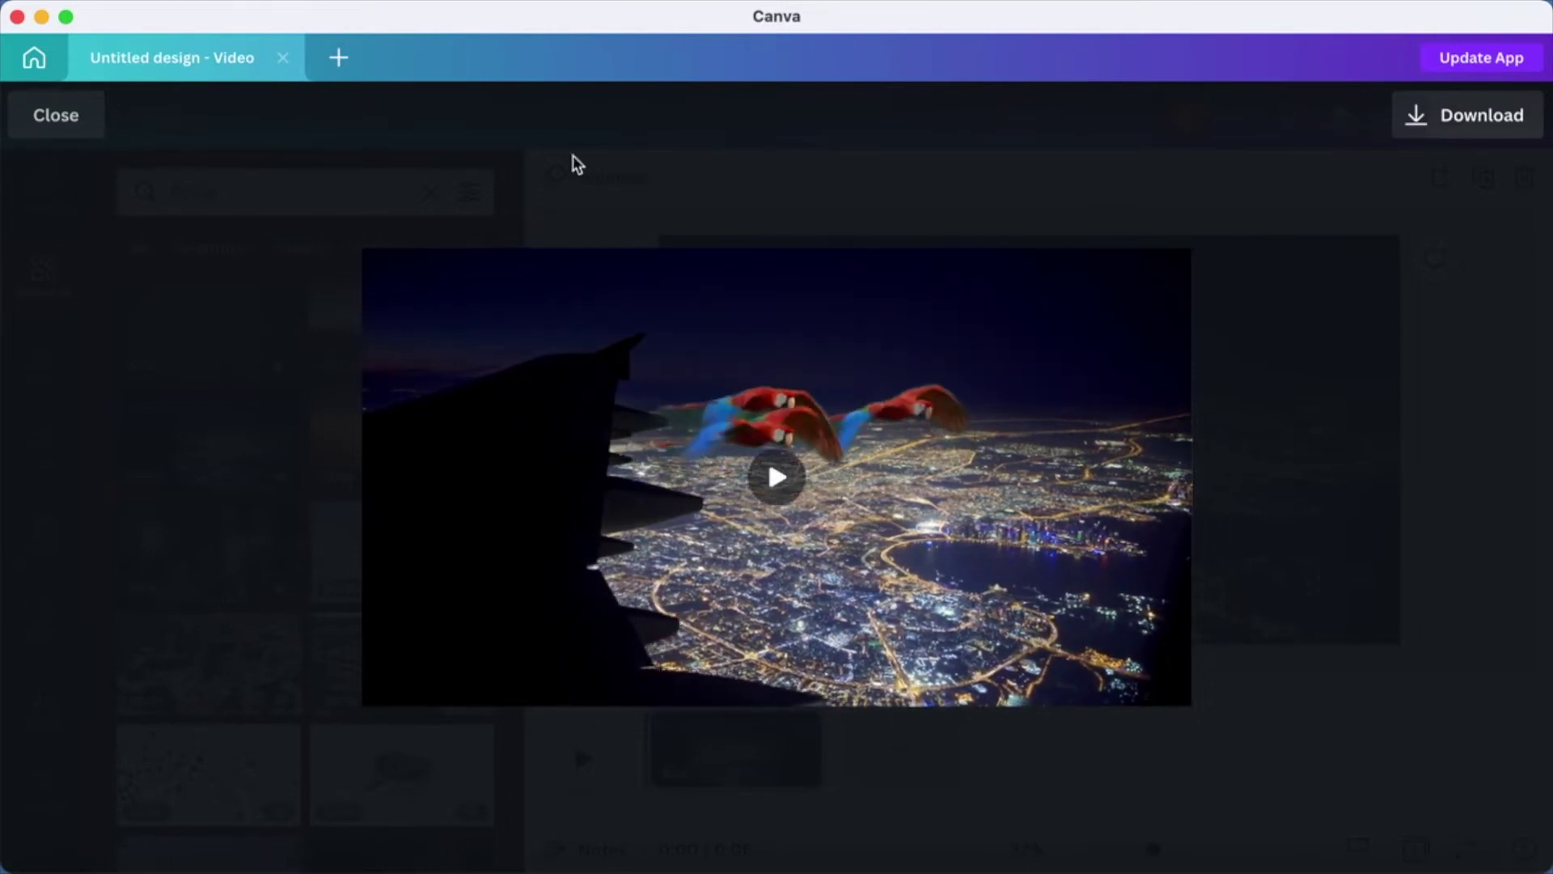
{"action": "left_click", "coordinate": [79, 133]}
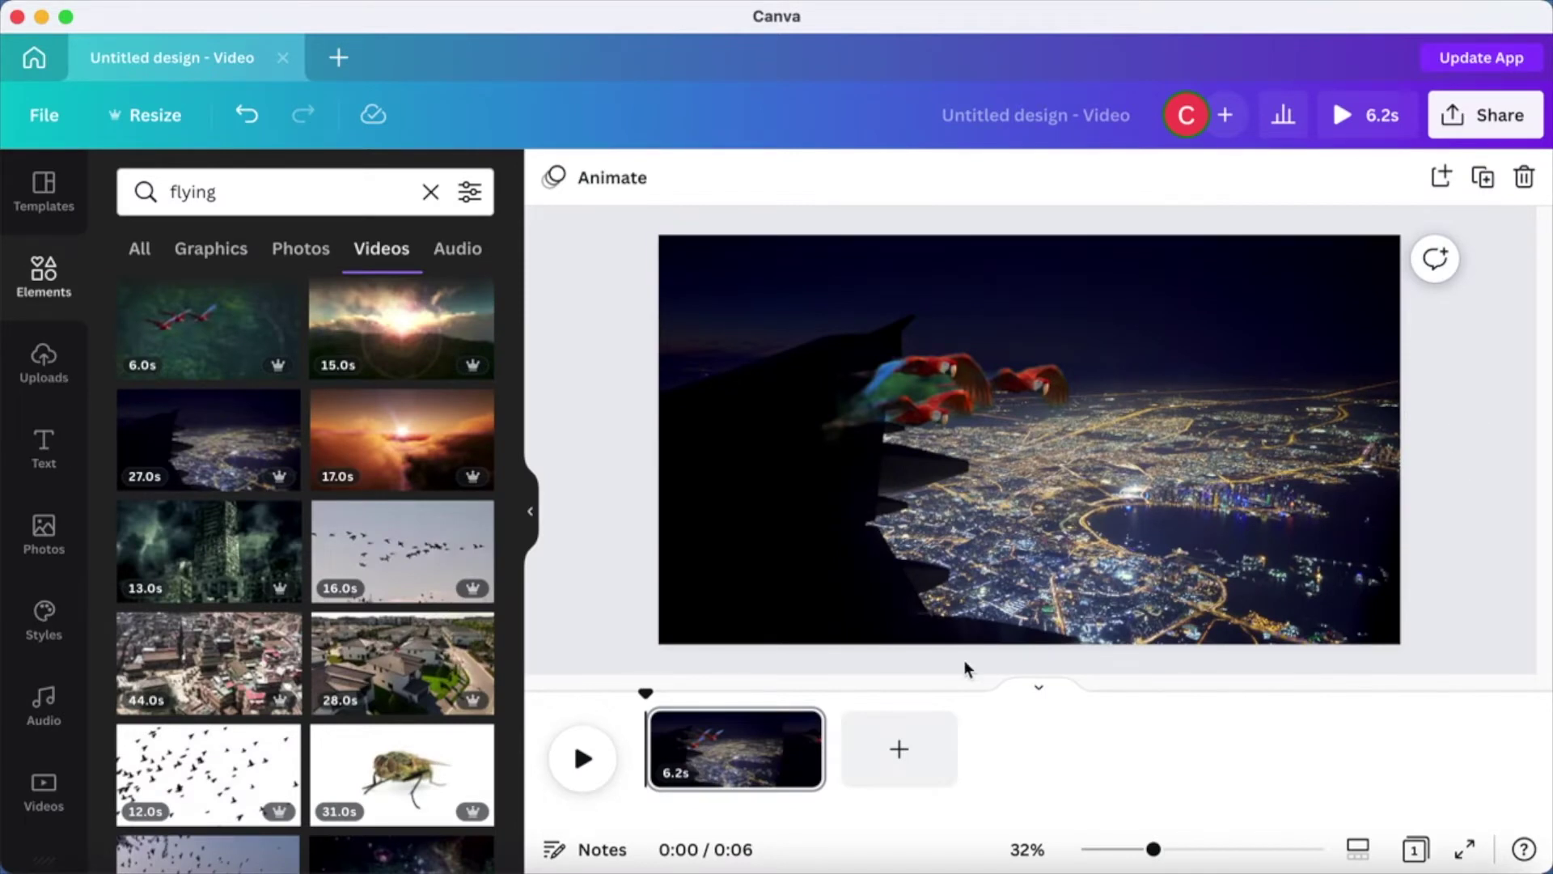
Add a second page with the flock-of-birds clip and remove its background.
{"action": "left_click", "coordinate": [896, 767]}
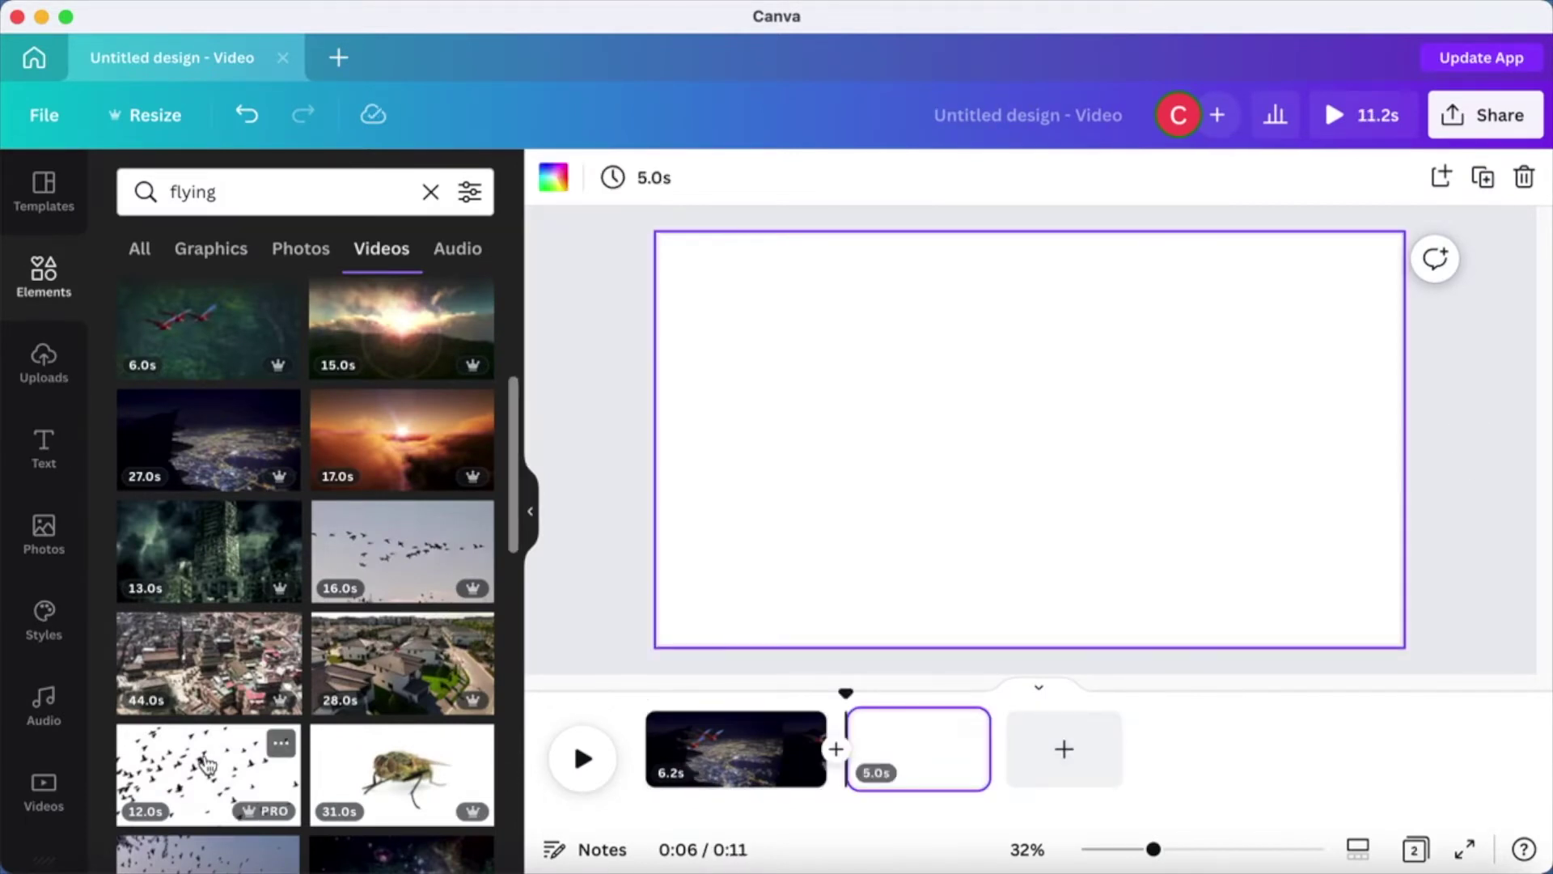
{"action": "left_click", "coordinate": [208, 764]}
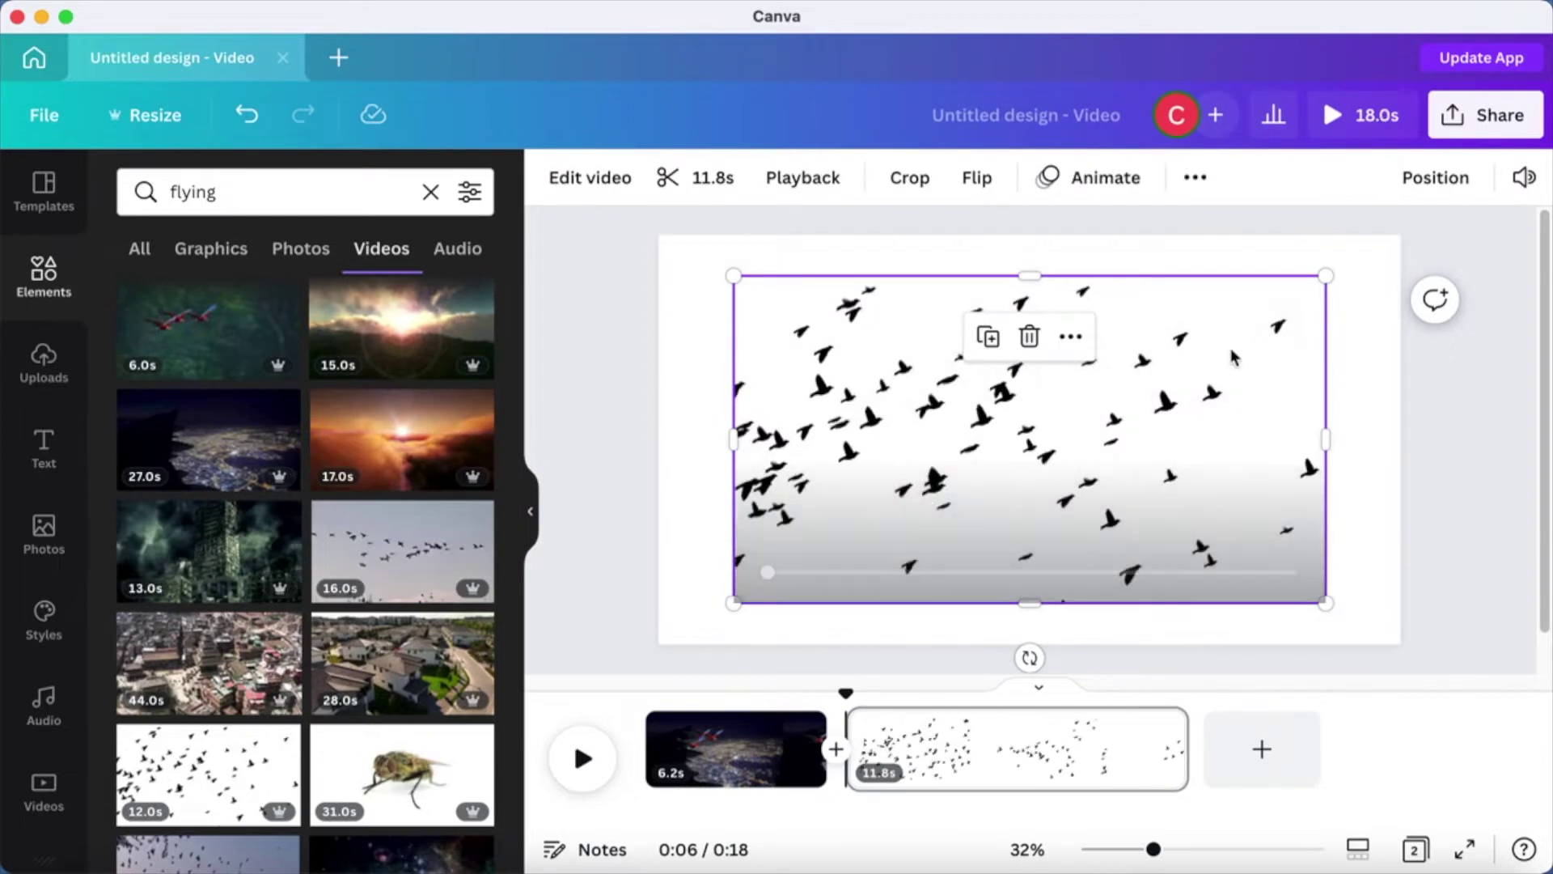
{"action": "mouse_move", "coordinate": [410, 543]}
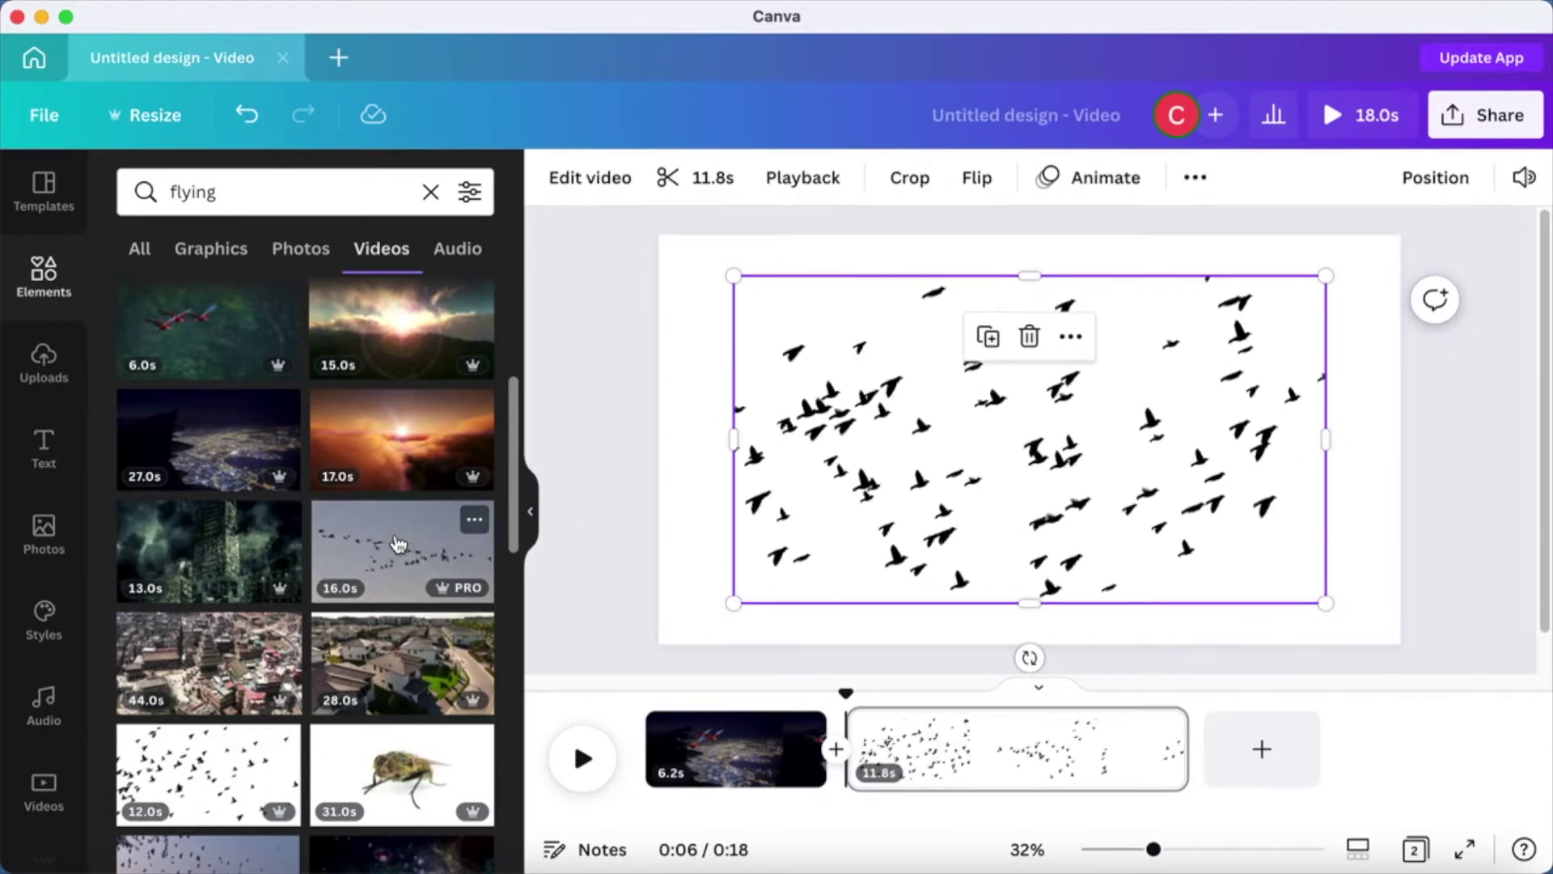
{"action": "left_click", "coordinate": [609, 180]}
{"action": "left_click", "coordinate": [167, 372]}
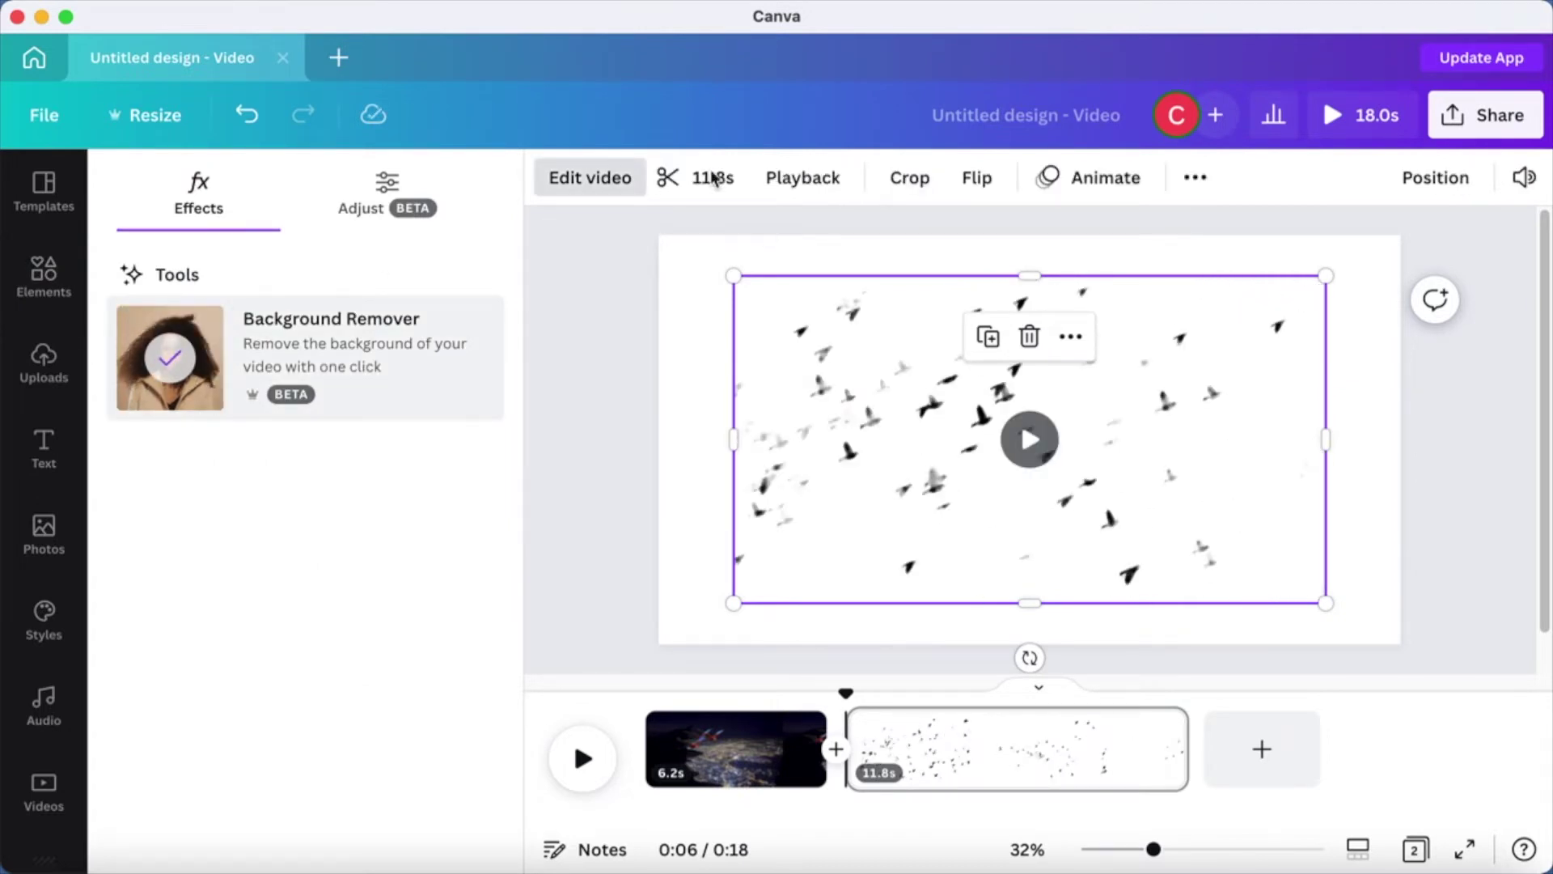
{"action": "left_click", "coordinate": [1030, 443]}
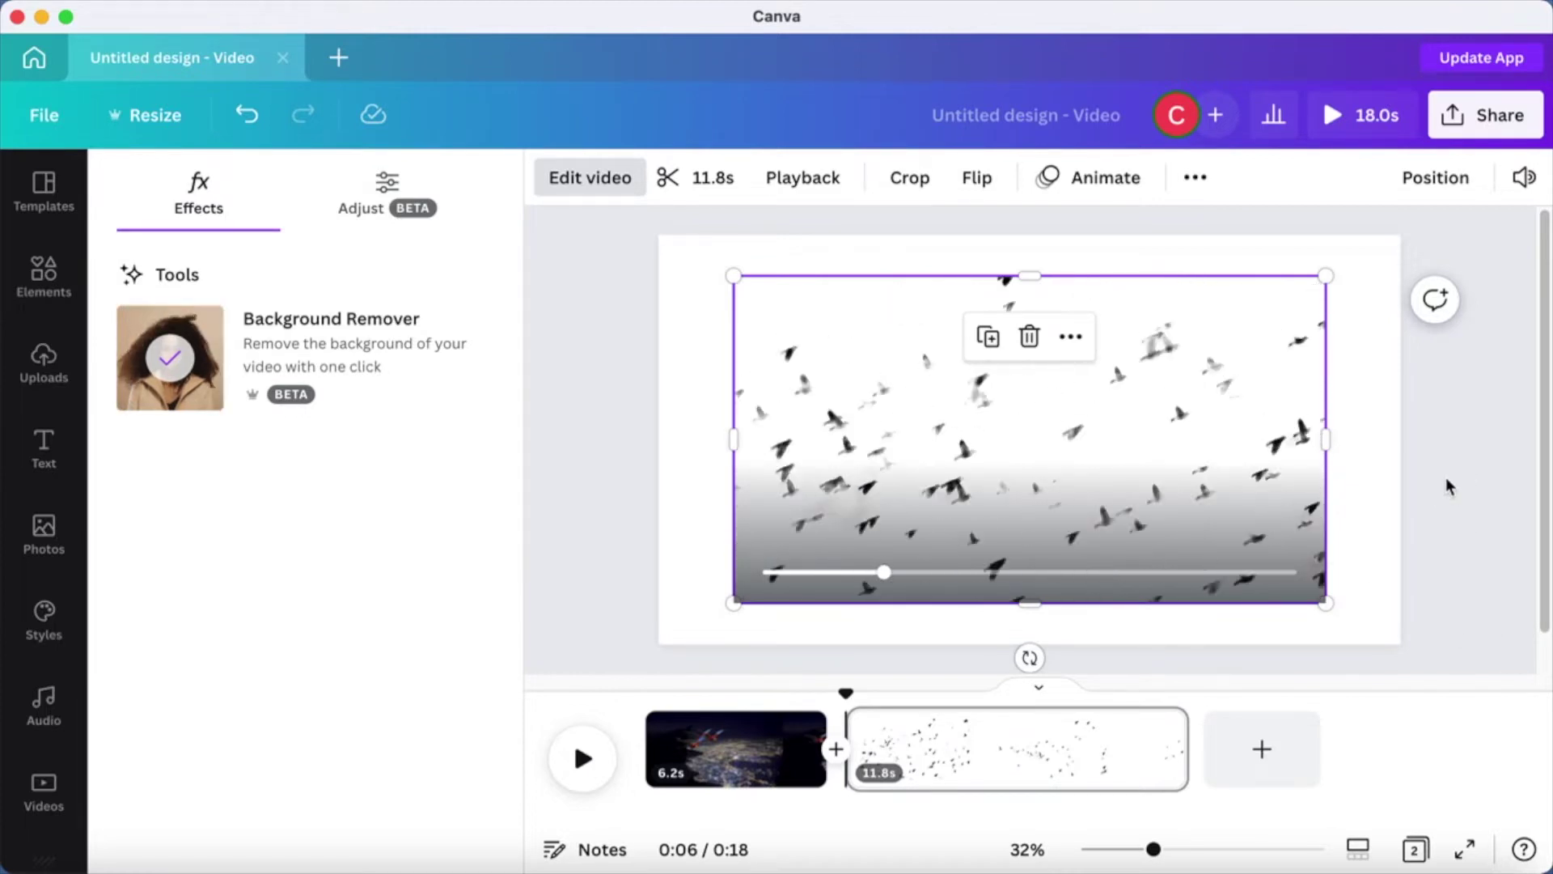
Return to the 'flying' video search results and browse through them.
{"action": "key", "text": "Escape"}
{"action": "scroll", "coordinate": [340, 514], "scroll_direction": "down", "scroll_amount": 5}
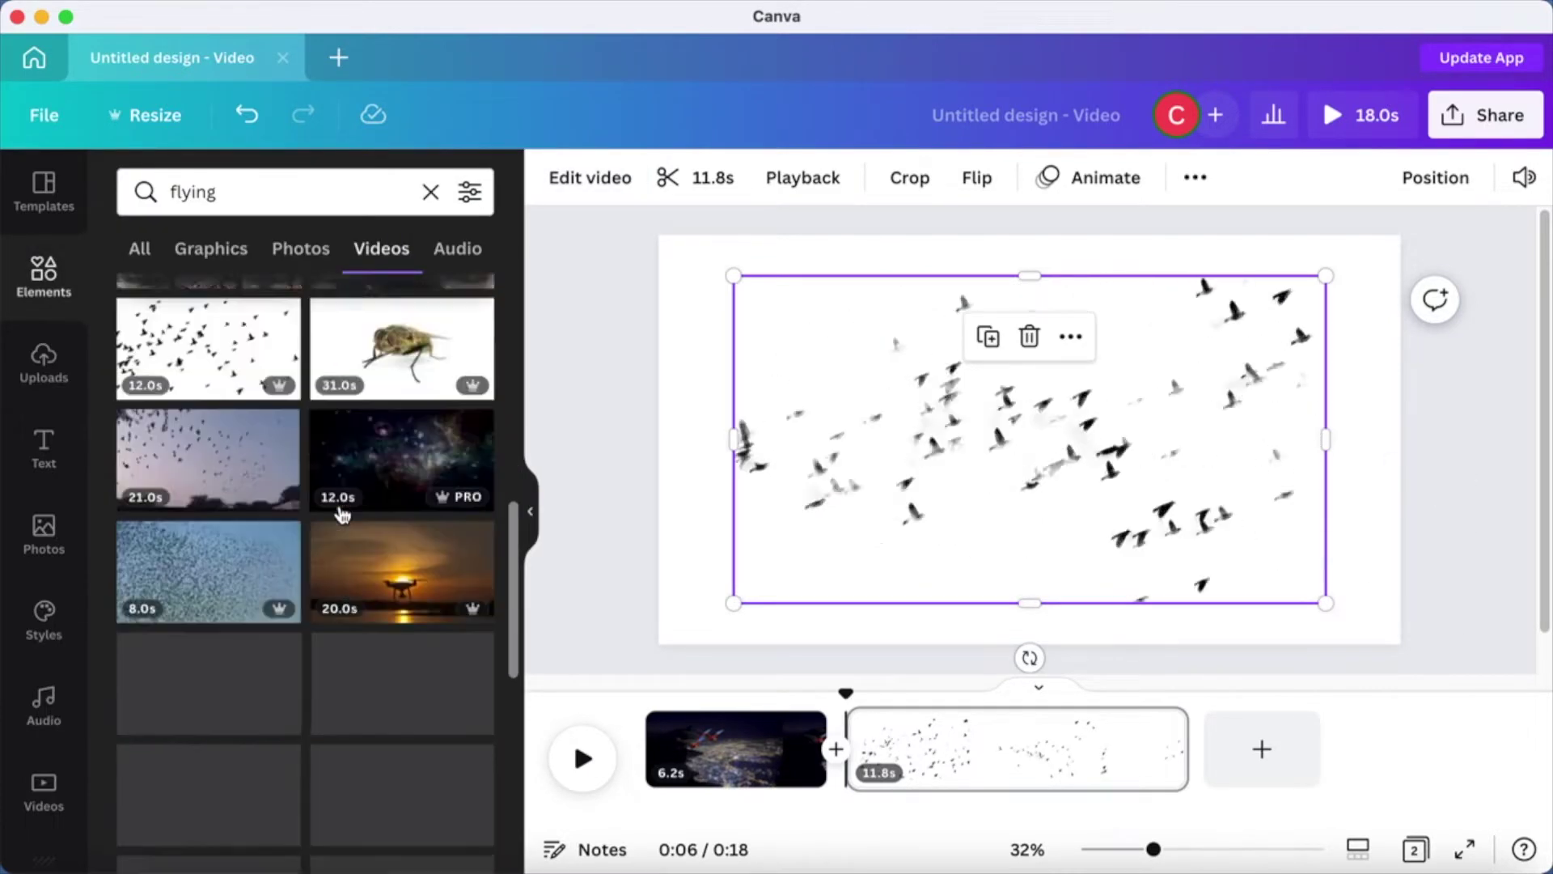
{"action": "scroll", "coordinate": [342, 514], "scroll_direction": "up", "scroll_amount": 2}
{"action": "scroll", "coordinate": [342, 515], "scroll_direction": "down", "scroll_amount": 5}
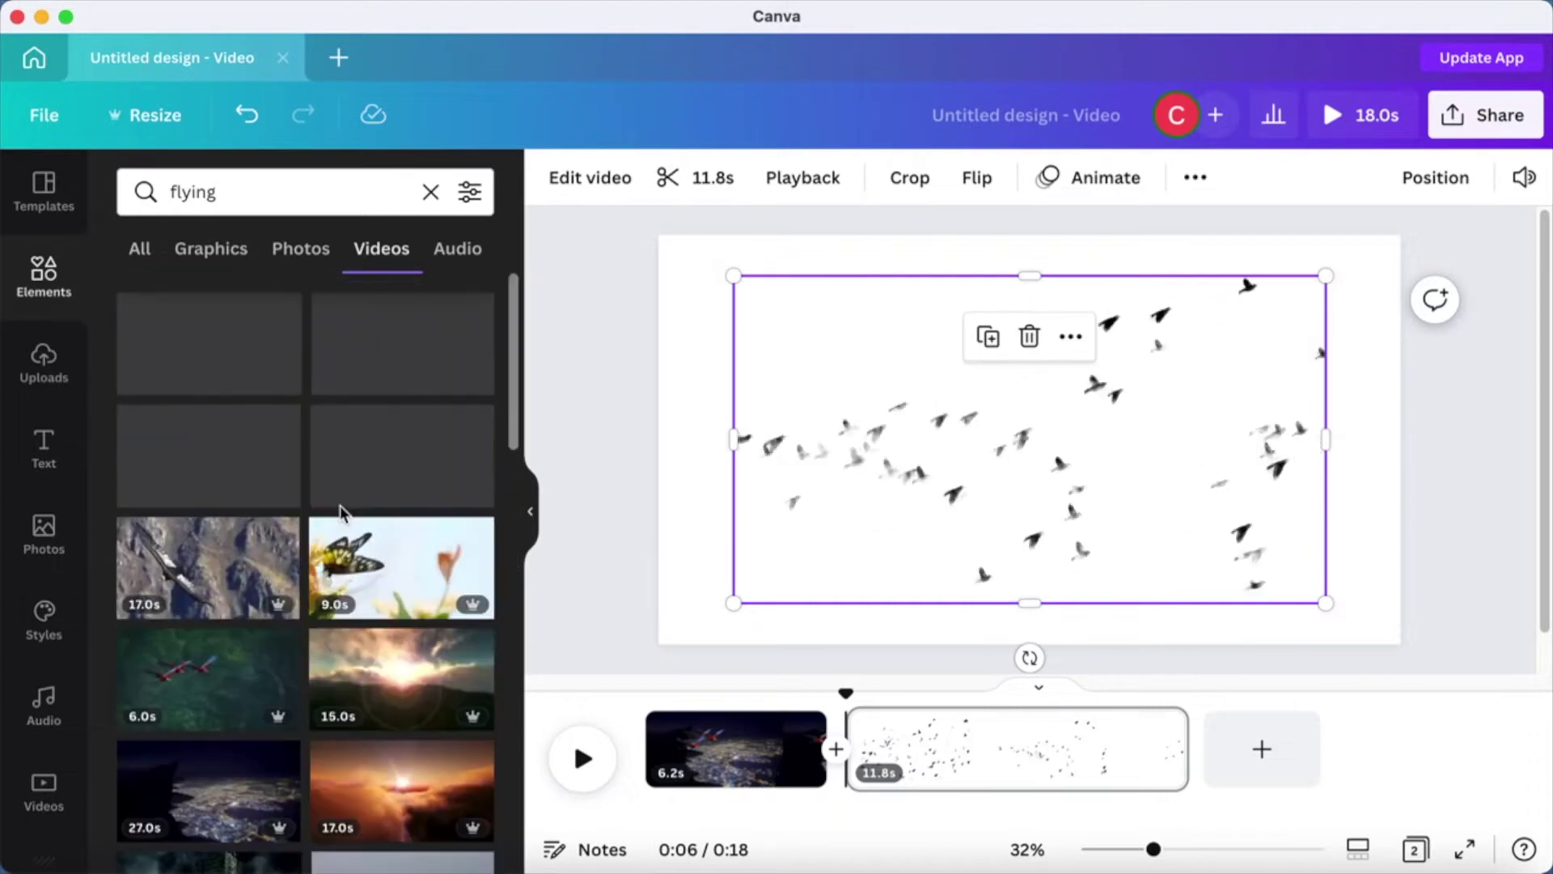
{"action": "scroll", "coordinate": [342, 514], "scroll_direction": "down", "scroll_amount": 3}
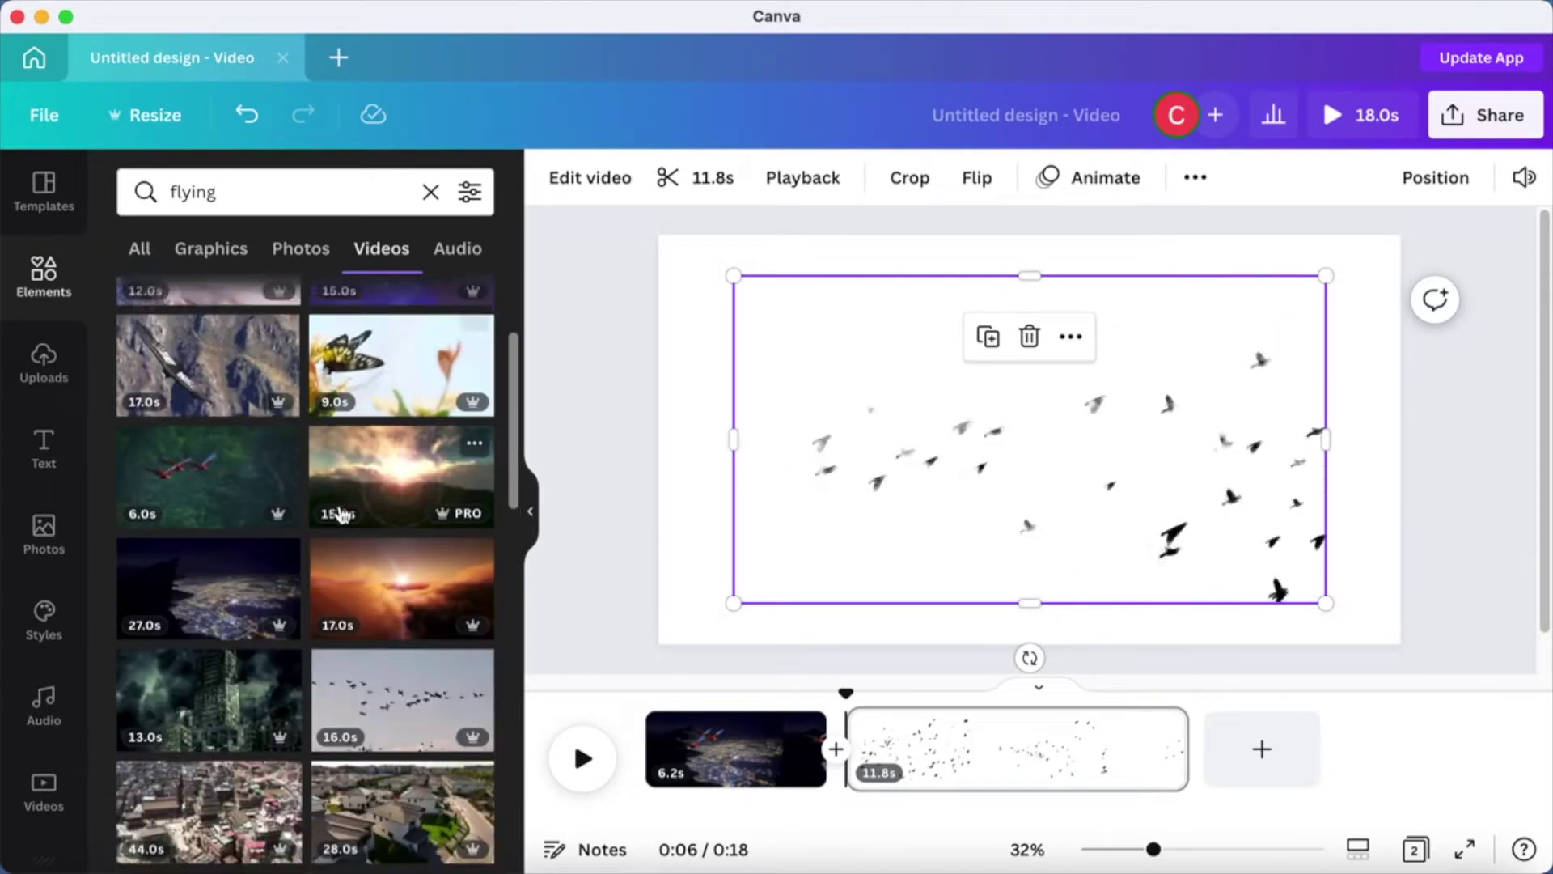
Set the 17.0s sunset-over-clouds clip as page 2's background and preview the 23.2 s video.
{"action": "left_click_drag", "start_coordinate": [418, 564], "coordinate": [882, 425]}
{"action": "right_click", "coordinate": [882, 424]}
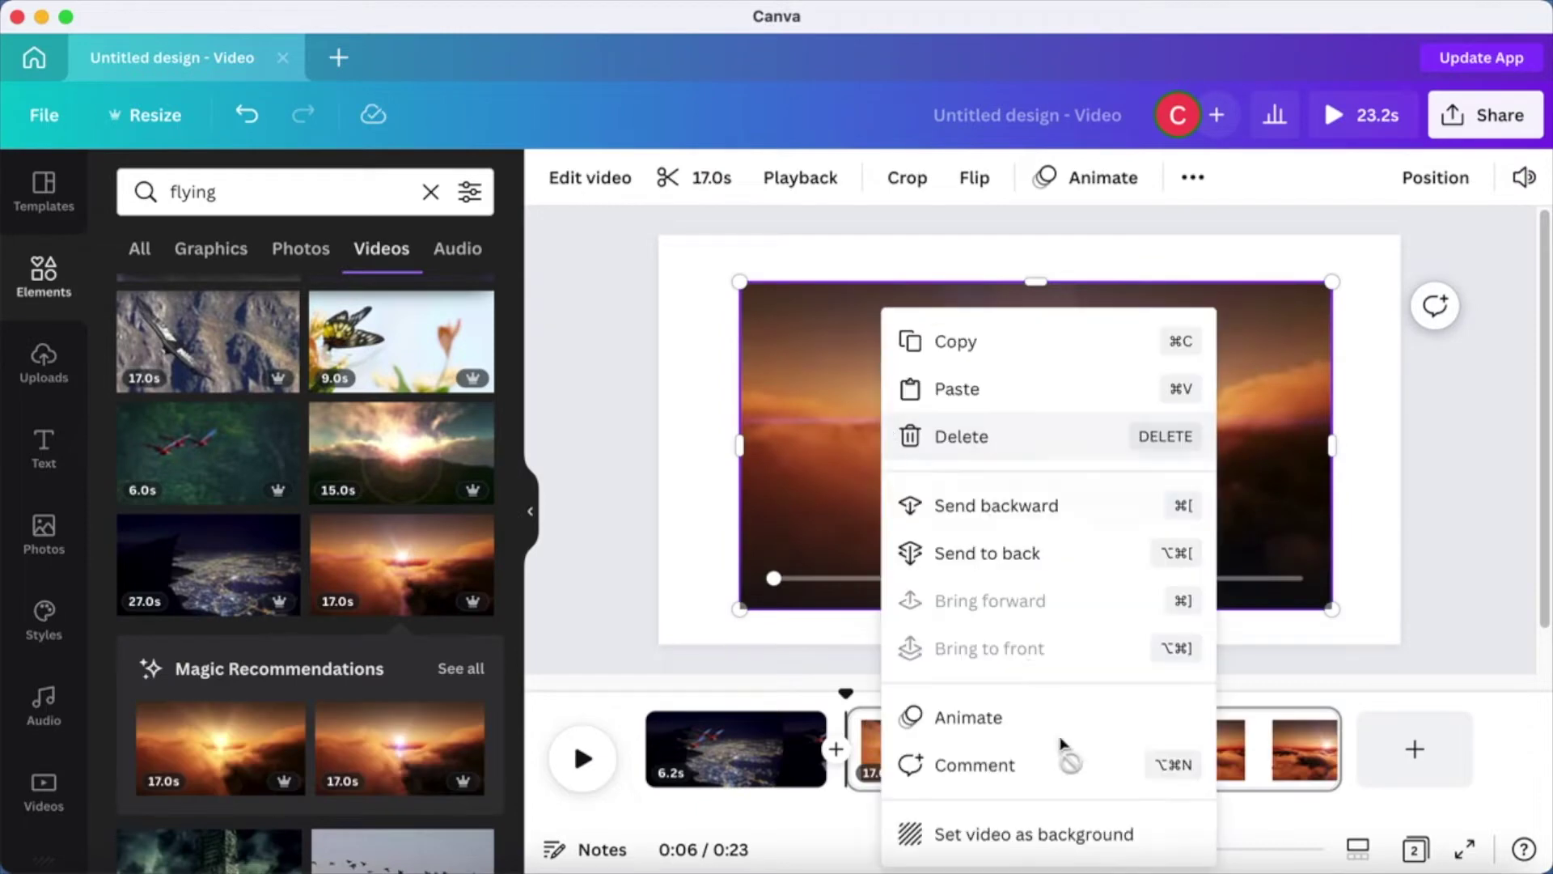
{"action": "left_click", "coordinate": [1039, 832]}
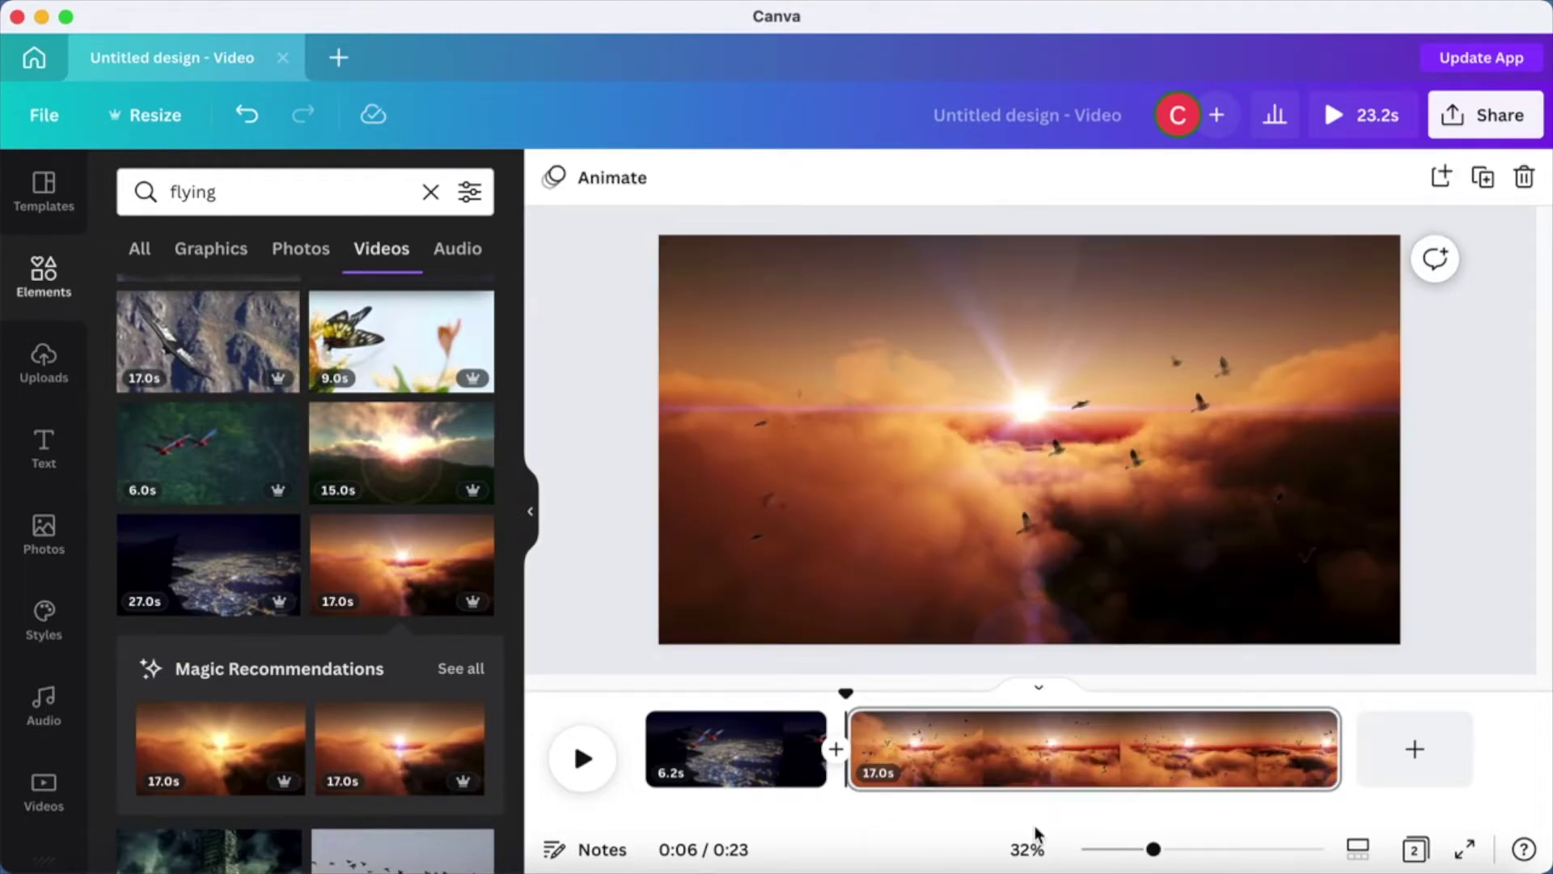
{"action": "left_click", "coordinate": [1352, 118]}
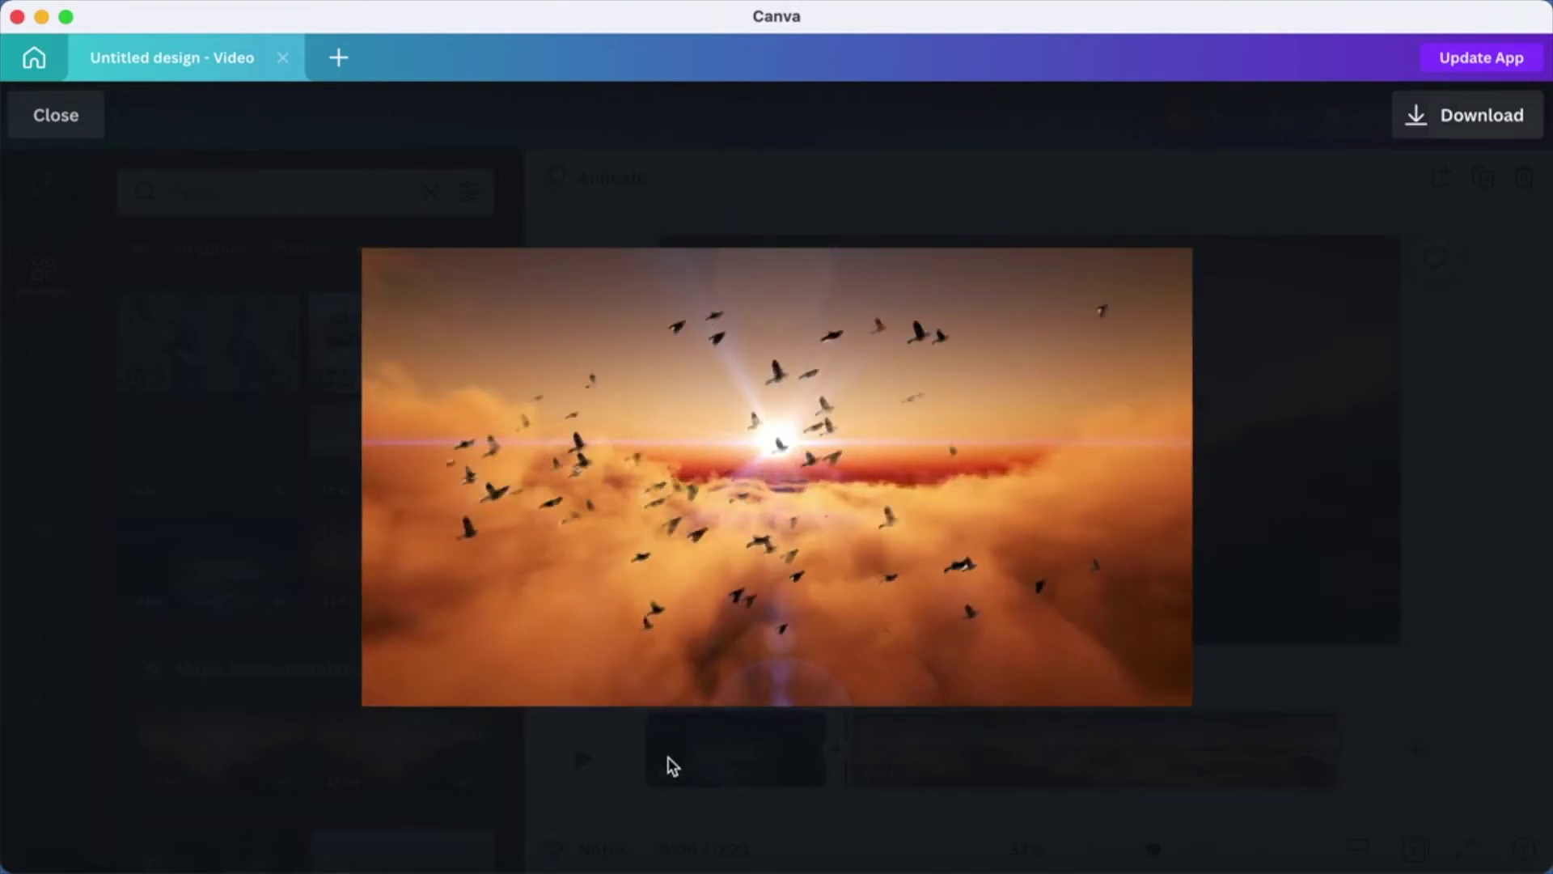
Stretch the birds clip corner to corner to fill the sunset page.
{"action": "left_click", "coordinate": [41, 119]}
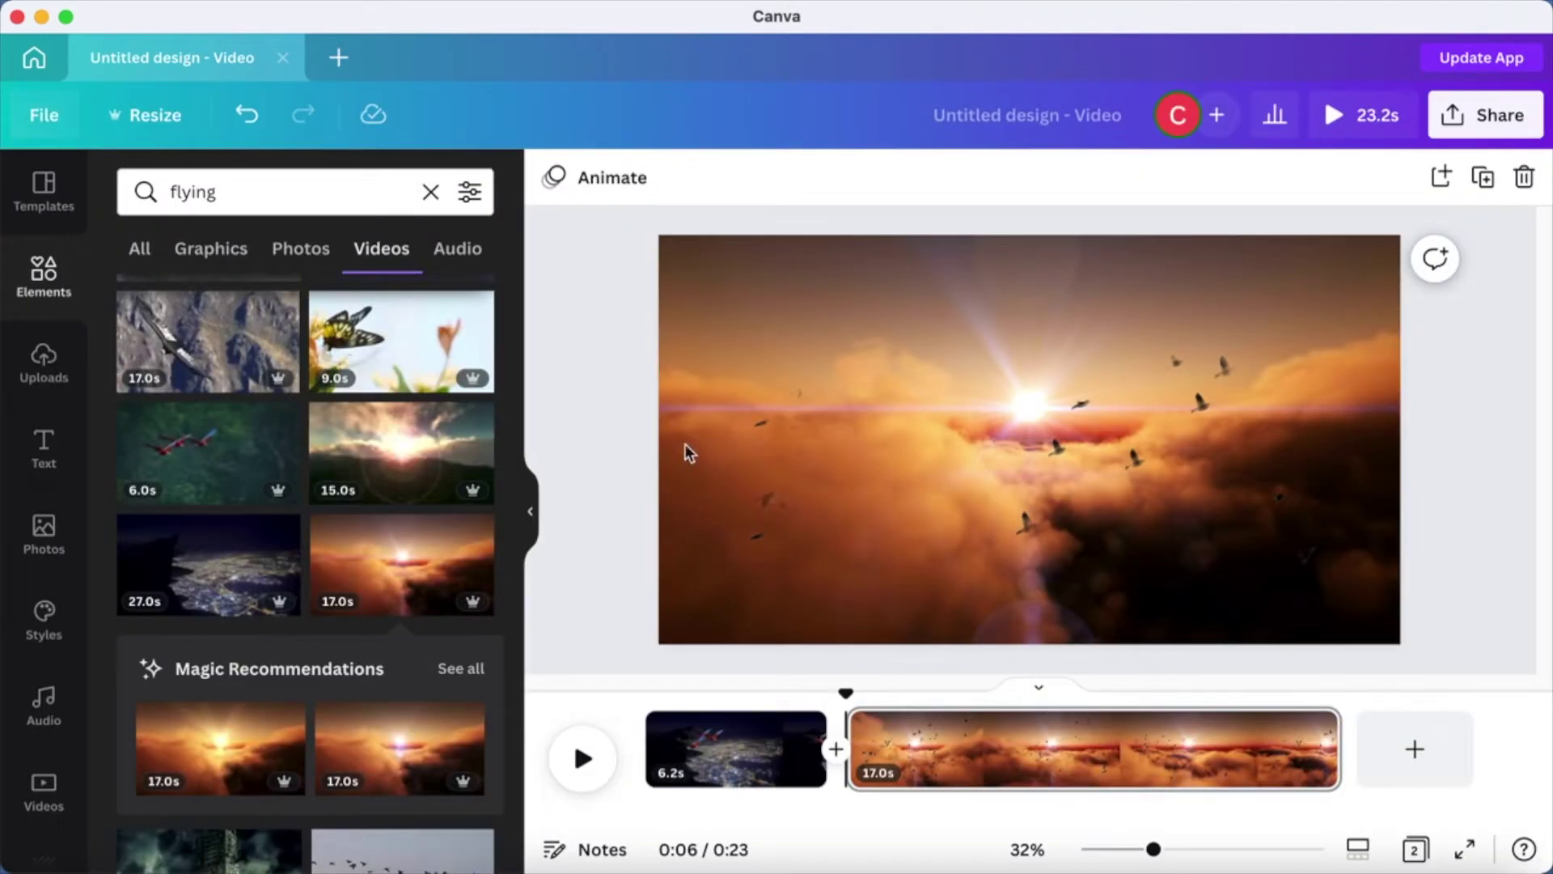
{"action": "left_click", "coordinate": [878, 467]}
{"action": "left_click_drag", "start_coordinate": [733, 276], "coordinate": [654, 236]}
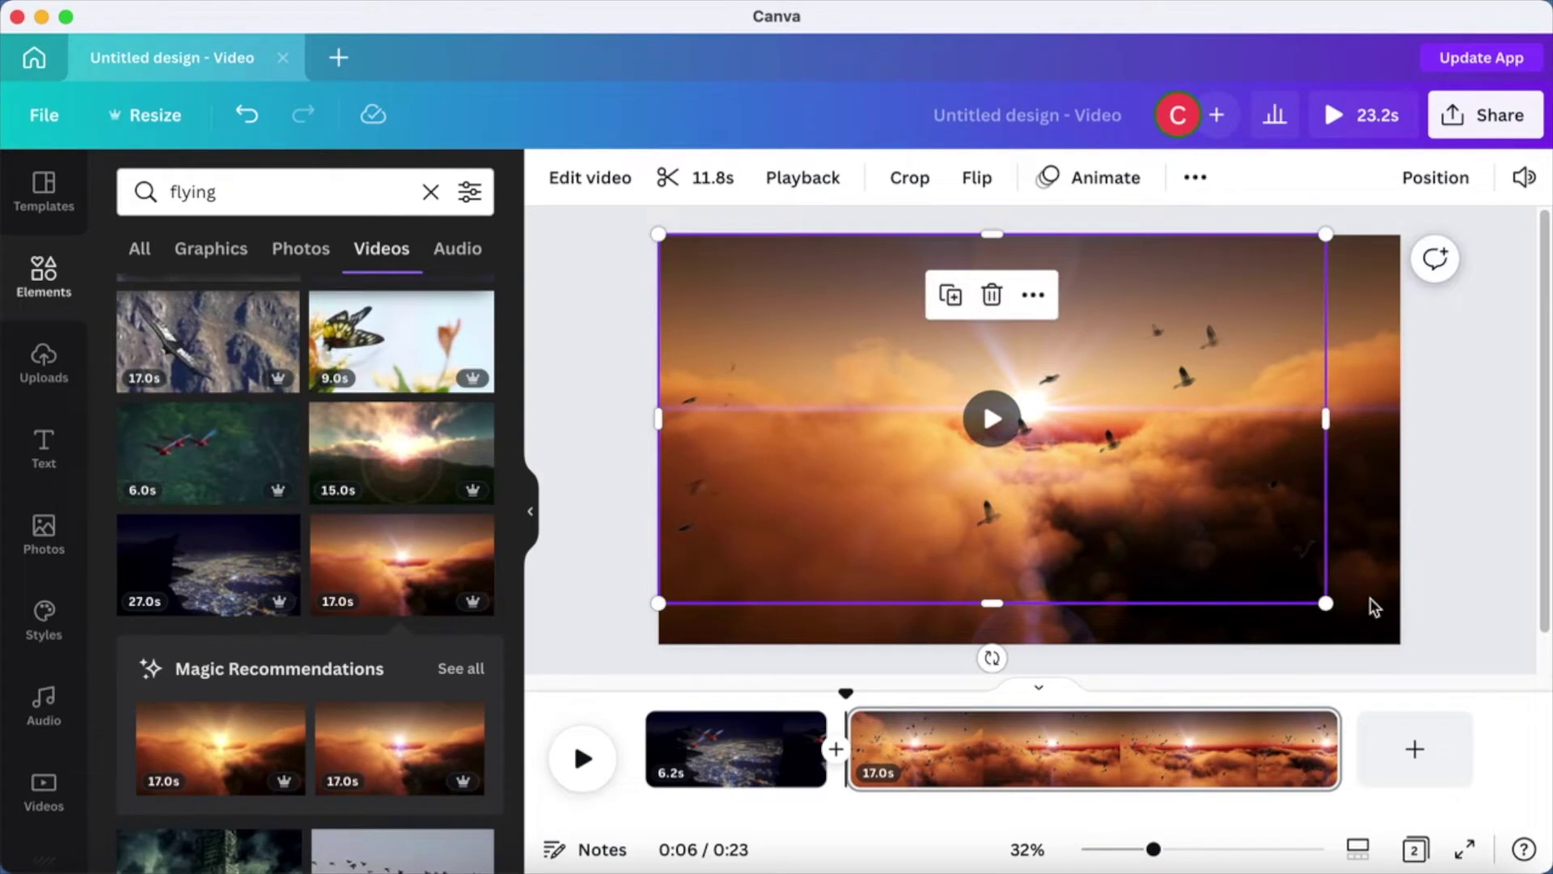
{"action": "left_click_drag", "start_coordinate": [1328, 604], "coordinate": [1400, 640]}
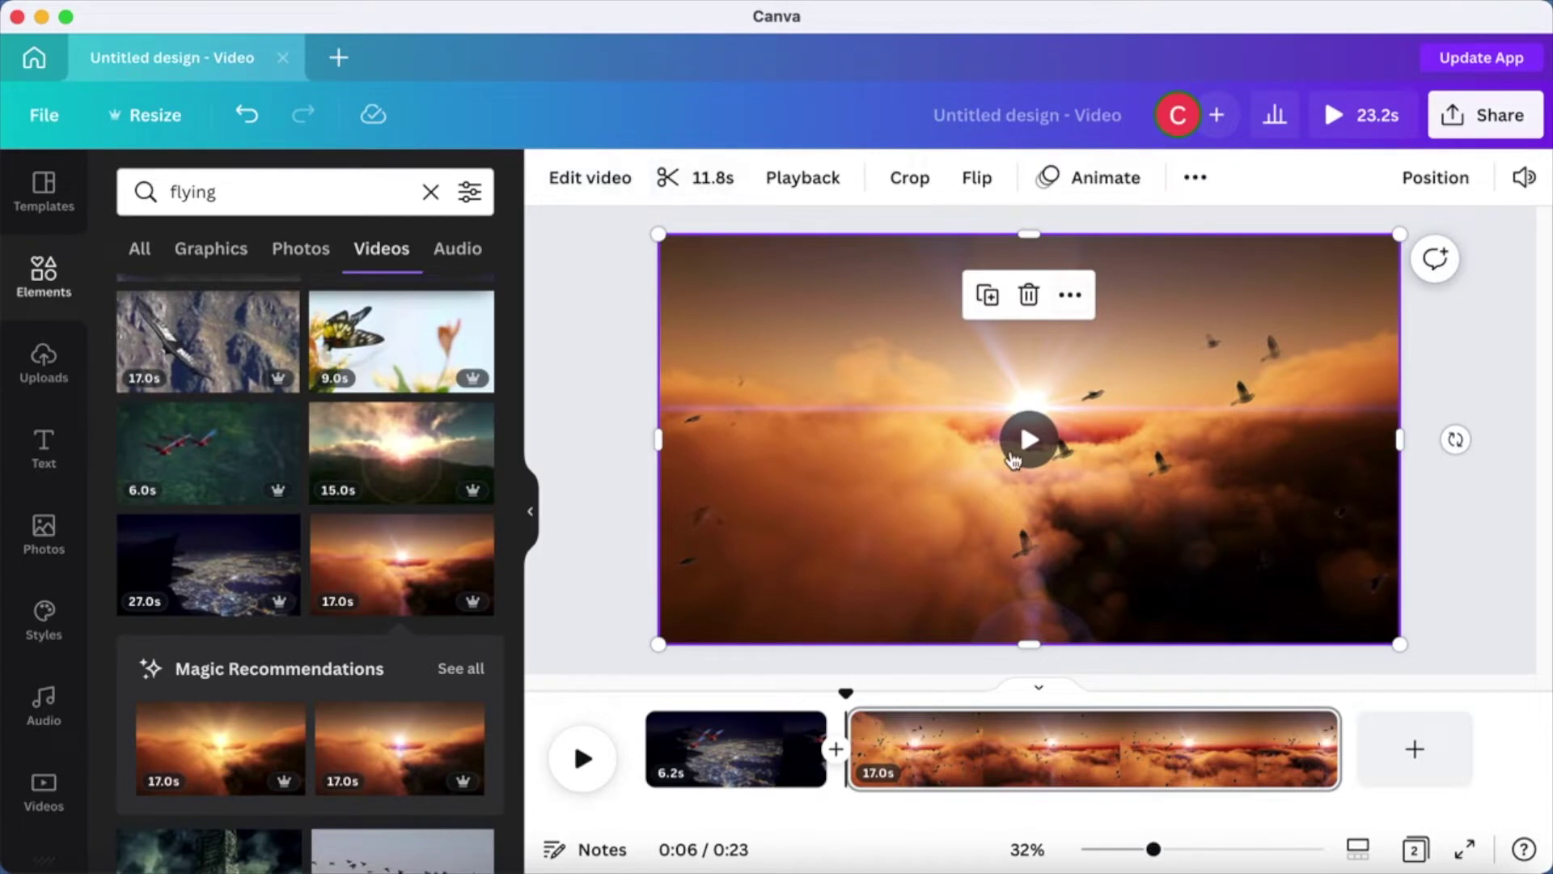
Preview the full 23.2 s video, skipping ahead to the sunset scene.
{"action": "left_click", "coordinate": [1339, 118]}
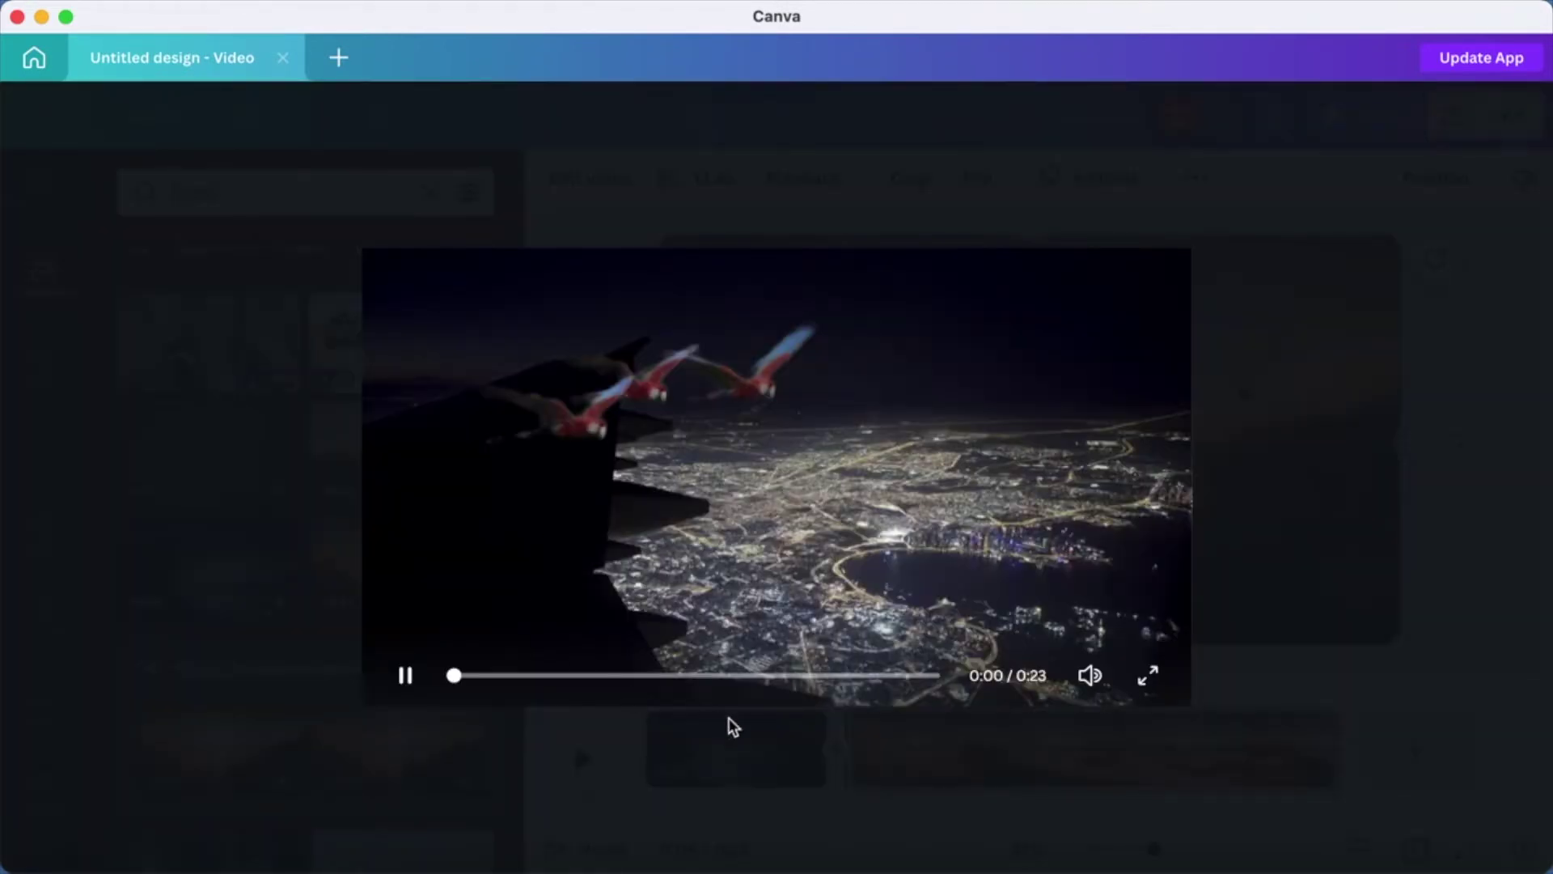
{"action": "left_click", "coordinate": [584, 674]}
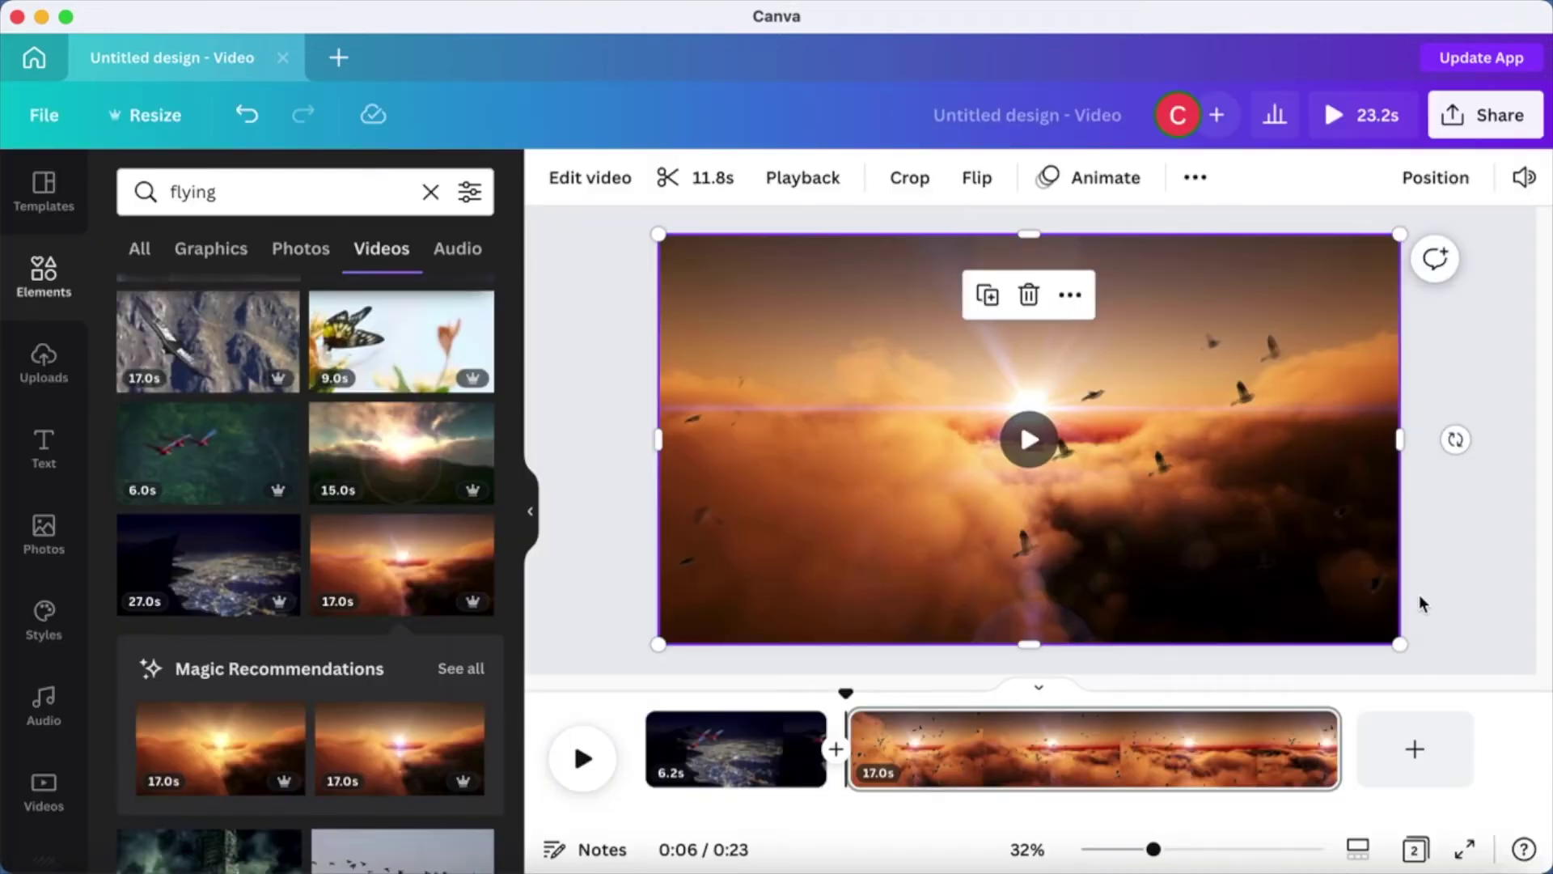
{"action": "left_click", "coordinate": [1419, 594]}
{"action": "left_click", "coordinate": [1468, 543]}
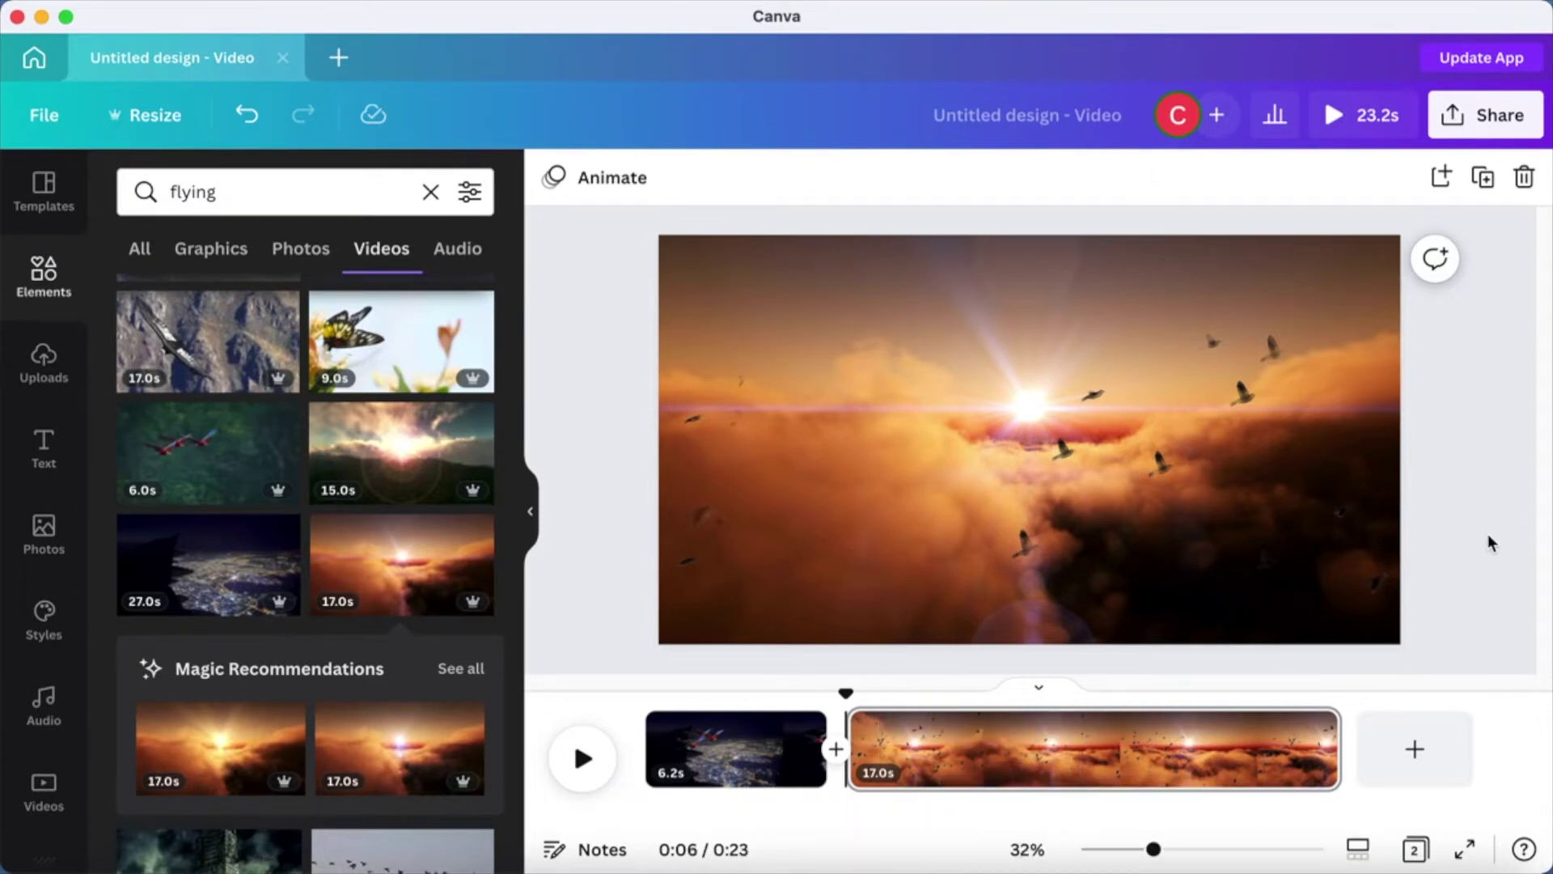
Delete the sunset page and the night-city clip from page 1.
{"action": "left_click", "coordinate": [1225, 751]}
{"action": "key", "text": "Delete"}
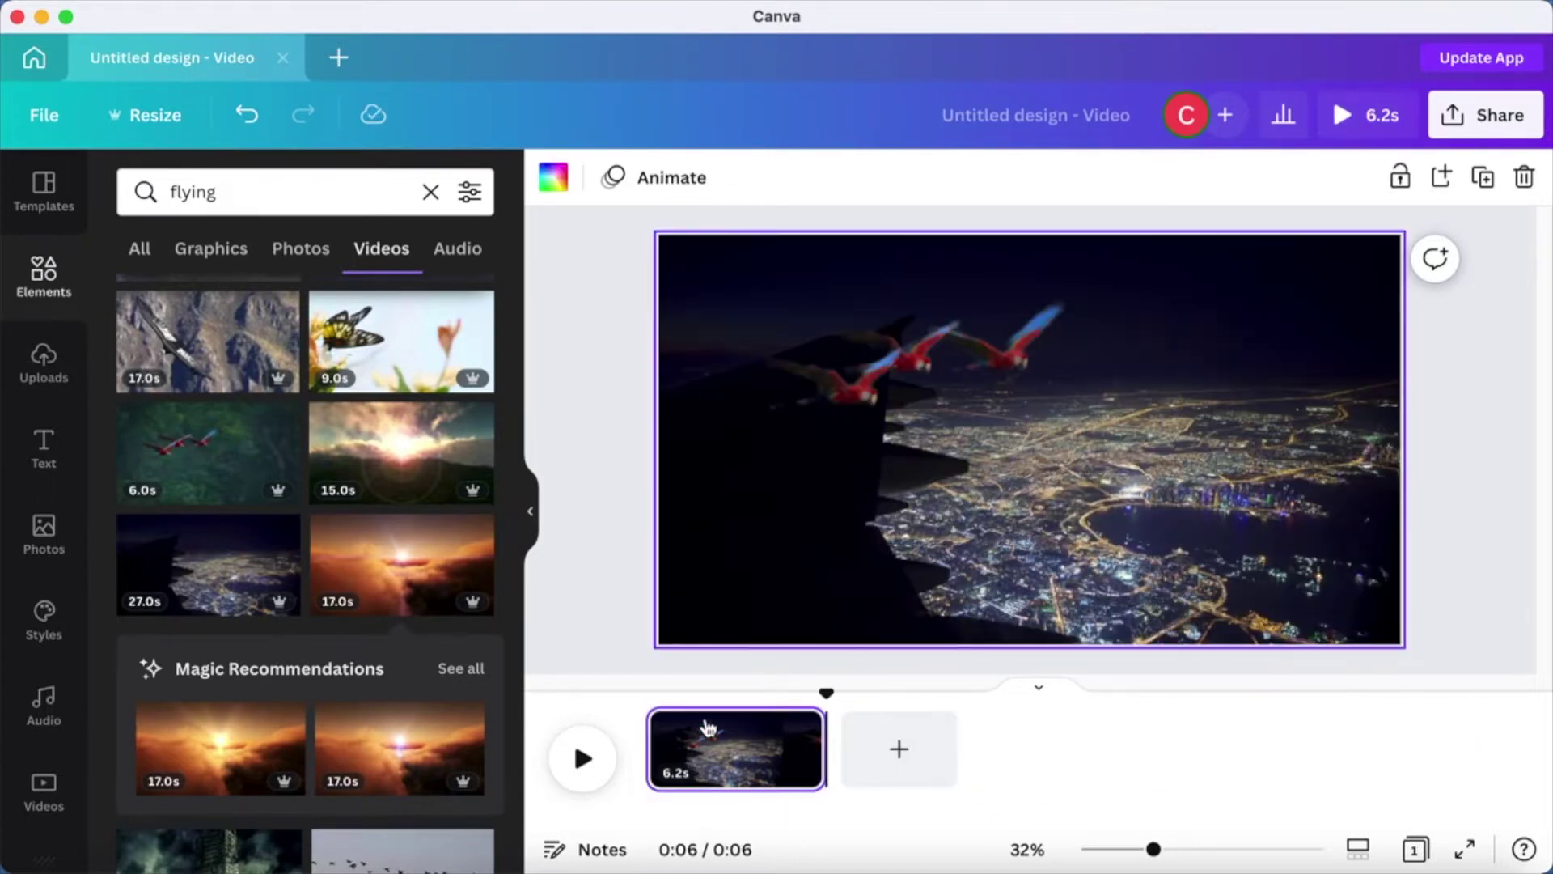
{"action": "left_click", "coordinate": [712, 735]}
{"action": "key", "text": "Delete"}
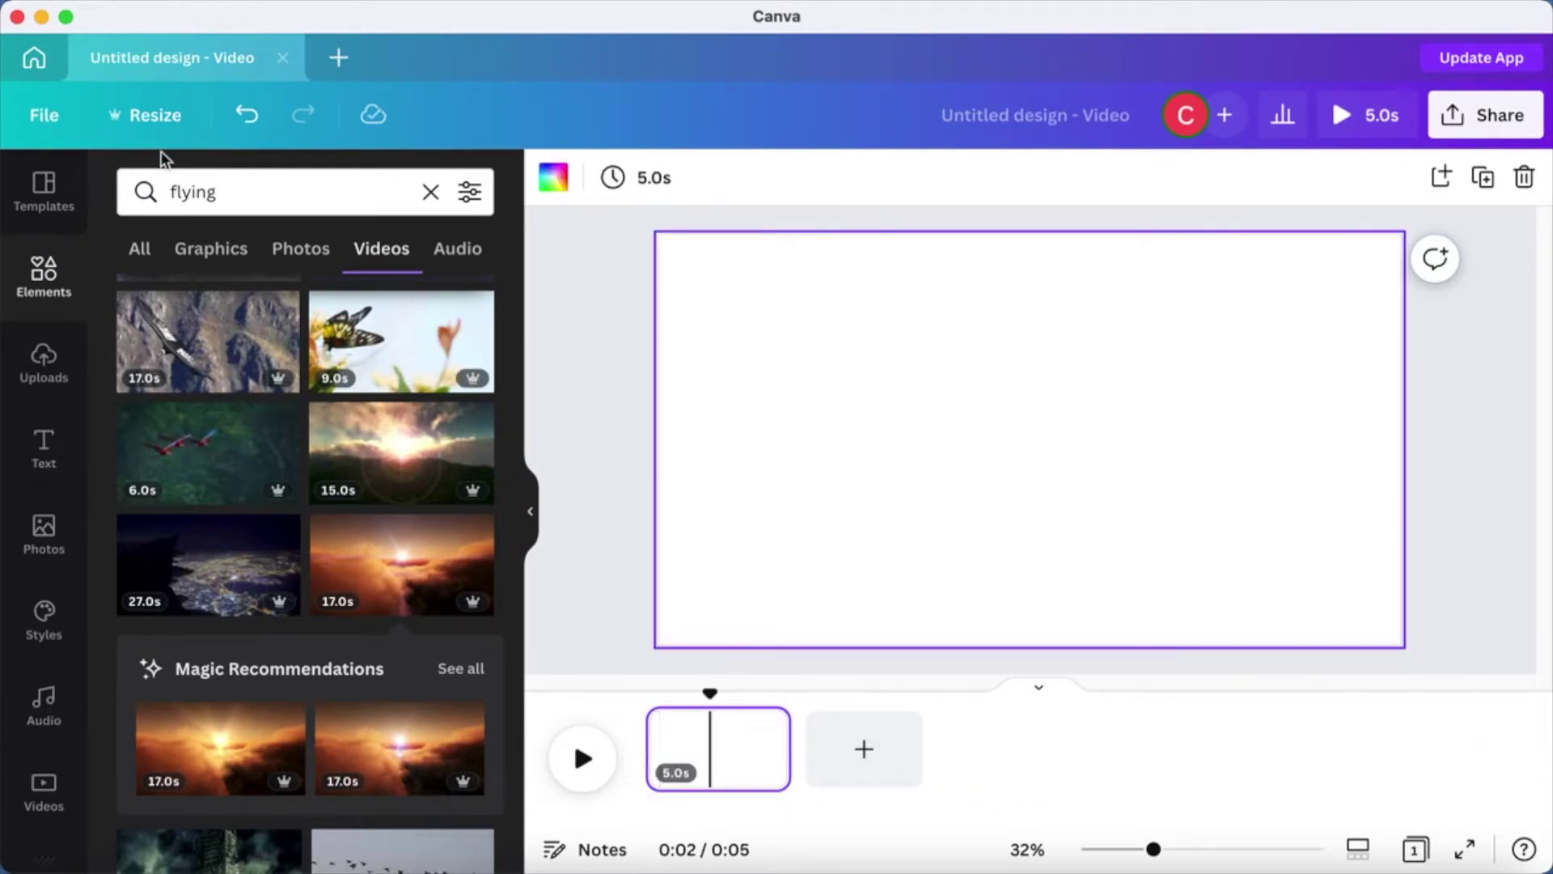
Browse the stock Videos library categories such as Sunrise, Universe and Mountains.
{"action": "scroll", "coordinate": [45, 686], "scroll_direction": "down", "scroll_amount": 3}
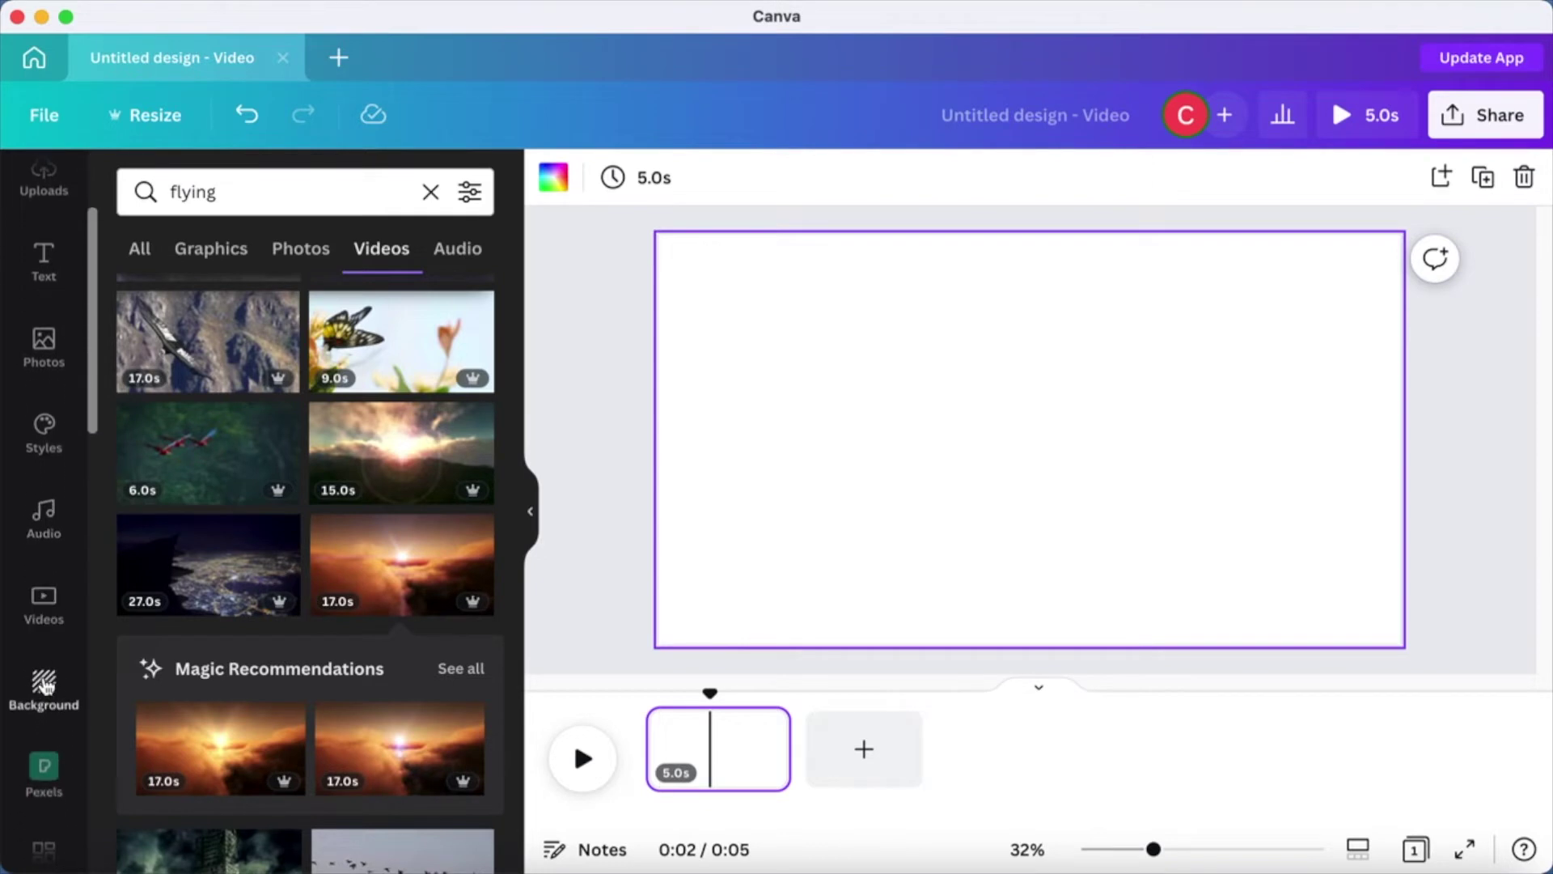
{"action": "left_click", "coordinate": [44, 605]}
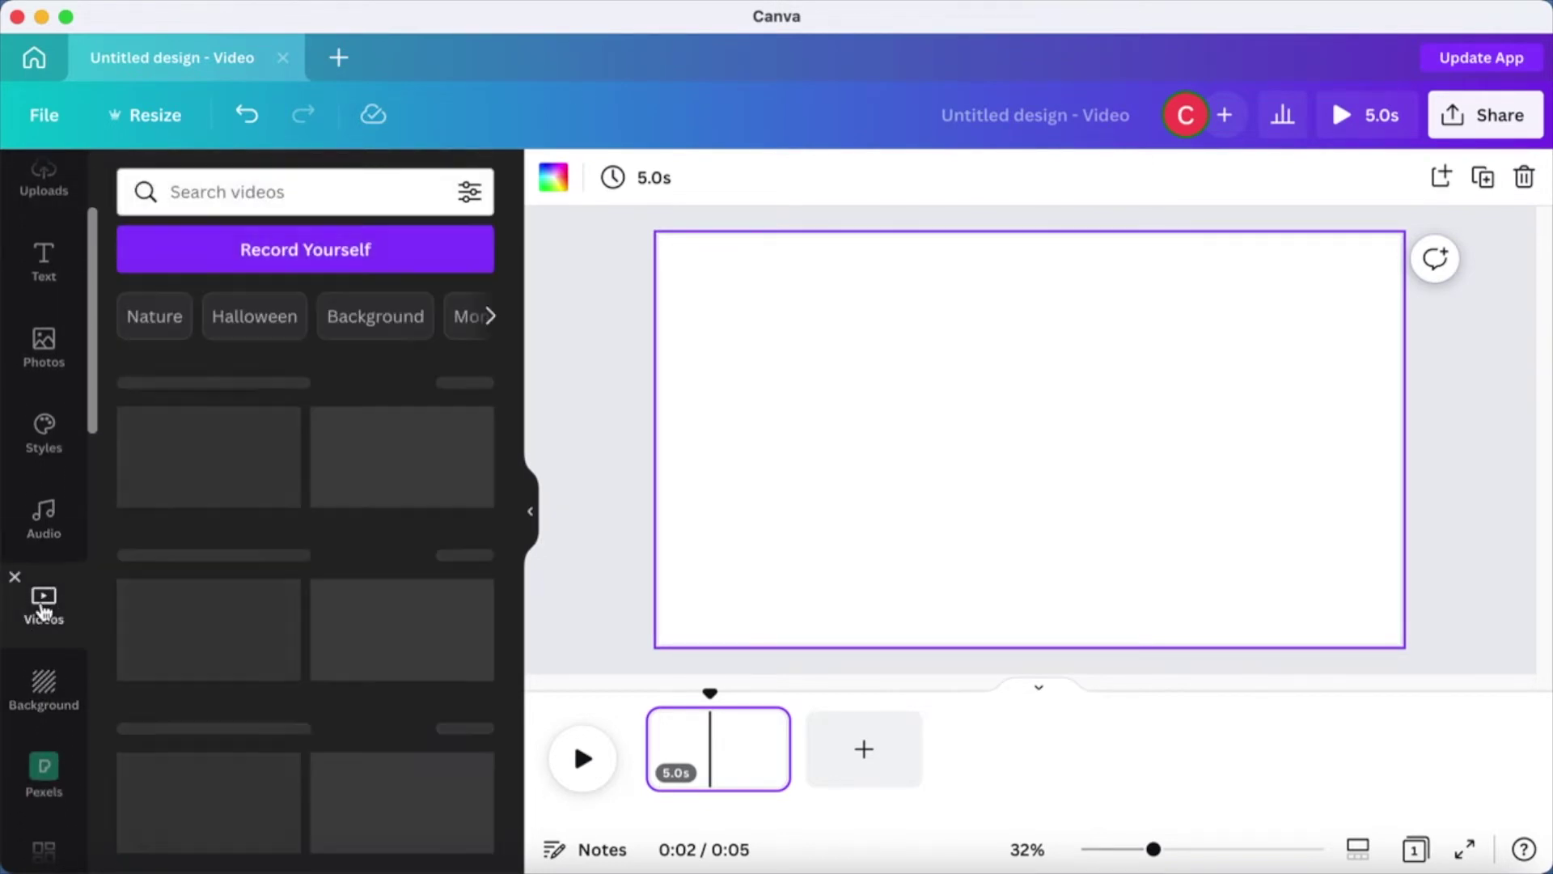
{"action": "scroll", "coordinate": [380, 674], "scroll_direction": "down", "scroll_amount": 4}
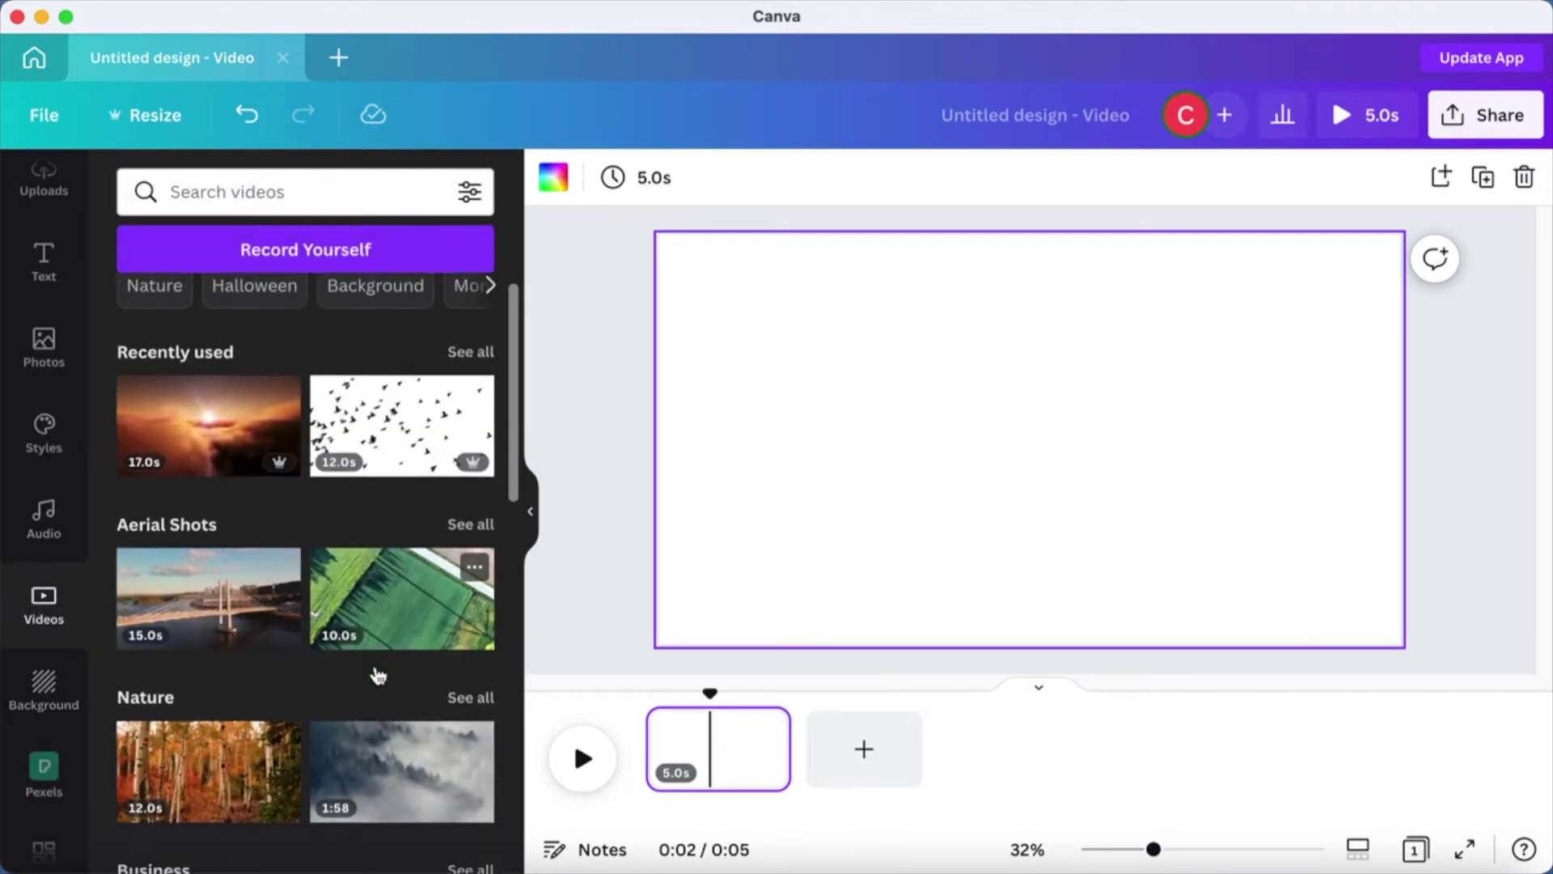
{"action": "scroll", "coordinate": [376, 674], "scroll_direction": "down", "scroll_amount": 2}
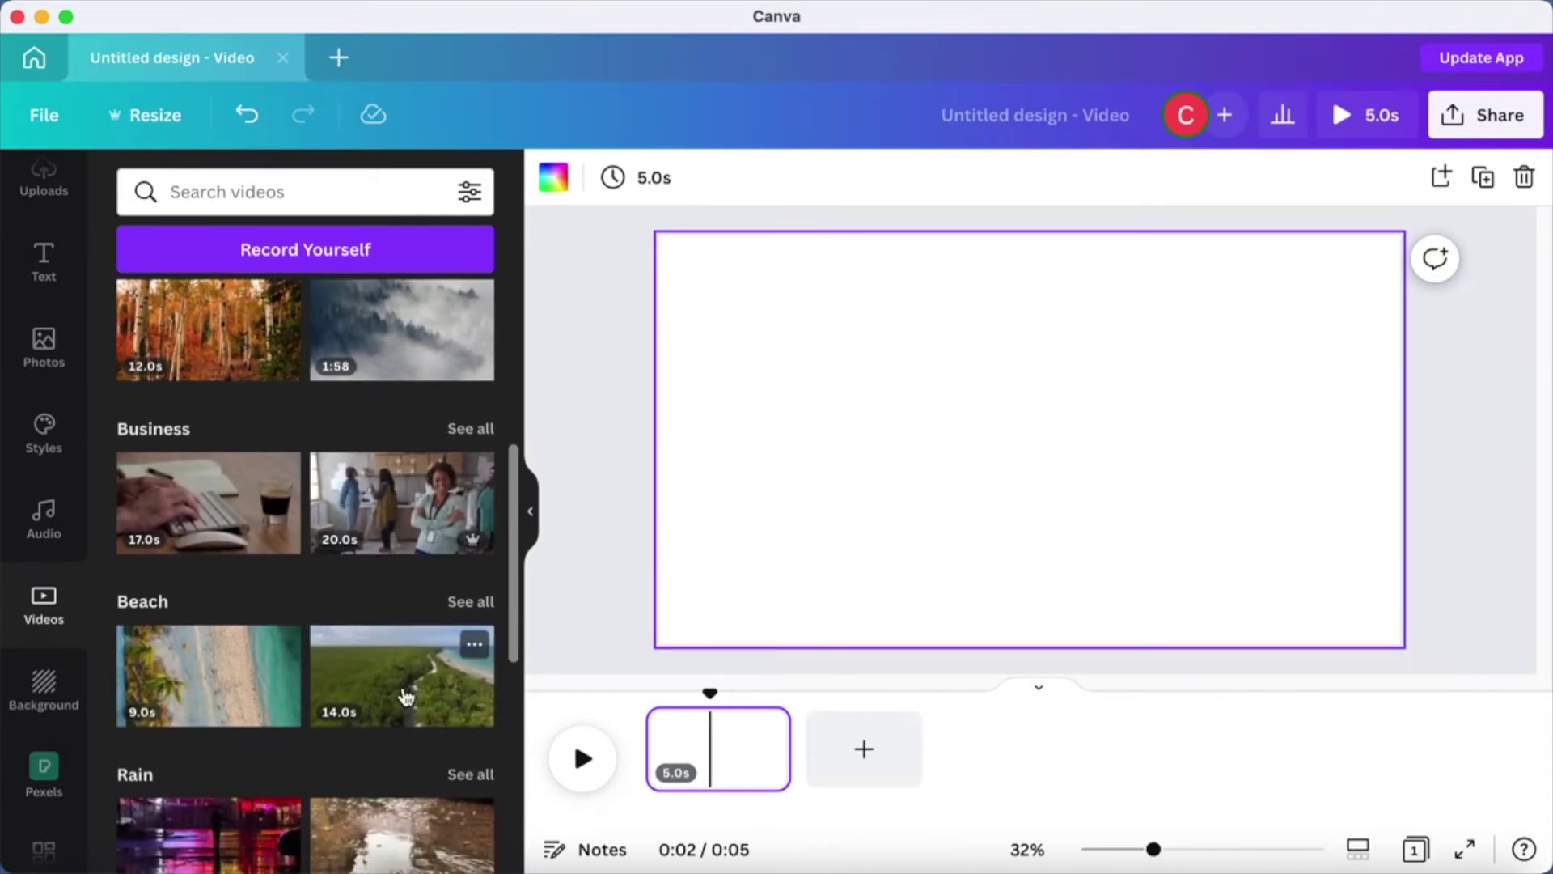
{"action": "scroll", "coordinate": [406, 693], "scroll_direction": "down", "scroll_amount": 3}
{"action": "scroll", "coordinate": [405, 693], "scroll_direction": "up", "scroll_amount": 2}
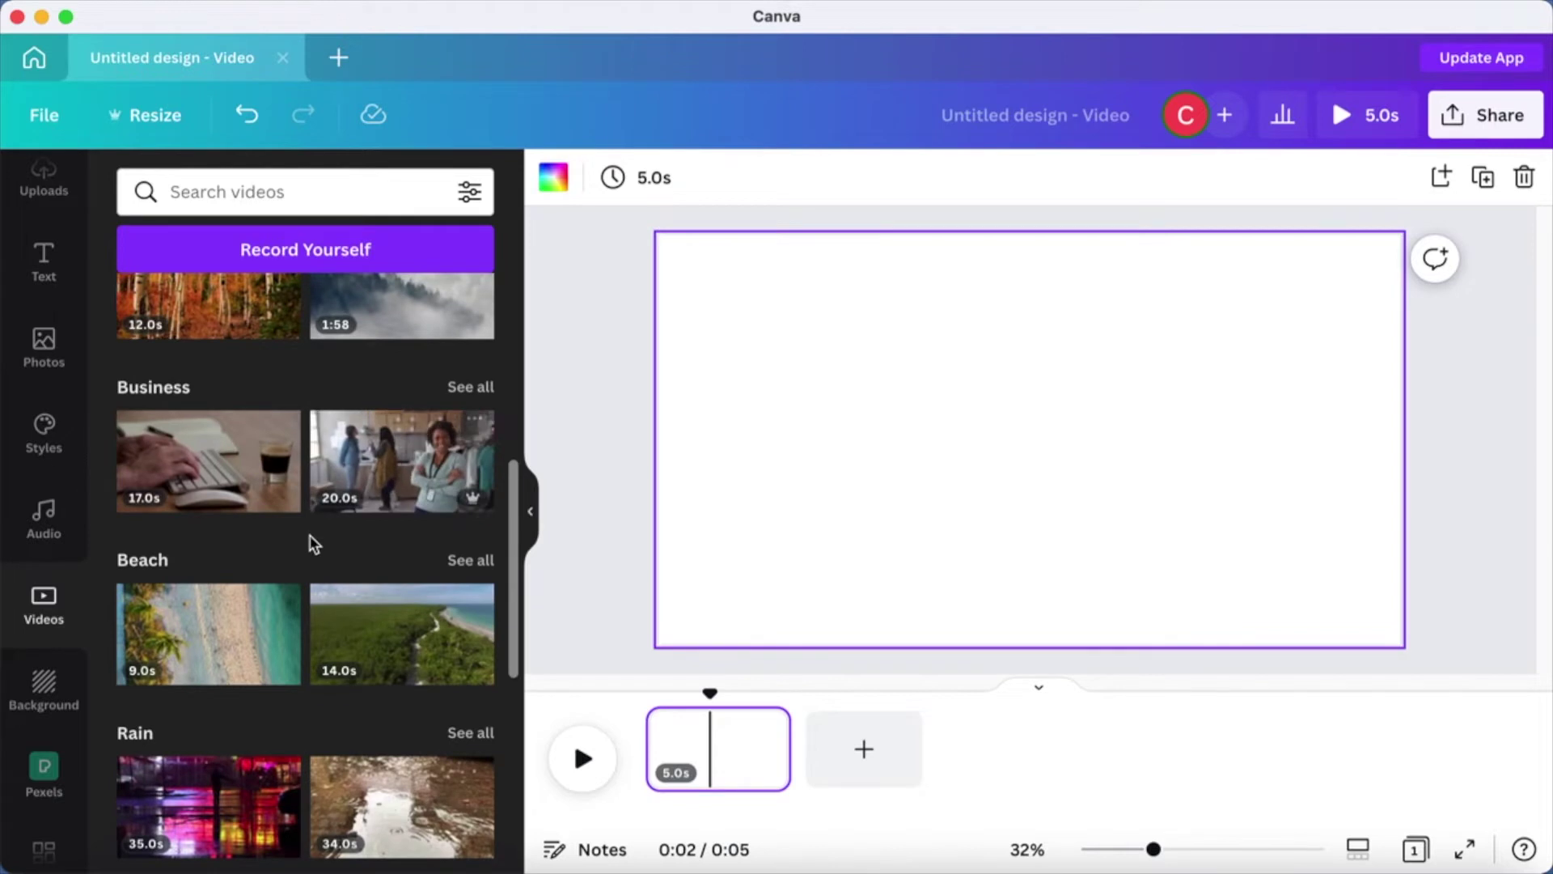
{"action": "scroll", "coordinate": [312, 539], "scroll_direction": "down", "scroll_amount": 8}
{"action": "scroll", "coordinate": [312, 540], "scroll_direction": "down", "scroll_amount": 8}
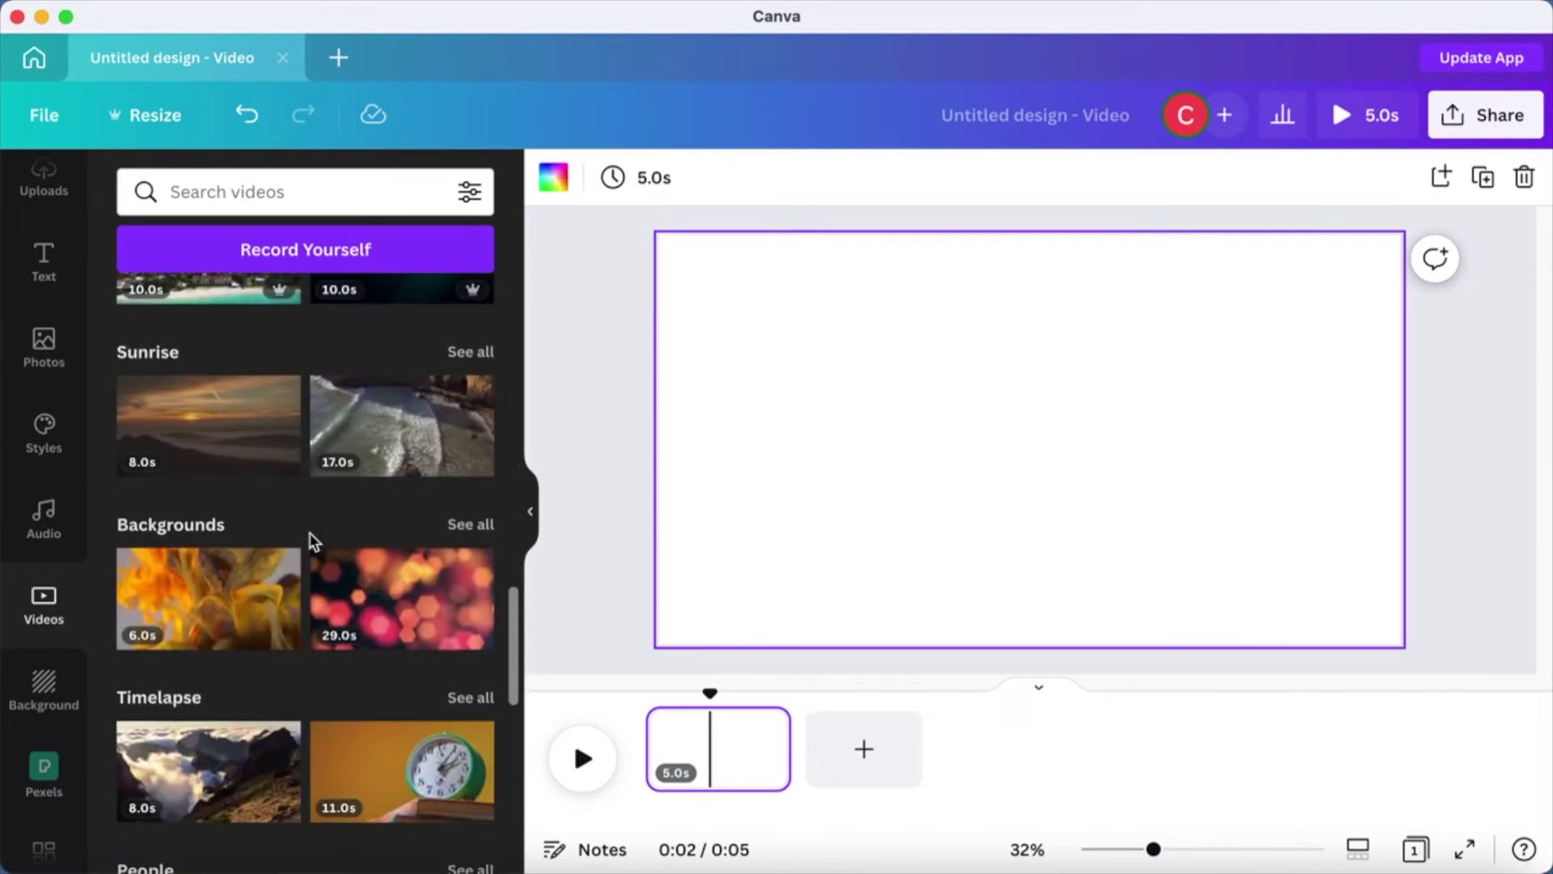
{"action": "scroll", "coordinate": [312, 541], "scroll_direction": "down", "scroll_amount": 5}
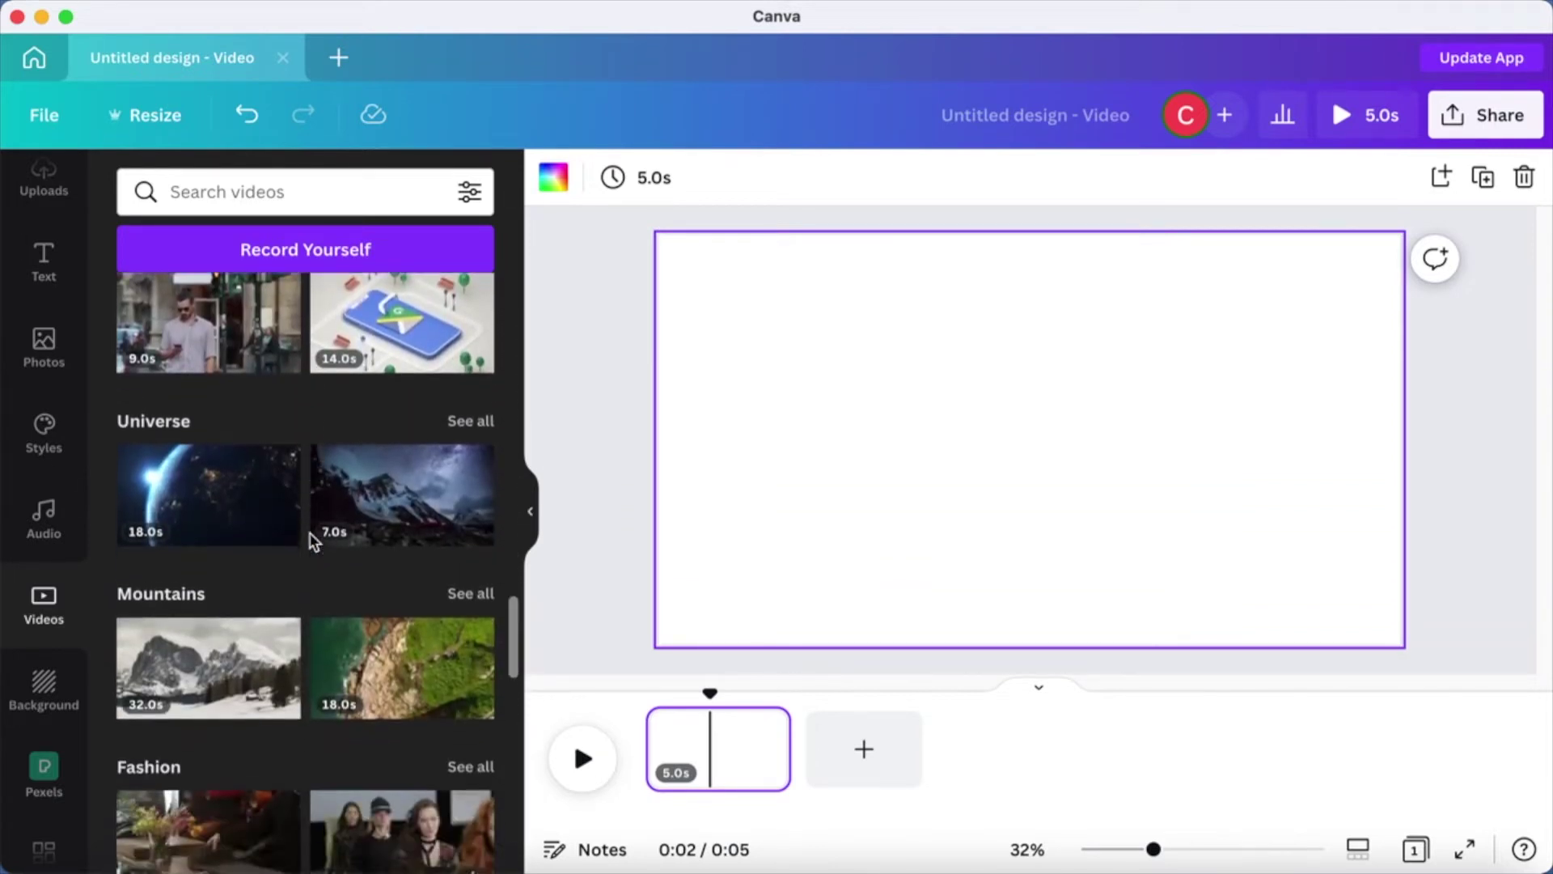
{"action": "scroll", "coordinate": [312, 541], "scroll_direction": "up", "scroll_amount": 1}
Add the Tech clip of the man on his phone, remove its background, and play it.
{"action": "left_click", "coordinate": [180, 405]}
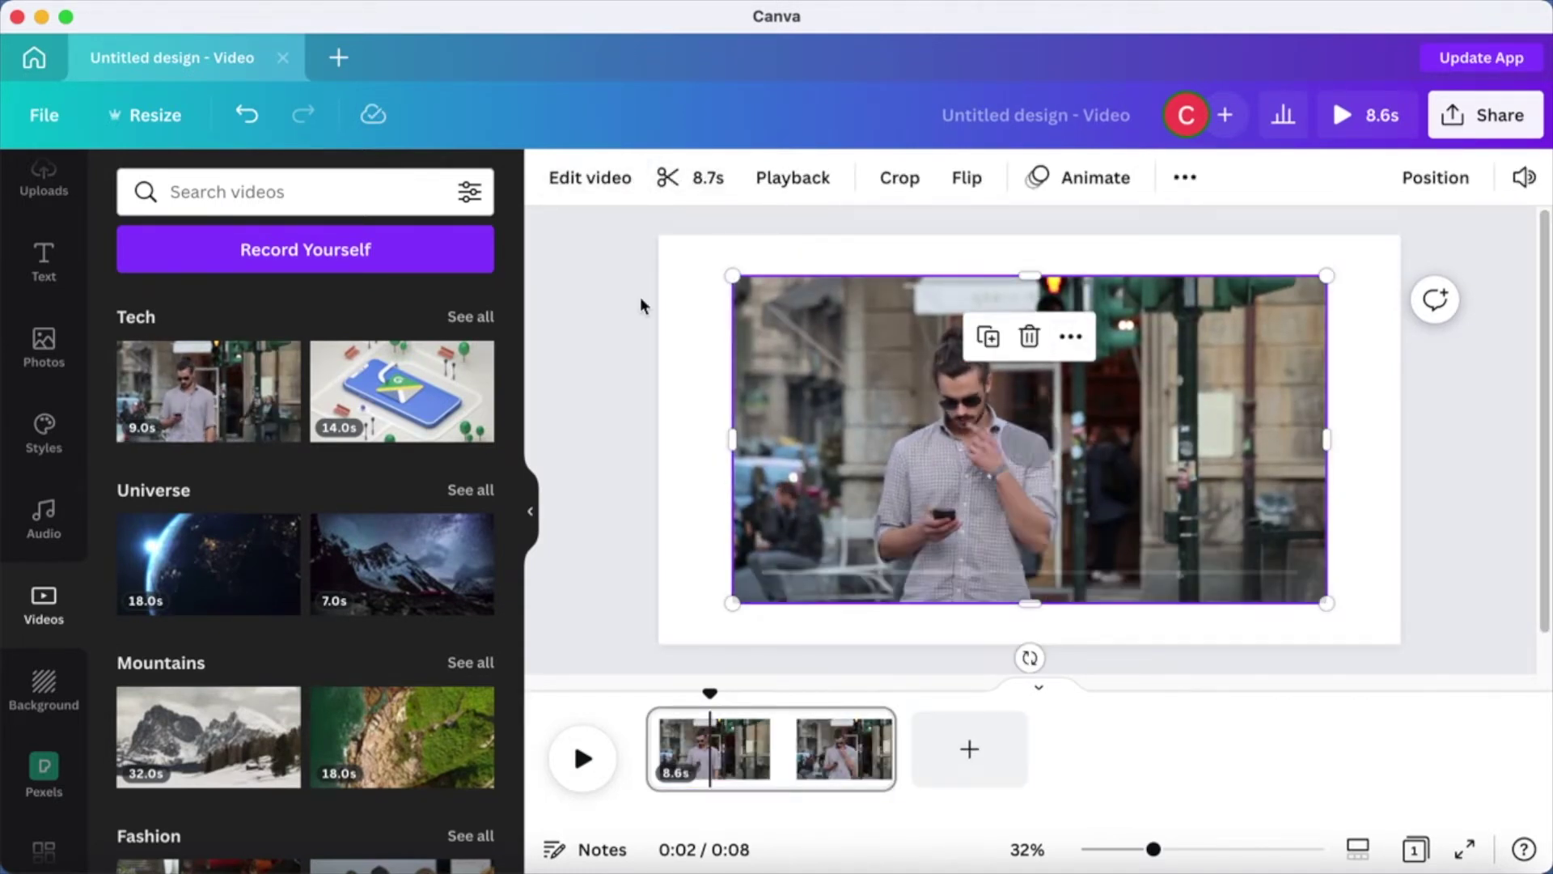
{"action": "left_click", "coordinate": [588, 178]}
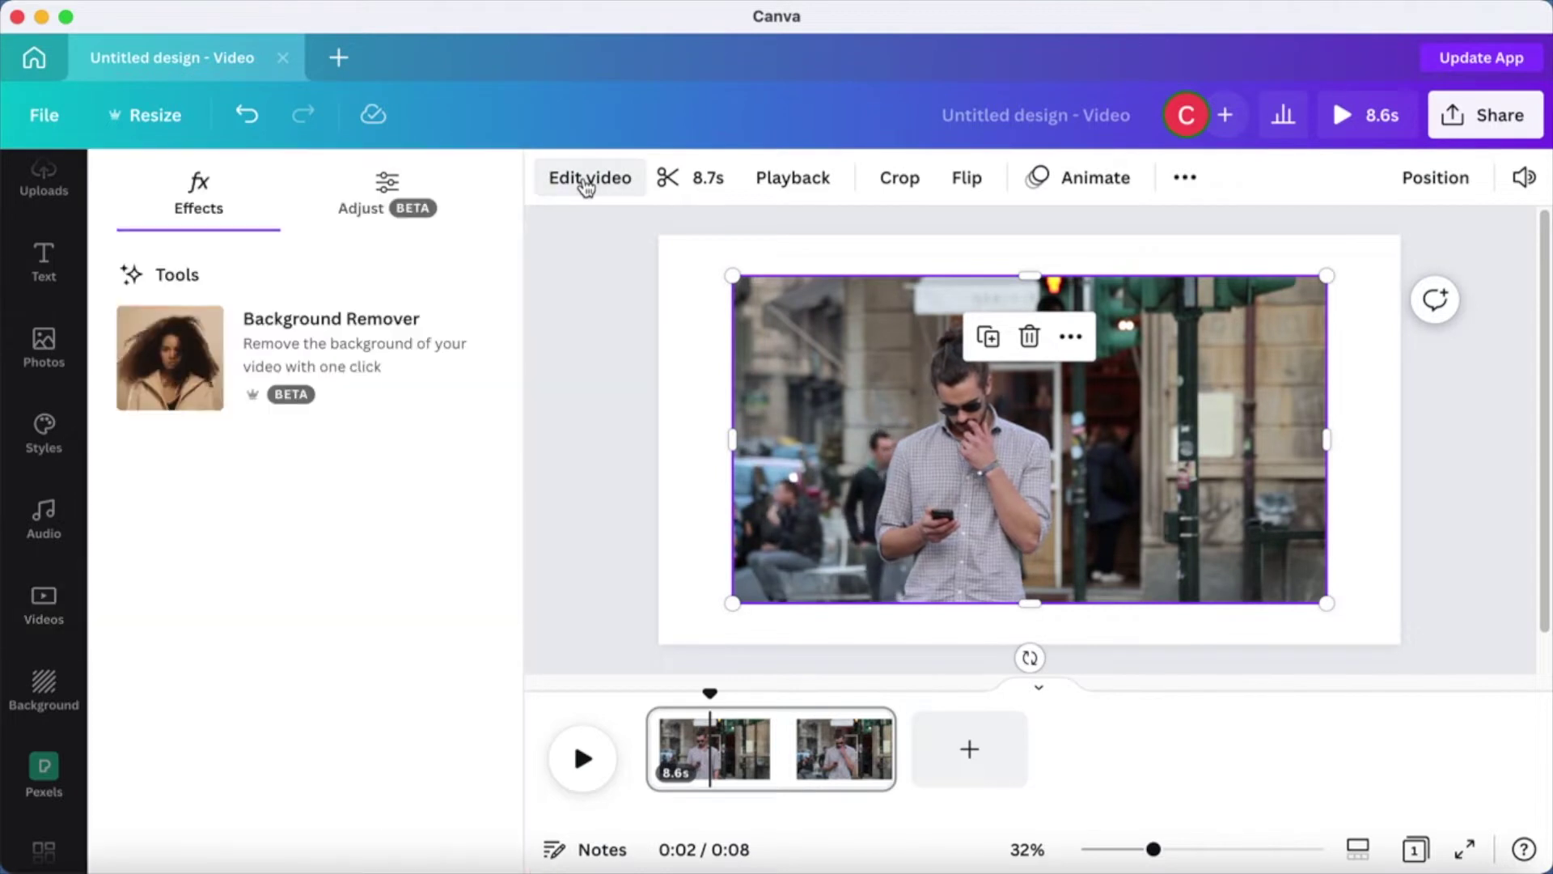
{"action": "left_click", "coordinate": [229, 367]}
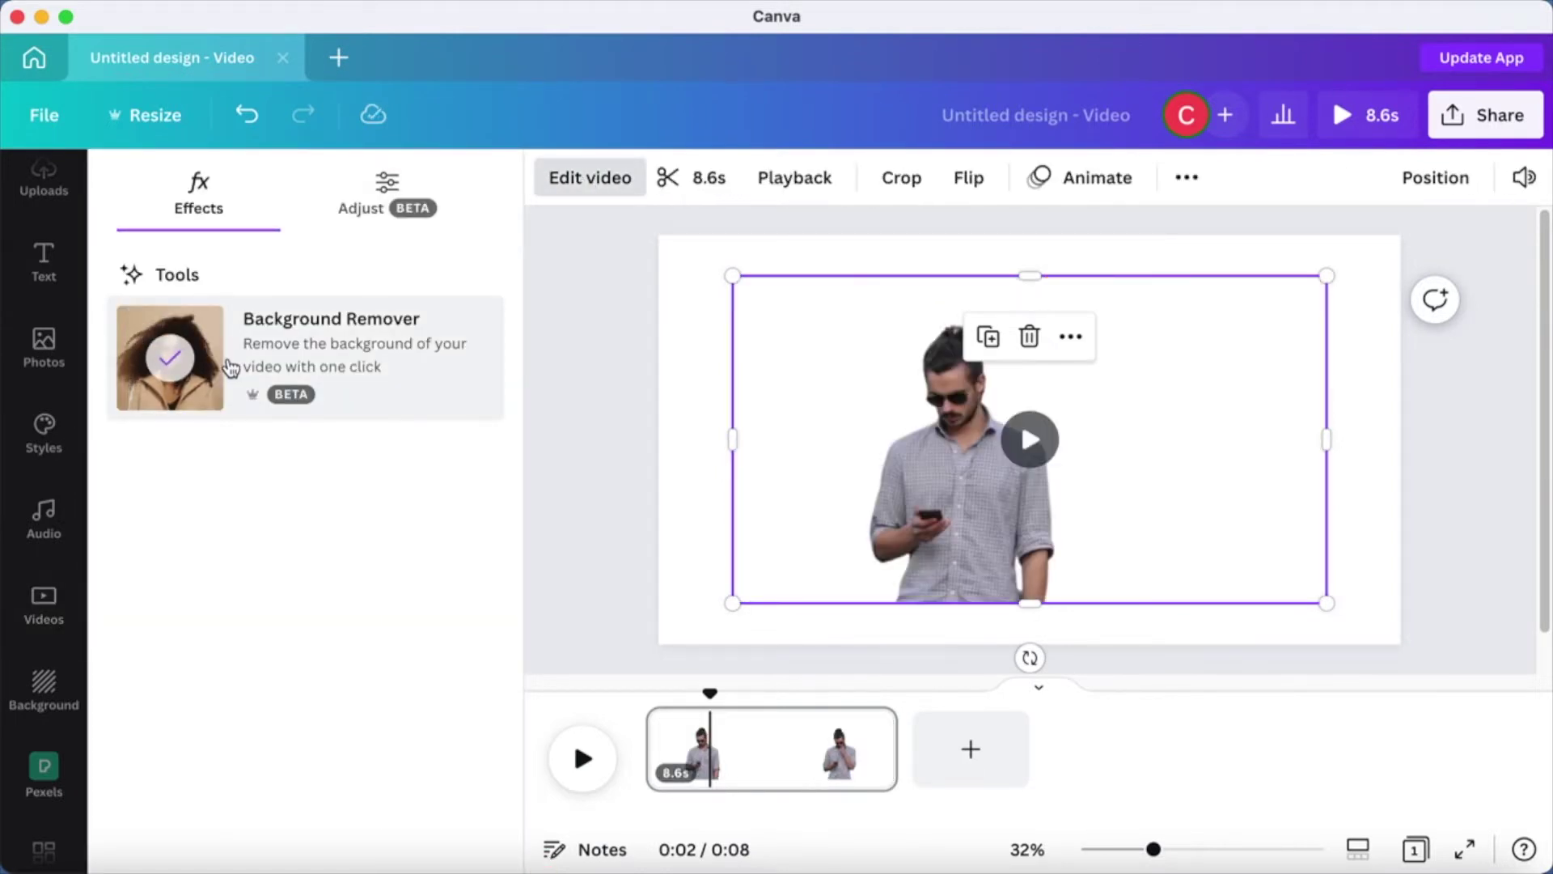
{"action": "left_click", "coordinate": [618, 469]}
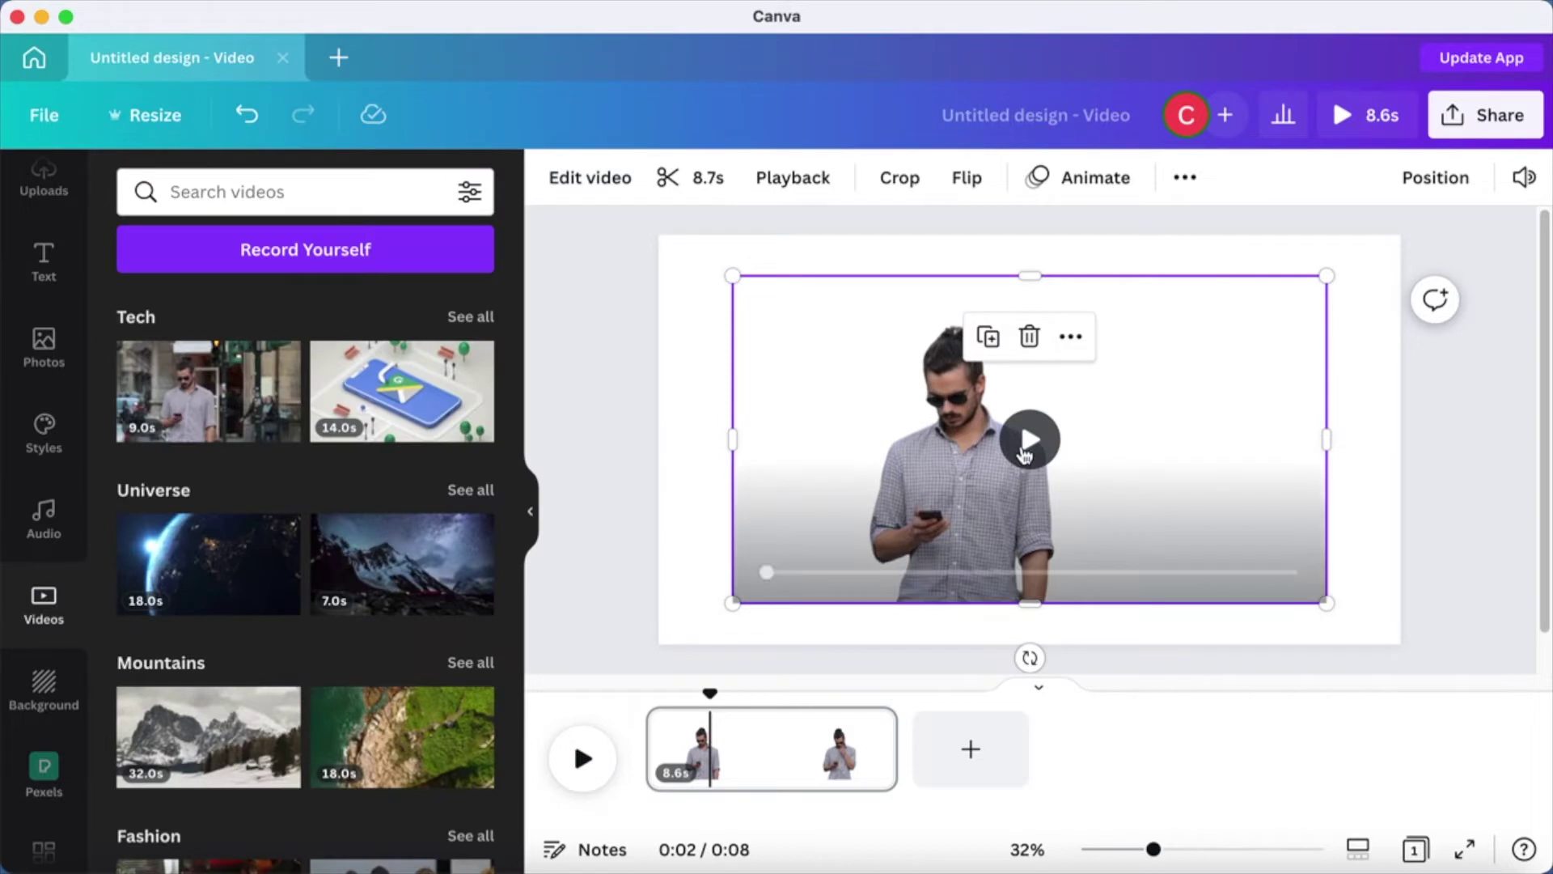
{"action": "left_click", "coordinate": [1360, 427]}
{"action": "left_click", "coordinate": [929, 484]}
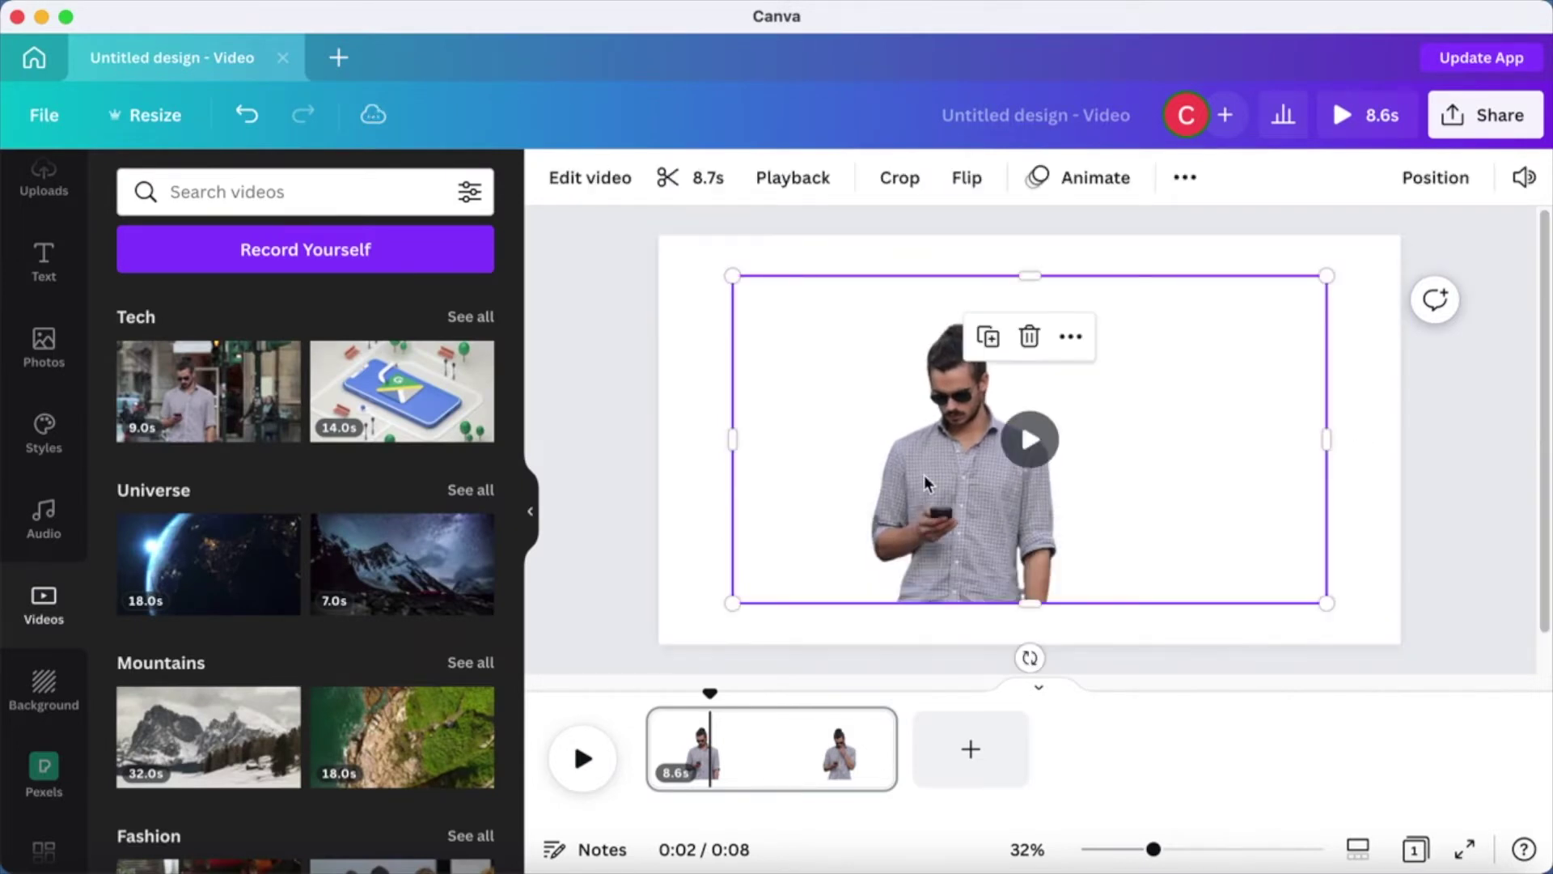
{"action": "left_click", "coordinate": [1040, 438]}
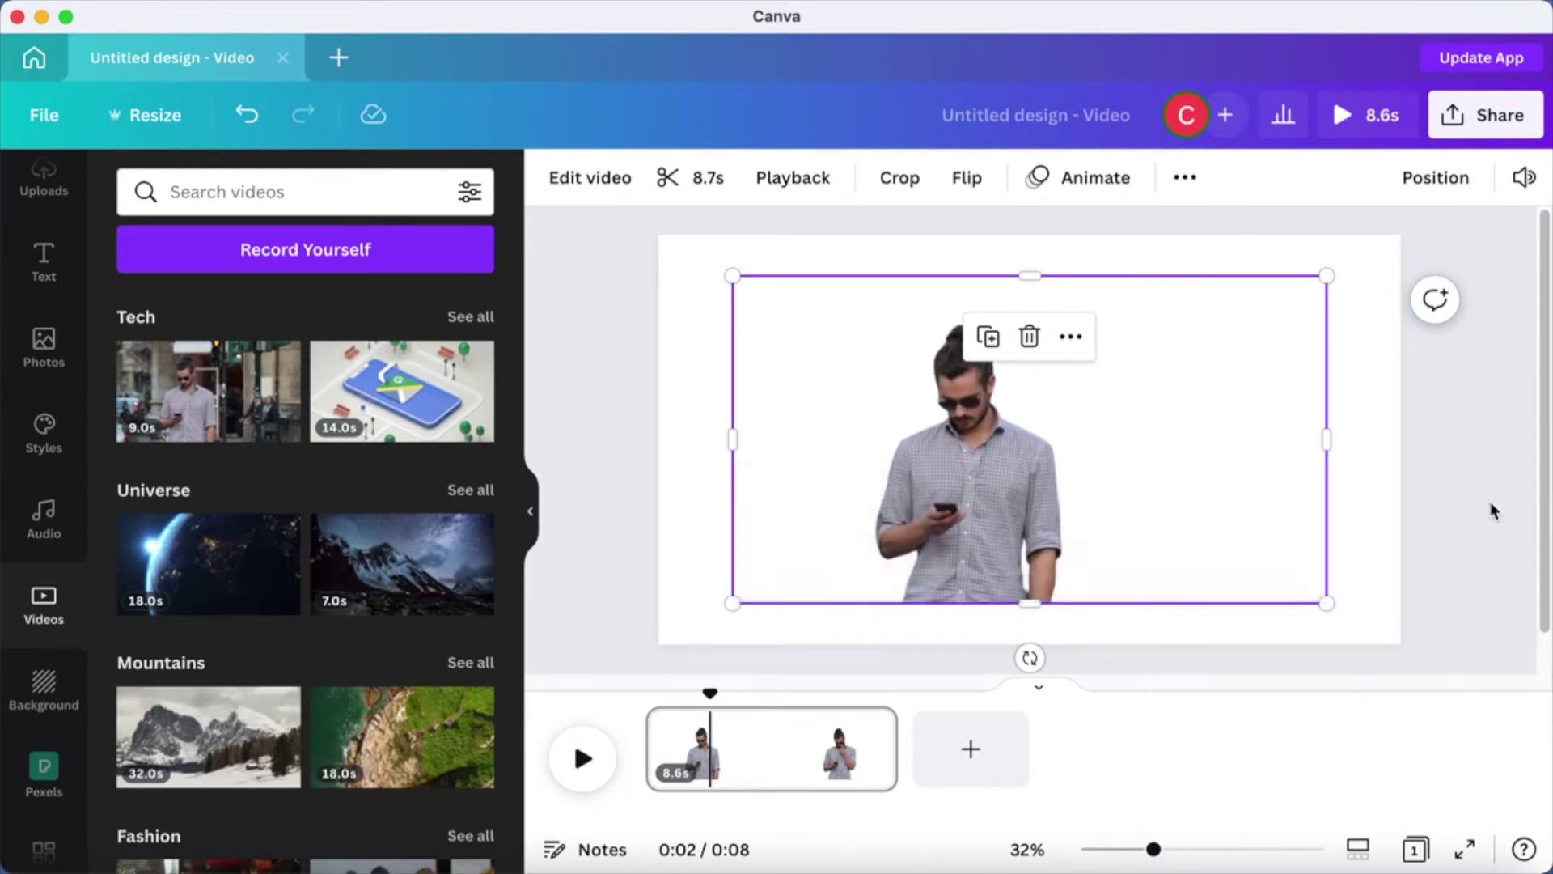
Crop the man clip narrower from both sides and shorter from the top.
{"action": "left_click_drag", "start_coordinate": [1327, 442], "coordinate": [1065, 450]}
{"action": "left_click_drag", "start_coordinate": [734, 438], "coordinate": [864, 438]}
{"action": "left_click_drag", "start_coordinate": [964, 275], "coordinate": [964, 313]}
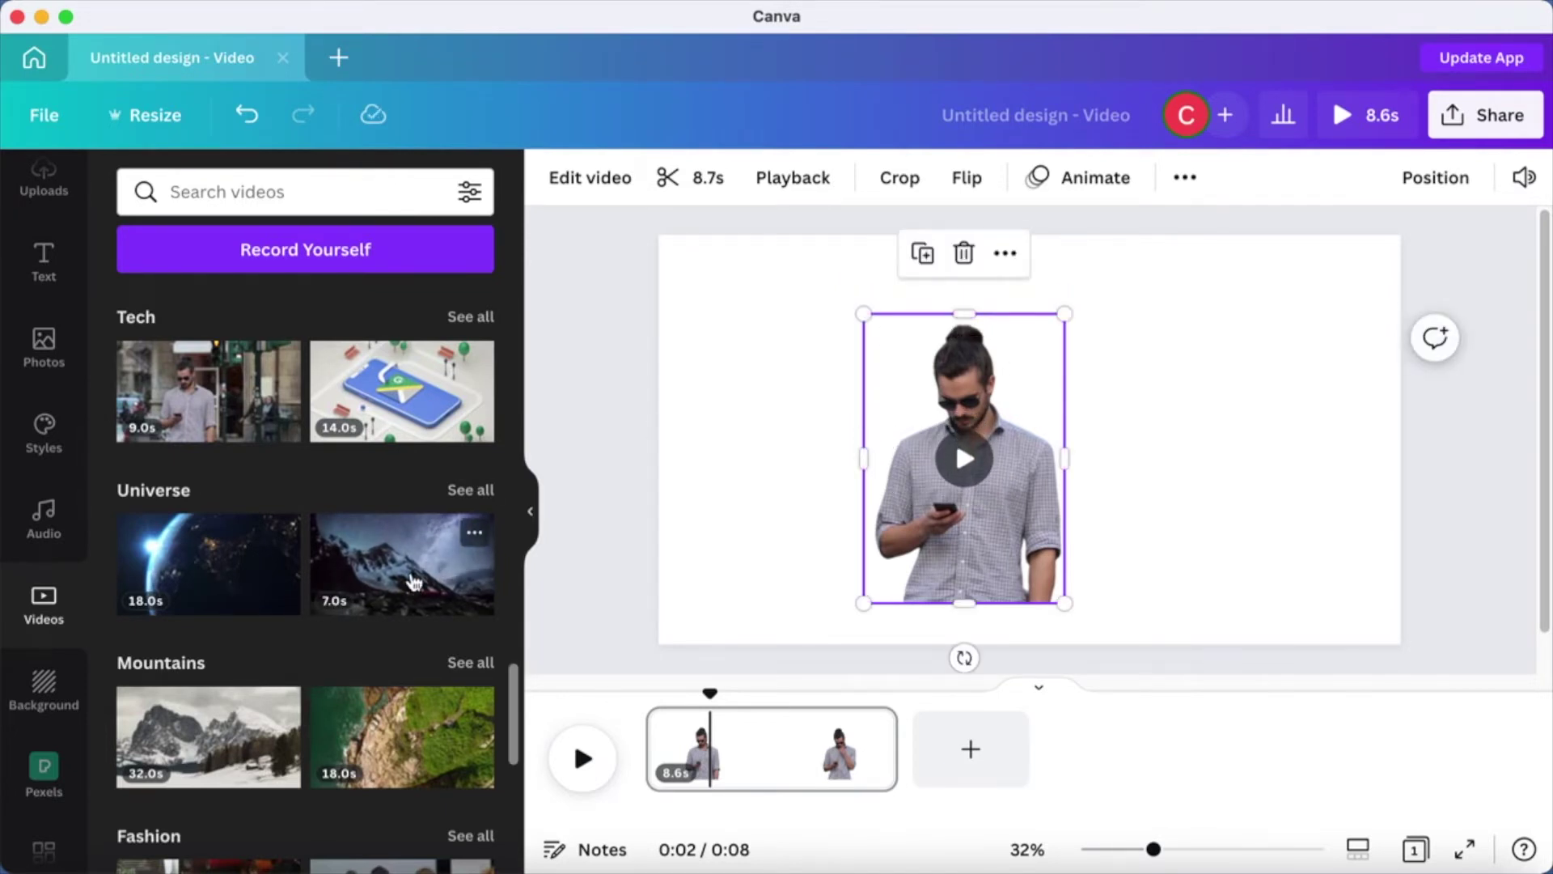
Add the starry mountains clip and set it as the page background.
{"action": "left_click", "coordinate": [413, 582]}
{"action": "right_click", "coordinate": [818, 397]}
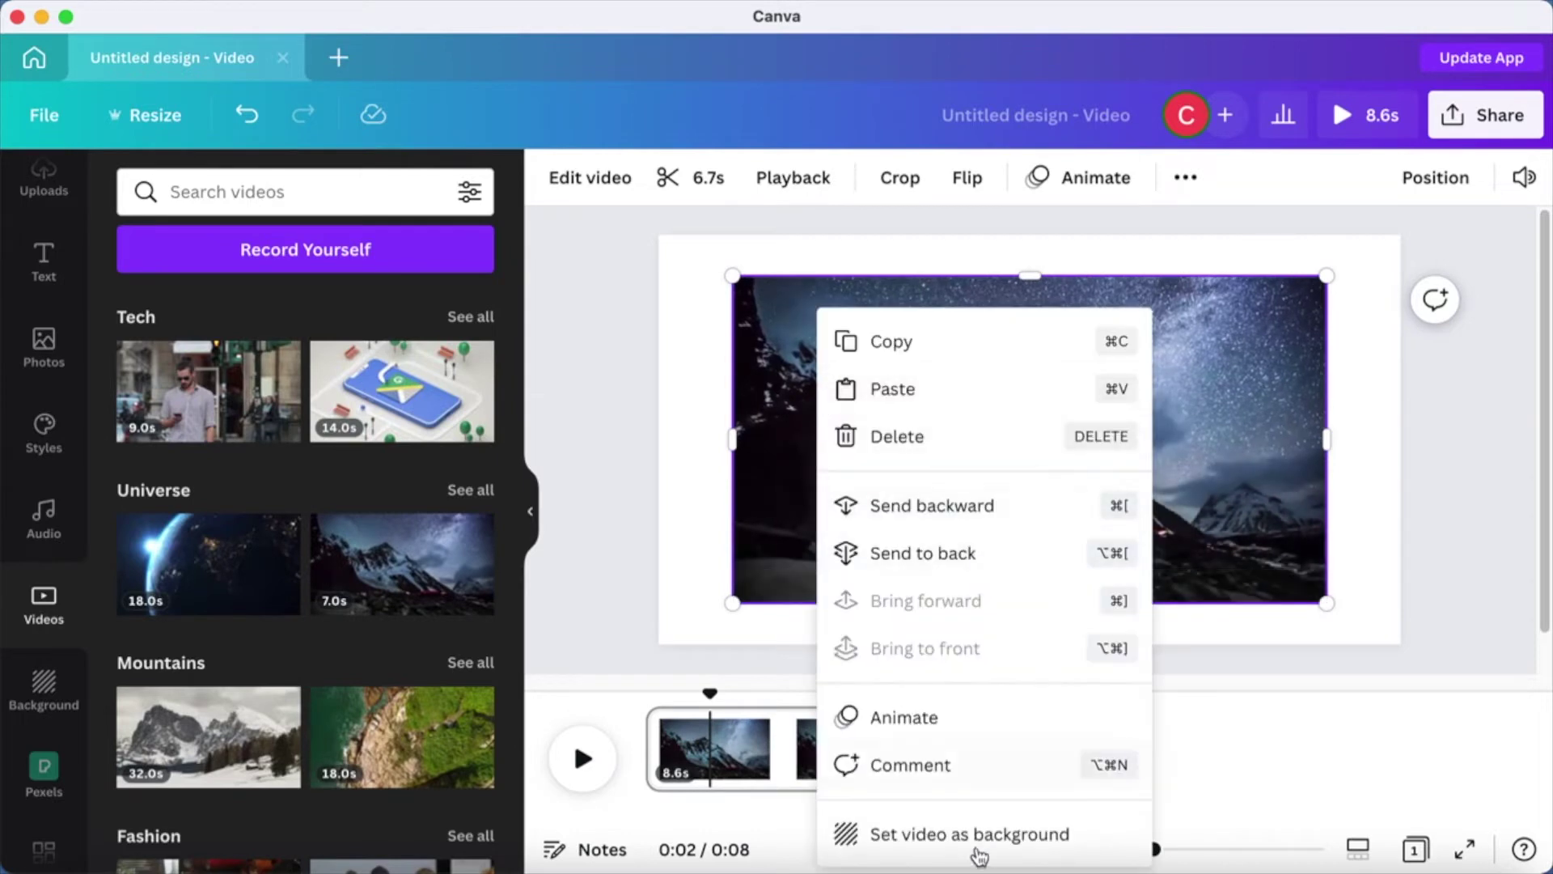
{"action": "left_click", "coordinate": [977, 844]}
Move the man clip to the lower-right corner and preview the 8.6 s video.
{"action": "left_click", "coordinate": [1011, 564]}
{"action": "left_click_drag", "start_coordinate": [1011, 564], "coordinate": [1344, 590]}
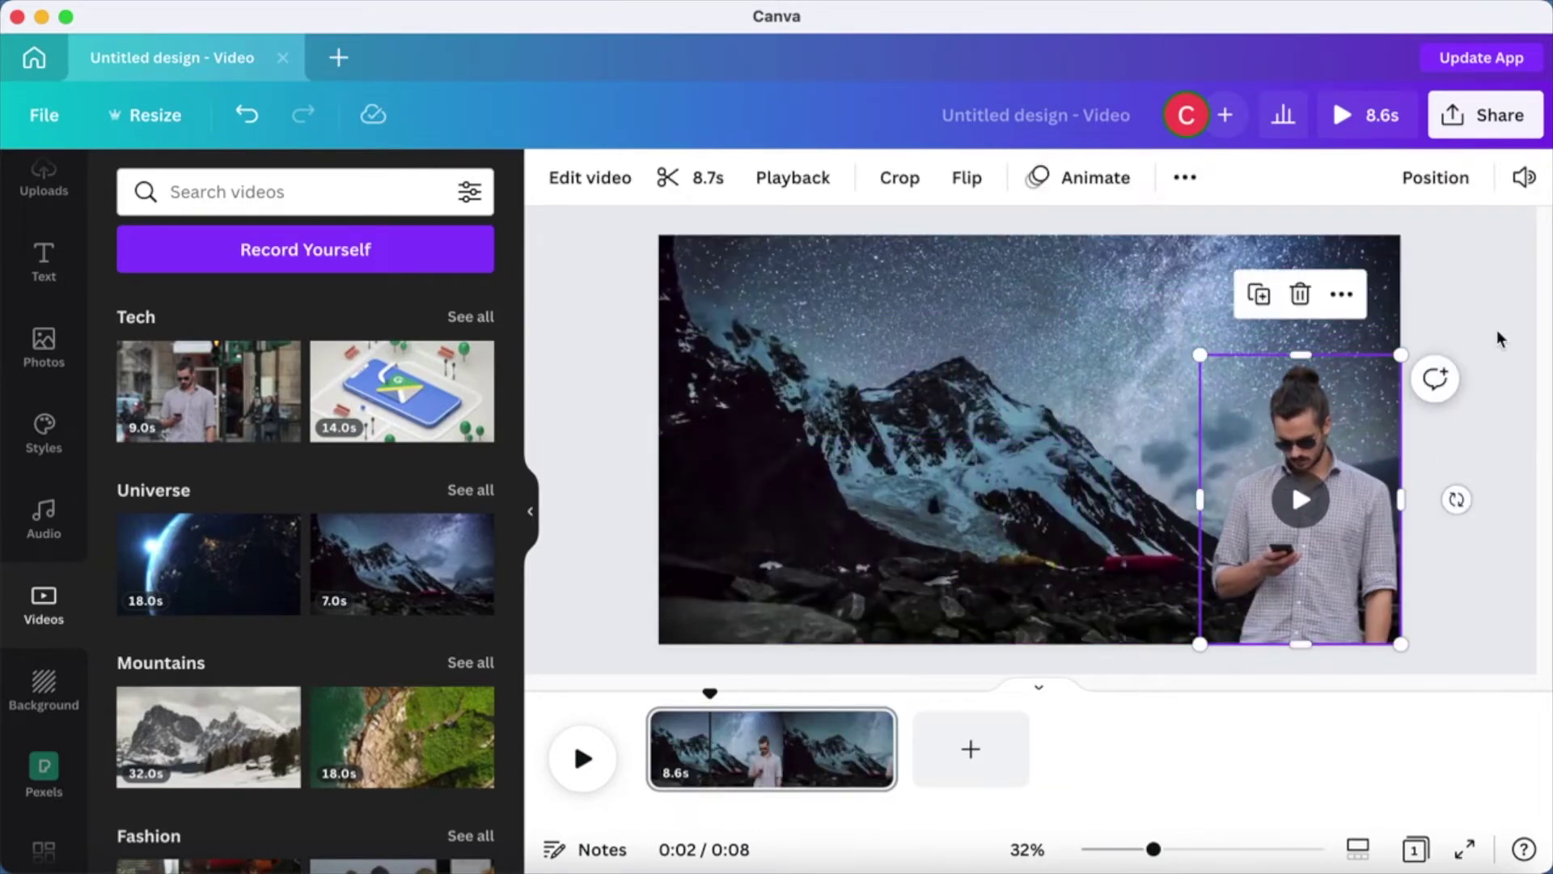
{"action": "left_click", "coordinate": [1485, 354]}
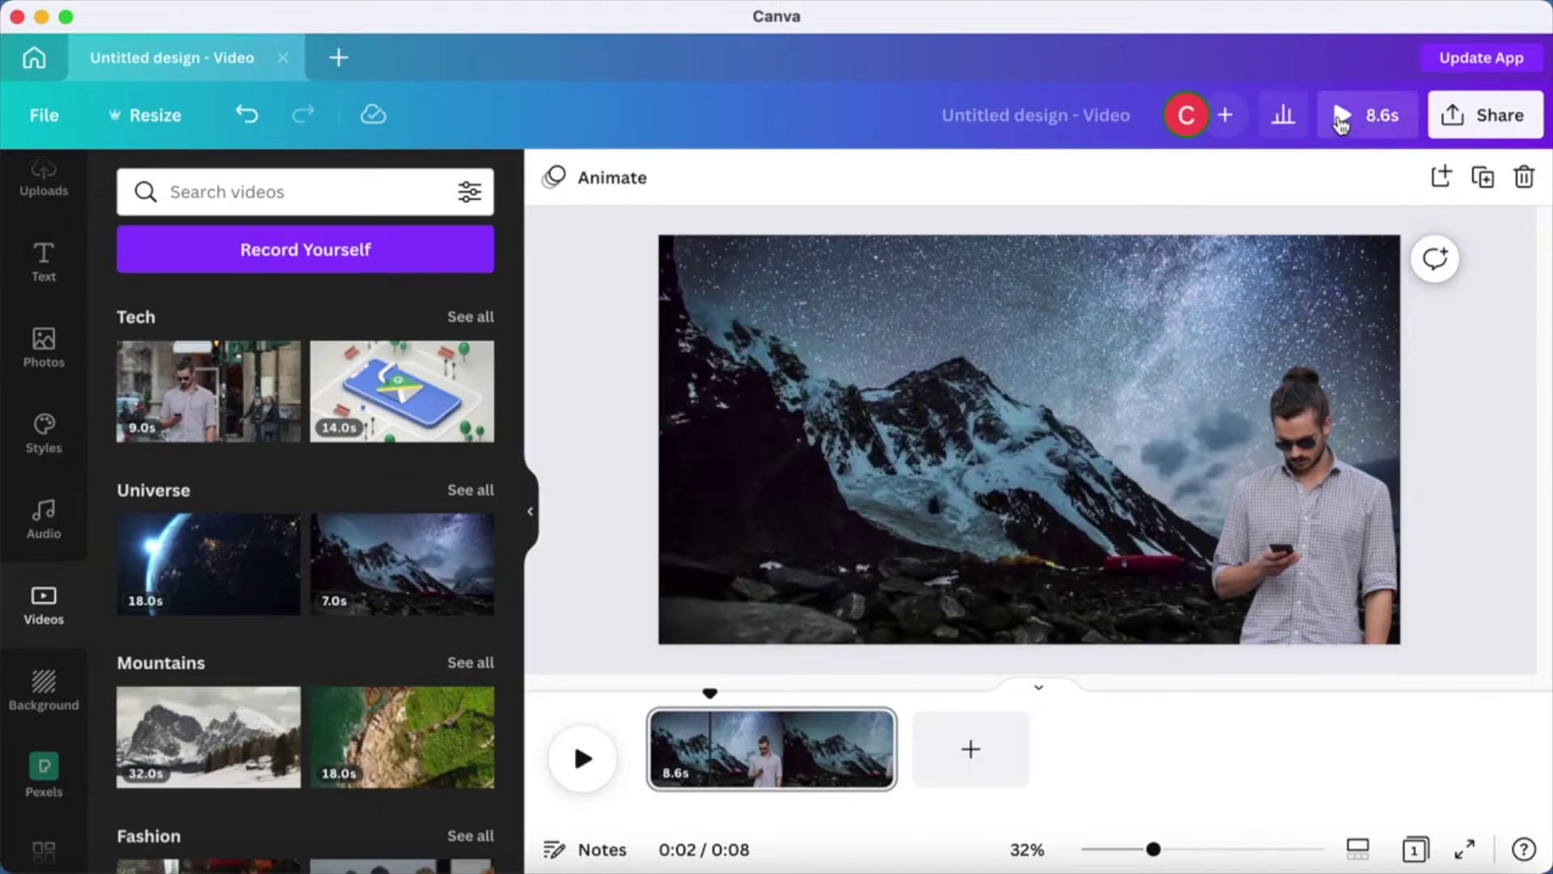
{"action": "left_click", "coordinate": [1341, 121]}
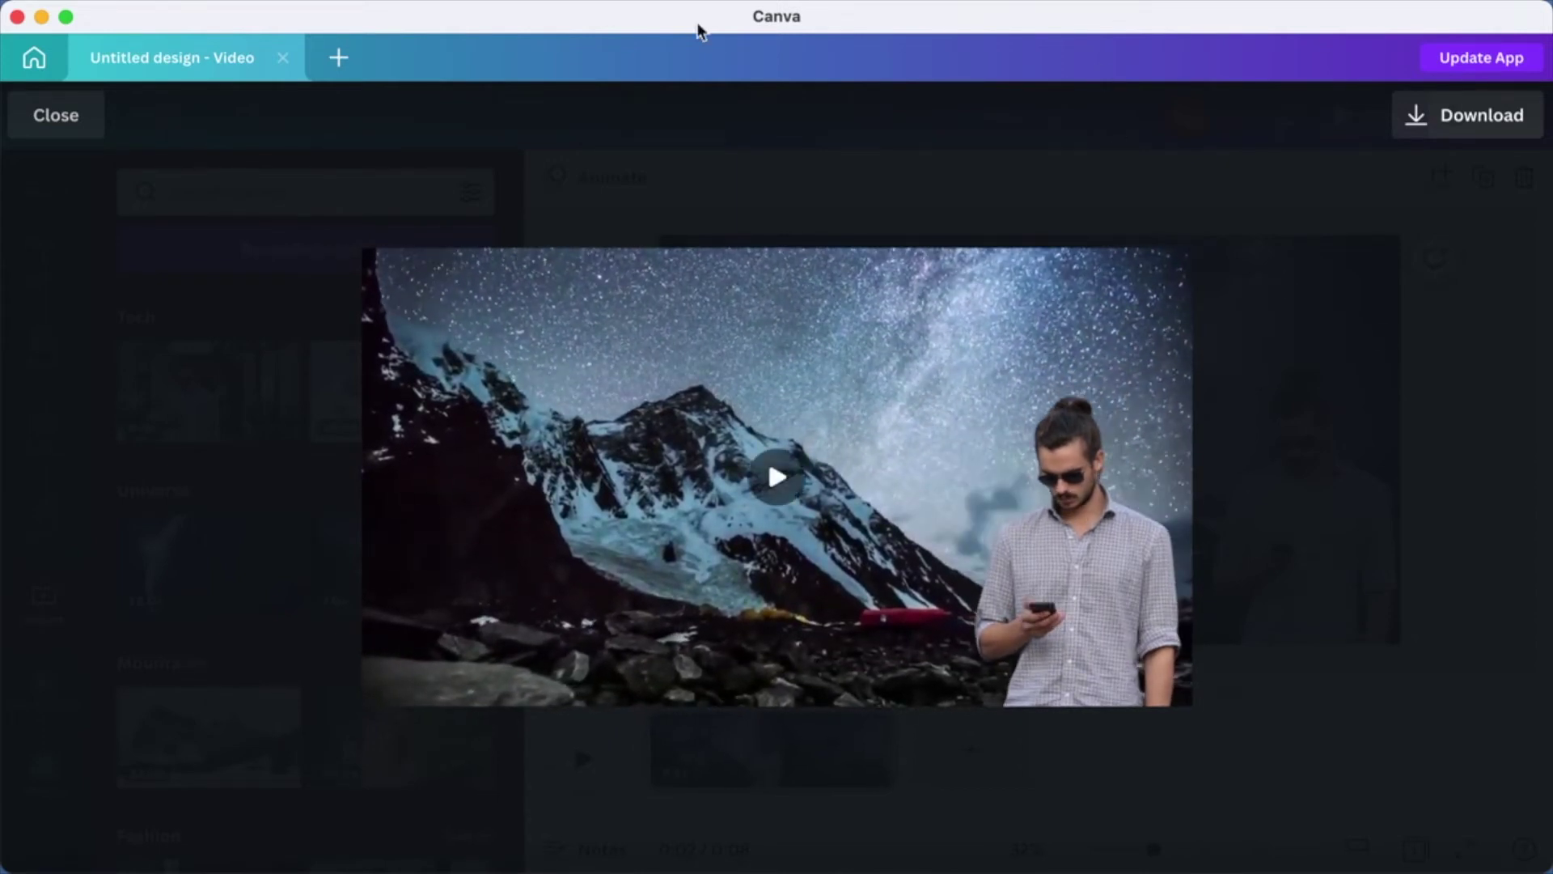
Close the preview and add a circle frame from Elements to the mountain scene.
{"action": "left_click", "coordinate": [75, 131]}
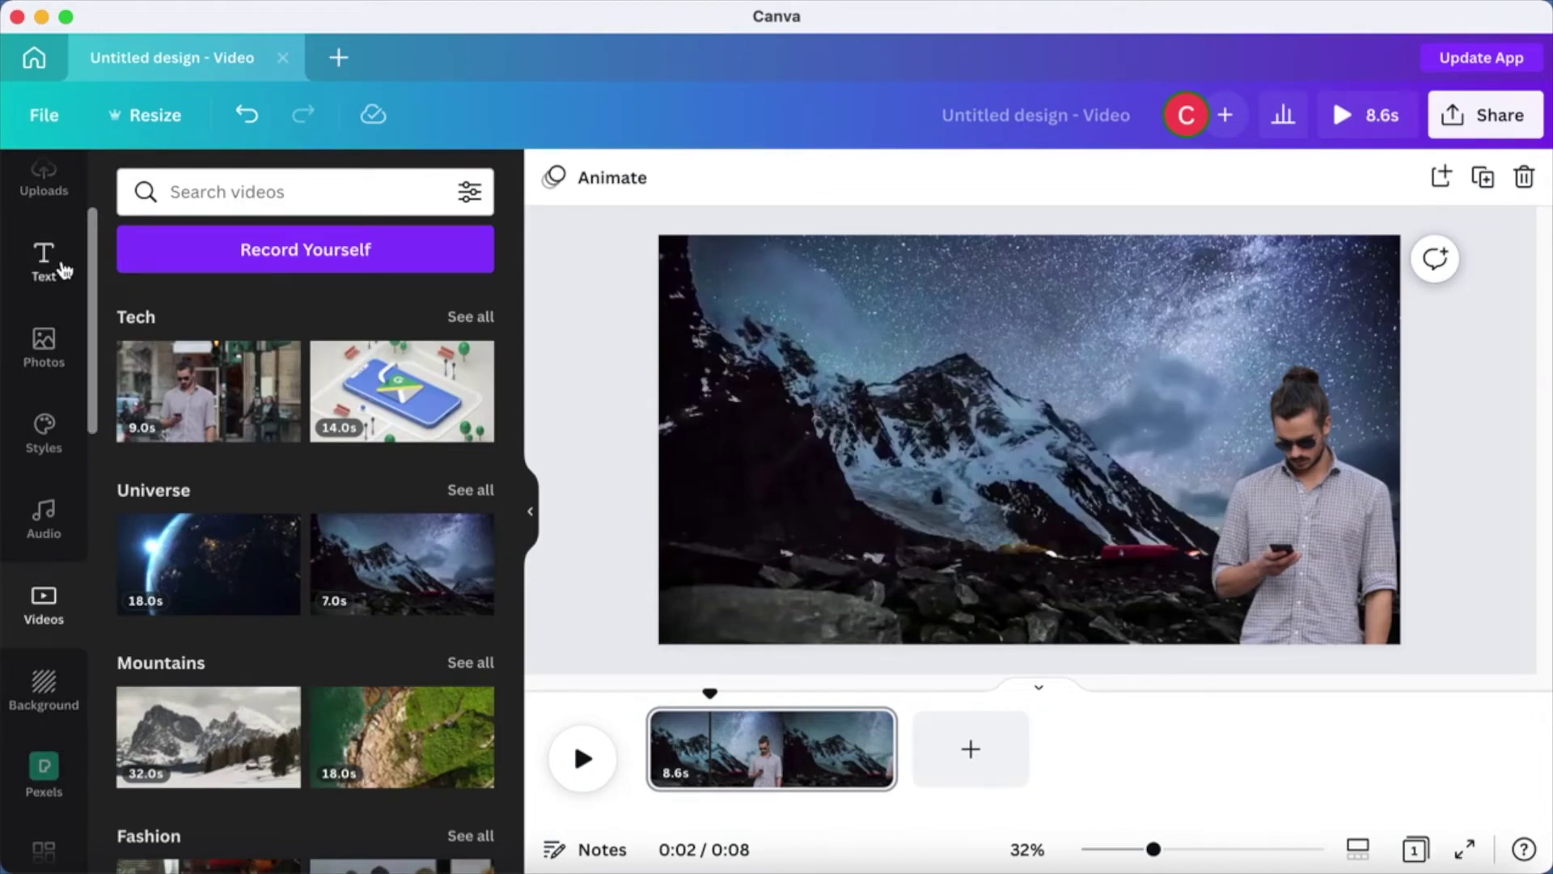
{"action": "scroll", "coordinate": [63, 269], "scroll_direction": "up", "scroll_amount": 3}
{"action": "left_click", "coordinate": [44, 279]}
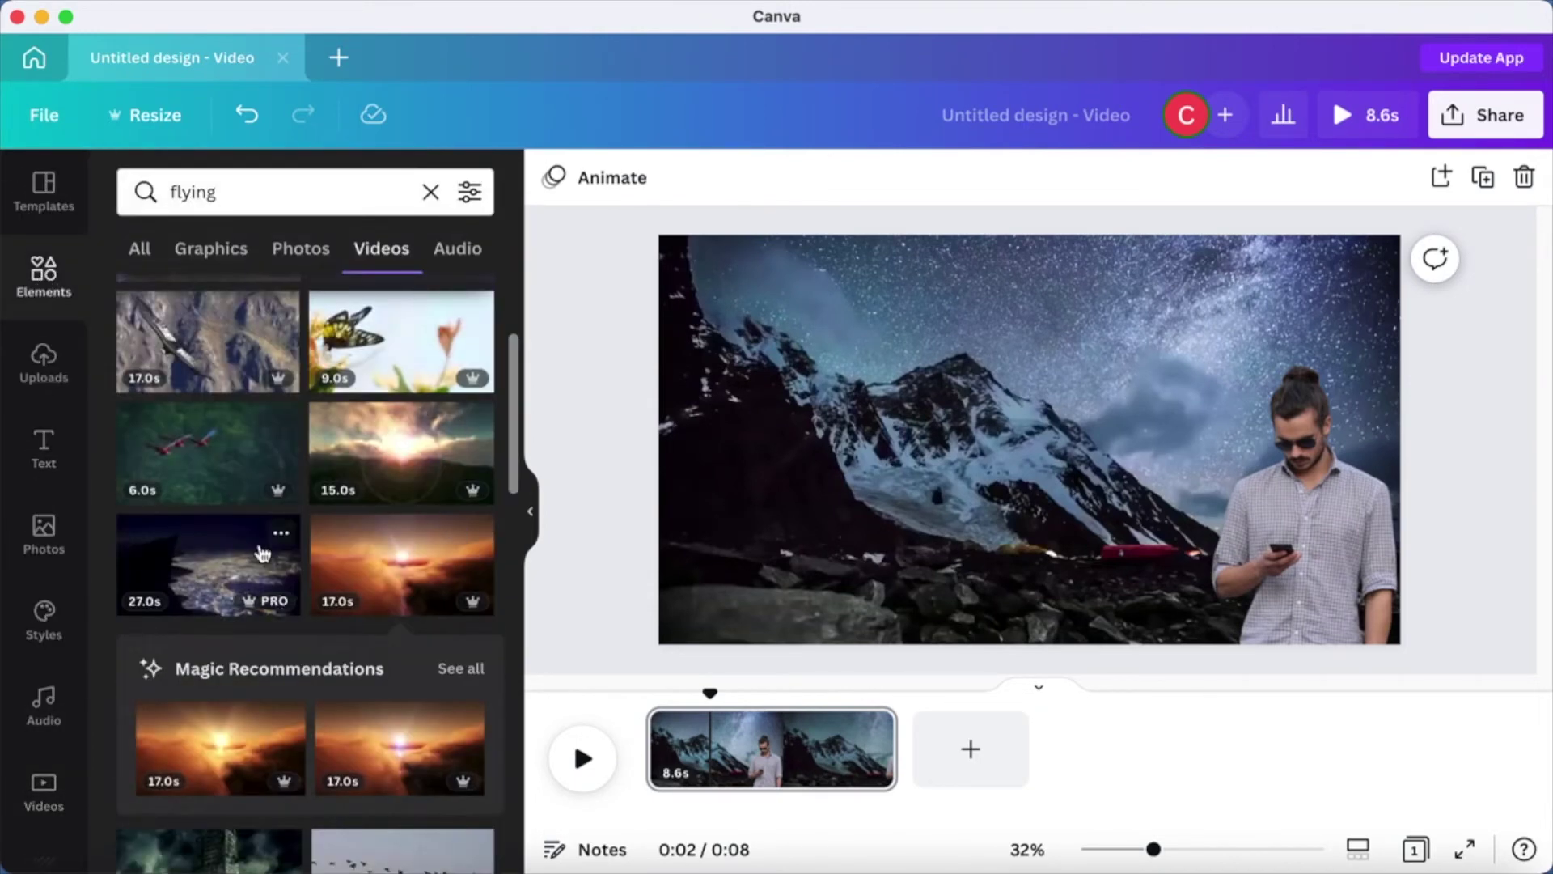
{"action": "left_click", "coordinate": [433, 192]}
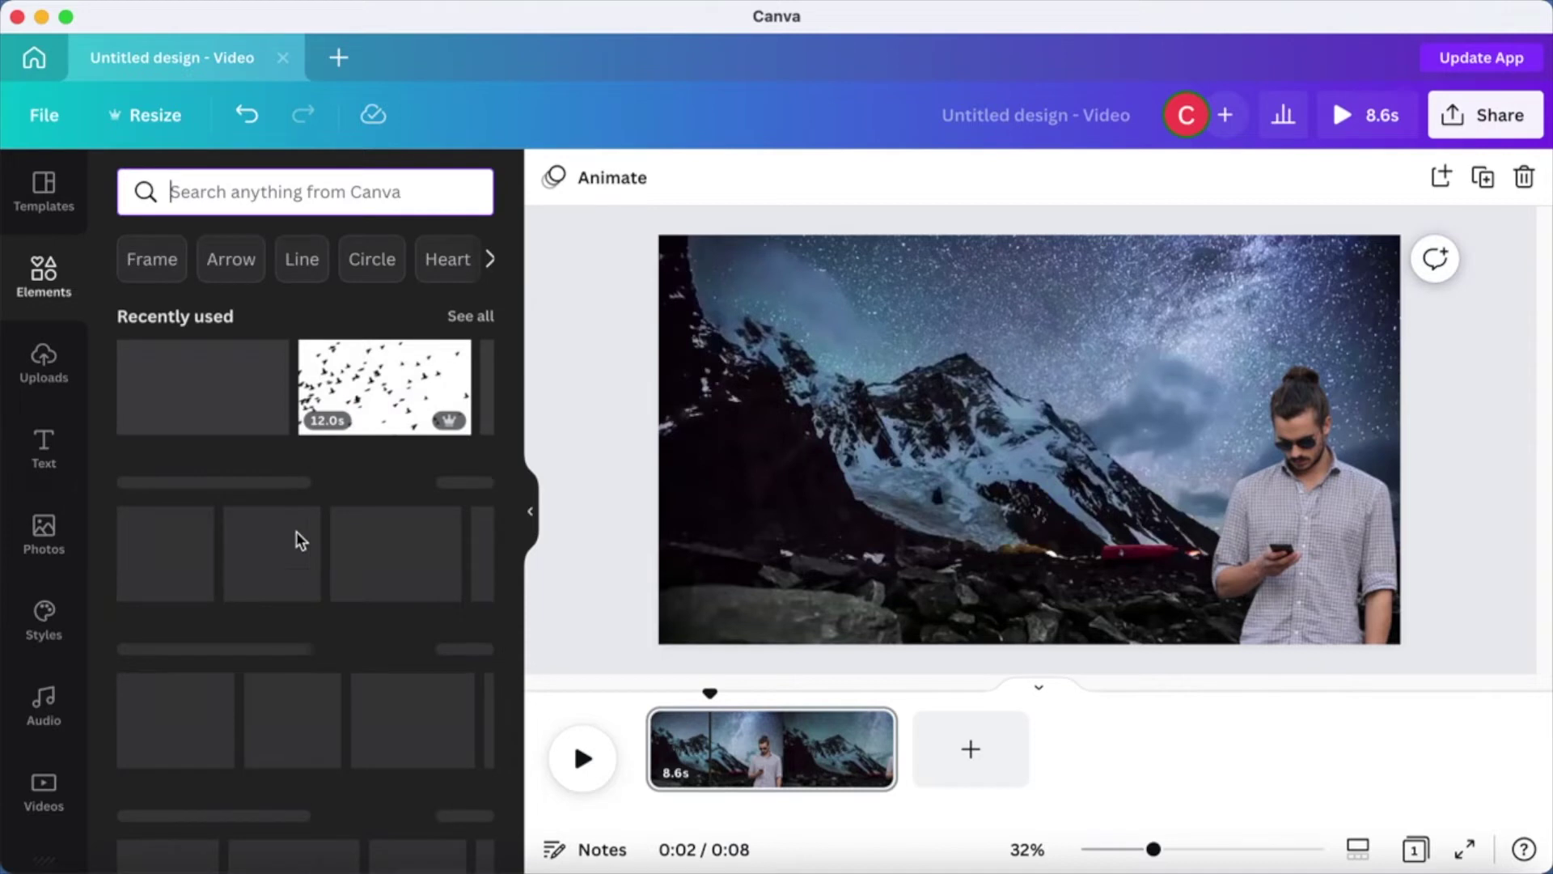
{"action": "scroll", "coordinate": [292, 590], "scroll_direction": "down", "scroll_amount": 5}
{"action": "scroll", "coordinate": [293, 590], "scroll_direction": "down", "scroll_amount": 6}
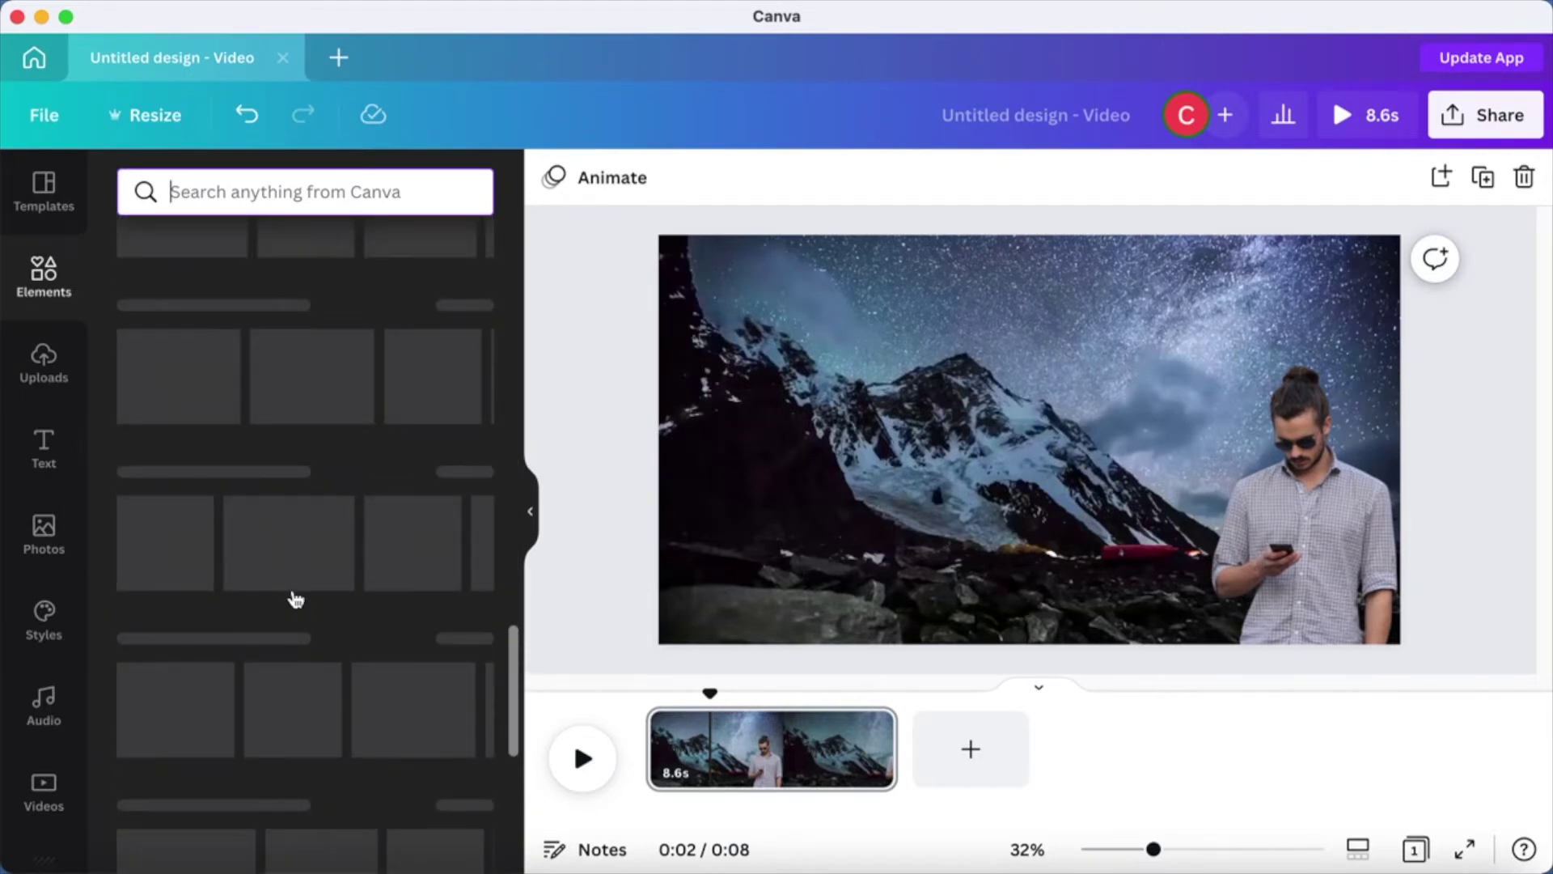
{"action": "scroll", "coordinate": [294, 594], "scroll_direction": "up", "scroll_amount": 8}
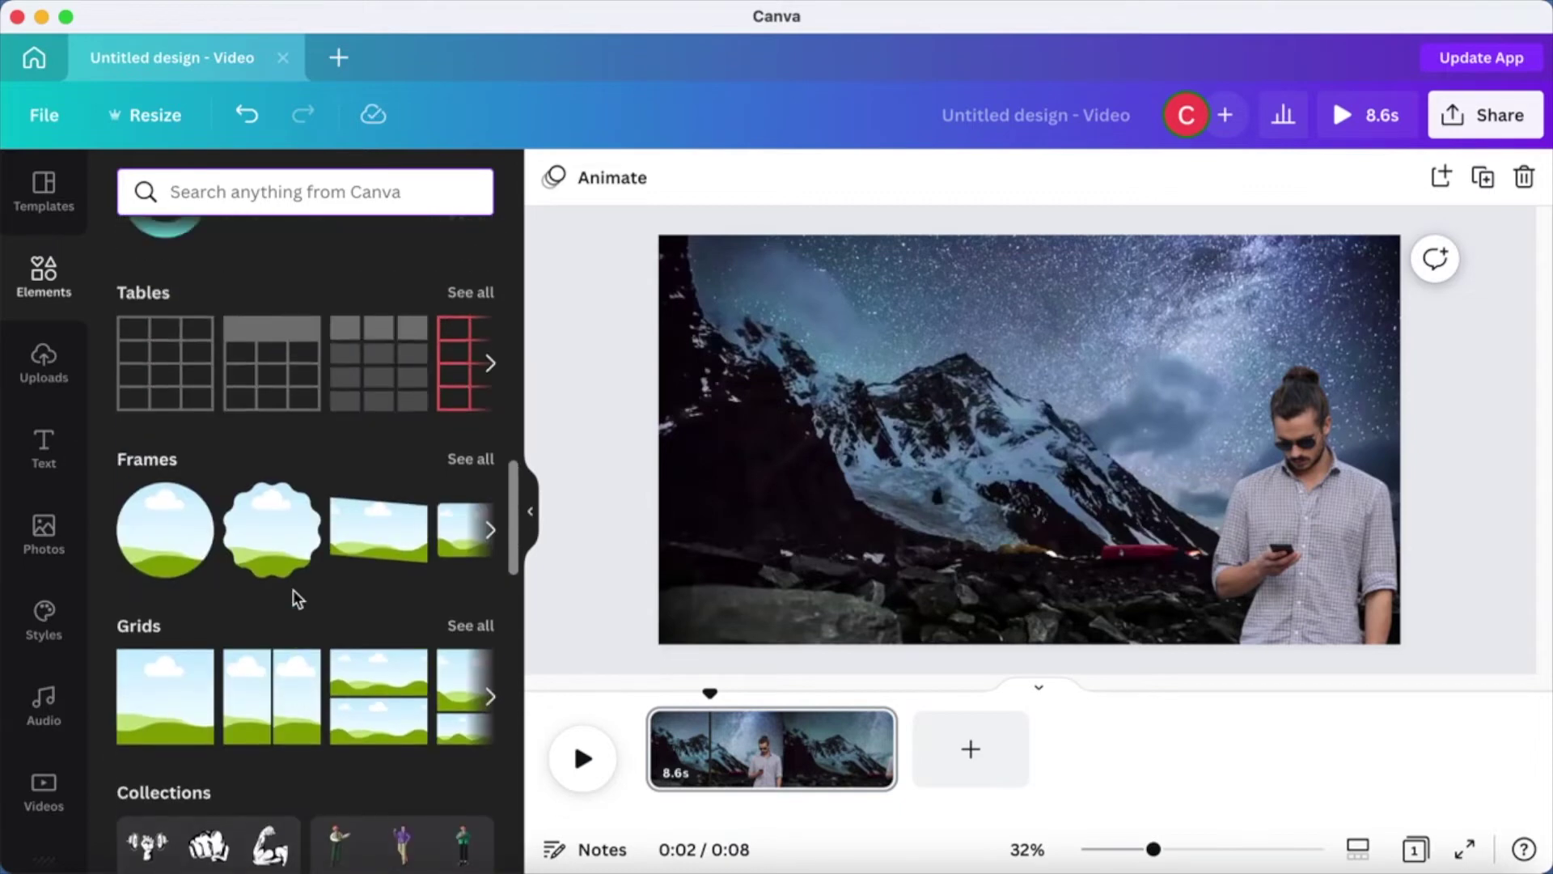
{"action": "left_click", "coordinate": [173, 579]}
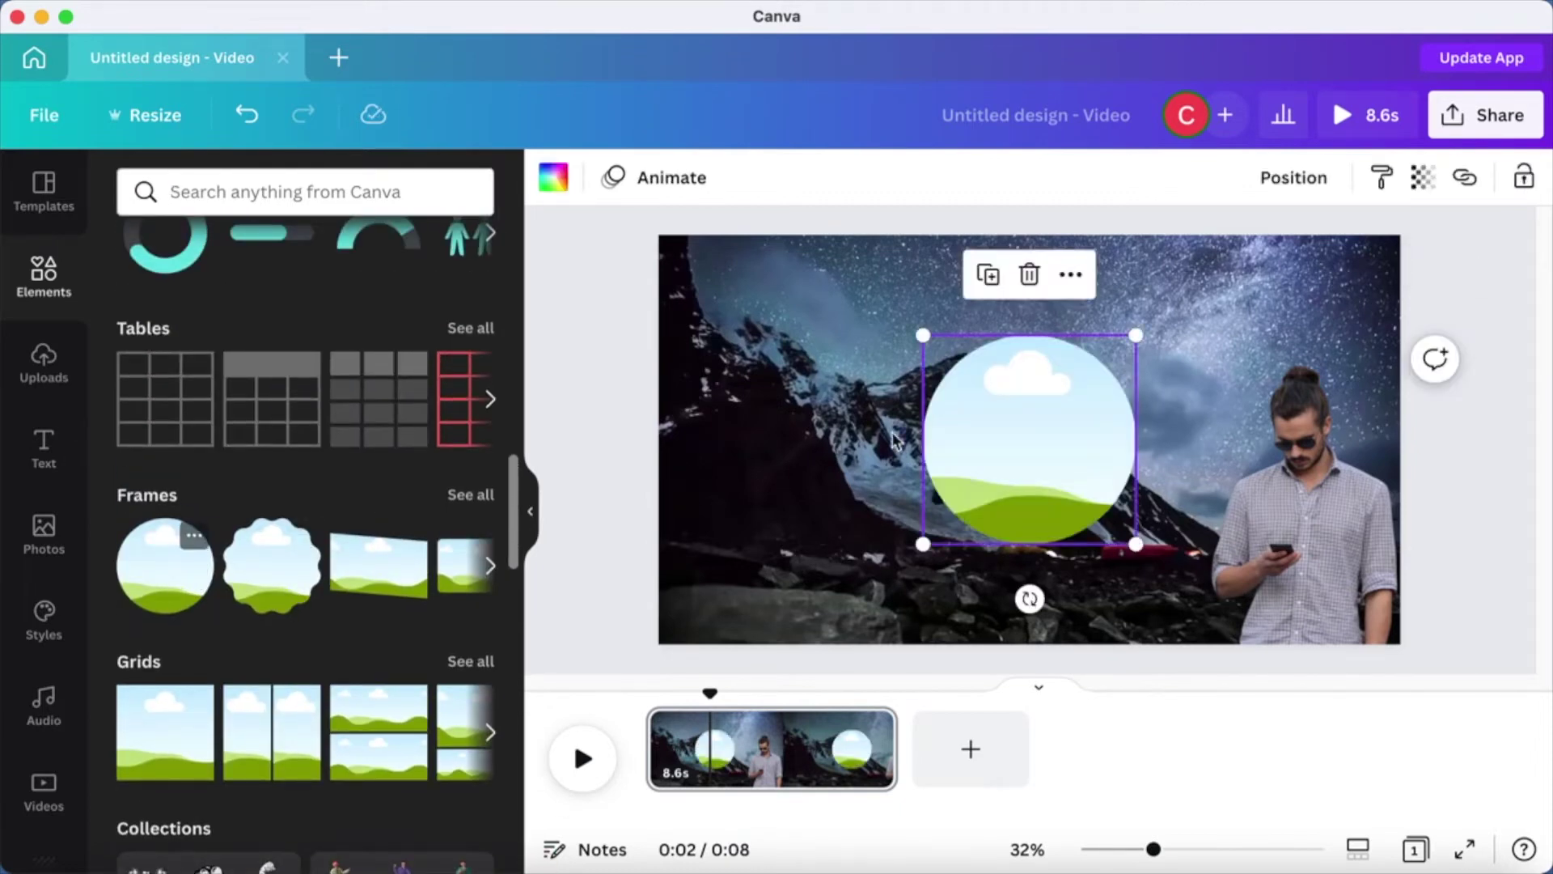
Drop the man video into the circle frame and shrink it into the bottom-right corner.
{"action": "left_click", "coordinate": [1282, 503]}
{"action": "left_click_drag", "start_coordinate": [1282, 503], "coordinate": [997, 424]}
{"action": "left_click_drag", "start_coordinate": [1011, 291], "coordinate": [1299, 551]}
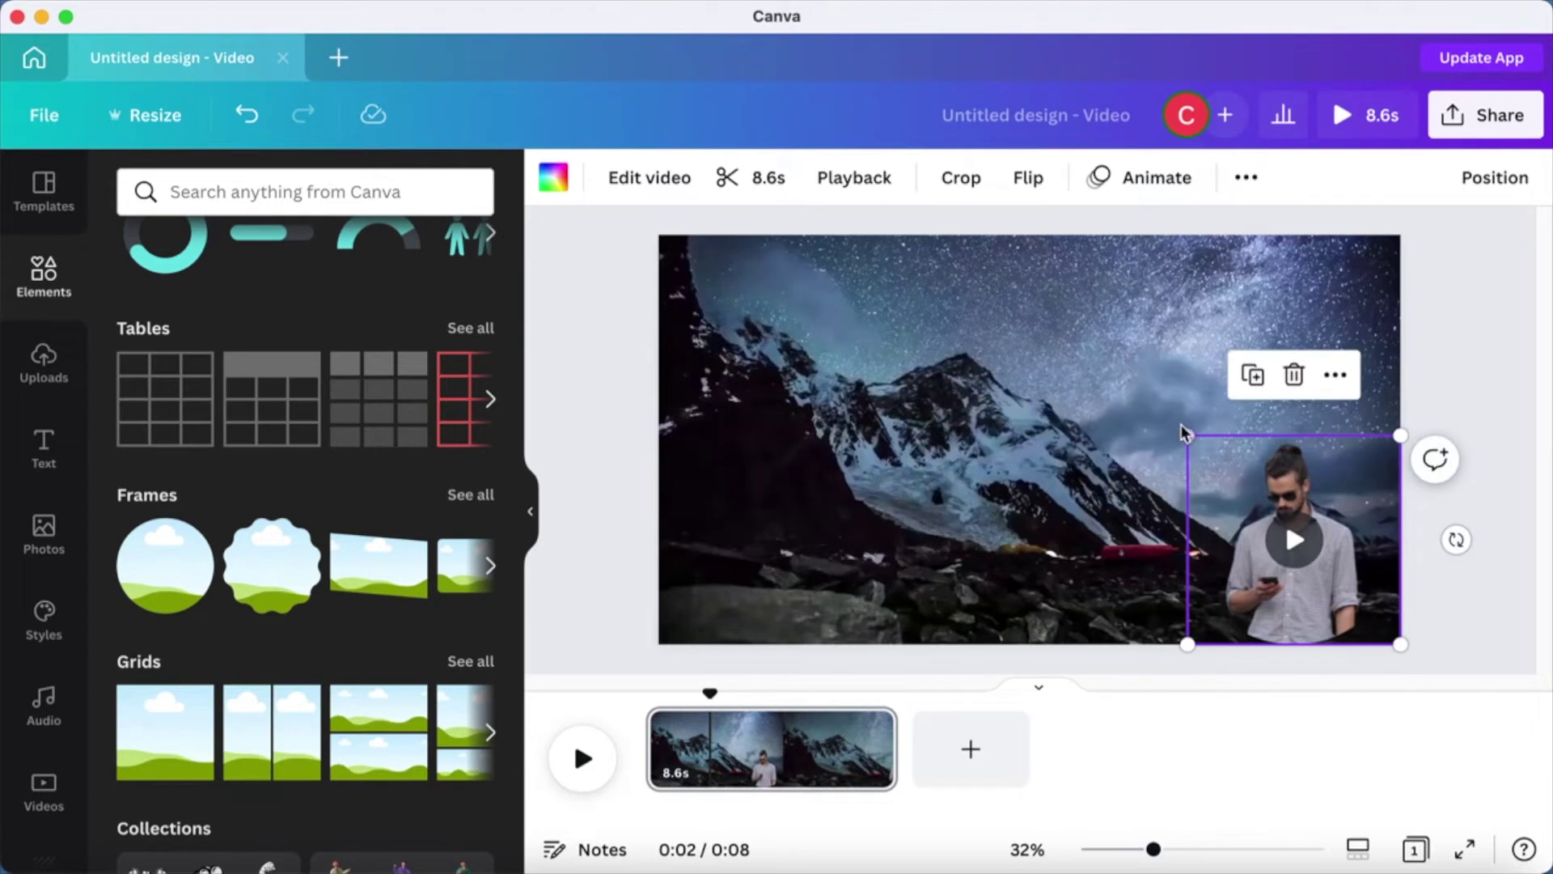
{"action": "left_click_drag", "start_coordinate": [1187, 439], "coordinate": [1269, 514]}
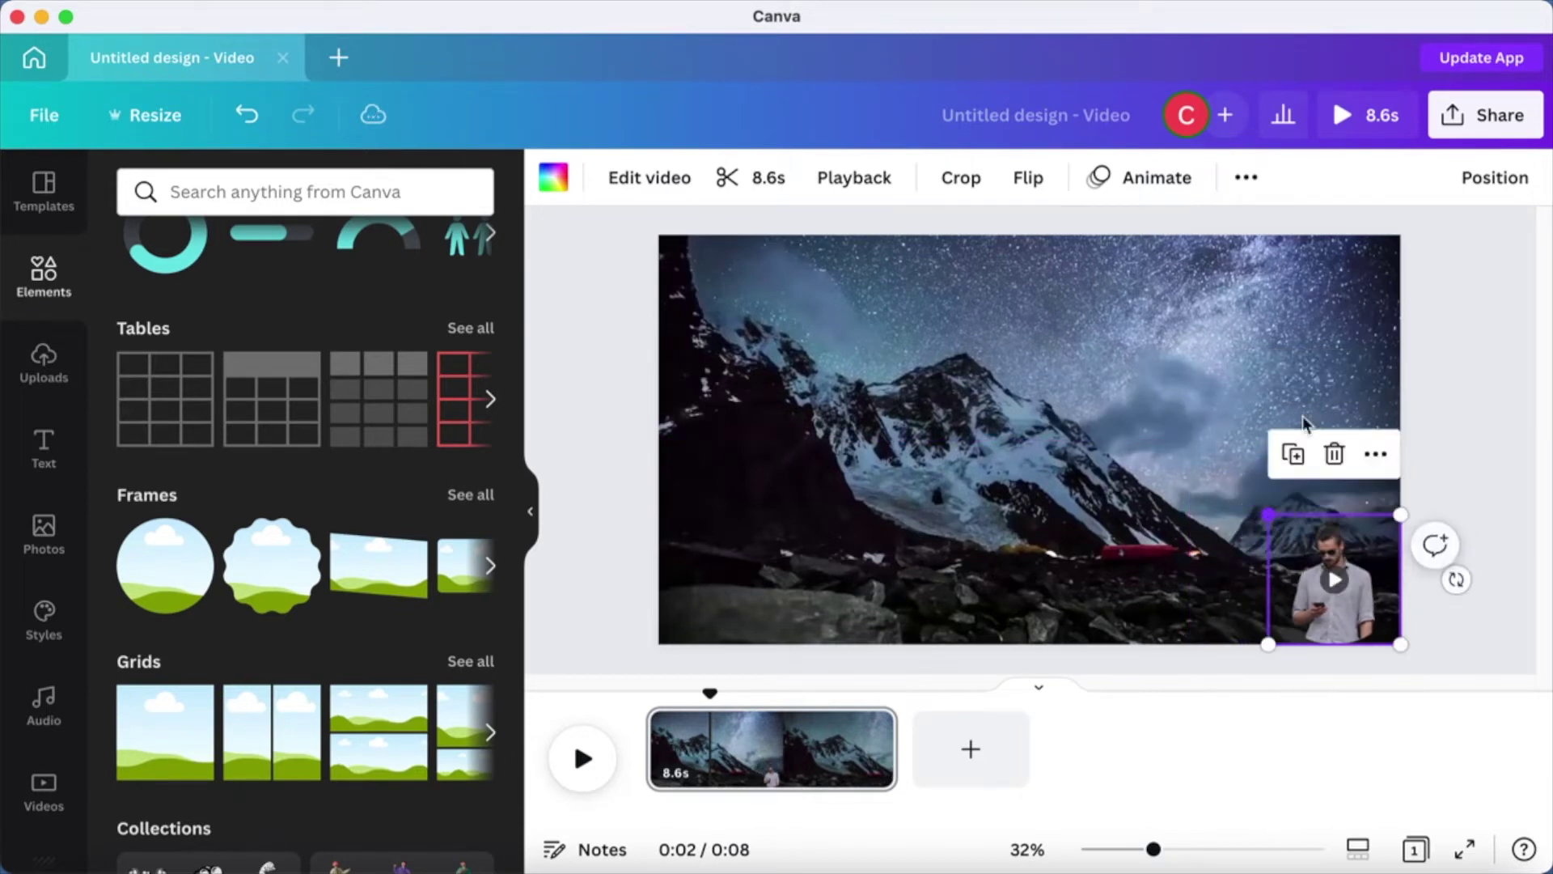
Play a preview of the mountain scene with the man clip.
{"action": "left_click", "coordinate": [1374, 119]}
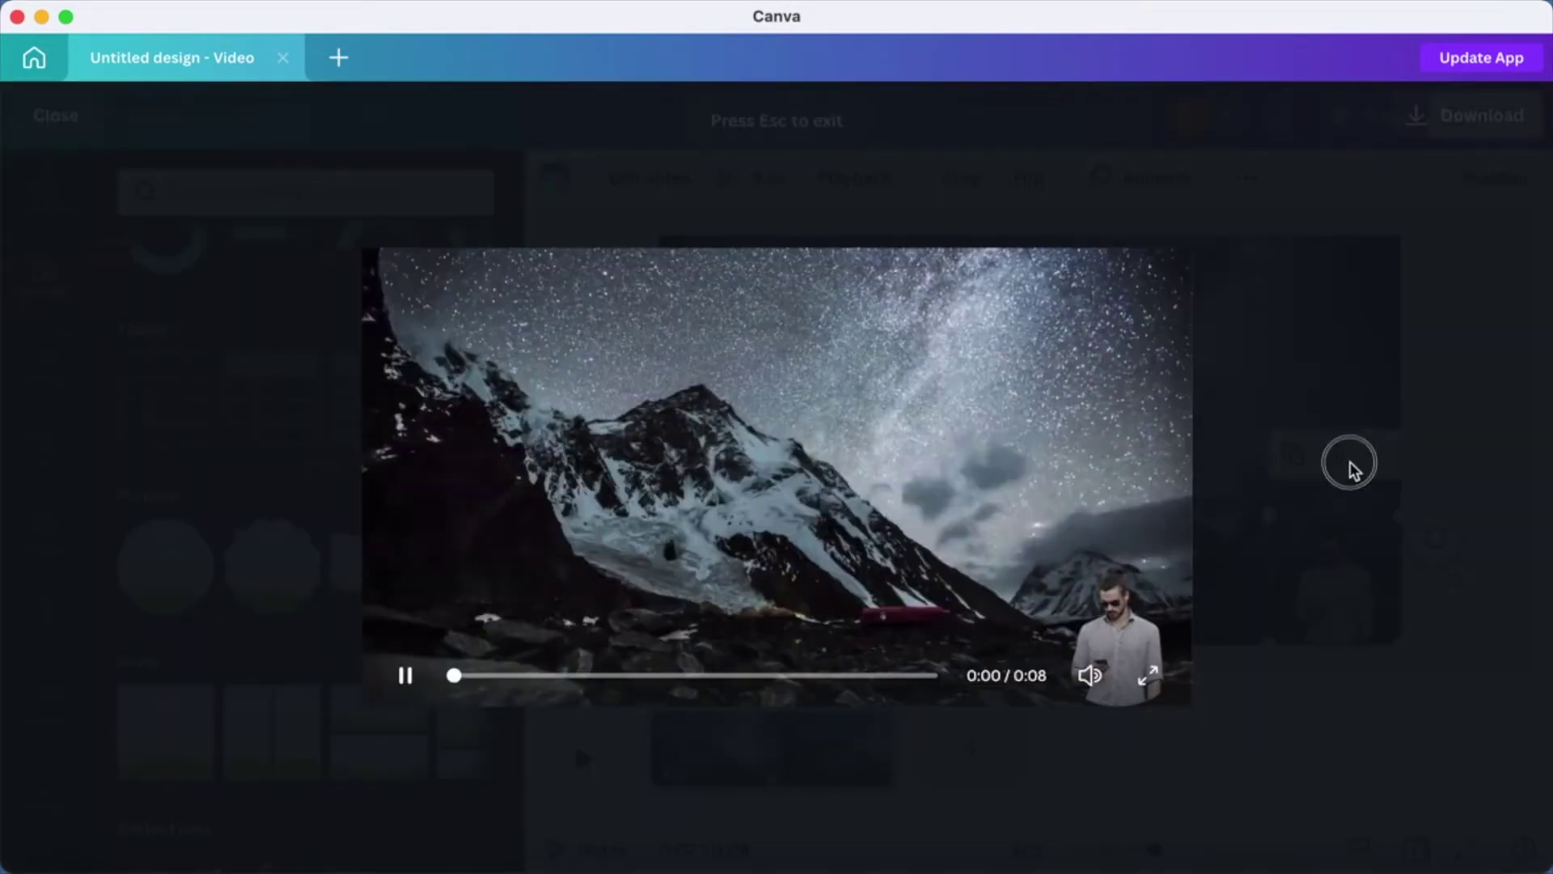
{"action": "key", "text": "Escape"}
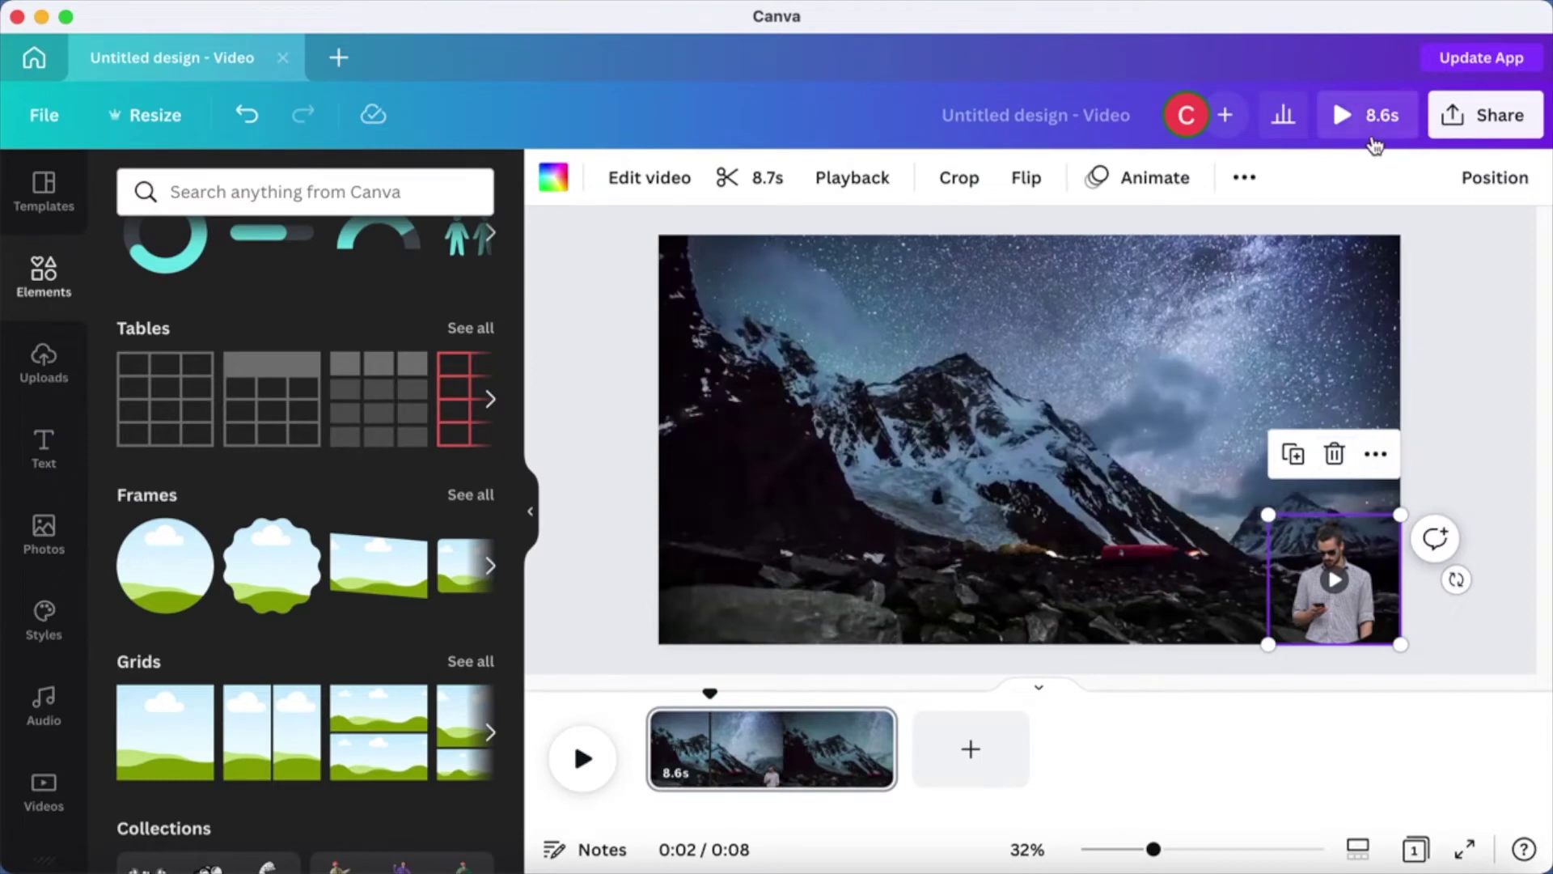
{"action": "left_click", "coordinate": [1337, 115]}
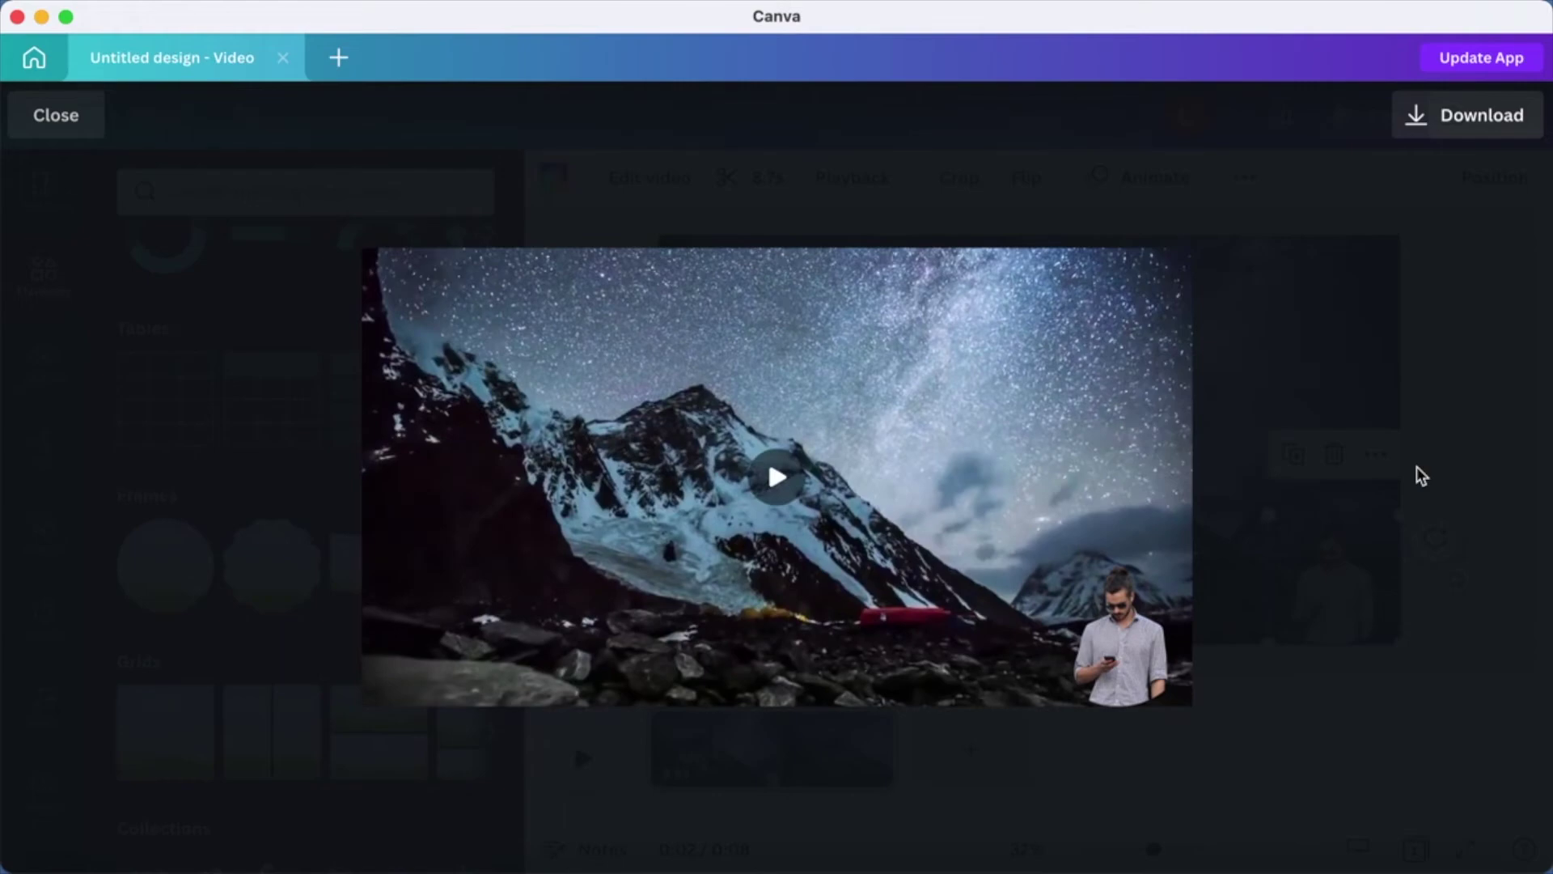
{"action": "left_click", "coordinate": [41, 131]}
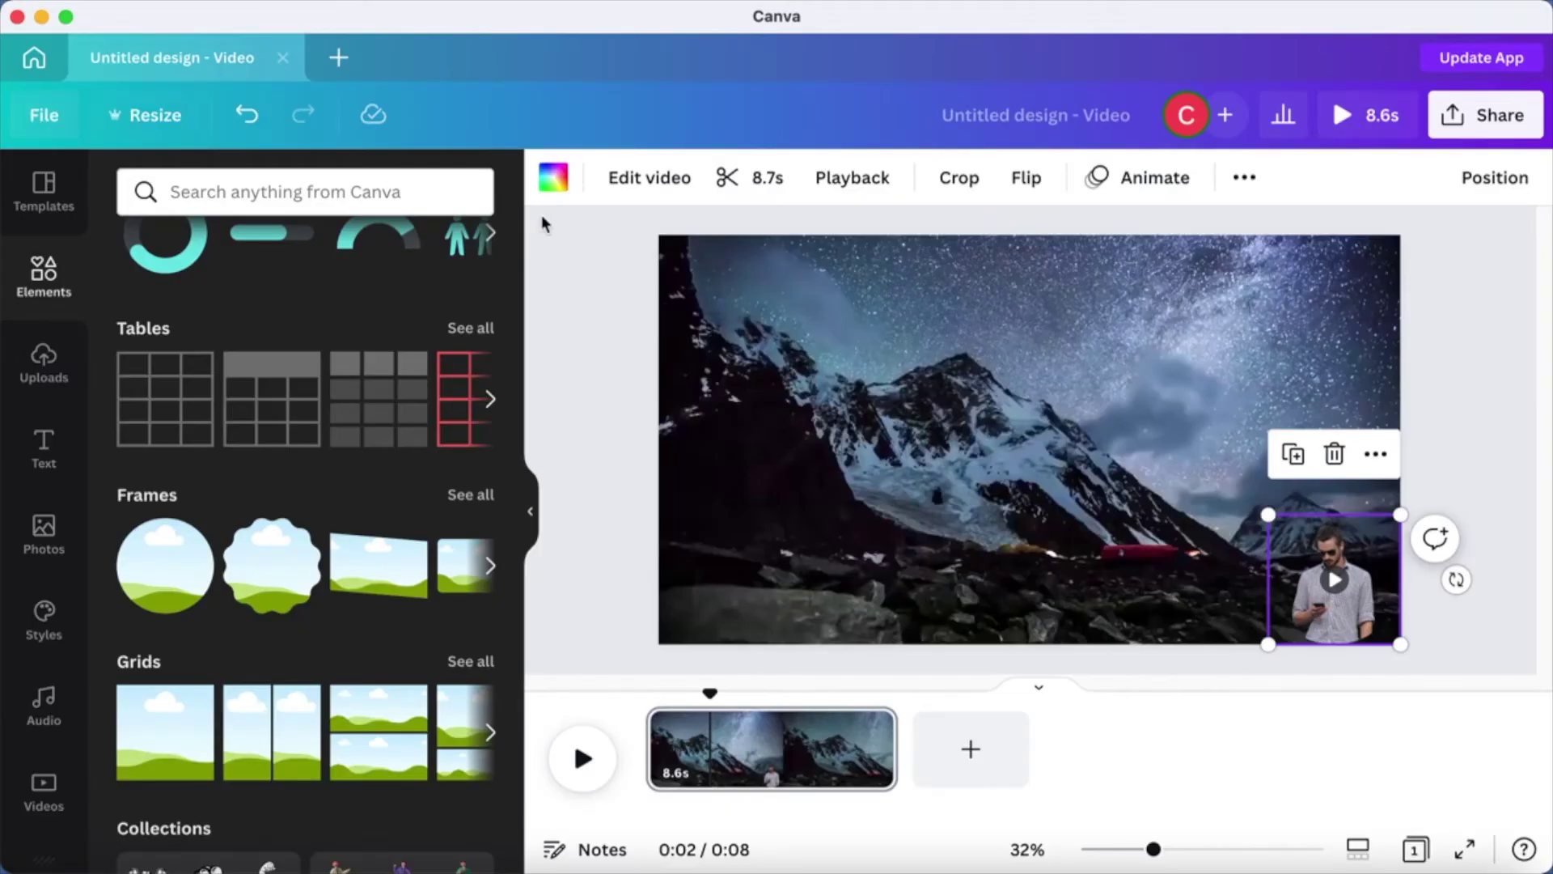
Select the man video overlay and add a blank page after the clip.
{"action": "left_click", "coordinate": [547, 283]}
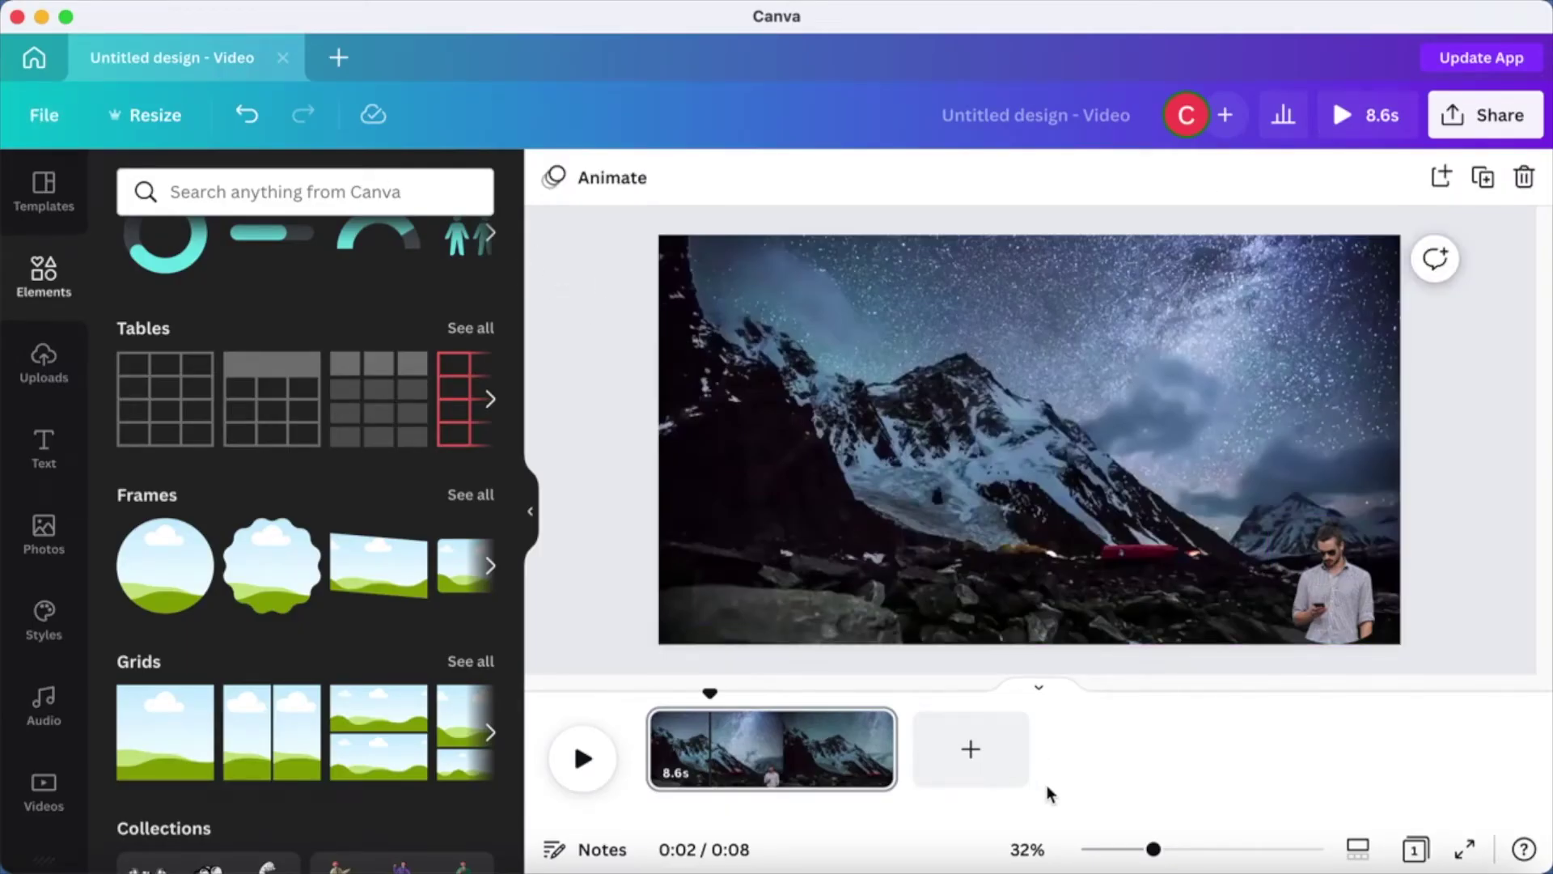
{"action": "left_click", "coordinate": [1322, 600]}
{"action": "left_click", "coordinate": [971, 753]}
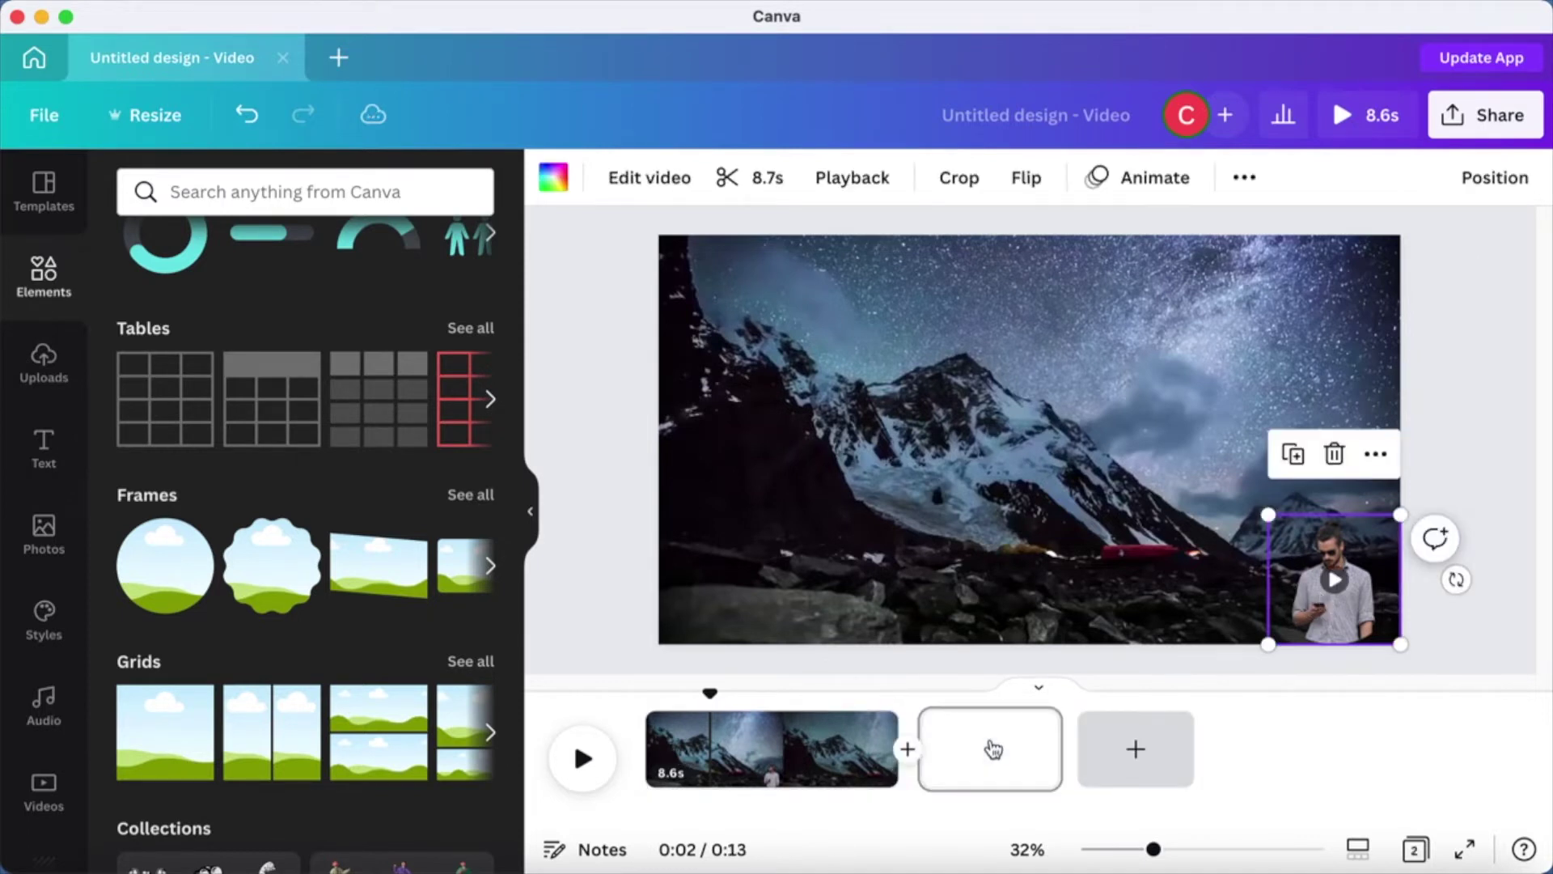
Paste the man video onto the new page, centre it and enlarge it.
{"action": "key", "text": "super+v"}
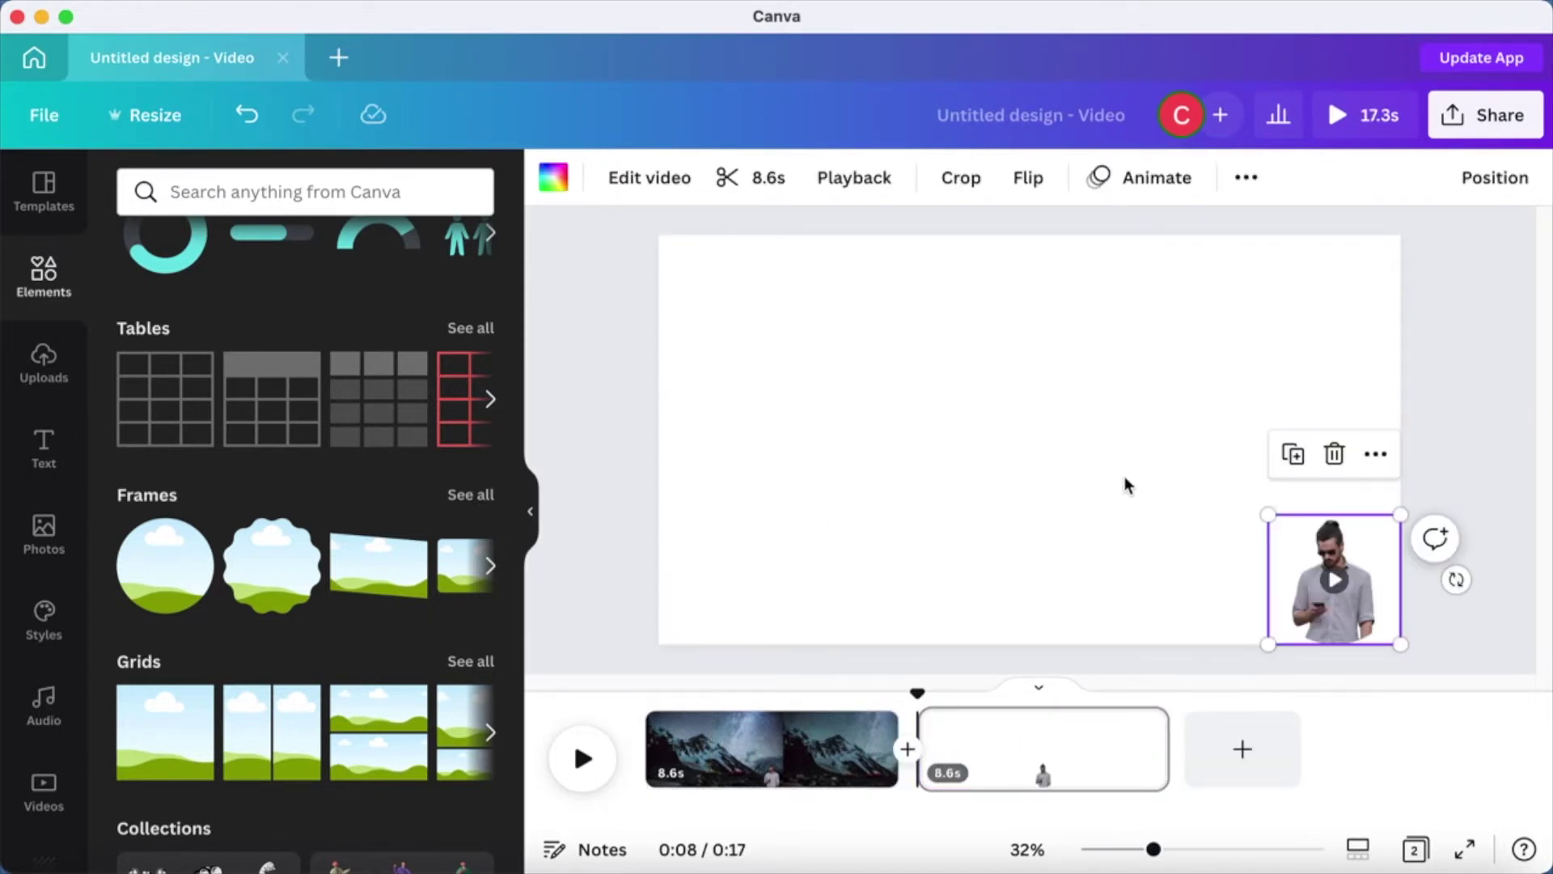
{"action": "left_click_drag", "start_coordinate": [1333, 556], "coordinate": [1010, 417]}
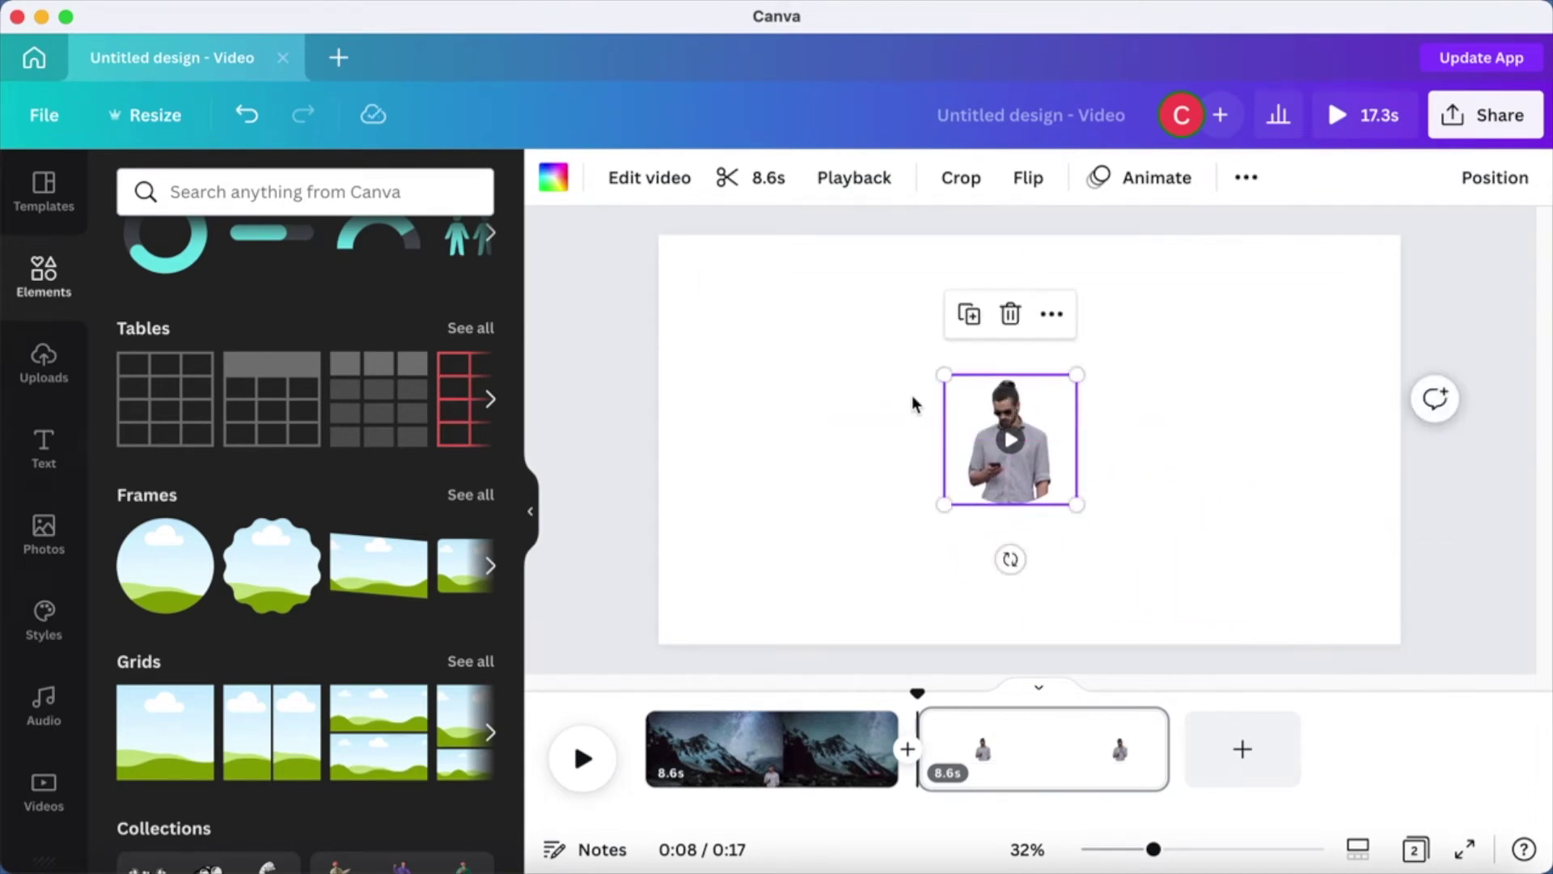
{"action": "left_click_drag", "start_coordinate": [945, 373], "coordinate": [778, 310]}
{"action": "left_click_drag", "start_coordinate": [1073, 504], "coordinate": [1188, 613]}
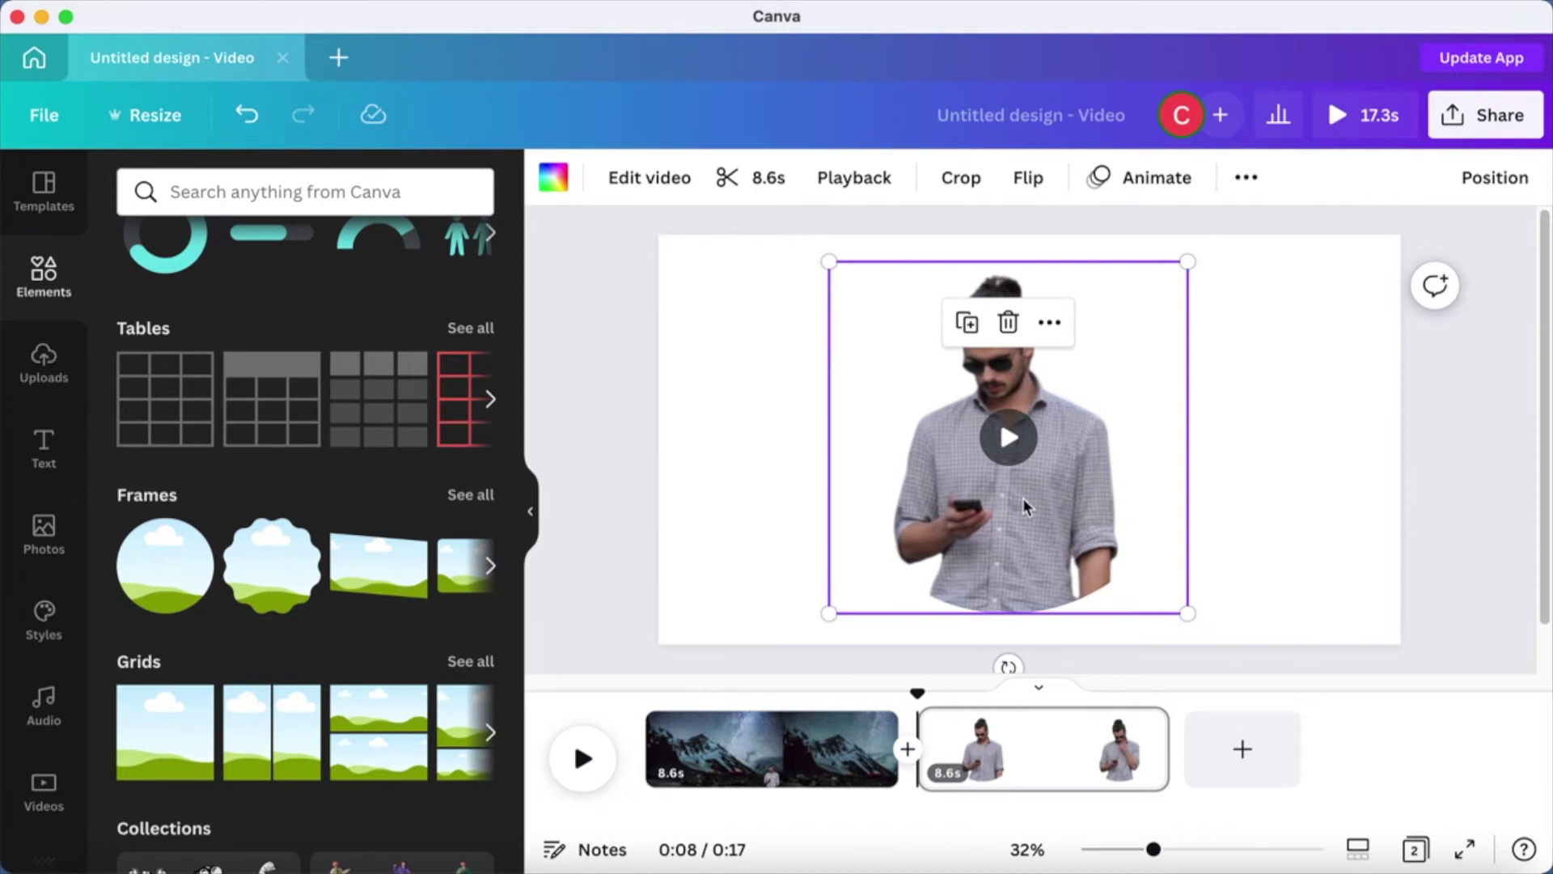
Detach the man video from its circle frame and delete the frame.
{"action": "right_click", "coordinate": [1022, 498]}
{"action": "left_click", "coordinate": [1207, 832]}
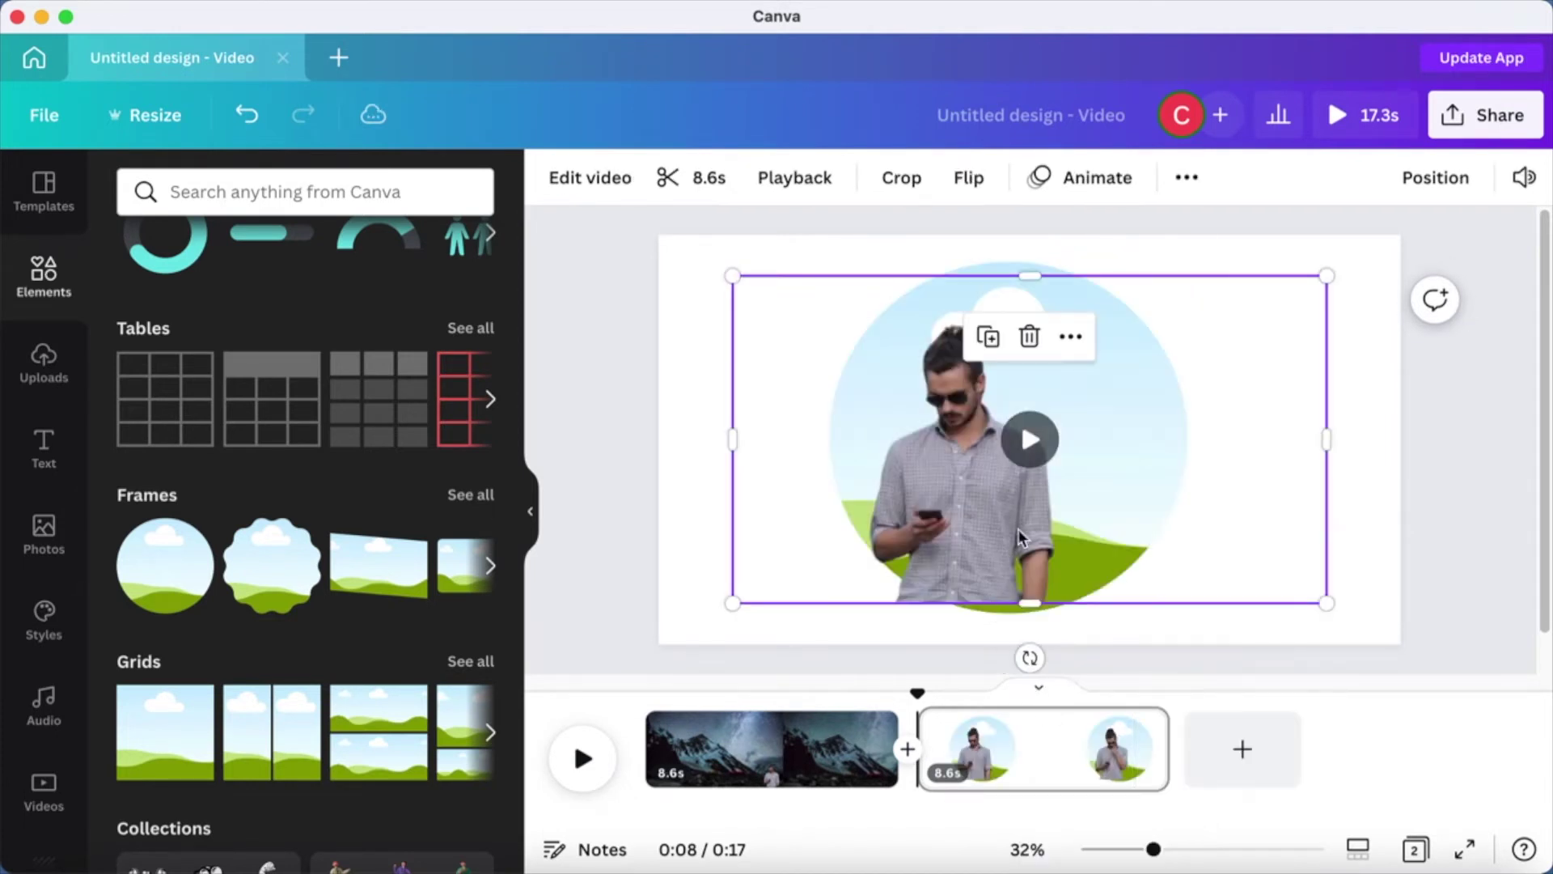
{"action": "left_click_drag", "start_coordinate": [982, 524], "coordinate": [916, 519]}
{"action": "key", "text": "ctrl+z"}
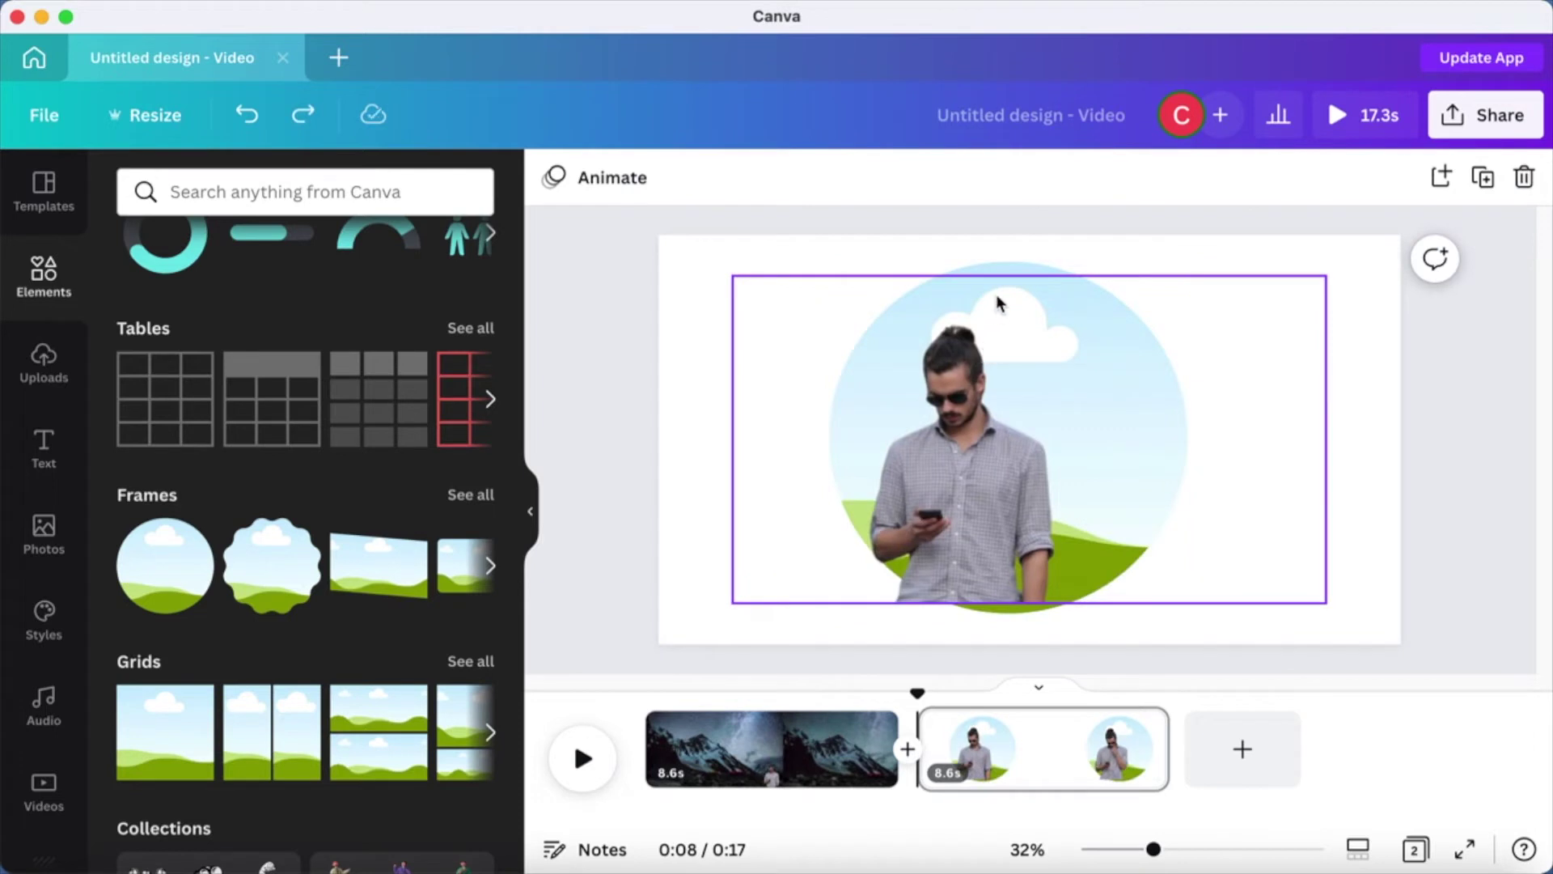
{"action": "left_click", "coordinate": [998, 264]}
{"action": "key", "text": "Delete"}
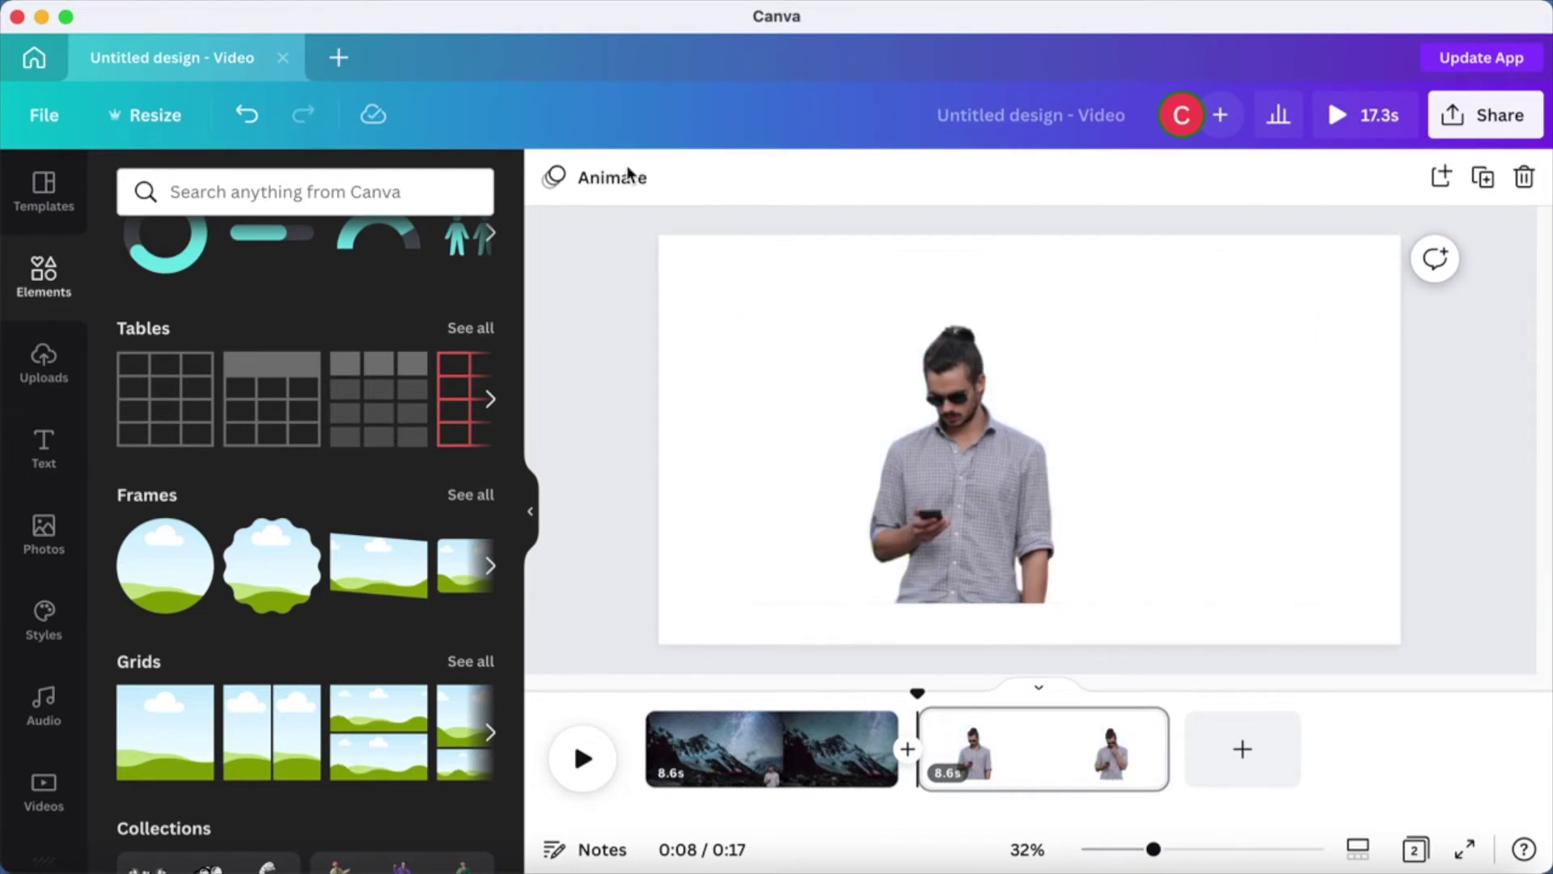
Set the second page's background colour to yellow.
{"action": "left_click", "coordinate": [550, 188]}
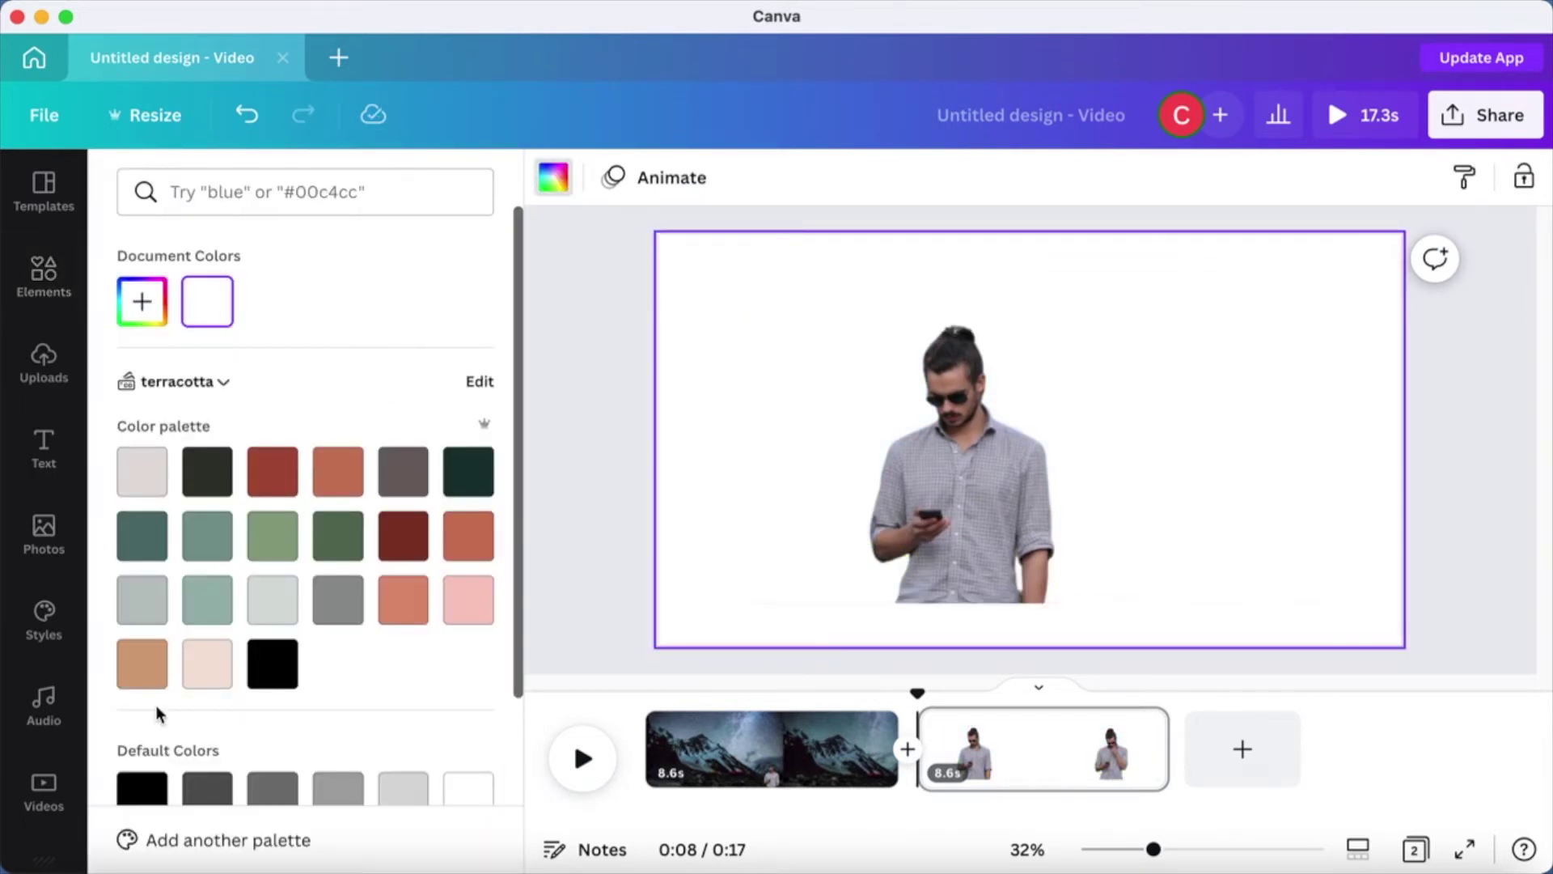
{"action": "left_click", "coordinate": [212, 471]}
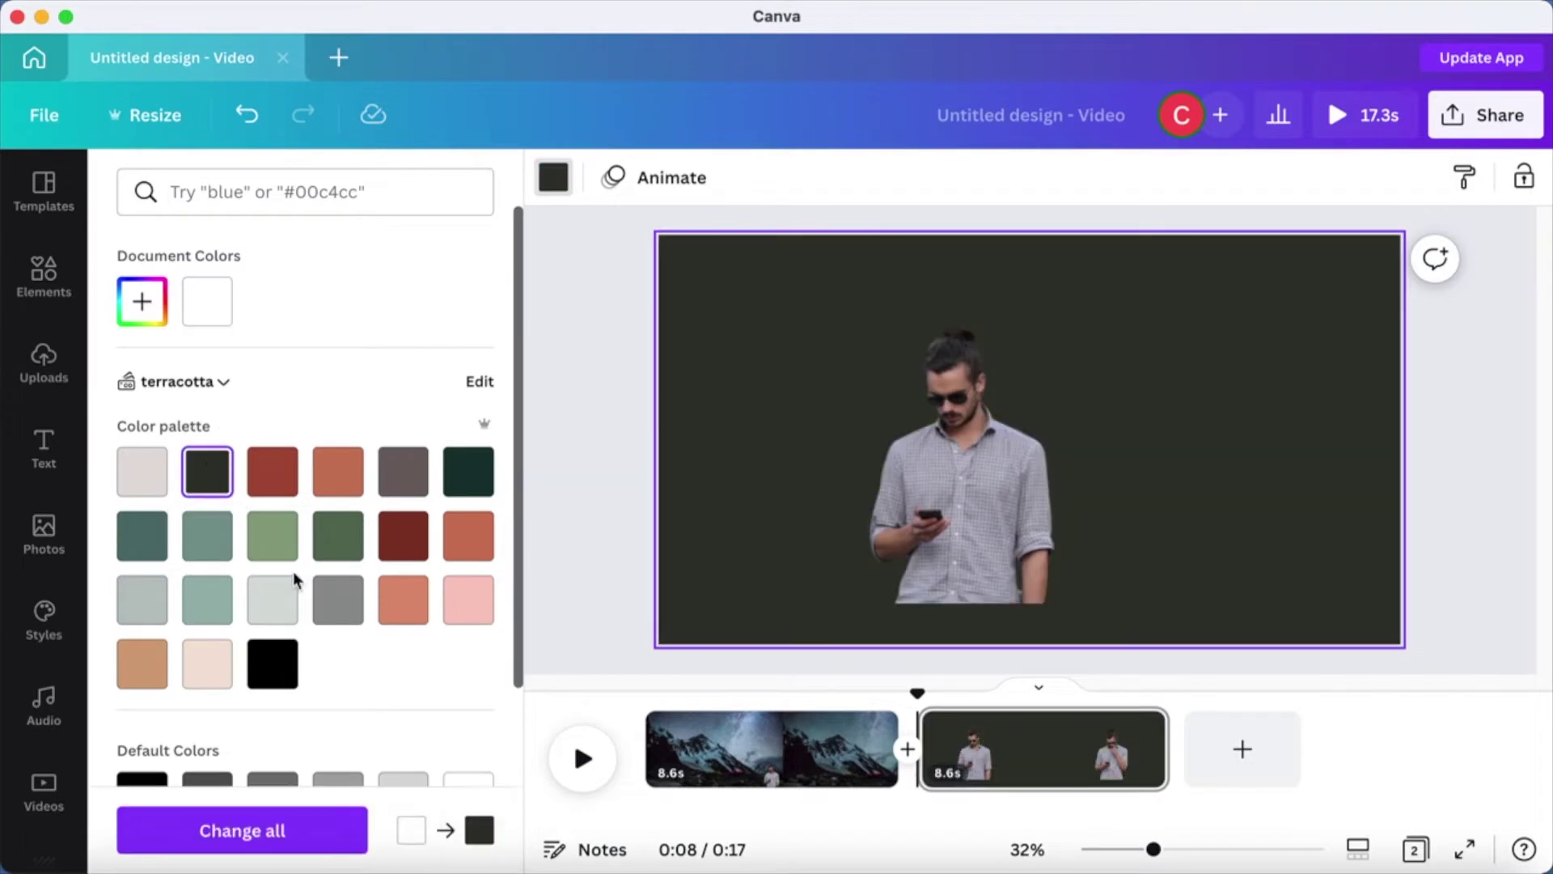
{"action": "scroll", "coordinate": [294, 579], "scroll_direction": "down", "scroll_amount": 3}
{"action": "left_click", "coordinate": [338, 732]}
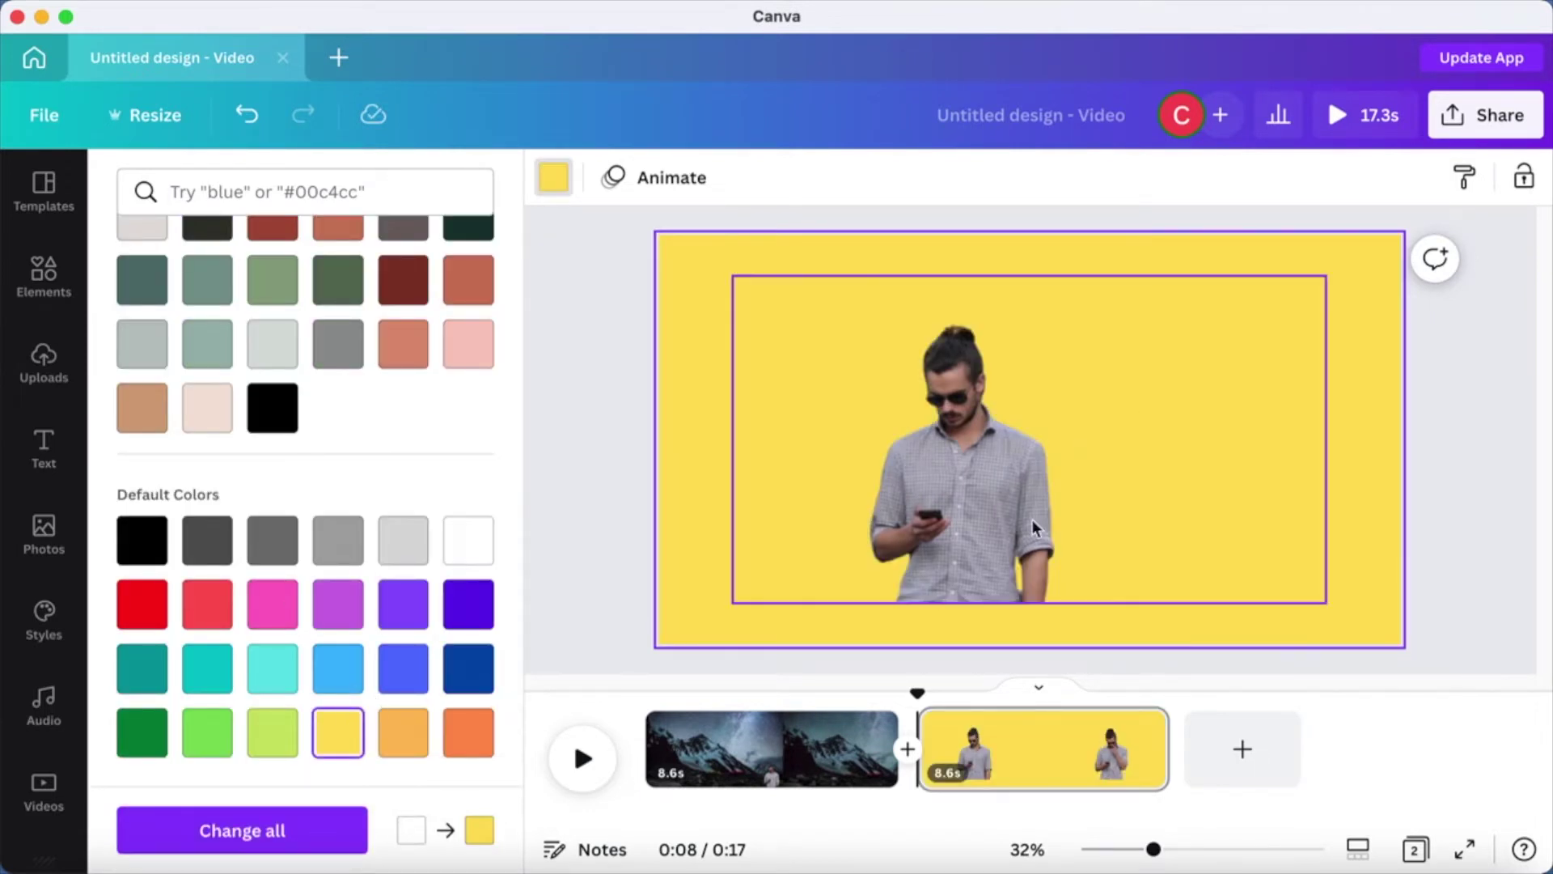
Narrow the man video from both sides and the top, then shift it slightly lower.
{"action": "left_click", "coordinate": [975, 526]}
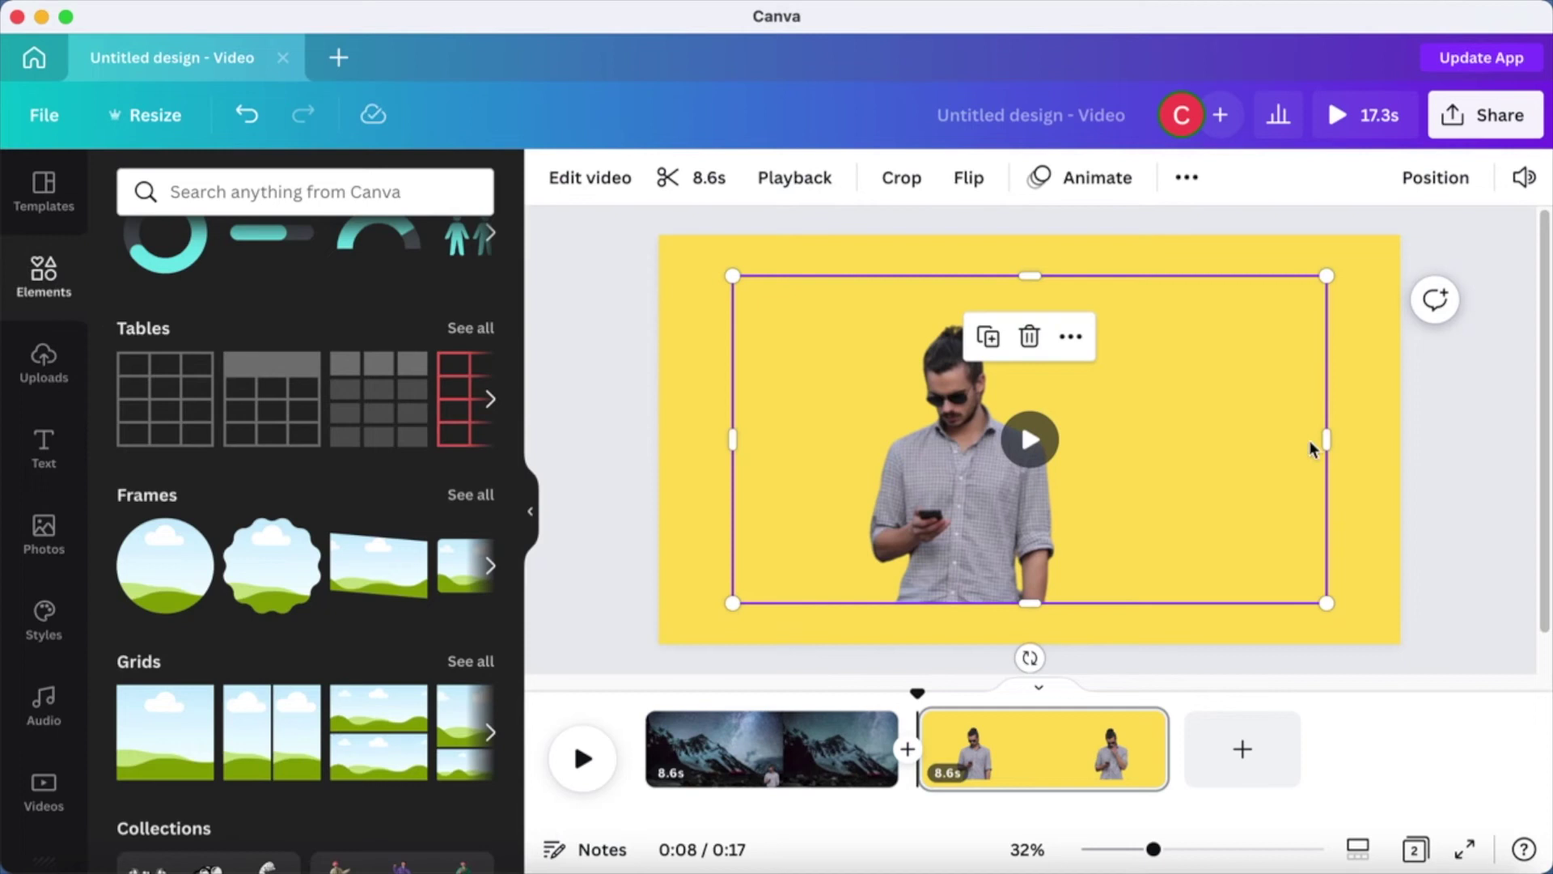
{"action": "left_click_drag", "start_coordinate": [1260, 451], "coordinate": [1070, 472]}
{"action": "left_click_drag", "start_coordinate": [732, 438], "coordinate": [854, 438]}
{"action": "left_click_drag", "start_coordinate": [968, 291], "coordinate": [969, 331]}
{"action": "left_click", "coordinate": [1165, 361]}
{"action": "left_click", "coordinate": [983, 489]}
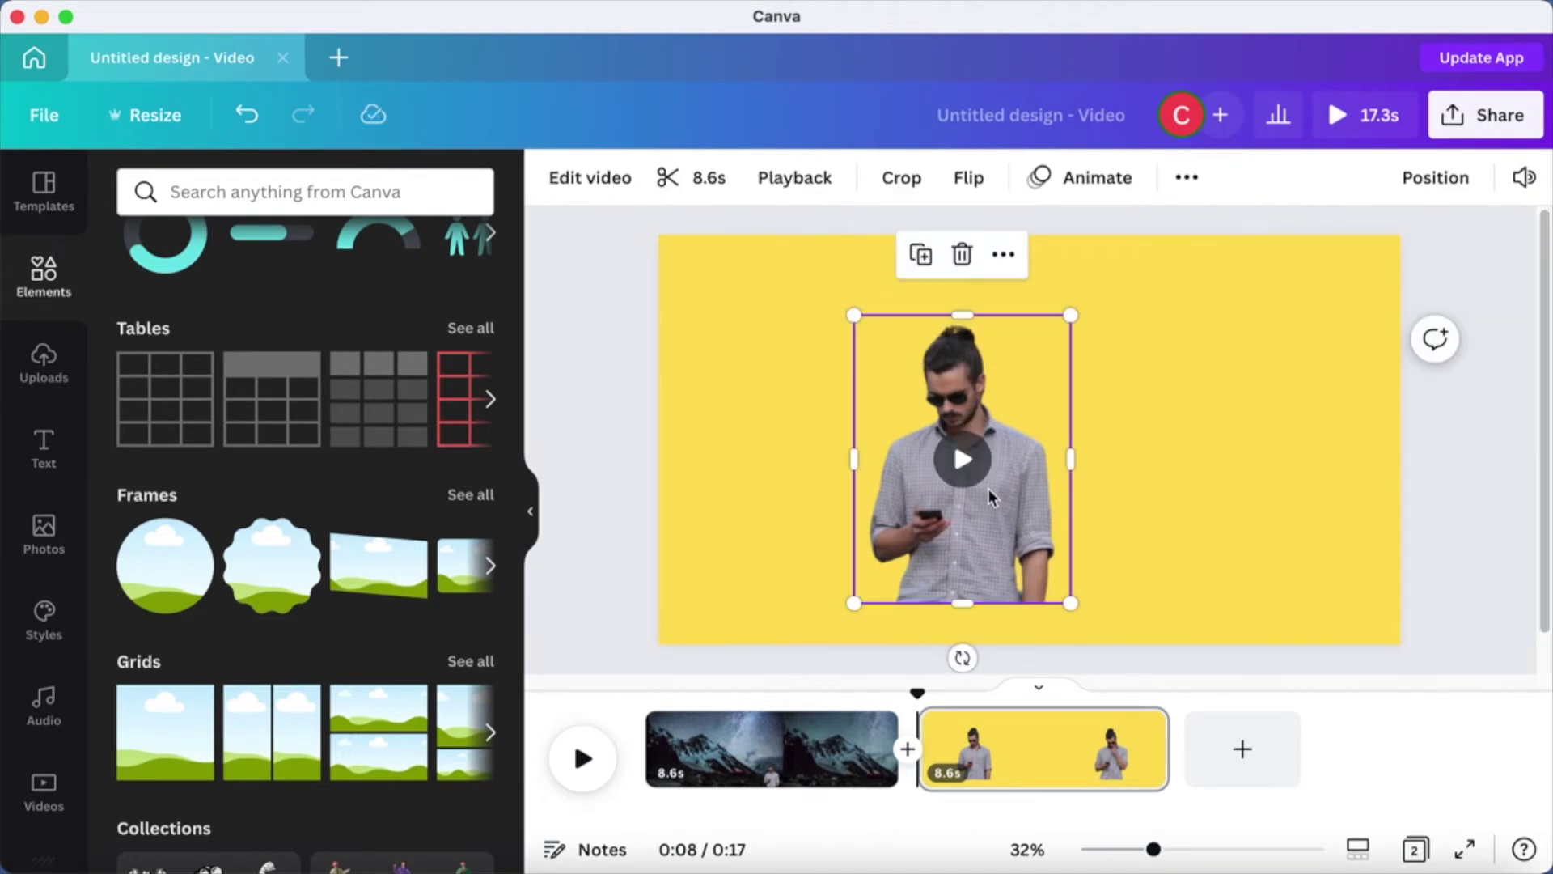
{"action": "left_click", "coordinate": [1162, 463]}
{"action": "left_click_drag", "start_coordinate": [987, 508], "coordinate": [1045, 542]}
{"action": "left_click", "coordinate": [1231, 429]}
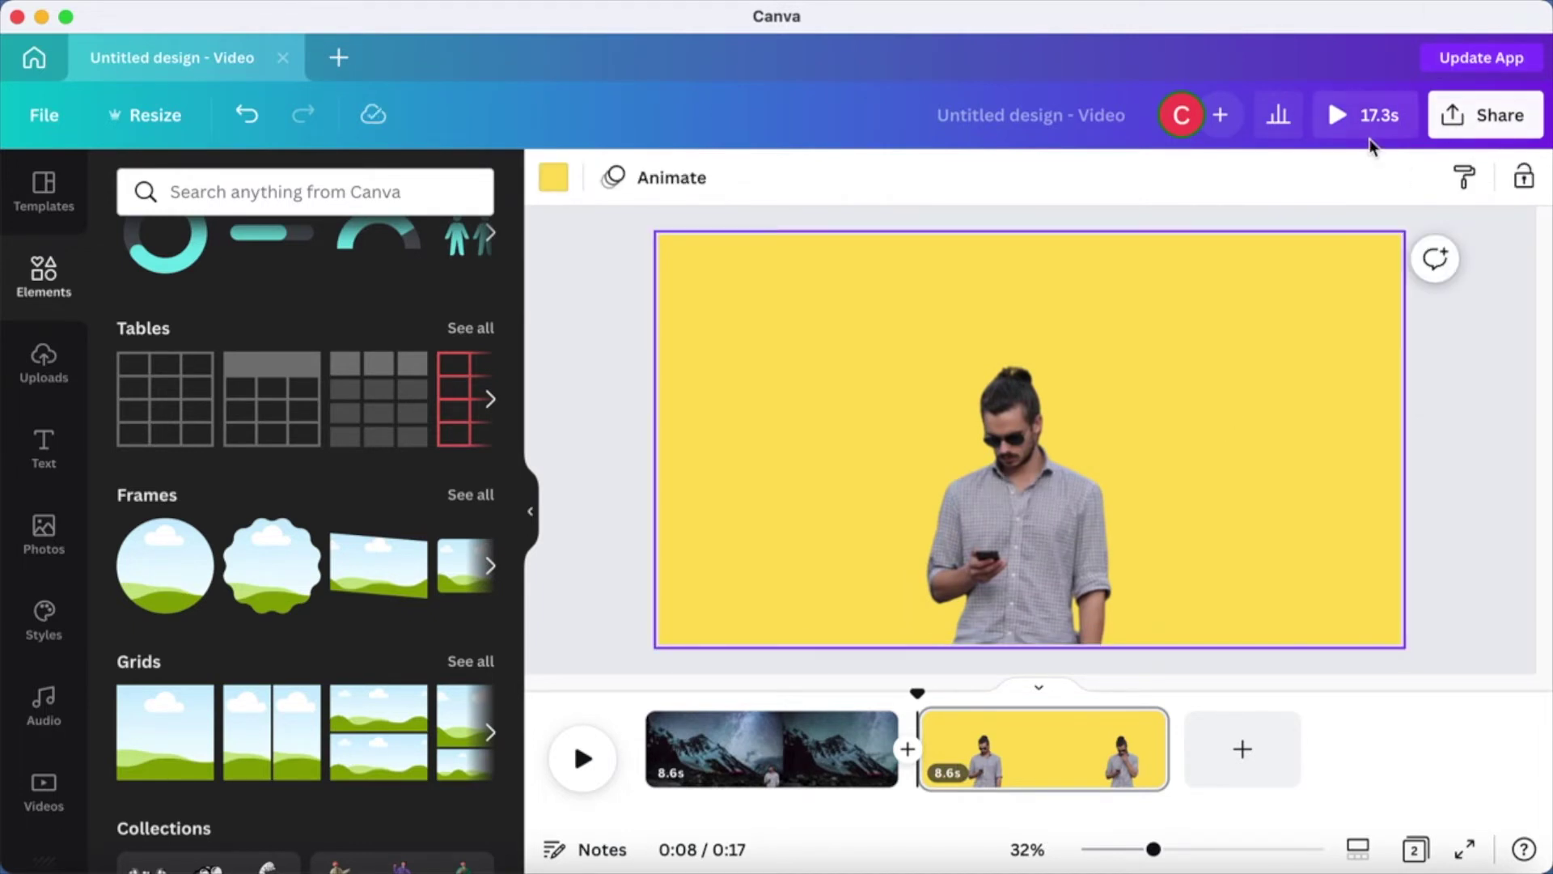
Download only page 2 as an MP4 video and dismiss the download notice.
{"action": "left_click", "coordinate": [1476, 129]}
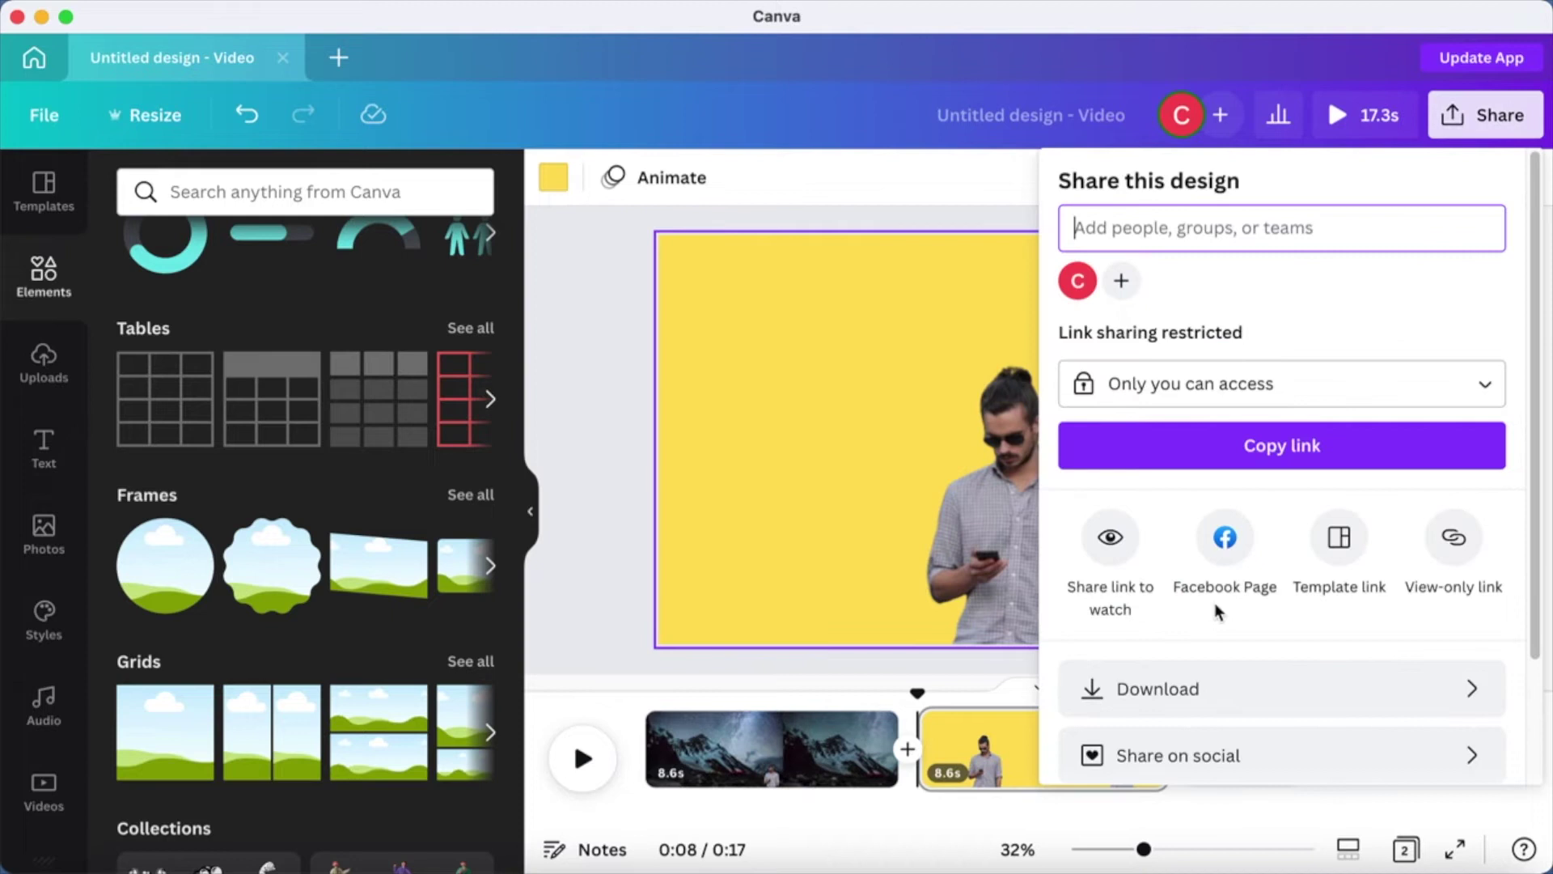
{"action": "left_click", "coordinate": [1267, 687]}
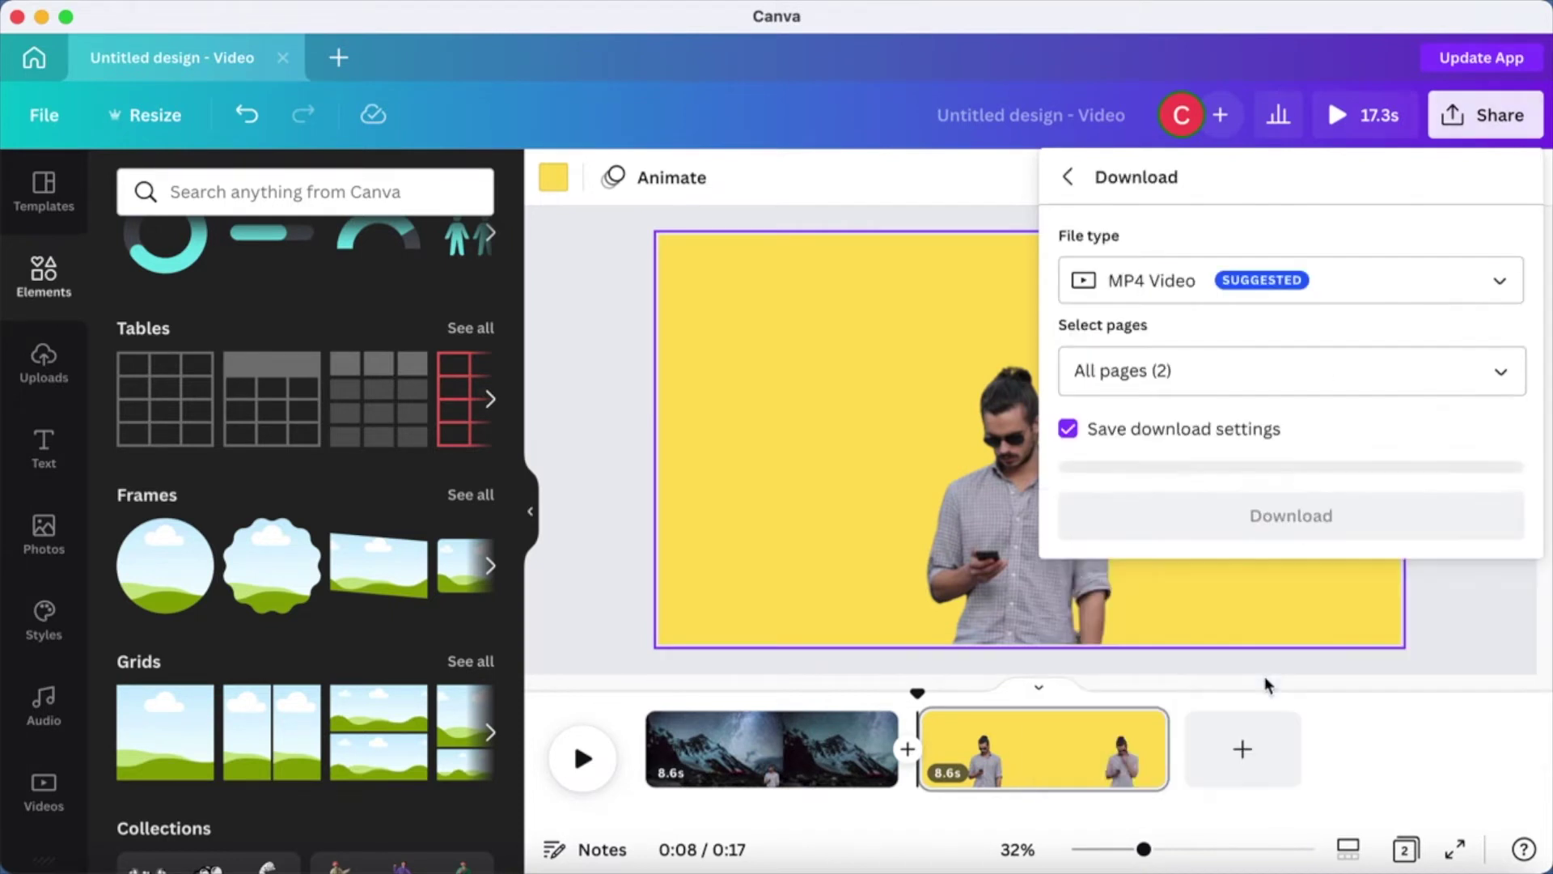
{"action": "left_click", "coordinate": [1292, 387]}
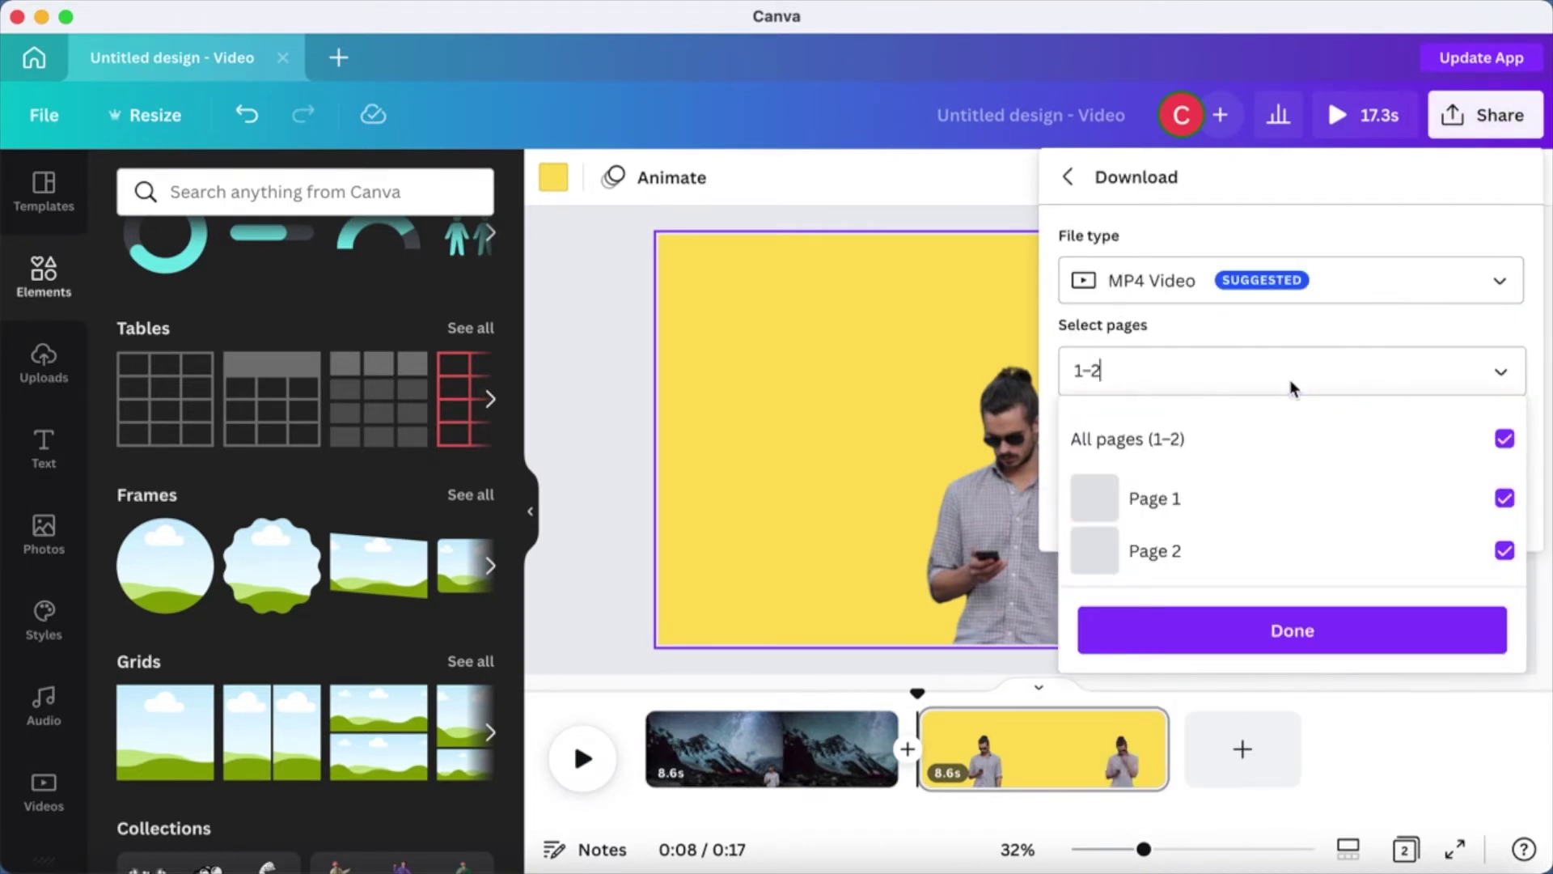
{"action": "left_click", "coordinate": [1506, 500]}
{"action": "left_click", "coordinate": [1337, 635]}
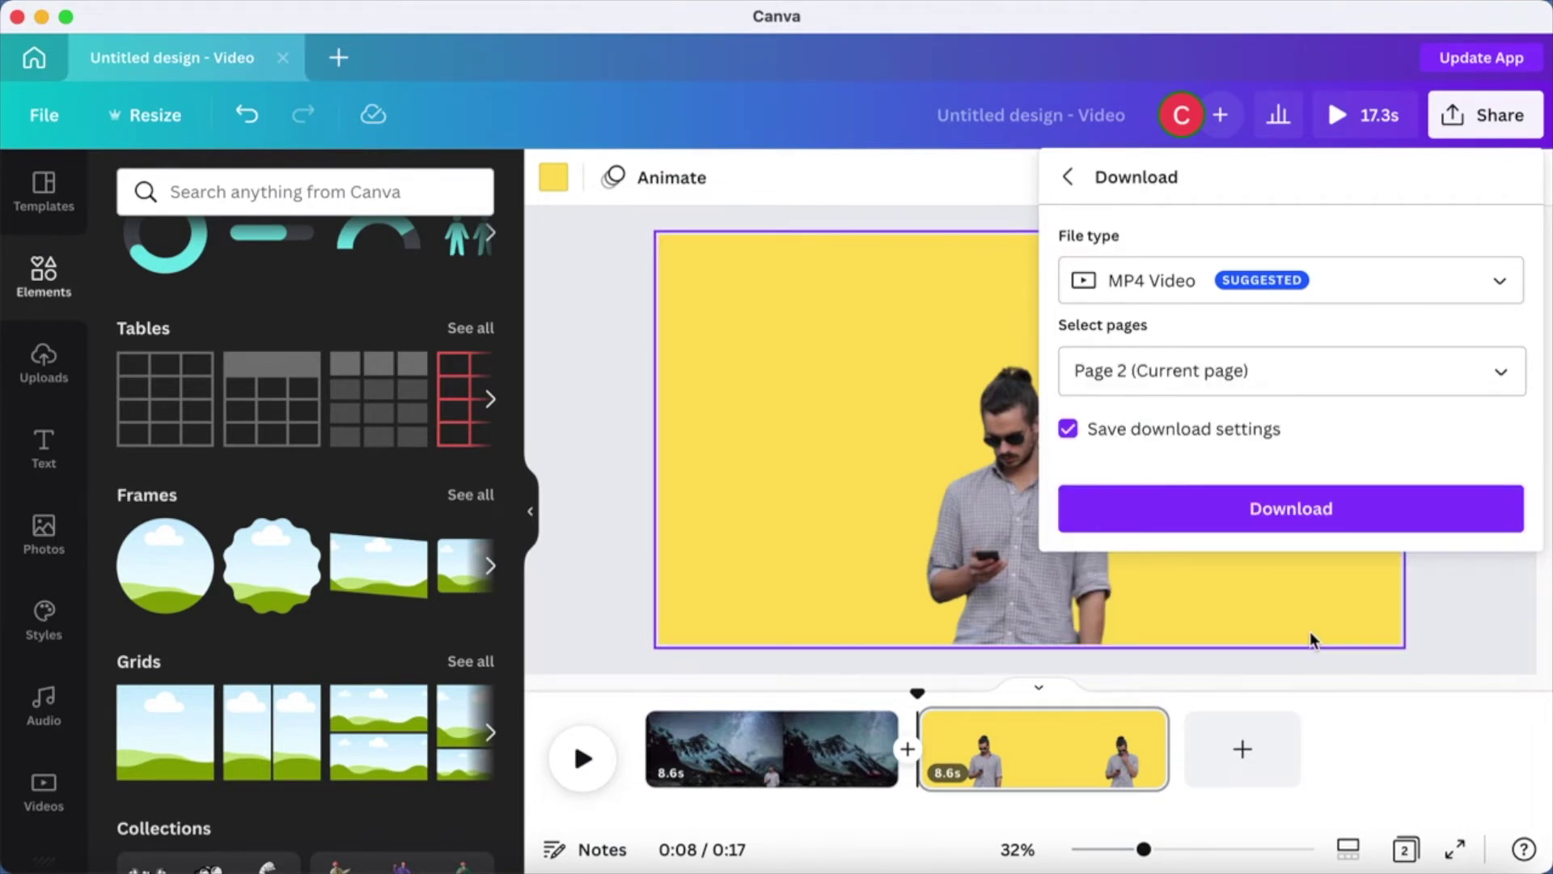
{"action": "left_click", "coordinate": [1320, 517]}
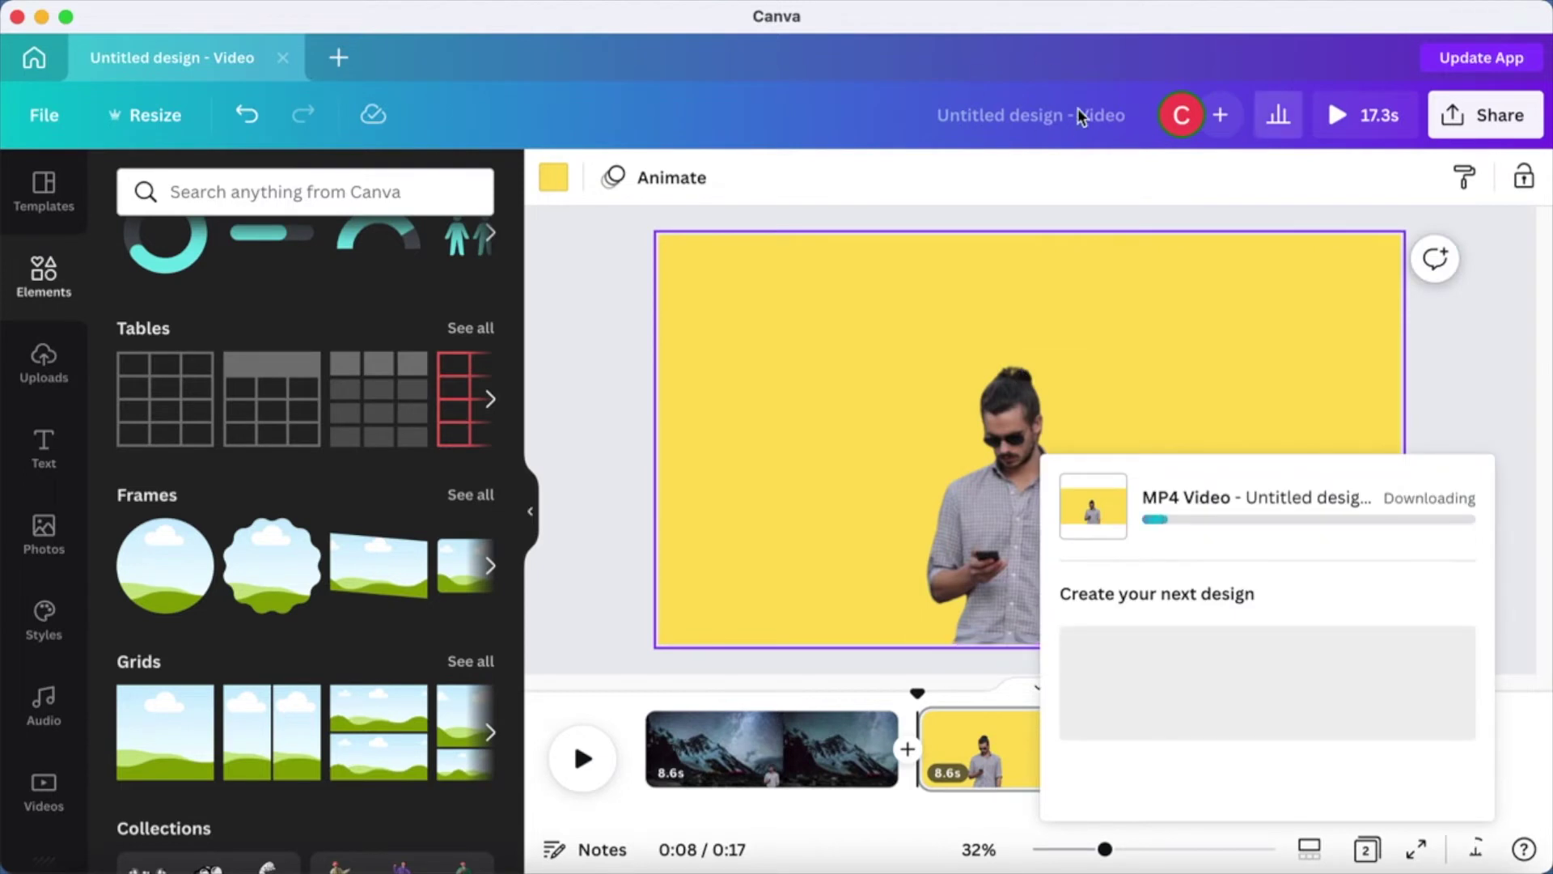
{"action": "left_click", "coordinate": [607, 410]}
Add a circle frame from Elements and drop the man-on-yellow video into it.
{"action": "left_click", "coordinate": [45, 368]}
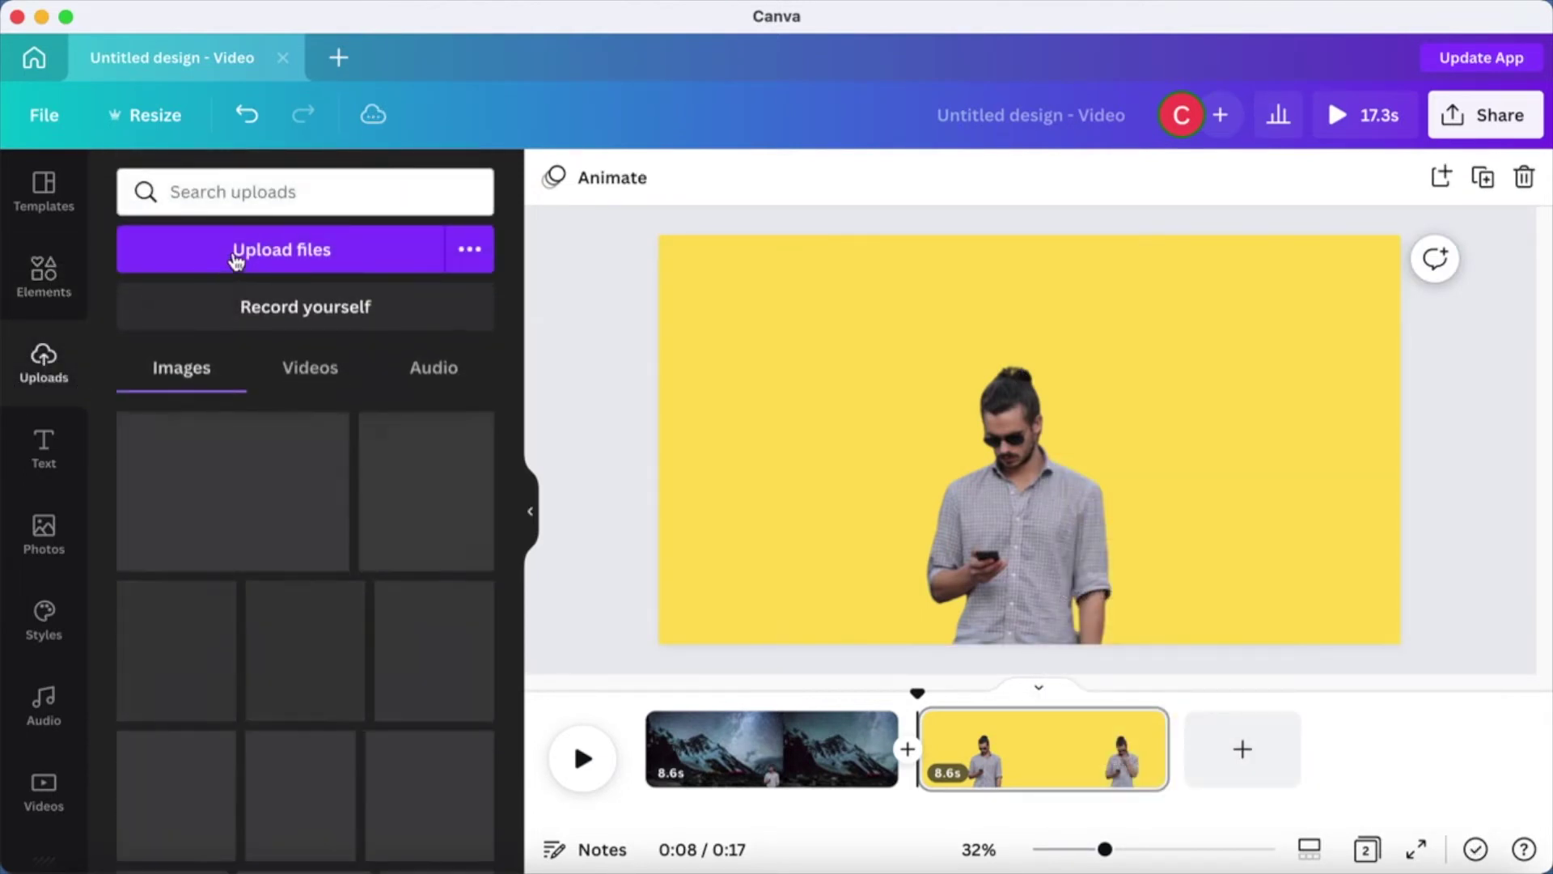
{"action": "left_click", "coordinate": [236, 260]}
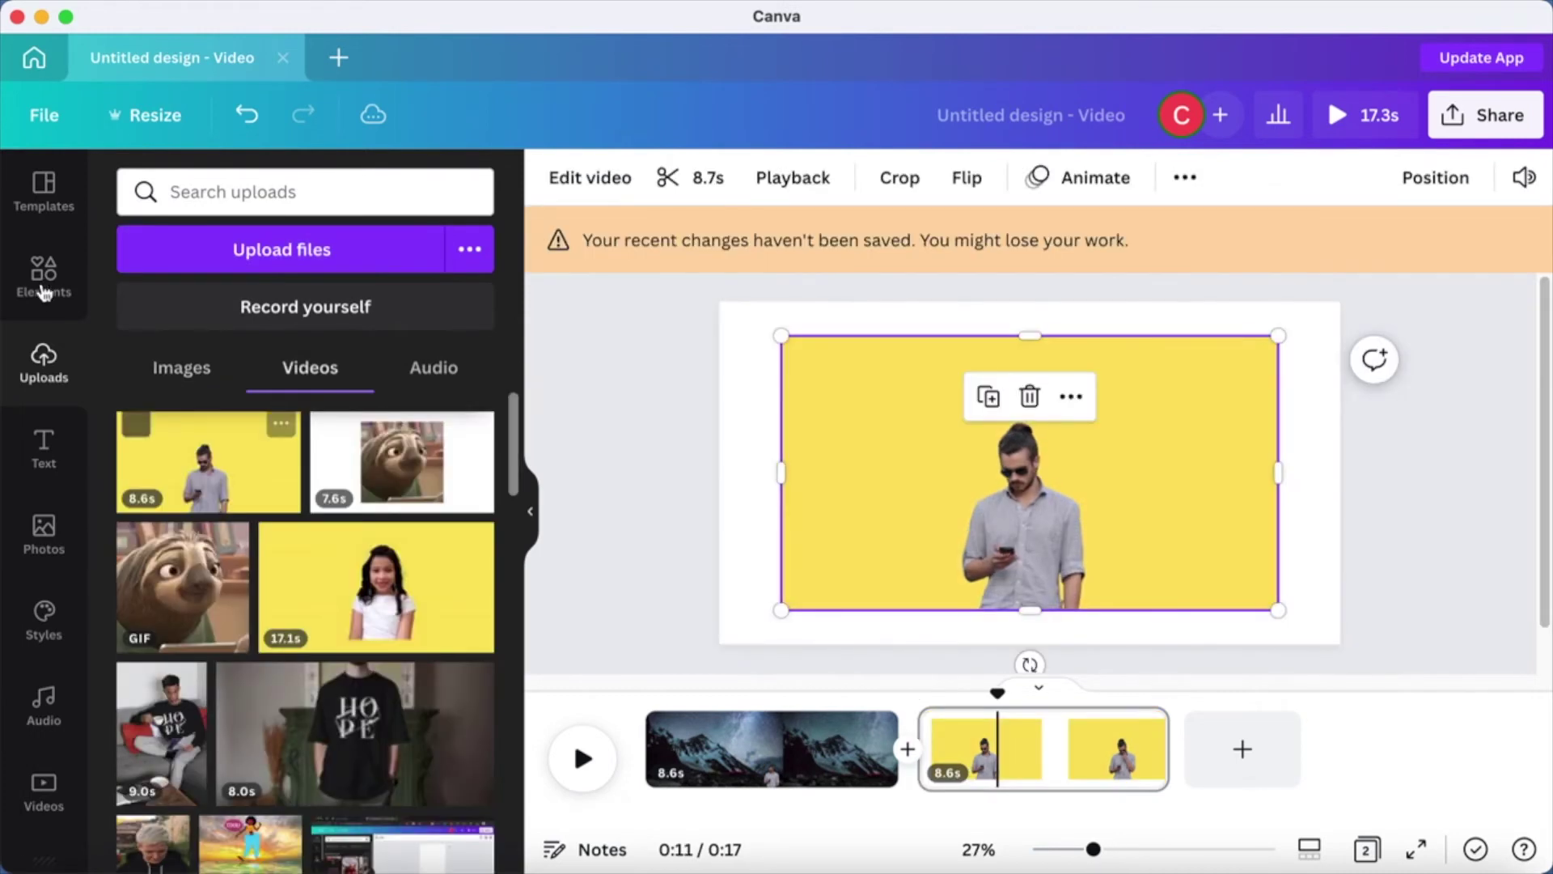
{"action": "left_click", "coordinate": [44, 275]}
{"action": "left_click", "coordinate": [177, 378]}
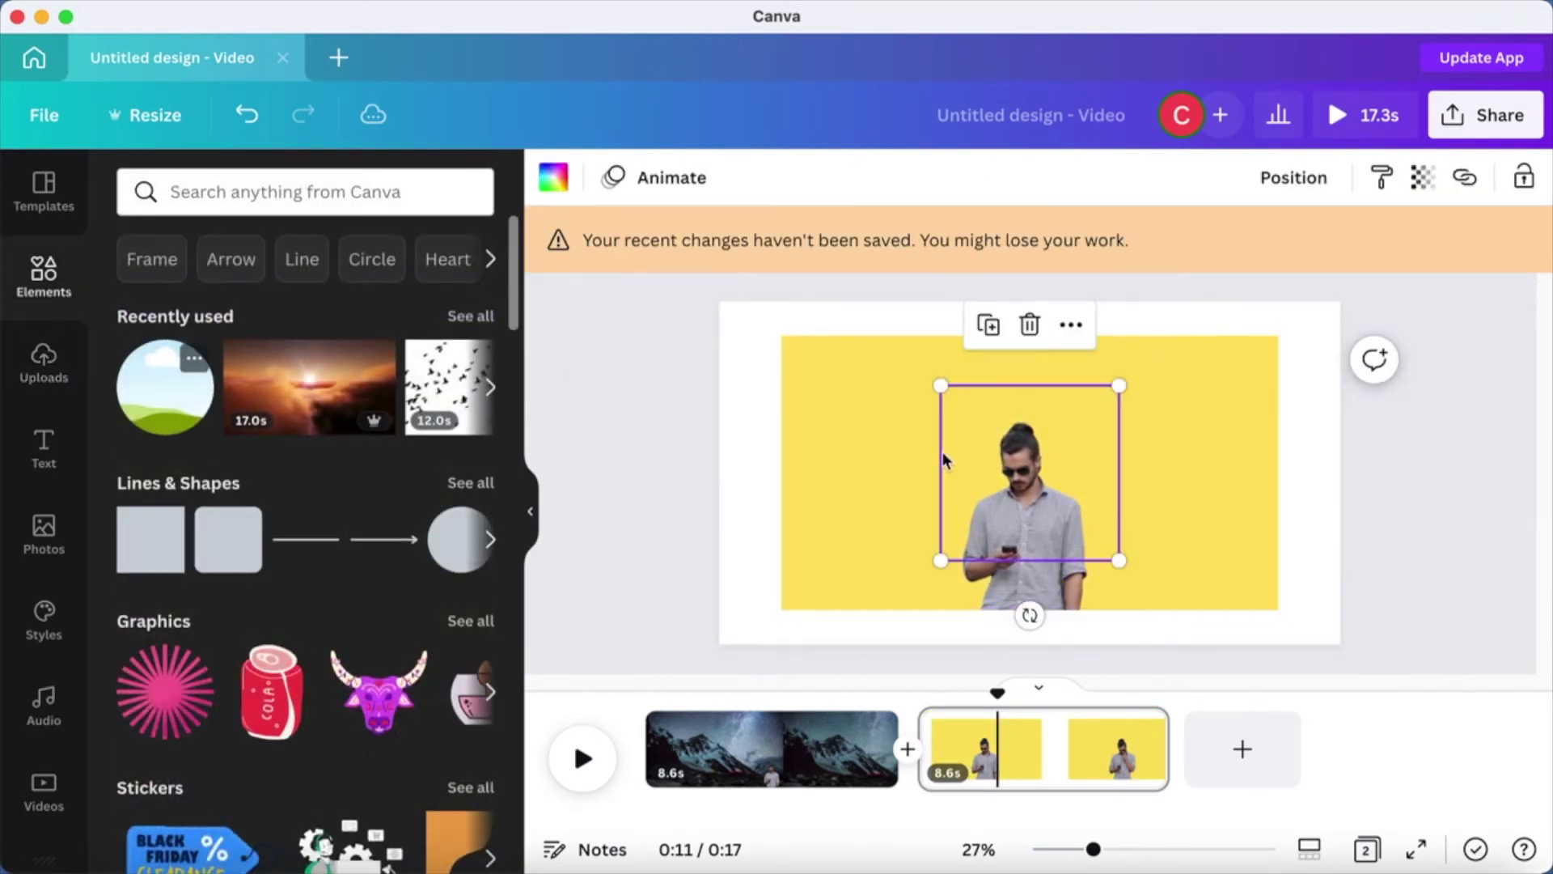
{"action": "left_click_drag", "start_coordinate": [817, 500], "coordinate": [975, 462]}
Crop the video to centre the man in the circle, then move it lower-right.
{"action": "double_click", "coordinate": [1101, 507]}
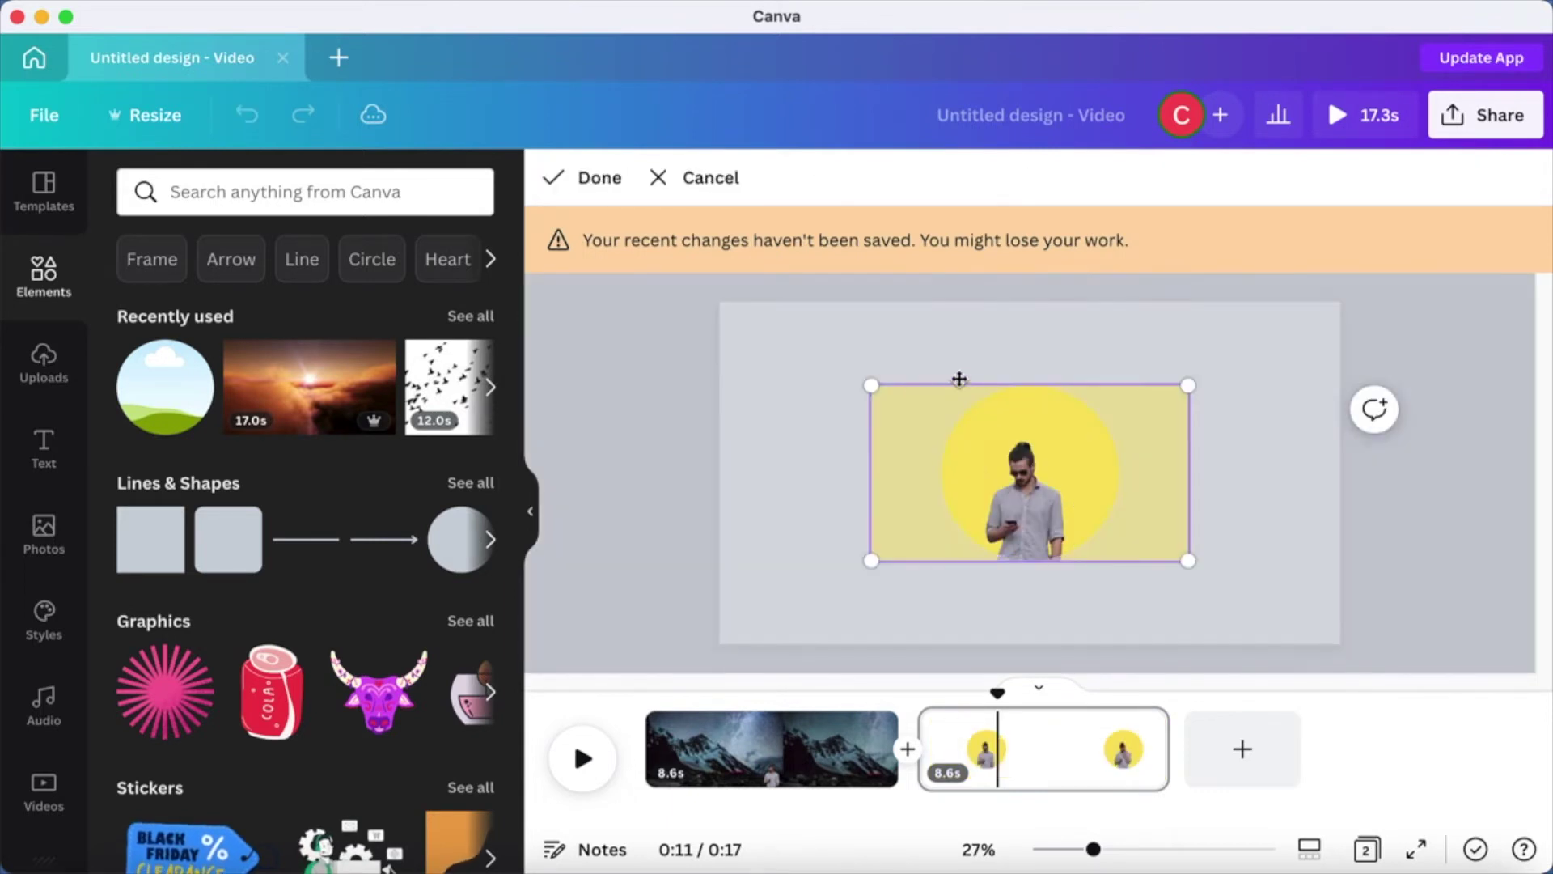
{"action": "left_click_drag", "start_coordinate": [872, 385], "coordinate": [712, 297]}
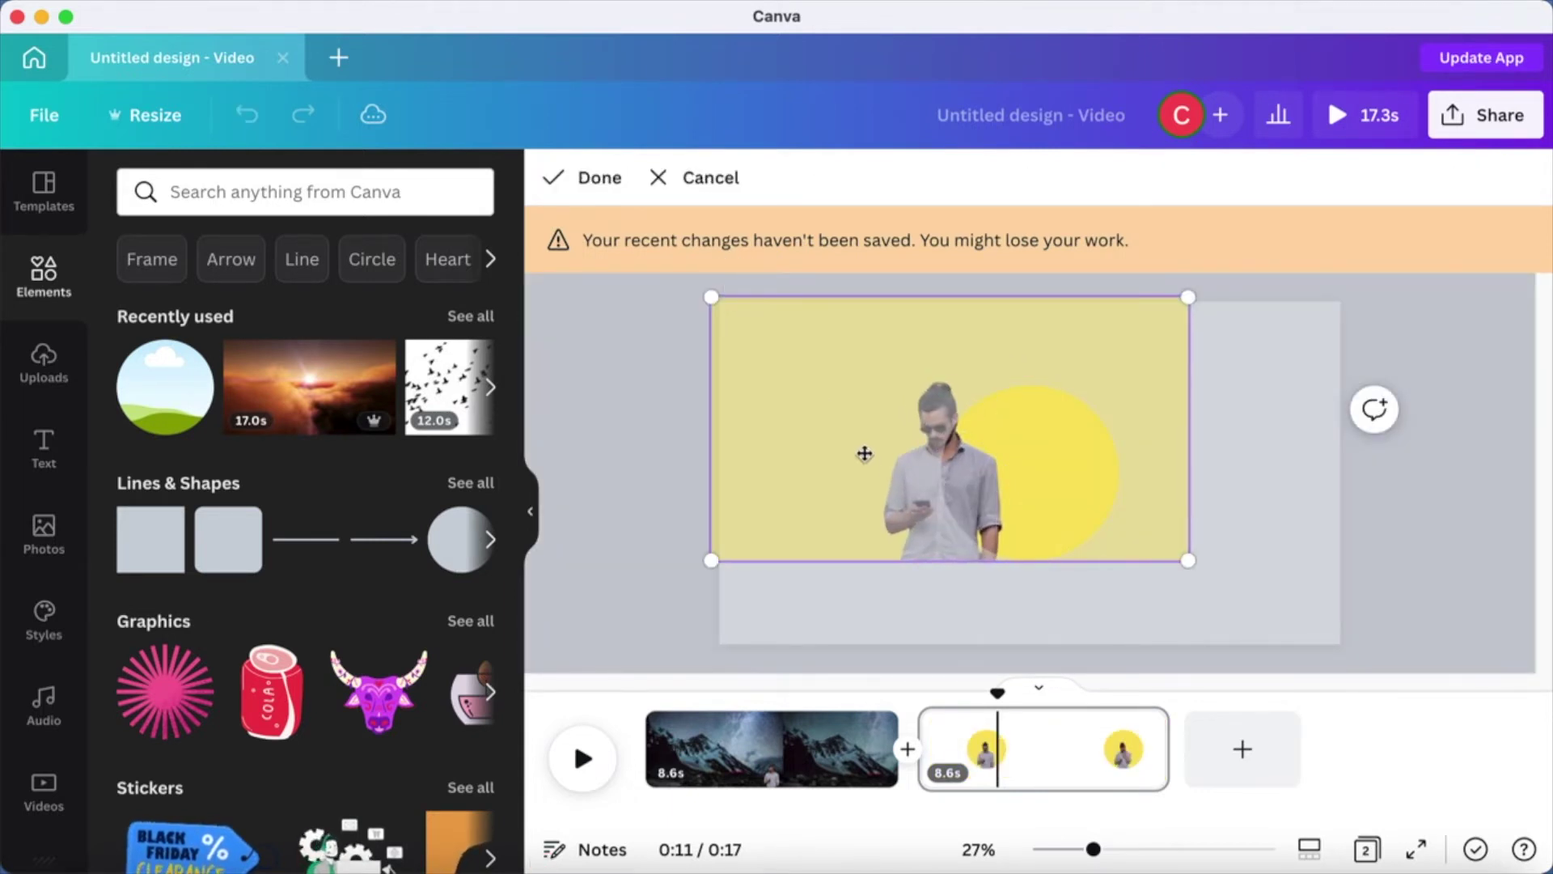
{"action": "left_click_drag", "start_coordinate": [858, 466], "coordinate": [955, 475]}
{"action": "left_click", "coordinate": [1288, 617]}
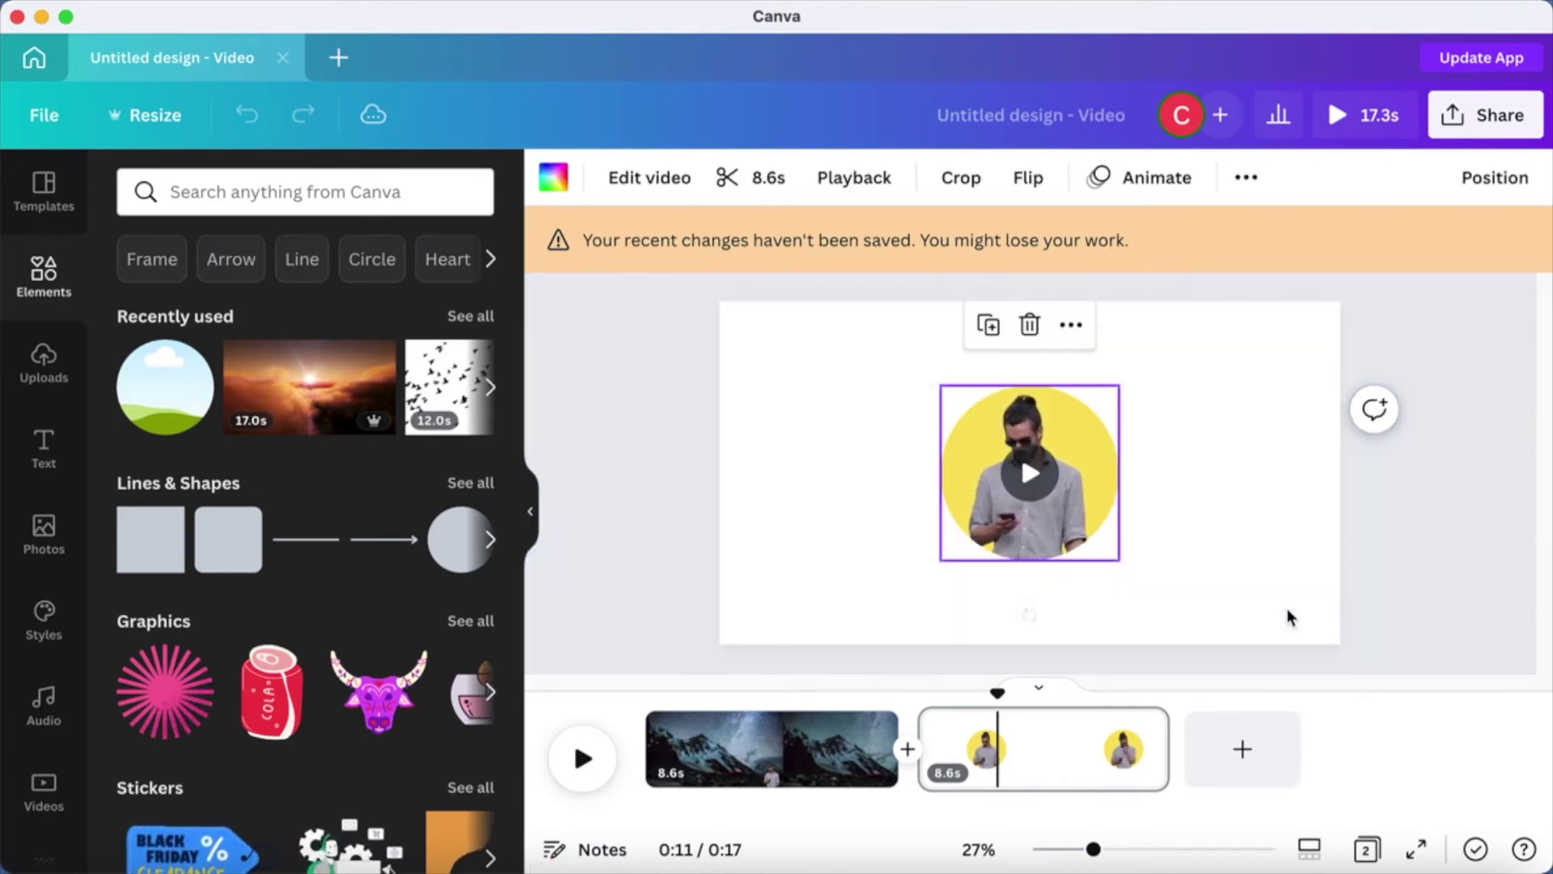
{"action": "left_click_drag", "start_coordinate": [1030, 544], "coordinate": [1266, 627]}
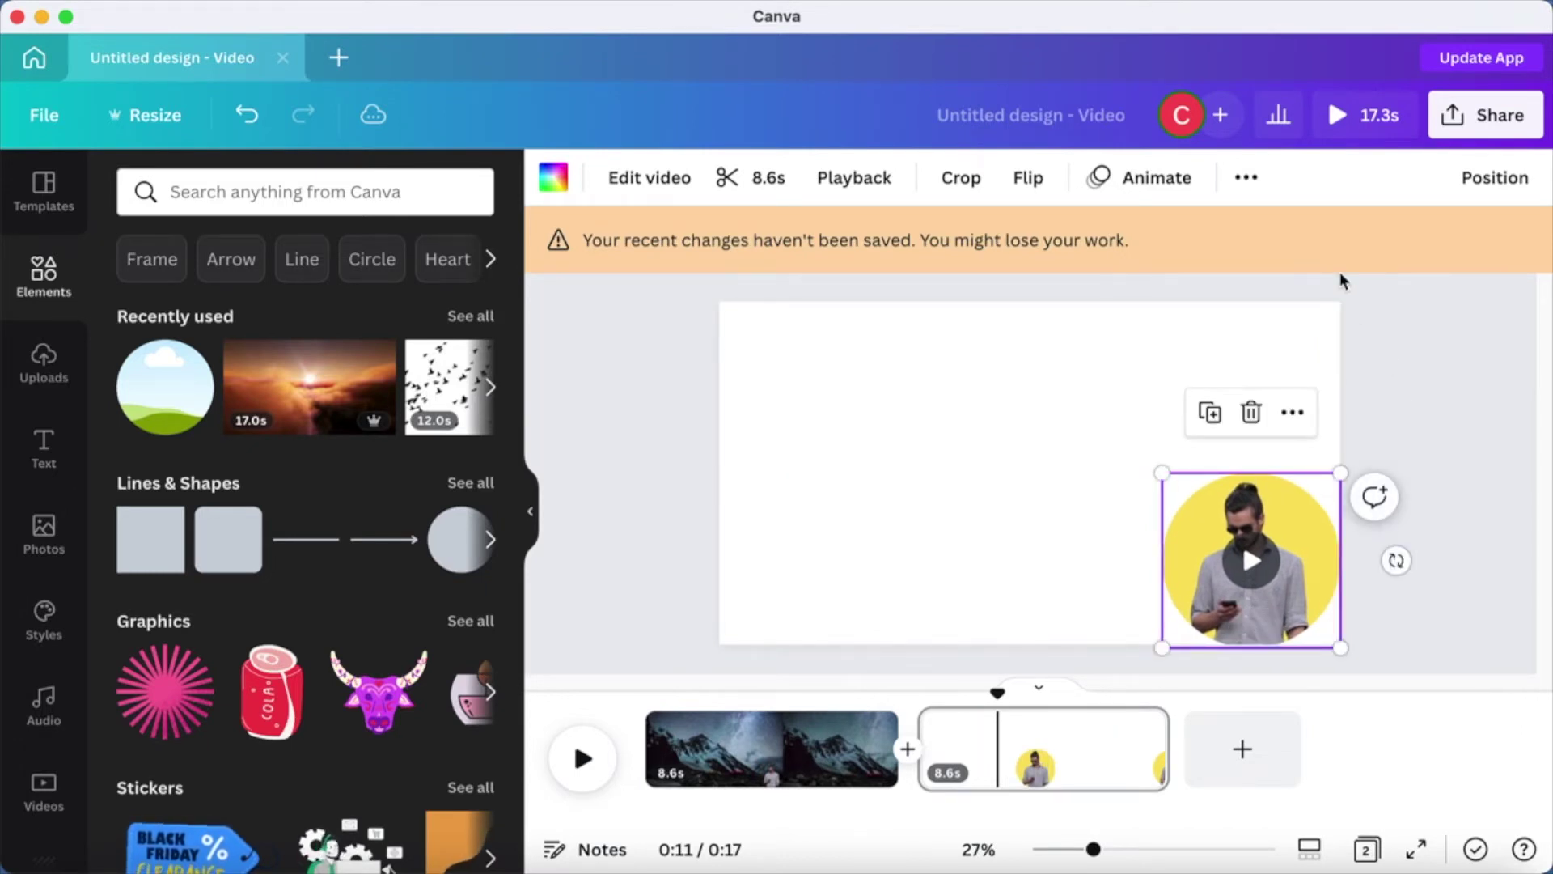
{"action": "left_click", "coordinate": [732, 364]}
{"action": "left_click", "coordinate": [629, 396]}
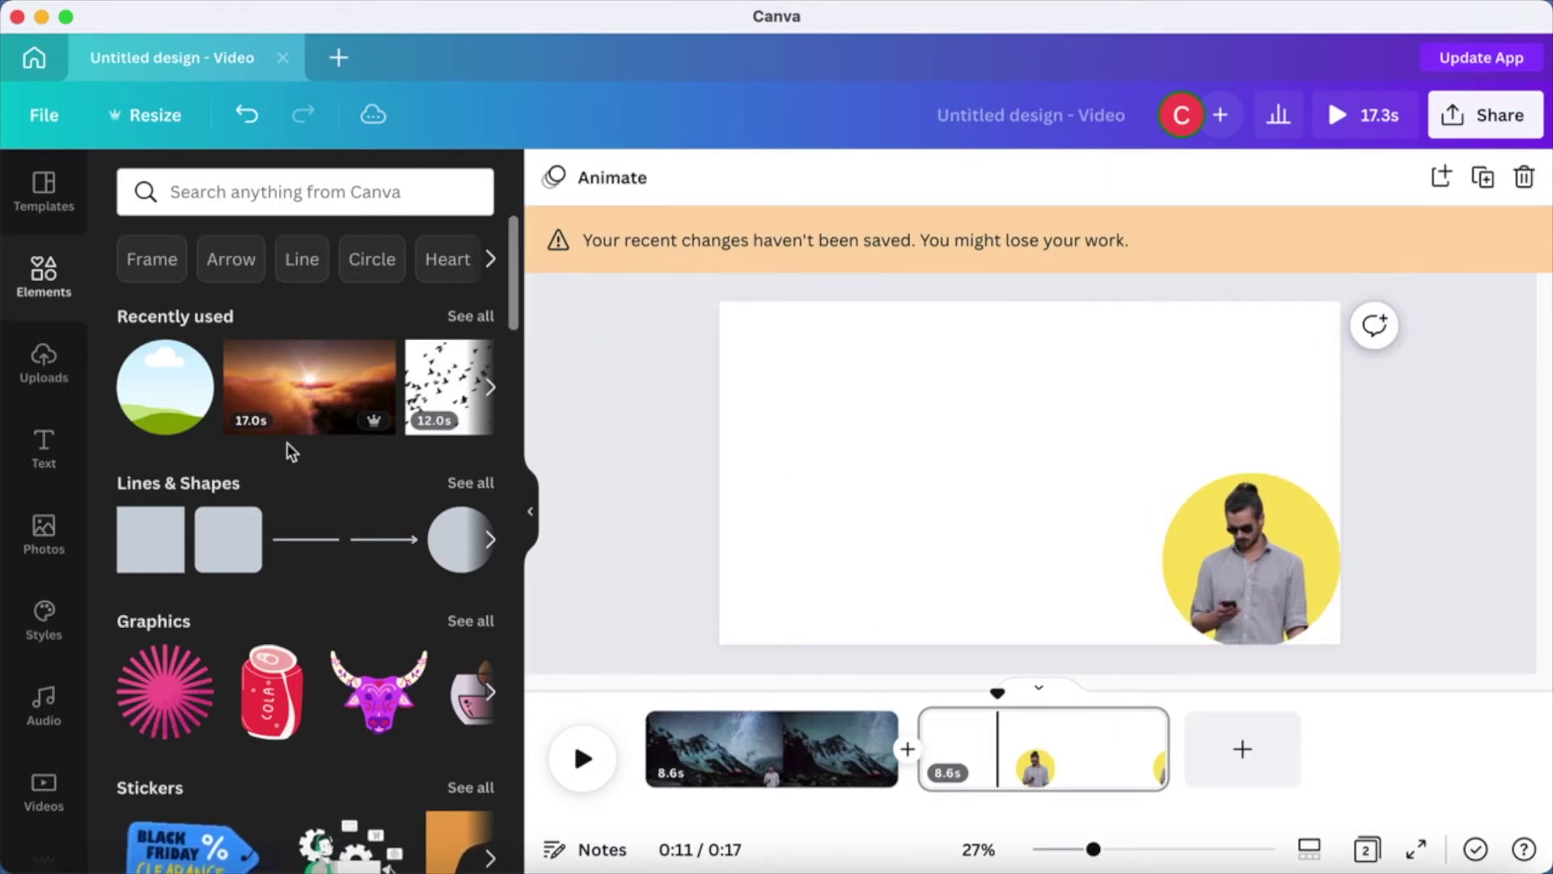
Add the sunset-over-clouds video and set it as the page background.
{"action": "left_click", "coordinate": [326, 427]}
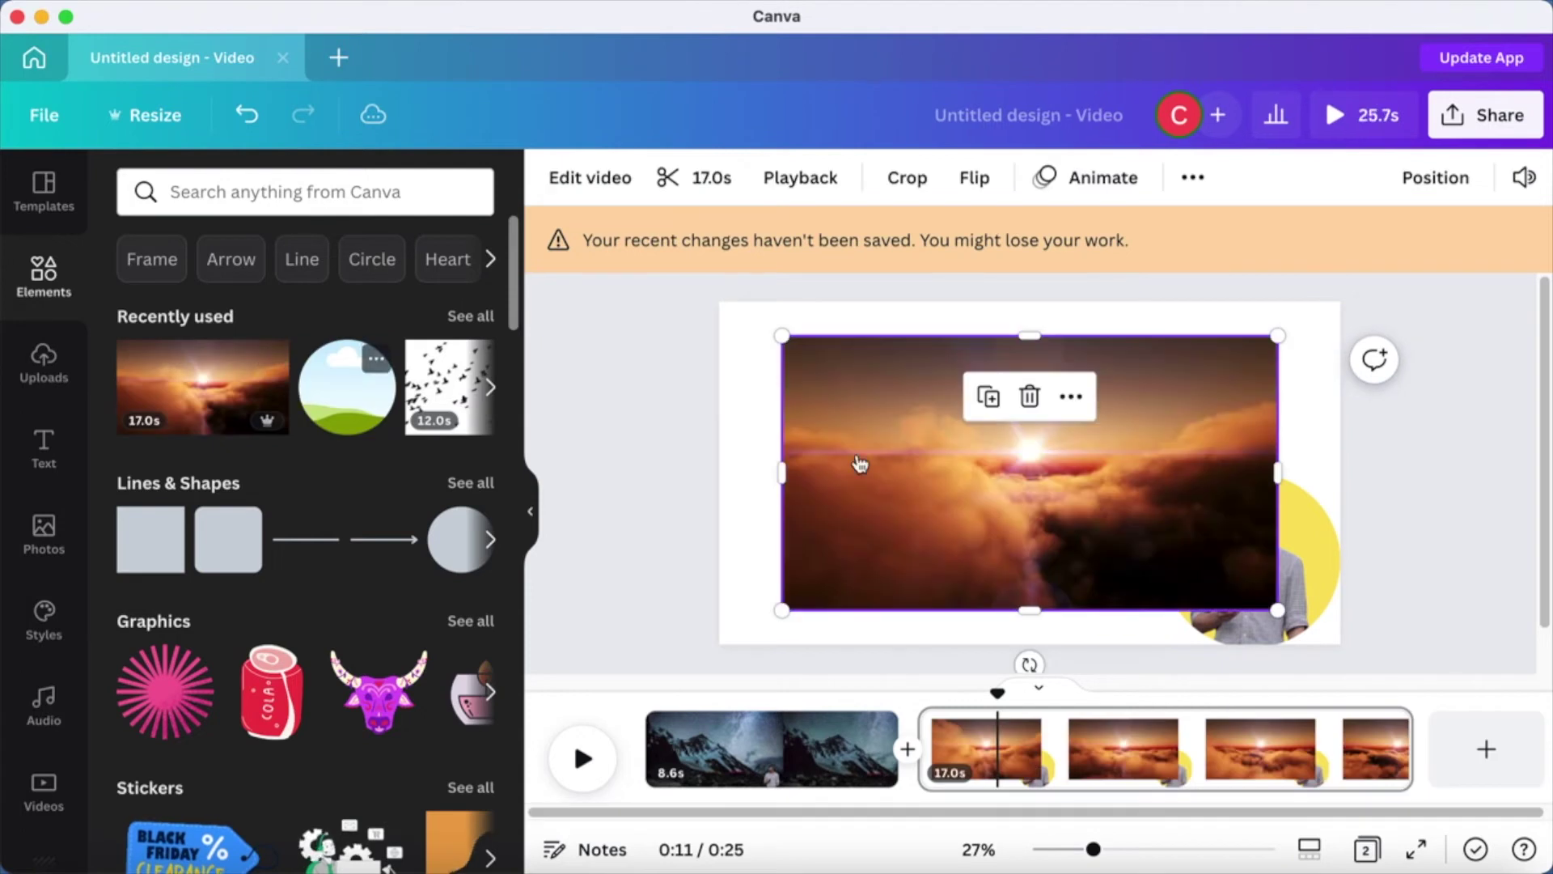
{"action": "right_click", "coordinate": [1043, 453]}
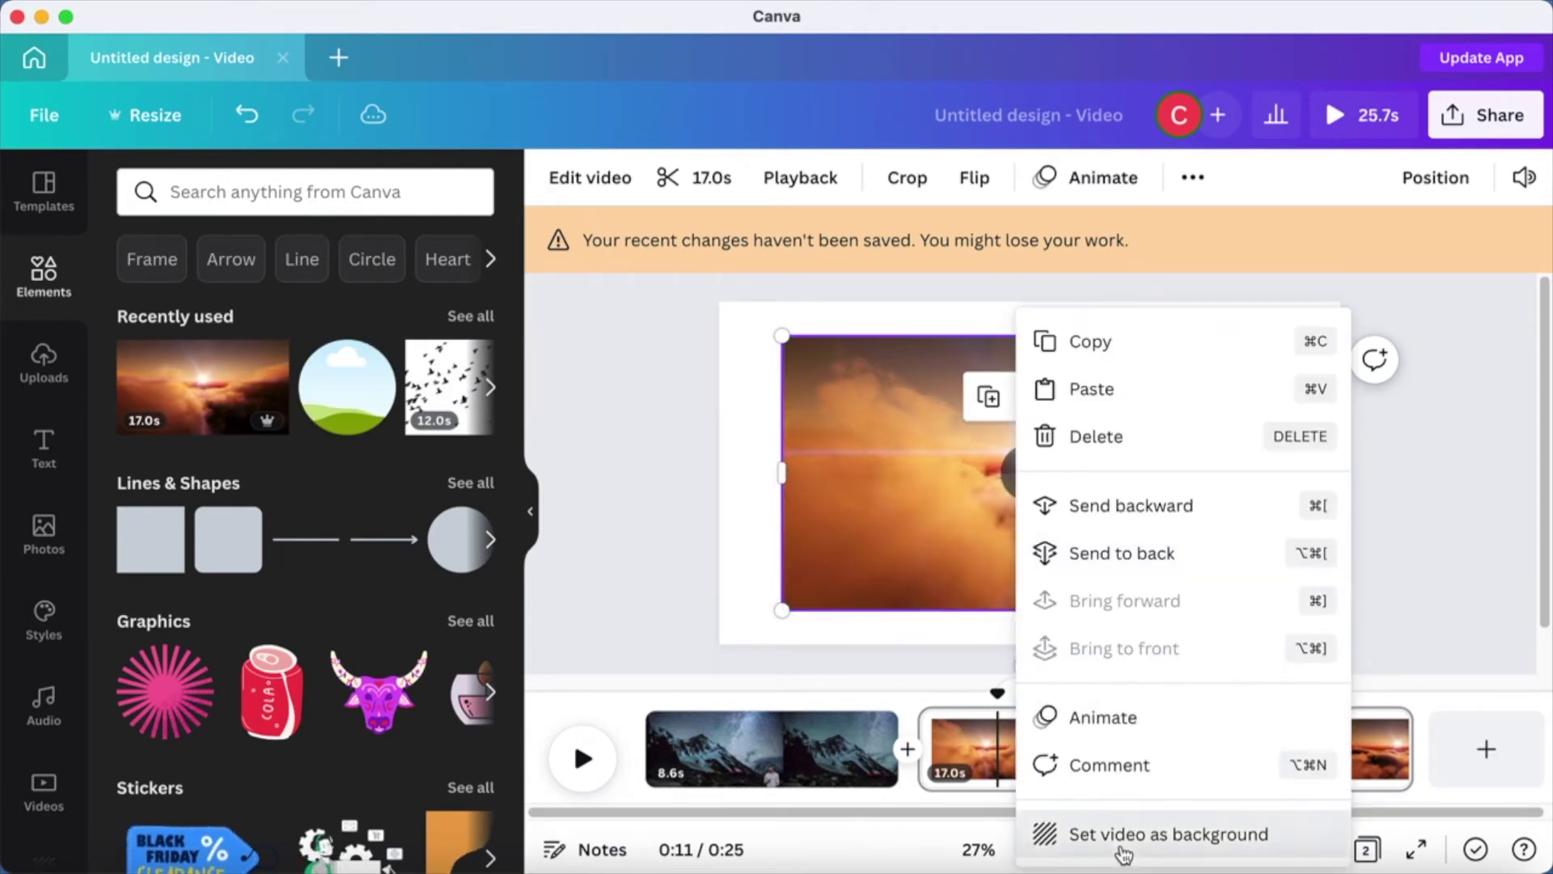
{"action": "left_click", "coordinate": [1071, 833]}
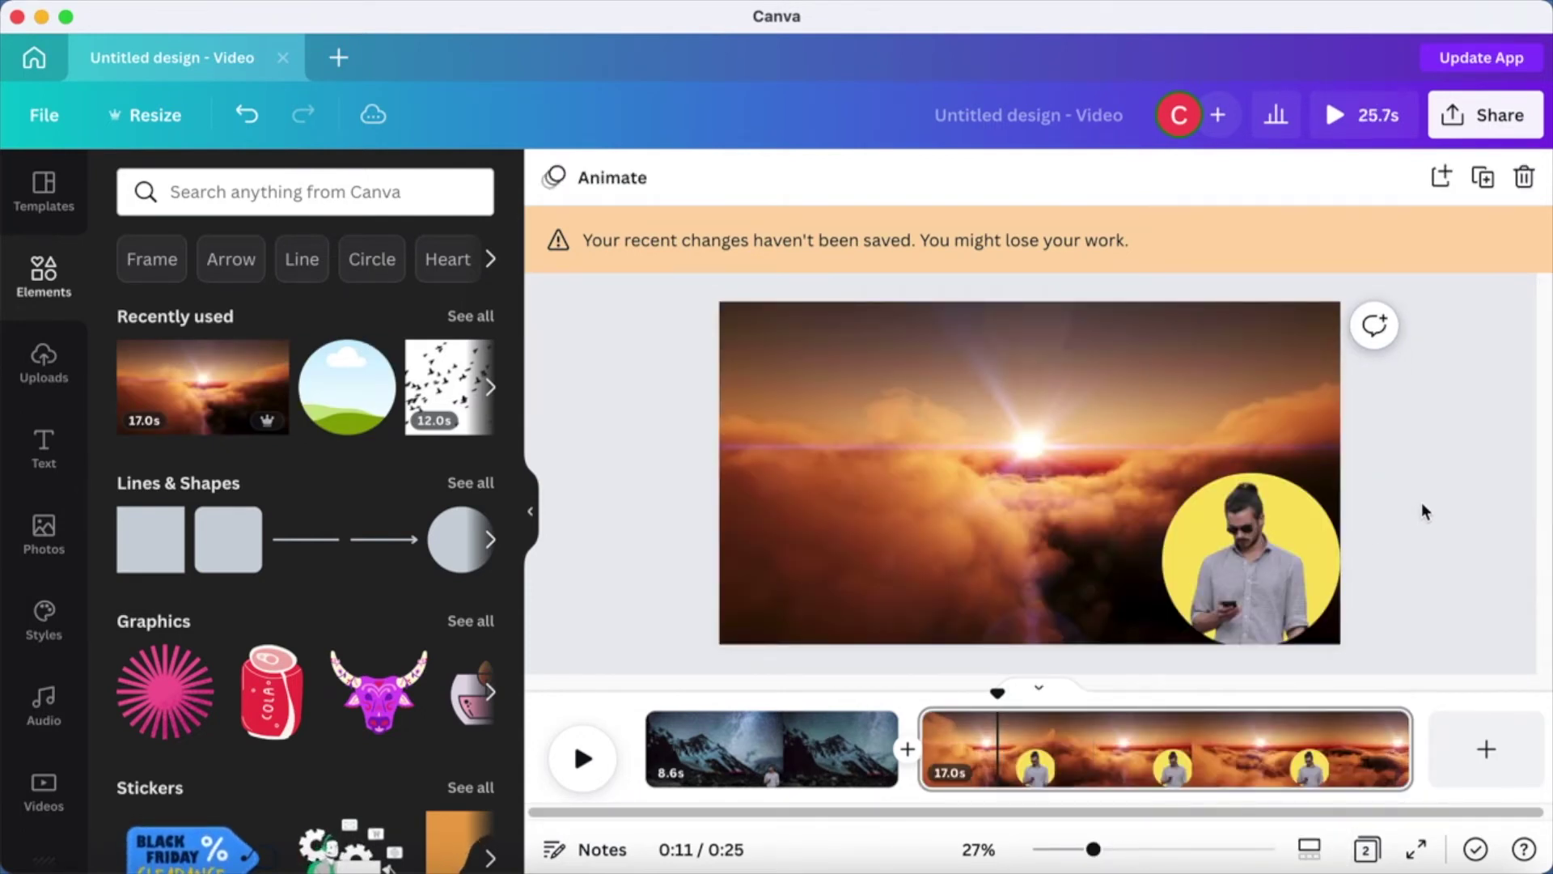
Shrink the man's circle video further into the lower-right corner.
{"action": "left_click", "coordinate": [1262, 510]}
{"action": "left_click_drag", "start_coordinate": [1162, 441], "coordinate": [1231, 507]}
{"action": "left_click", "coordinate": [1391, 470]}
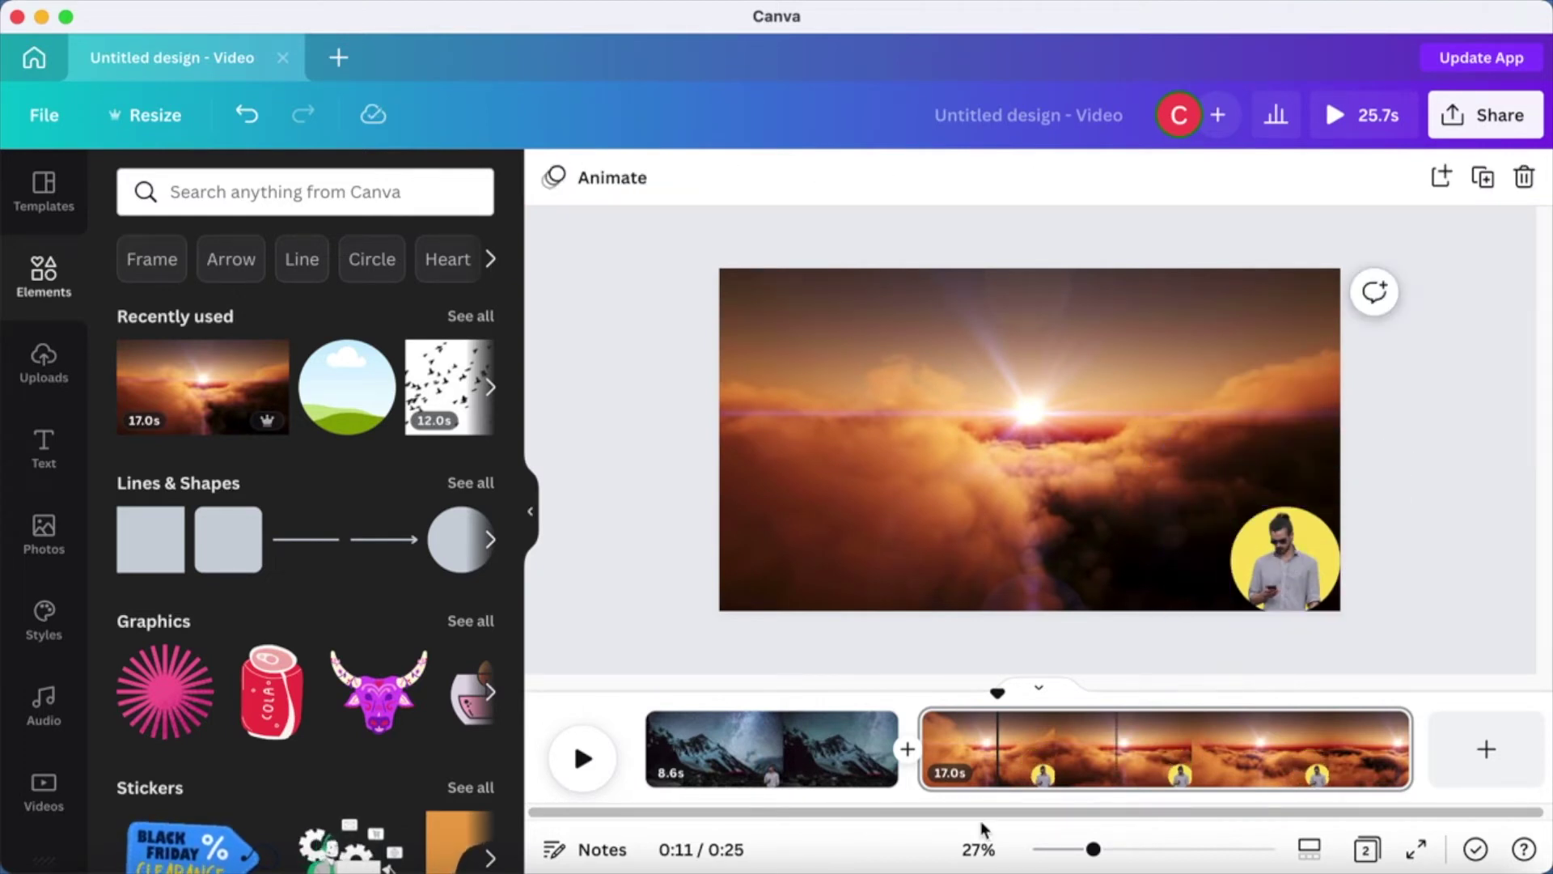
{"action": "left_click", "coordinate": [781, 752]}
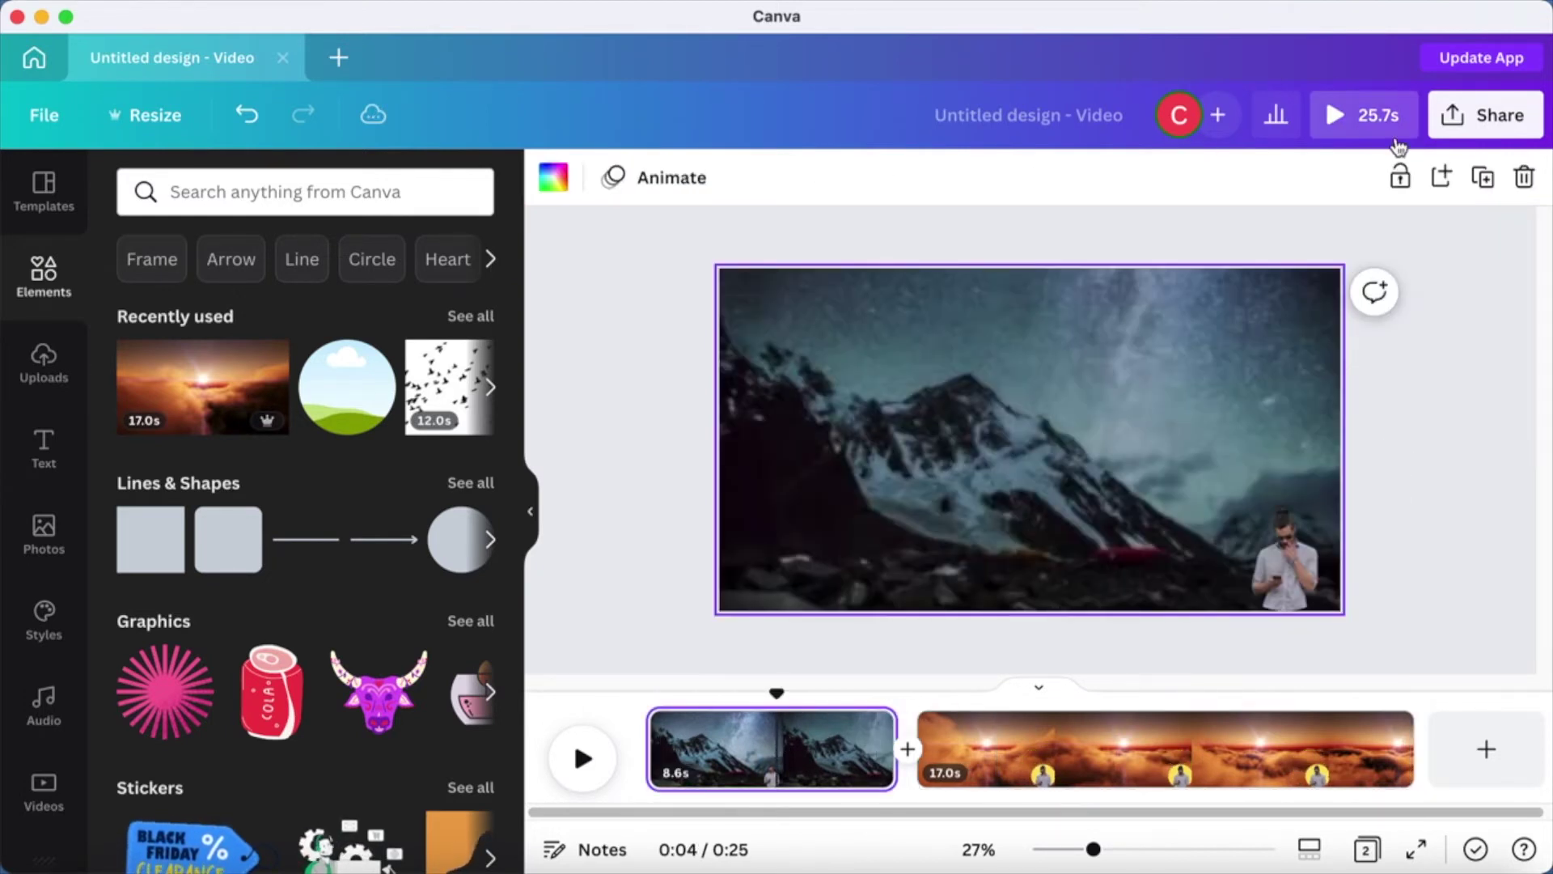
{"action": "left_click", "coordinate": [1359, 122]}
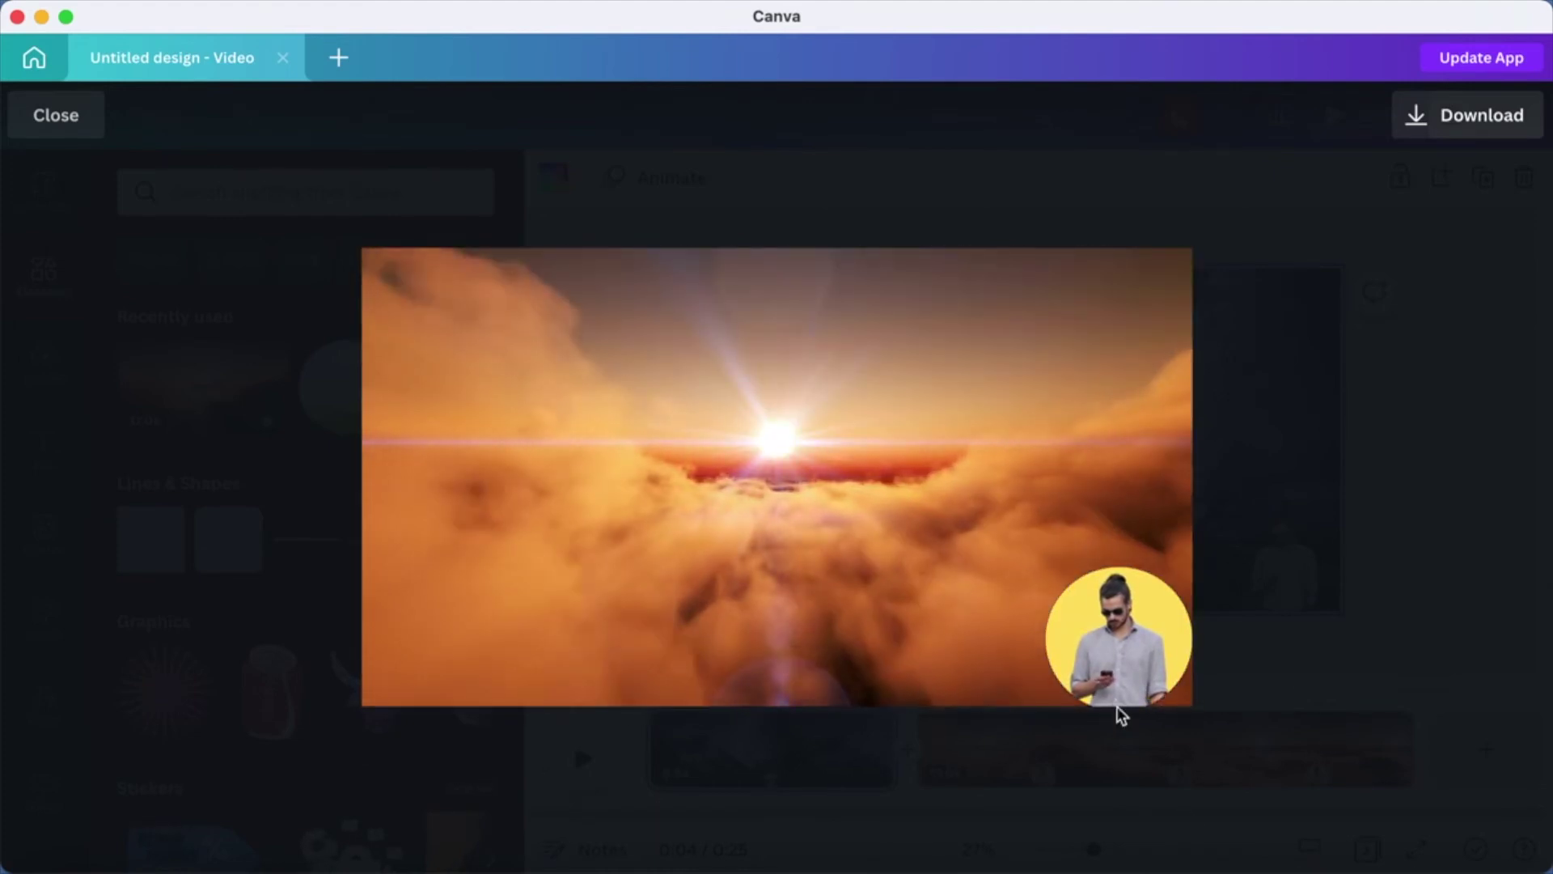
{"action": "mouse_move", "coordinate": [1187, 639]}
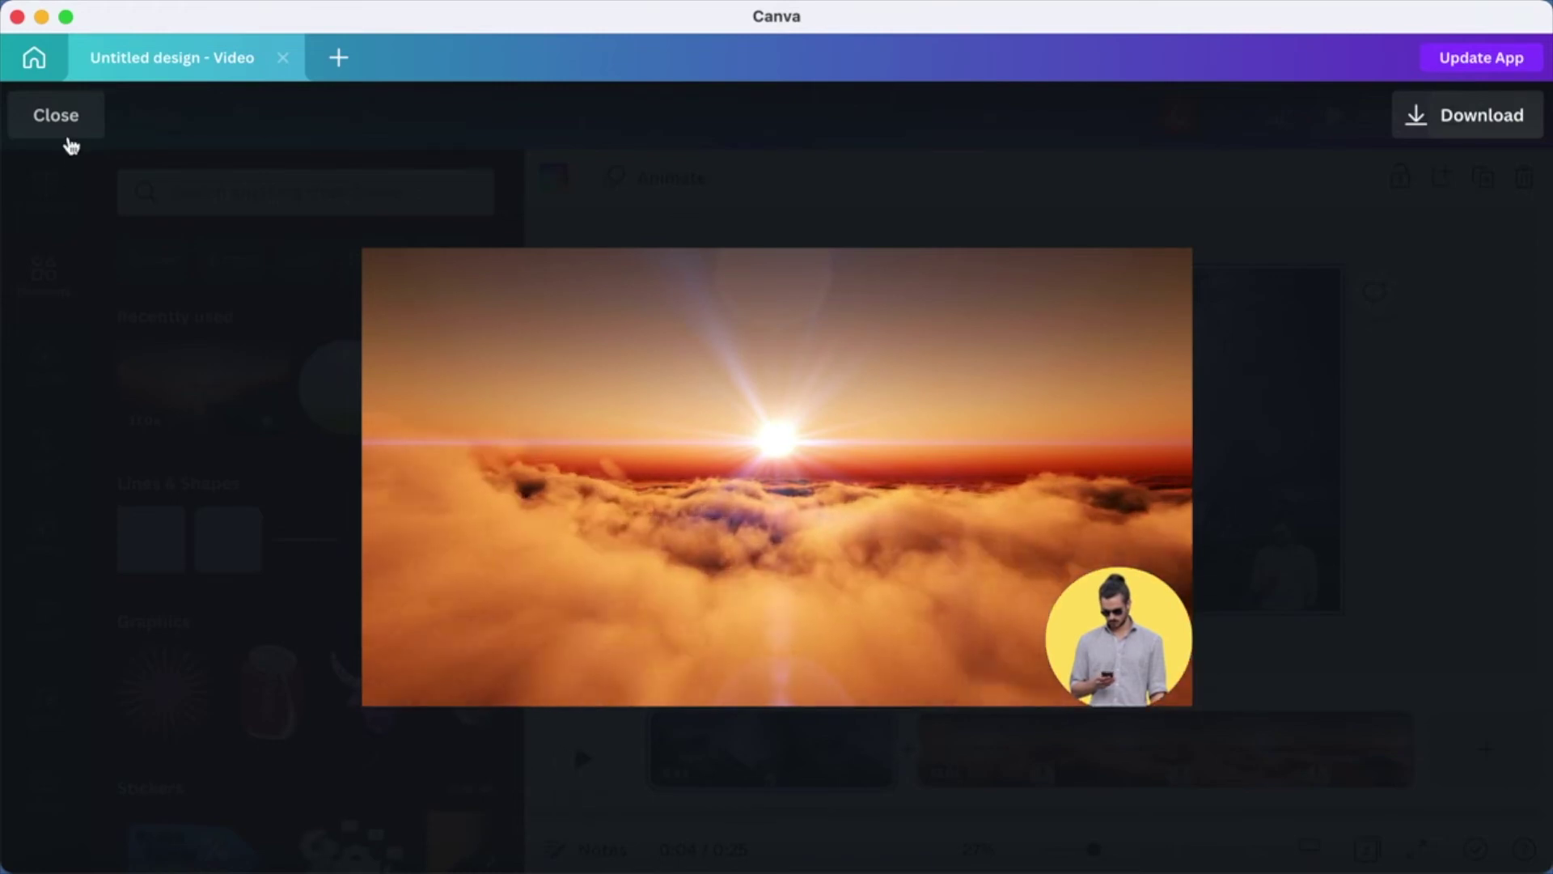
{"action": "left_click", "coordinate": [56, 115]}
{"action": "left_click", "coordinate": [1477, 452]}
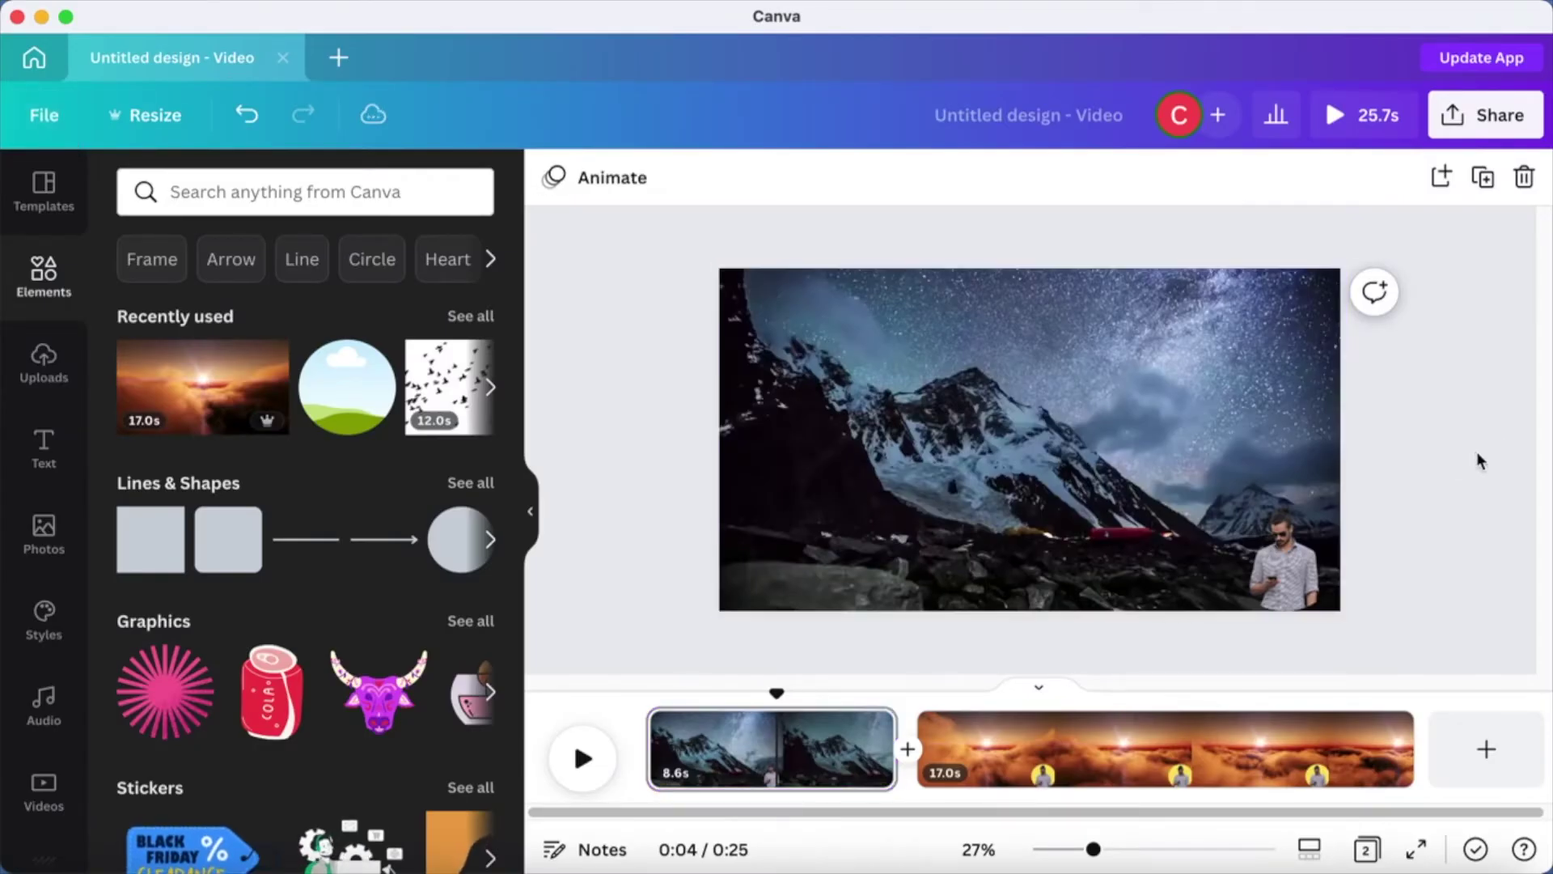
Add a third page and place the Alice GIF from the GIPHY app on it.
{"action": "left_click", "coordinate": [1501, 778]}
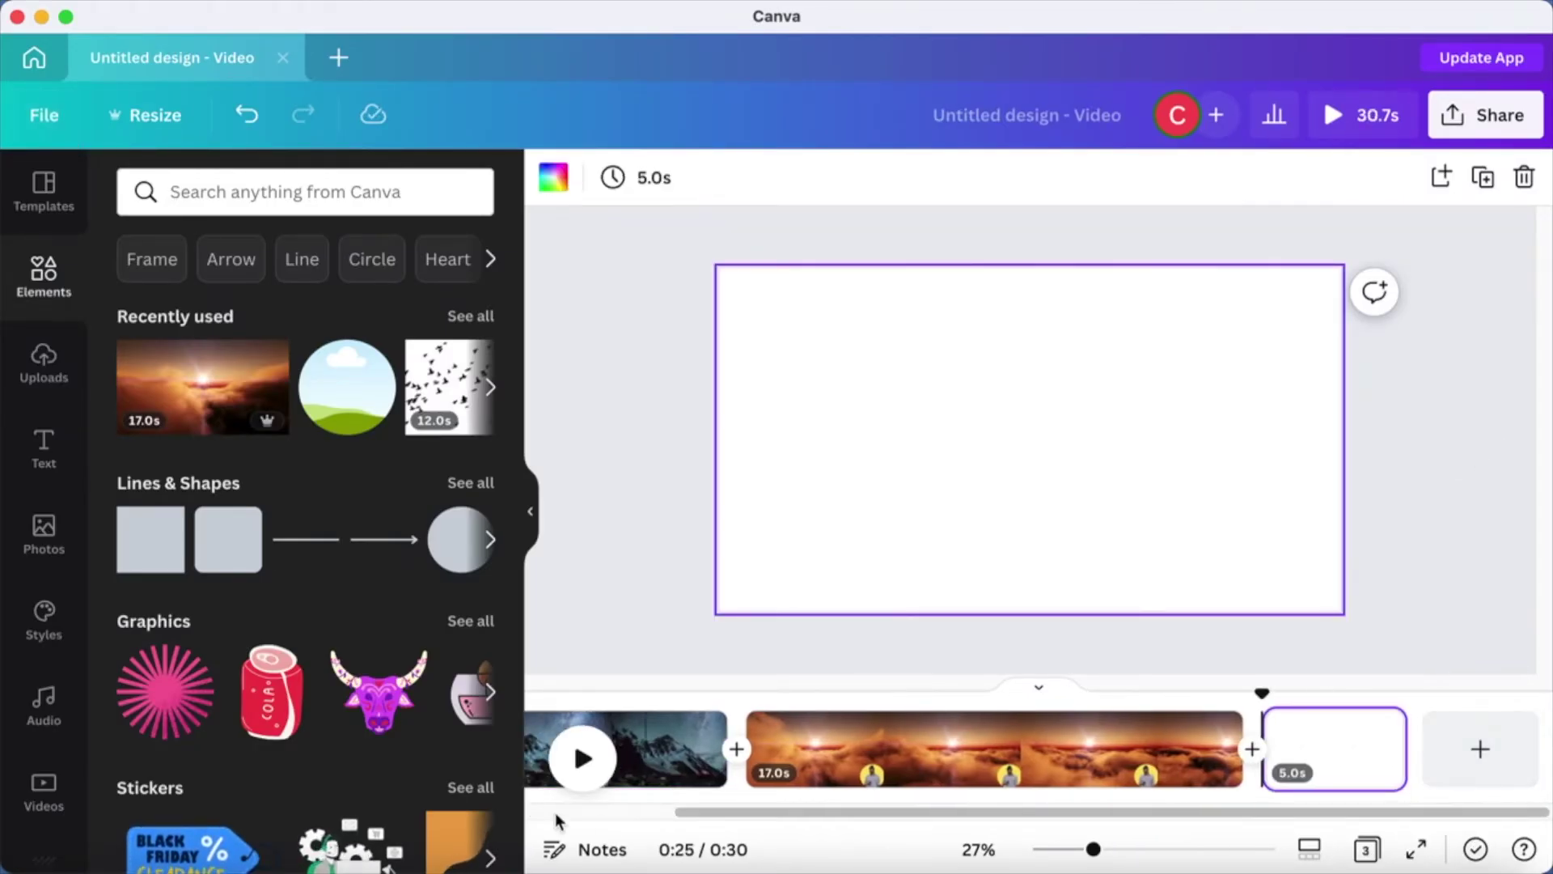
{"action": "scroll", "coordinate": [61, 695], "scroll_direction": "down", "scroll_amount": 5}
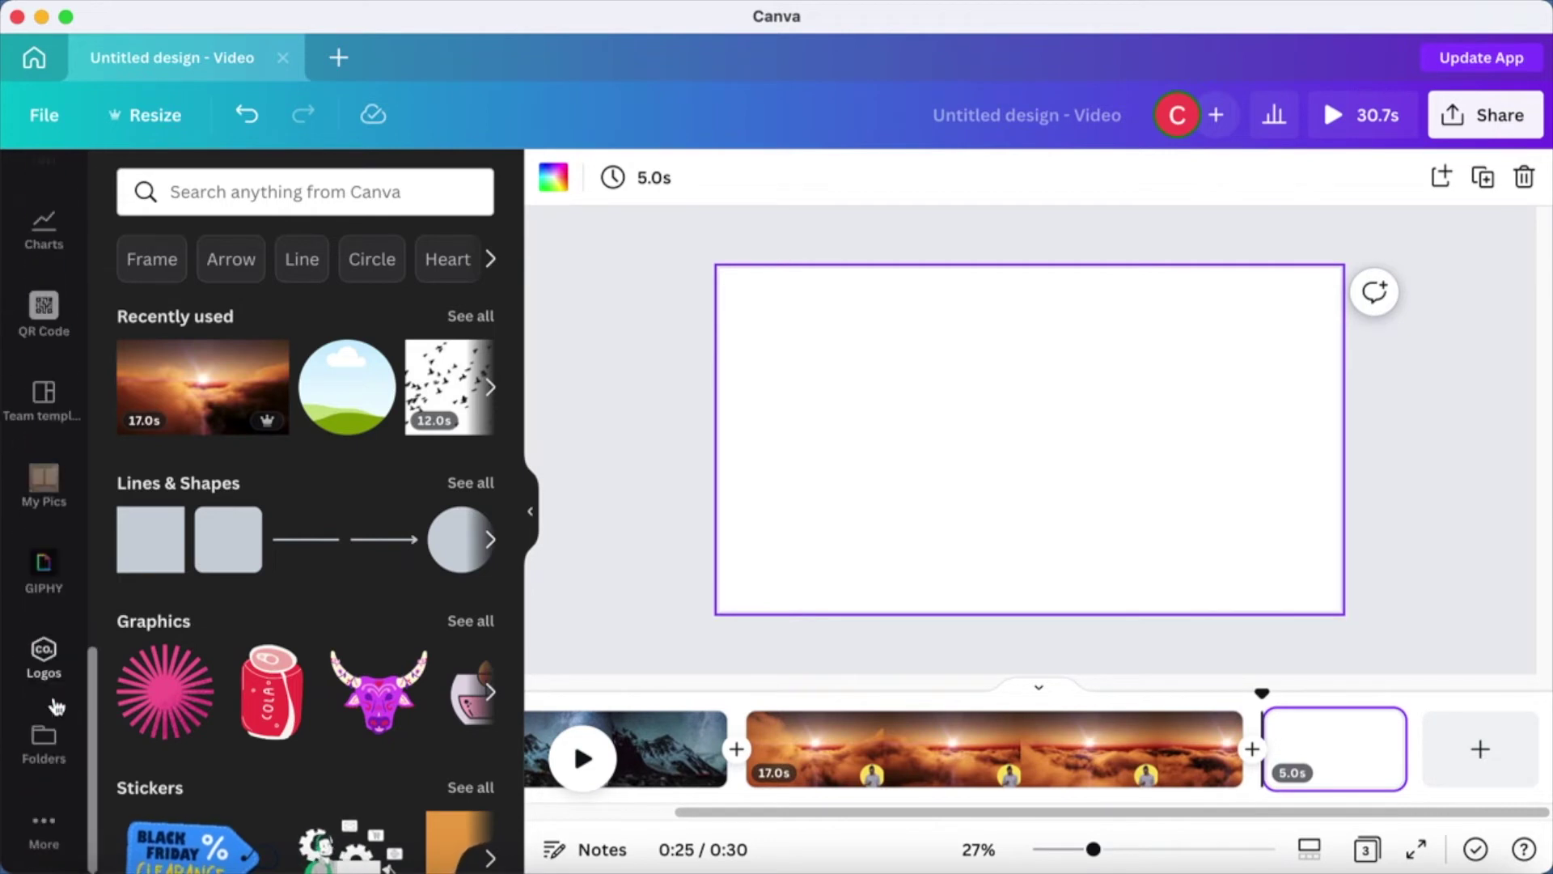
{"action": "left_click", "coordinate": [50, 833]}
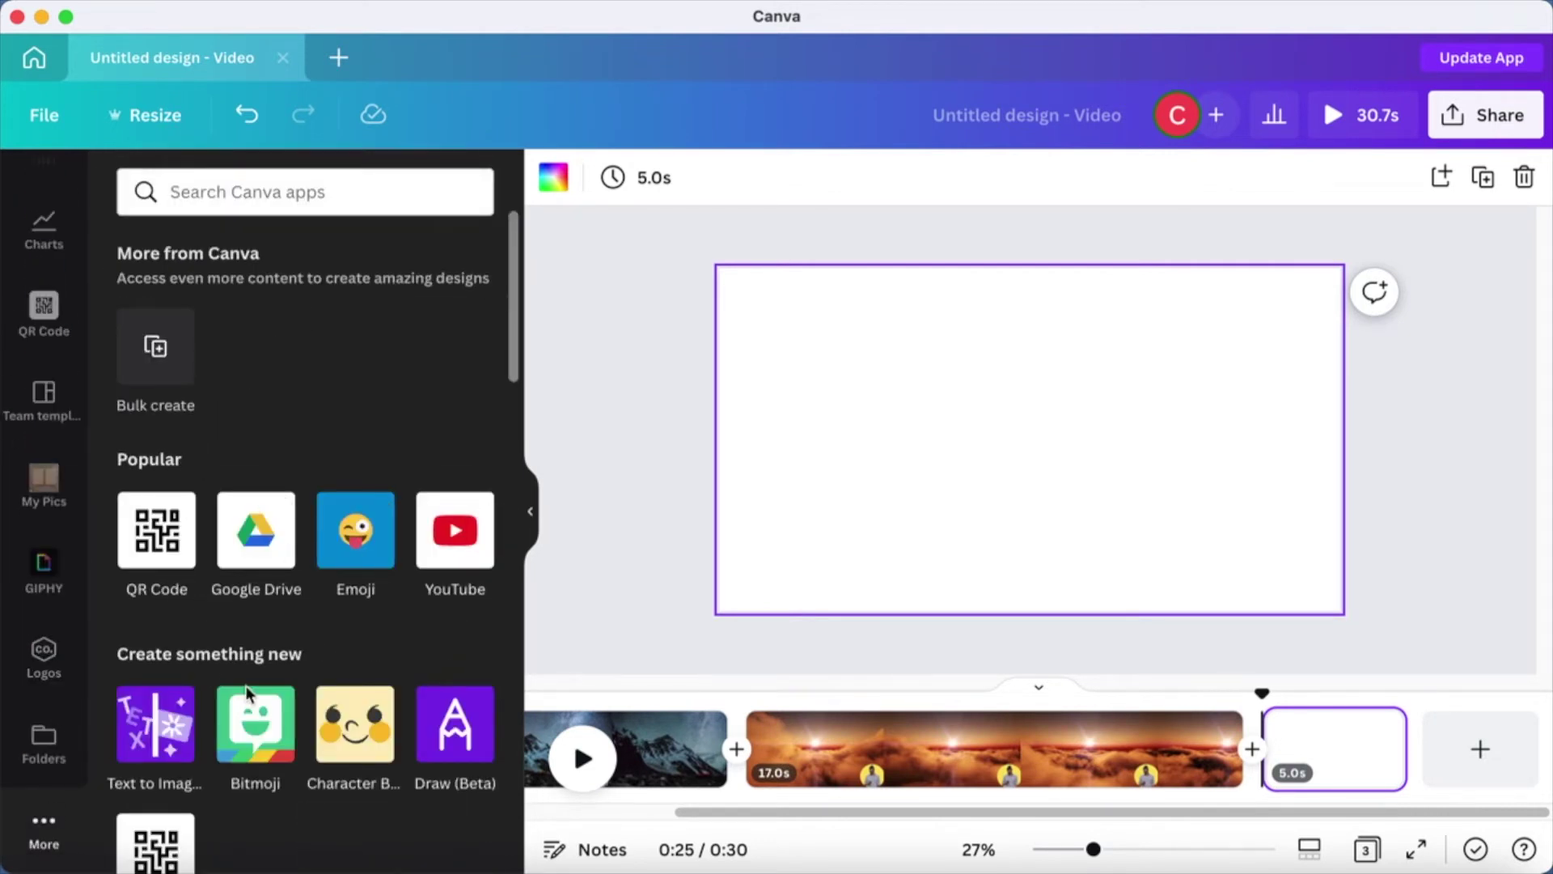
{"action": "scroll", "coordinate": [258, 695], "scroll_direction": "down", "scroll_amount": 5}
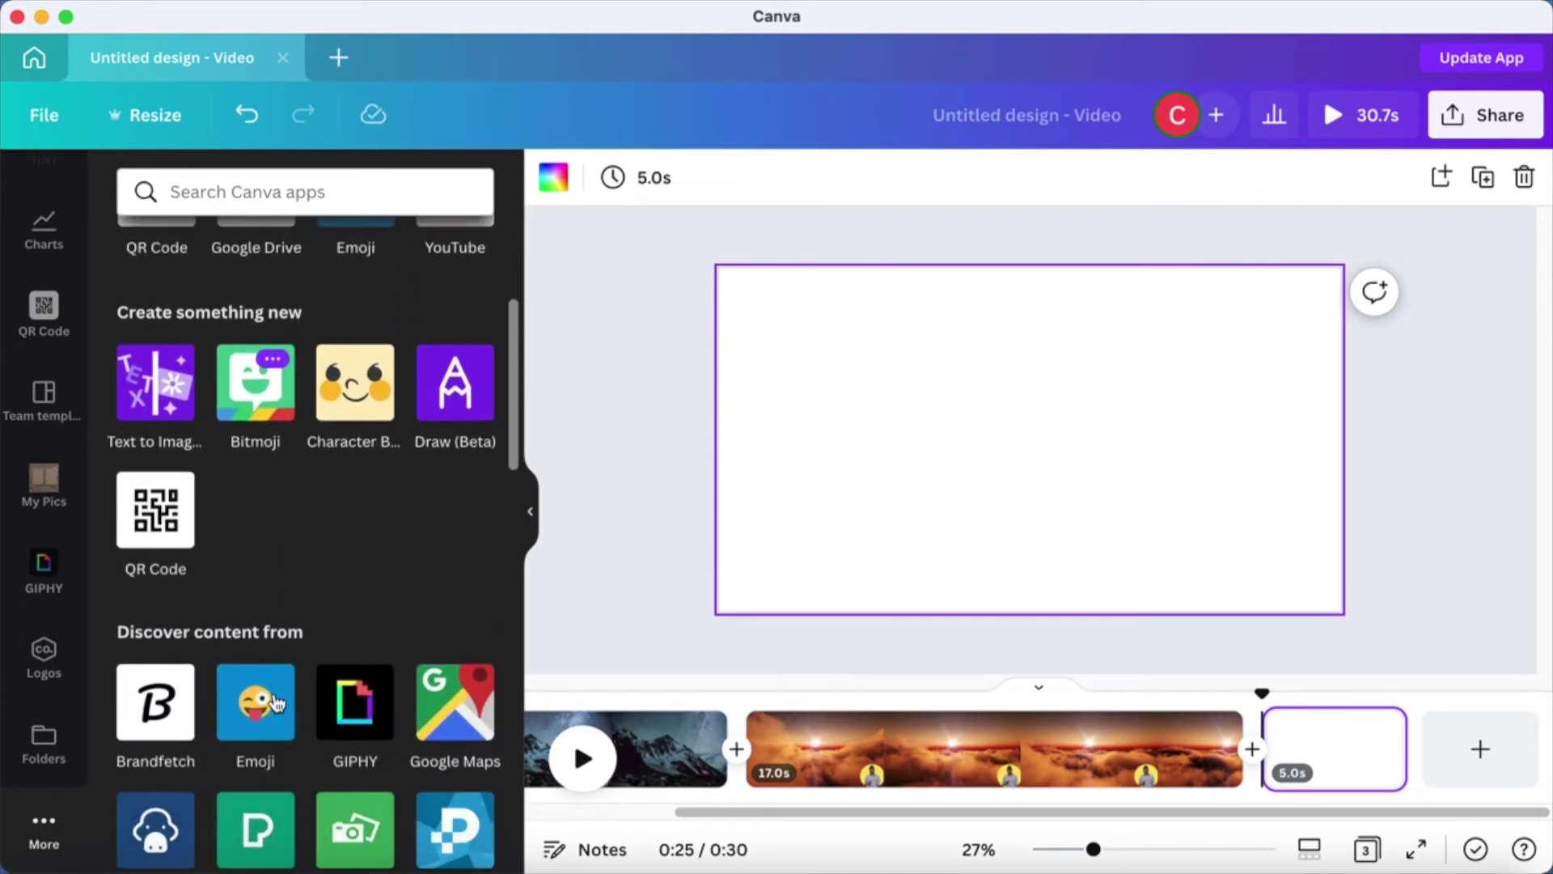
{"action": "scroll", "coordinate": [307, 702], "scroll_direction": "down", "scroll_amount": 1}
{"action": "left_click", "coordinate": [370, 679]}
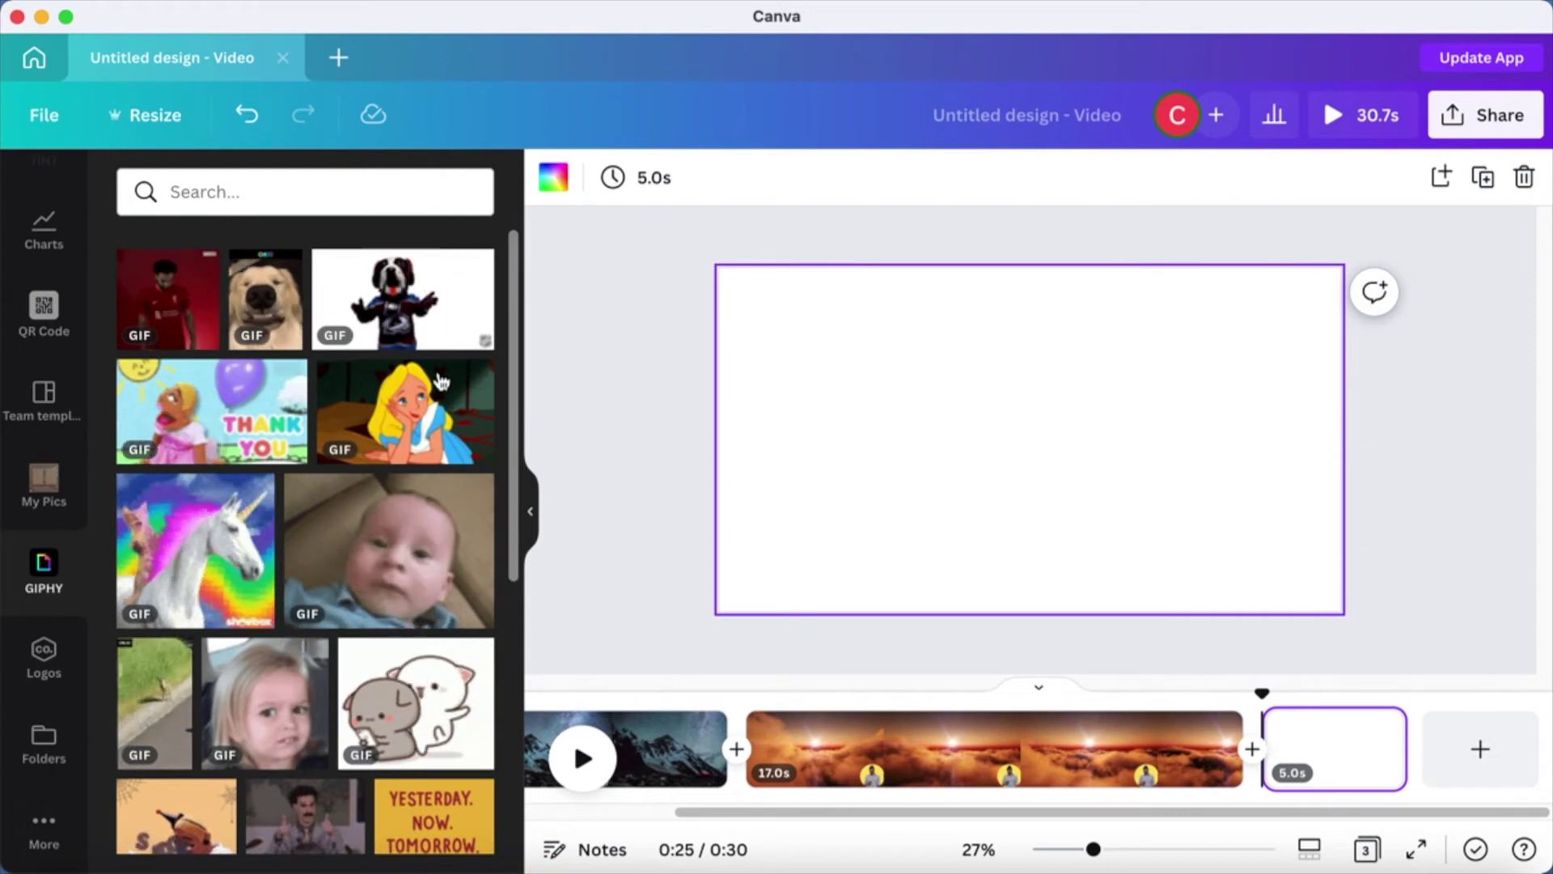
{"action": "left_click", "coordinate": [418, 415]}
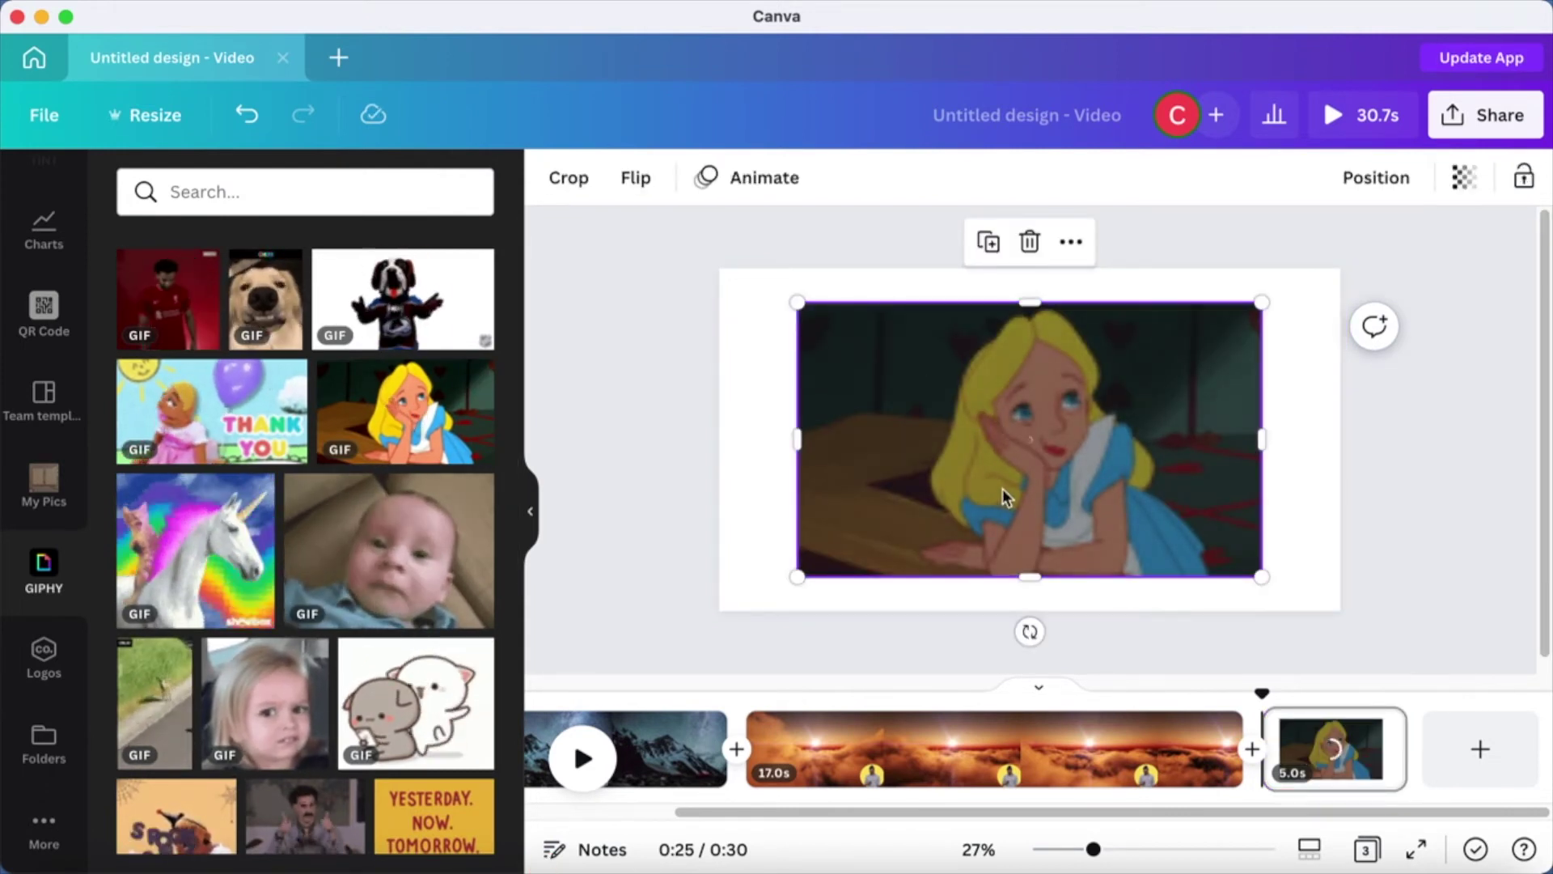
{"action": "left_click", "coordinate": [741, 499]}
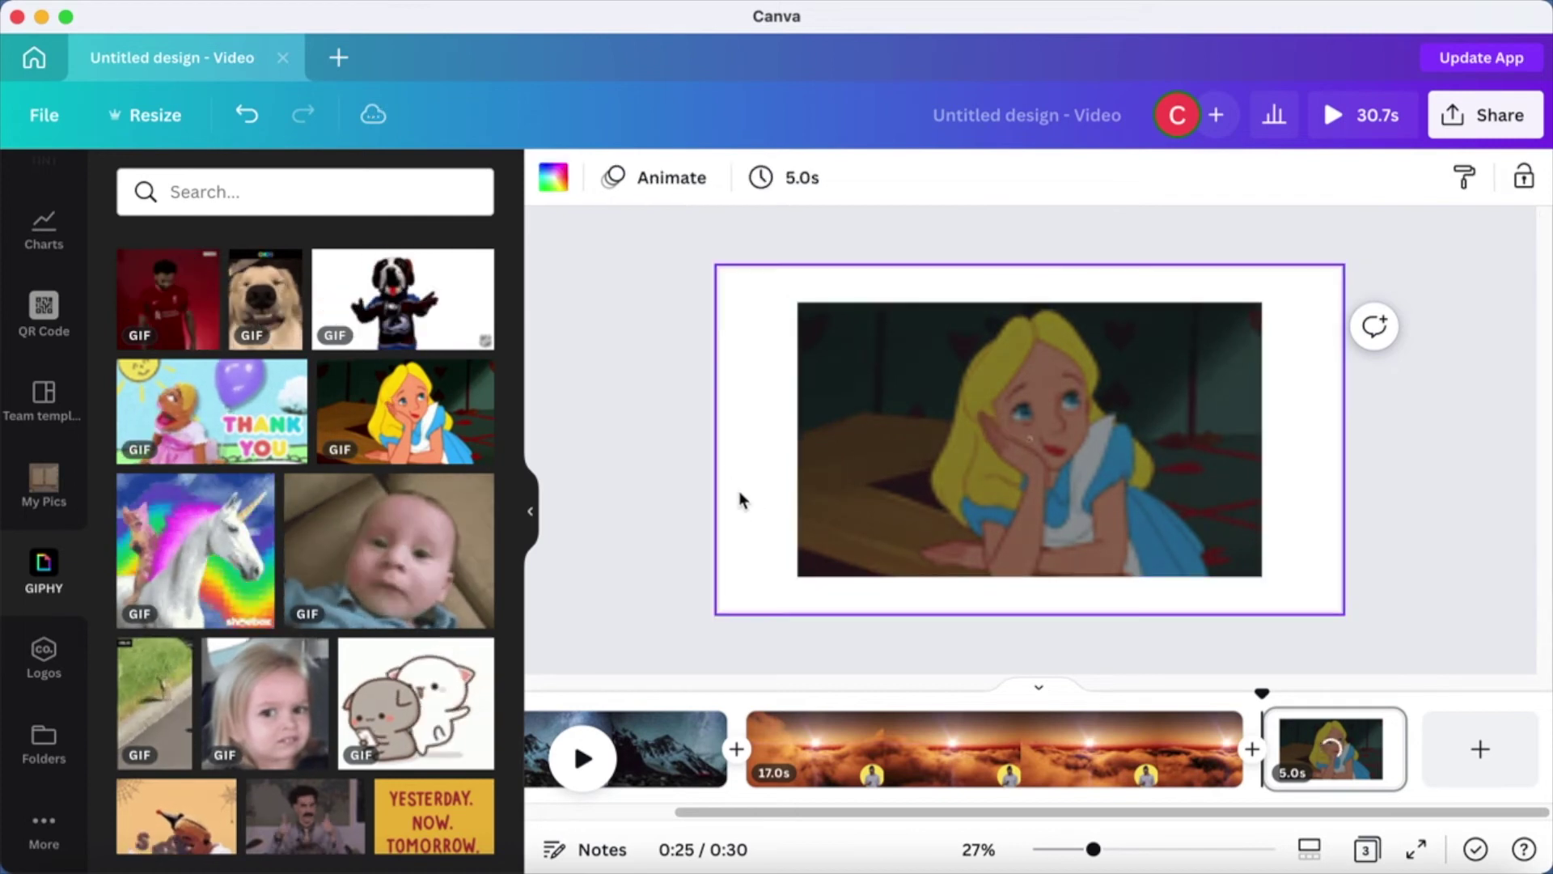
{"action": "left_click", "coordinate": [1028, 468]}
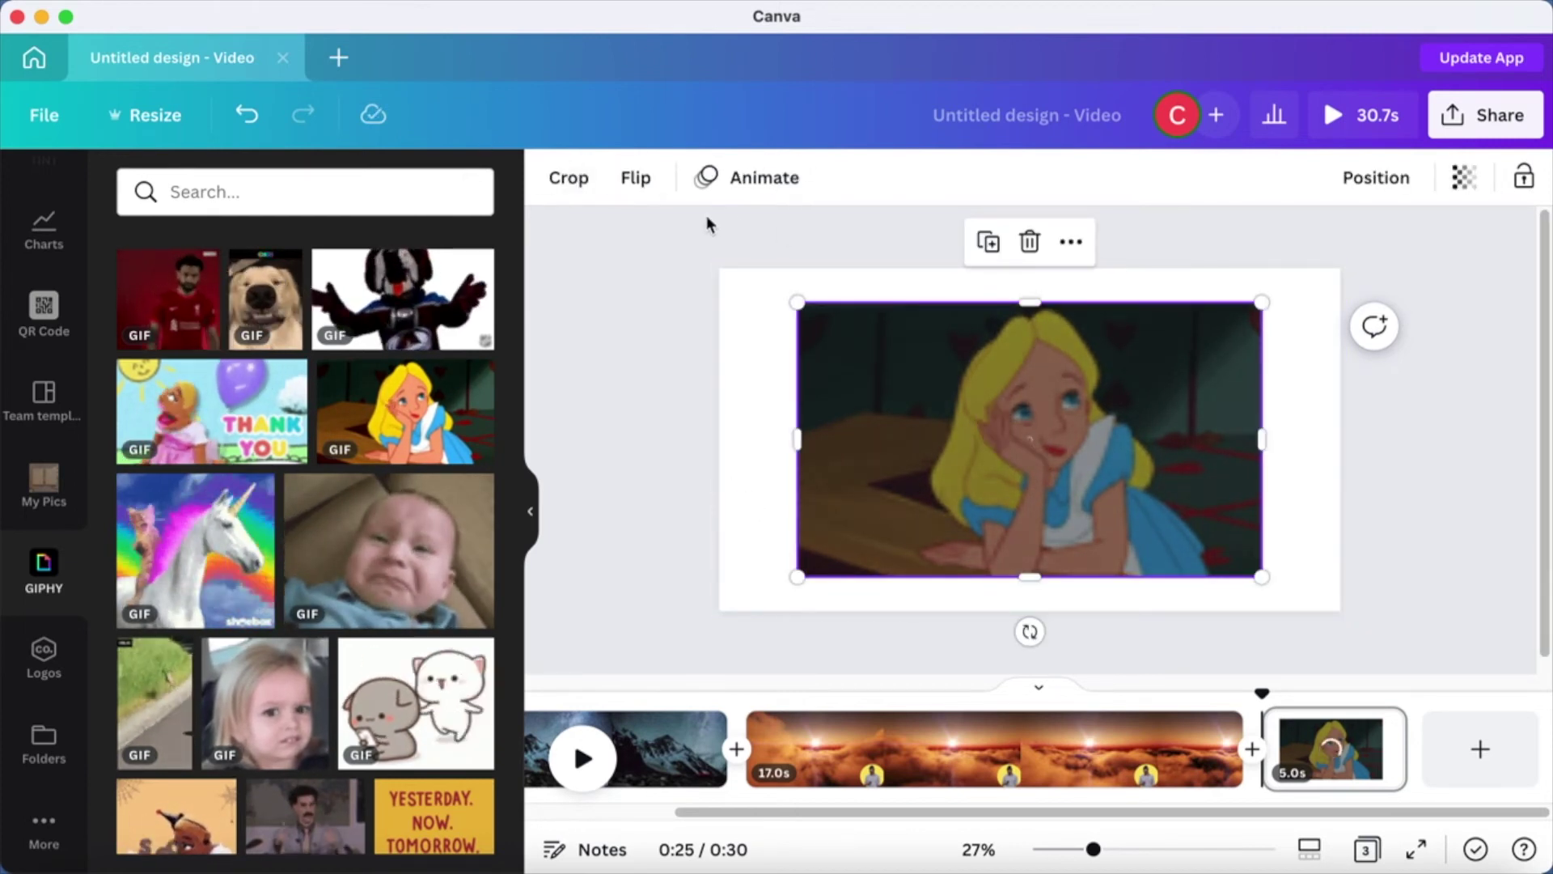
{"action": "left_click", "coordinate": [1473, 110]}
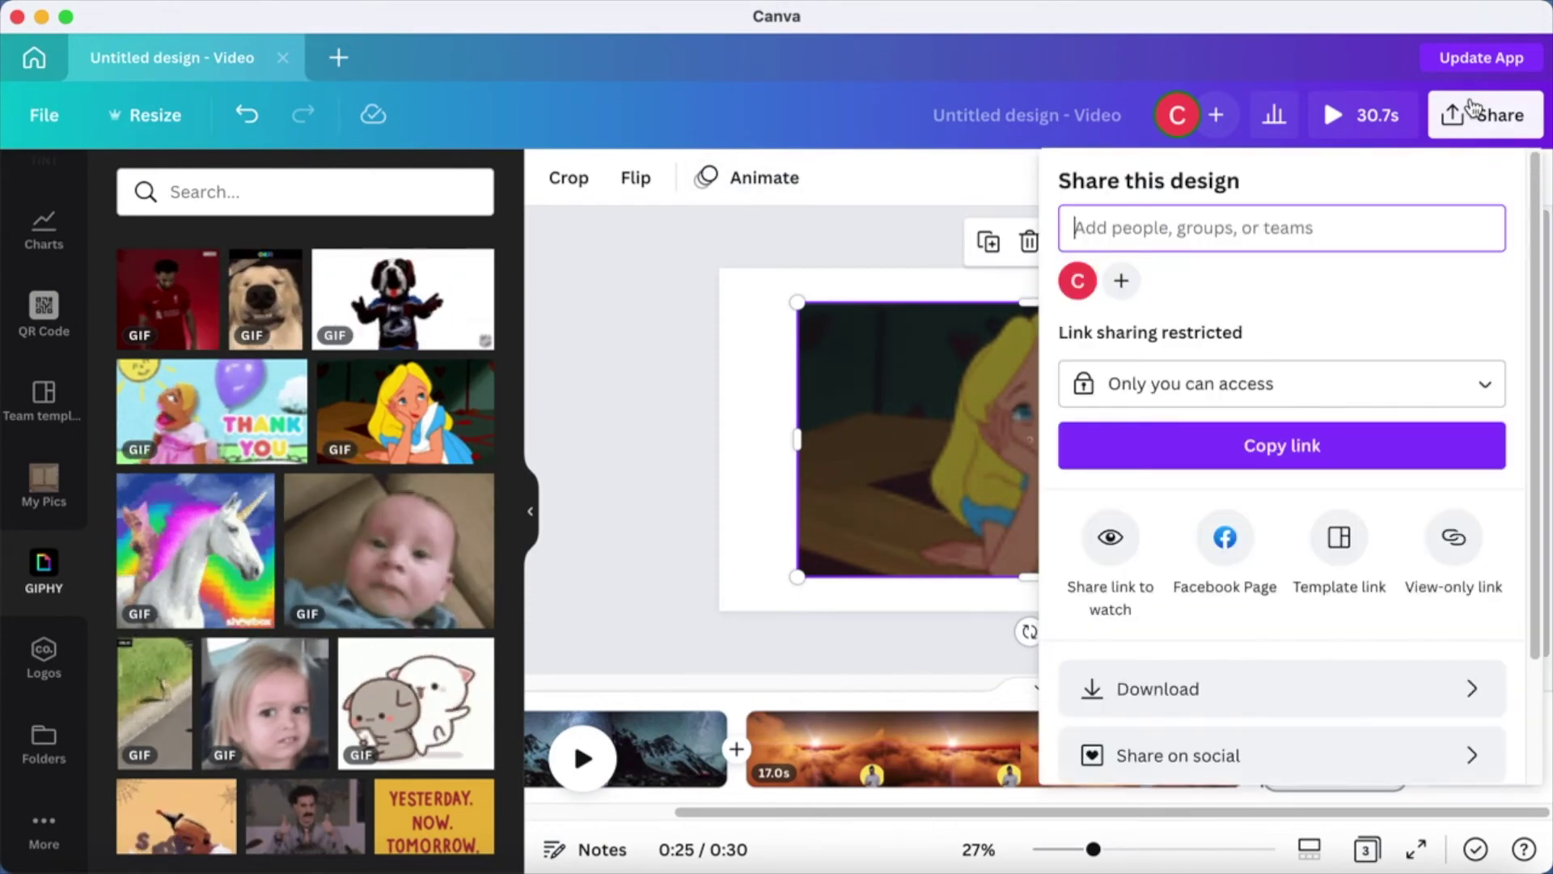
{"action": "left_click", "coordinate": [1192, 688]}
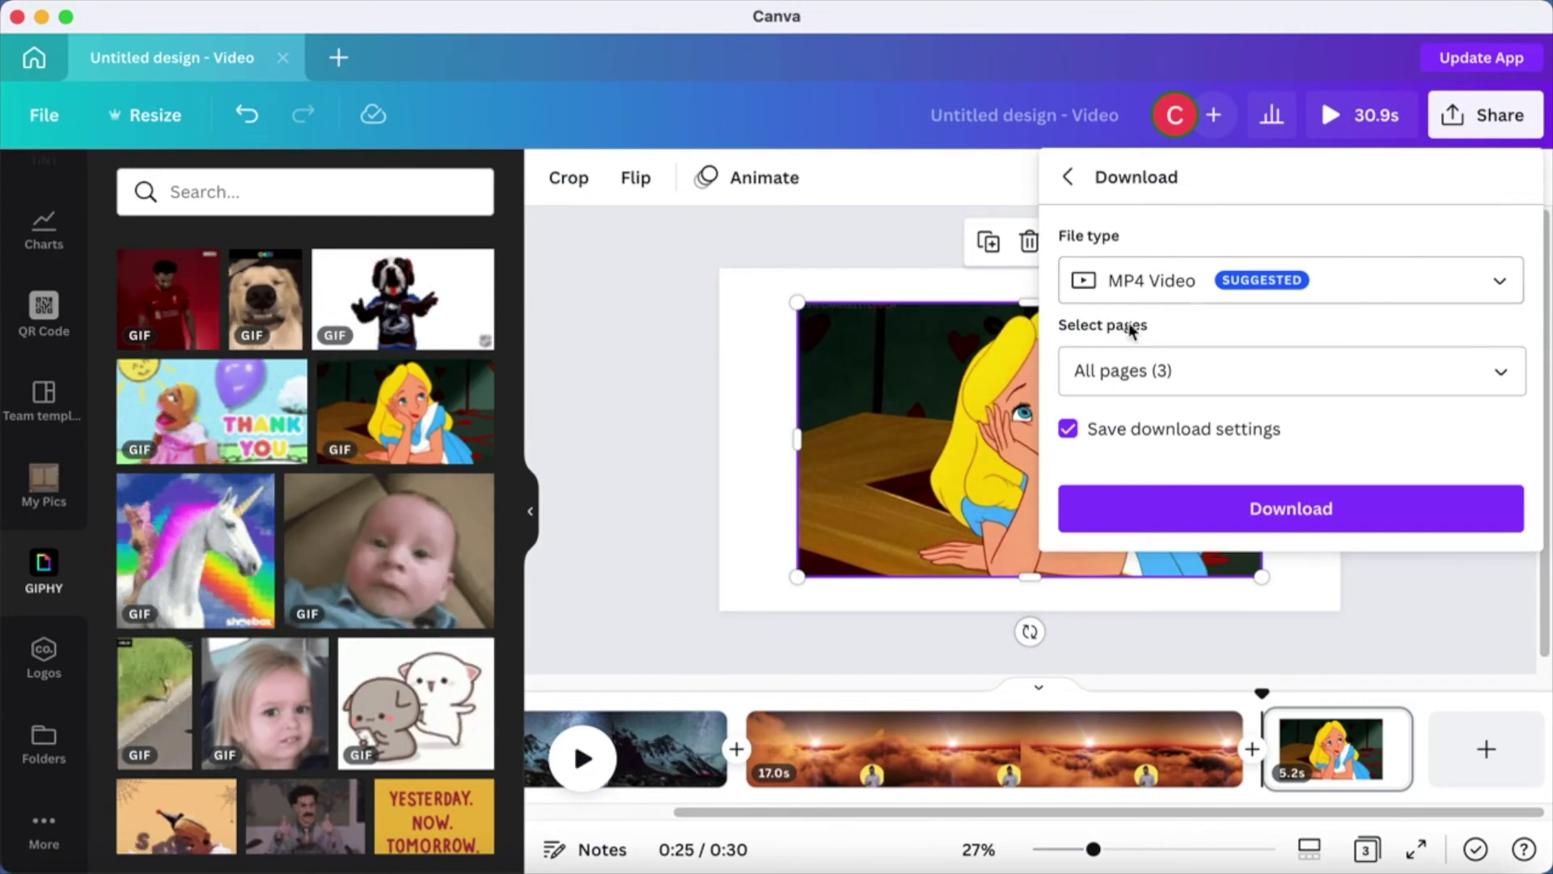
{"action": "left_click", "coordinate": [718, 260]}
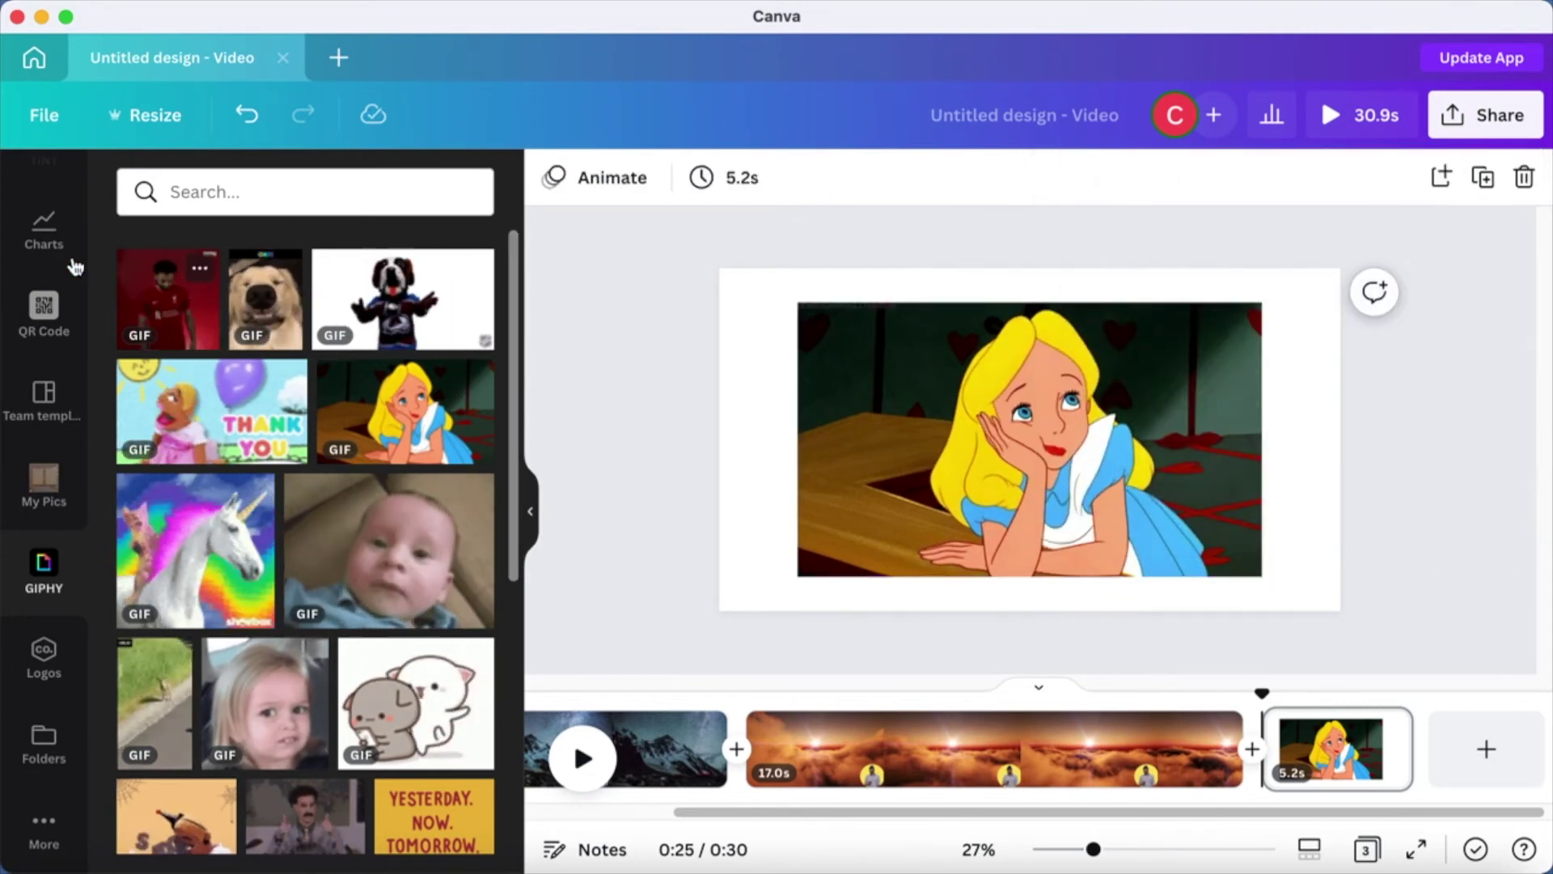
Add a fourth page, discard the sloth GIF, and insert the 7.6s sloth video from Uploads.
{"action": "scroll", "coordinate": [57, 420], "scroll_direction": "up", "scroll_amount": 10}
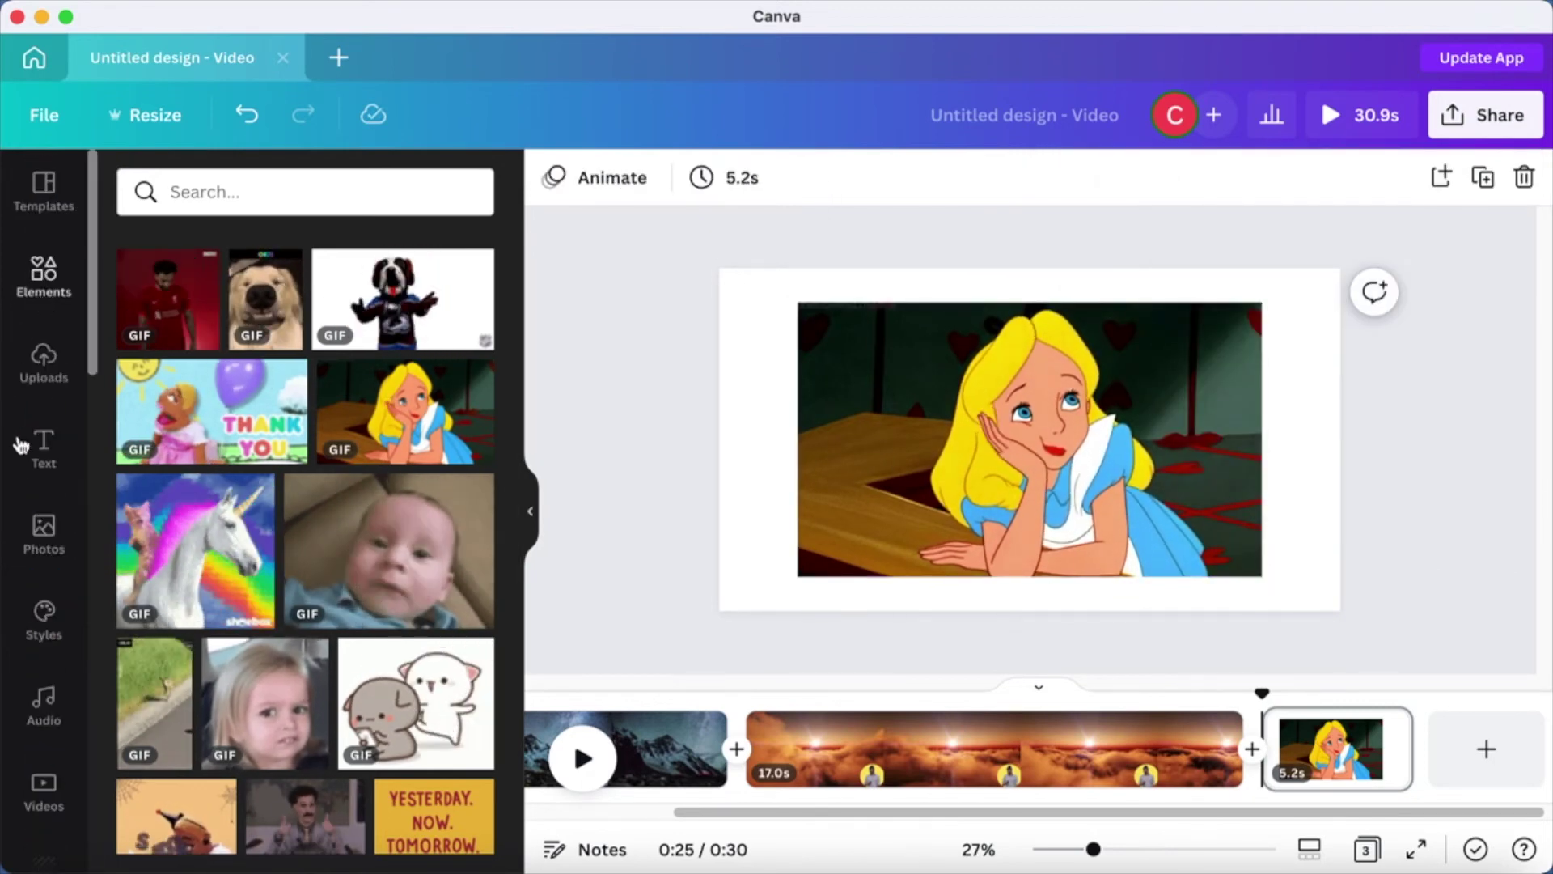
{"action": "left_click", "coordinate": [44, 364]}
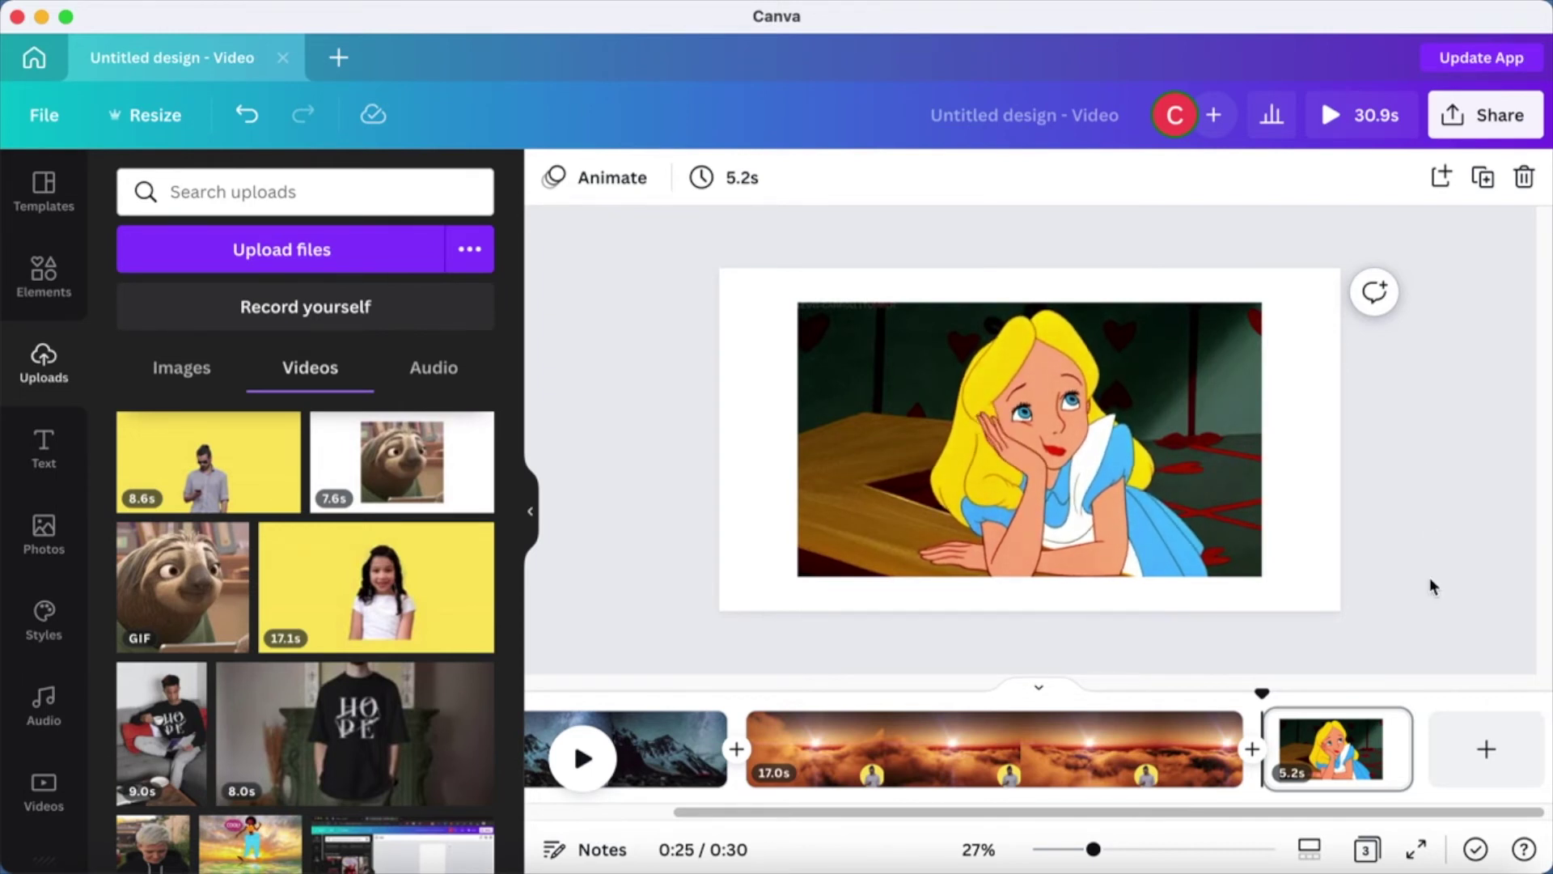
{"action": "left_click", "coordinate": [1487, 752]}
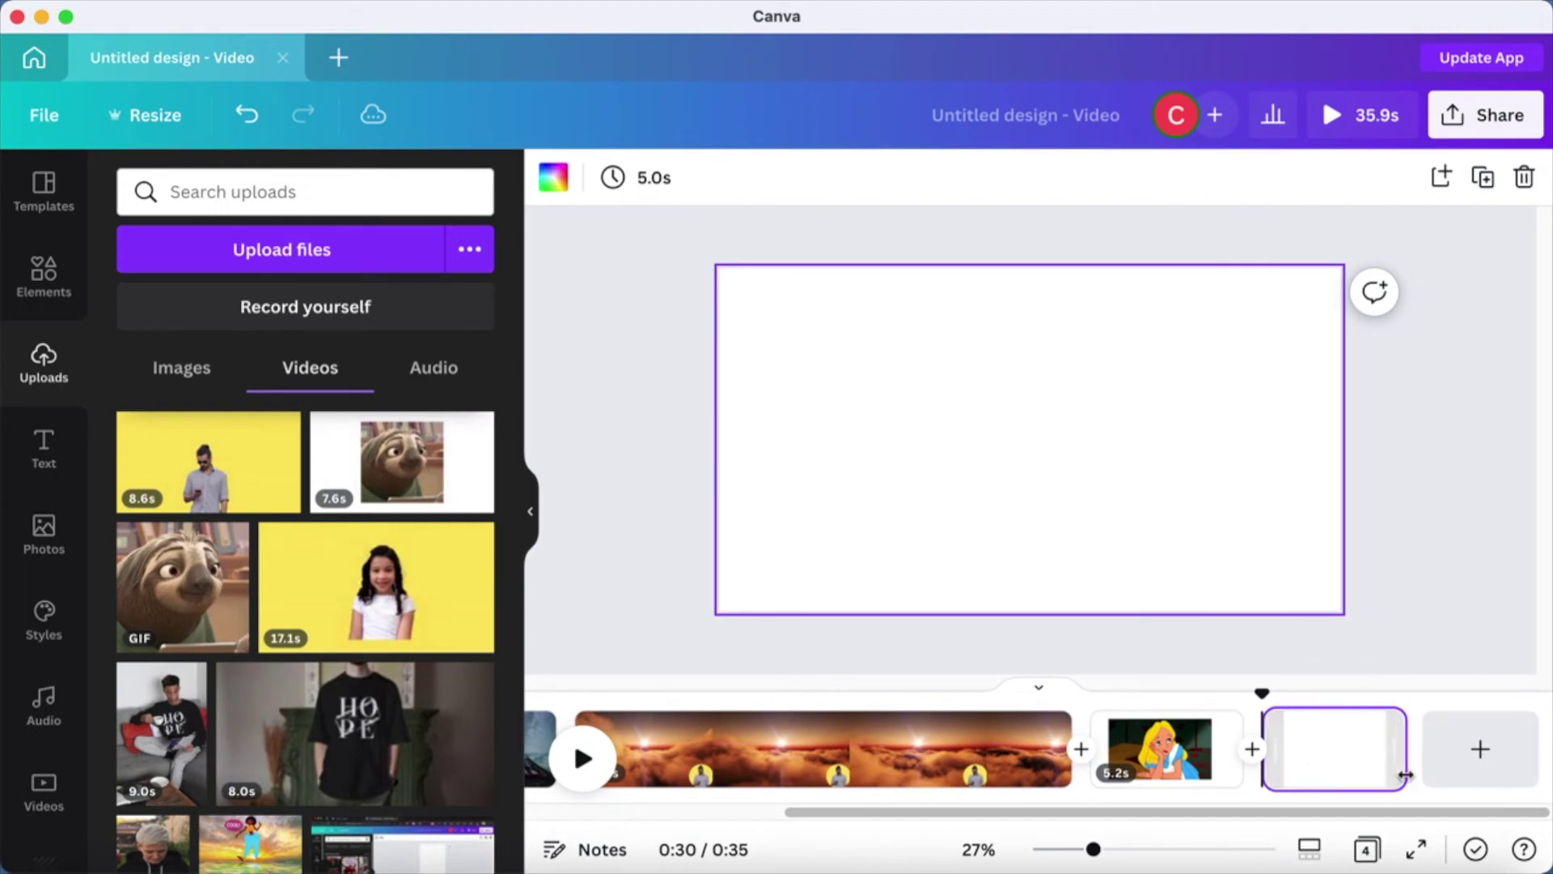
{"action": "left_click", "coordinate": [226, 604]}
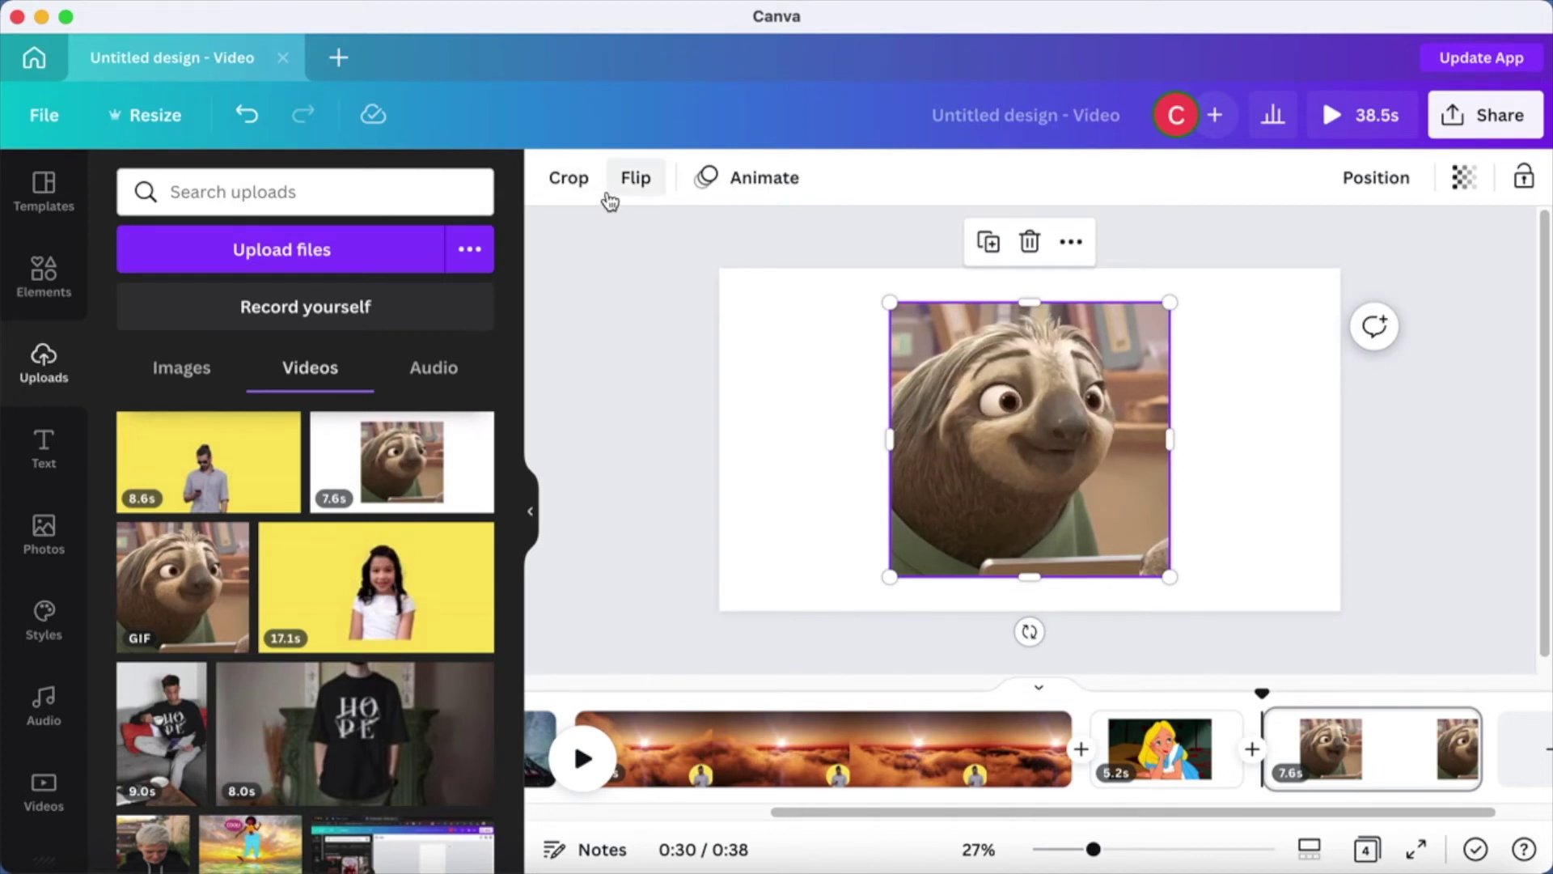
{"action": "key", "text": "Delete"}
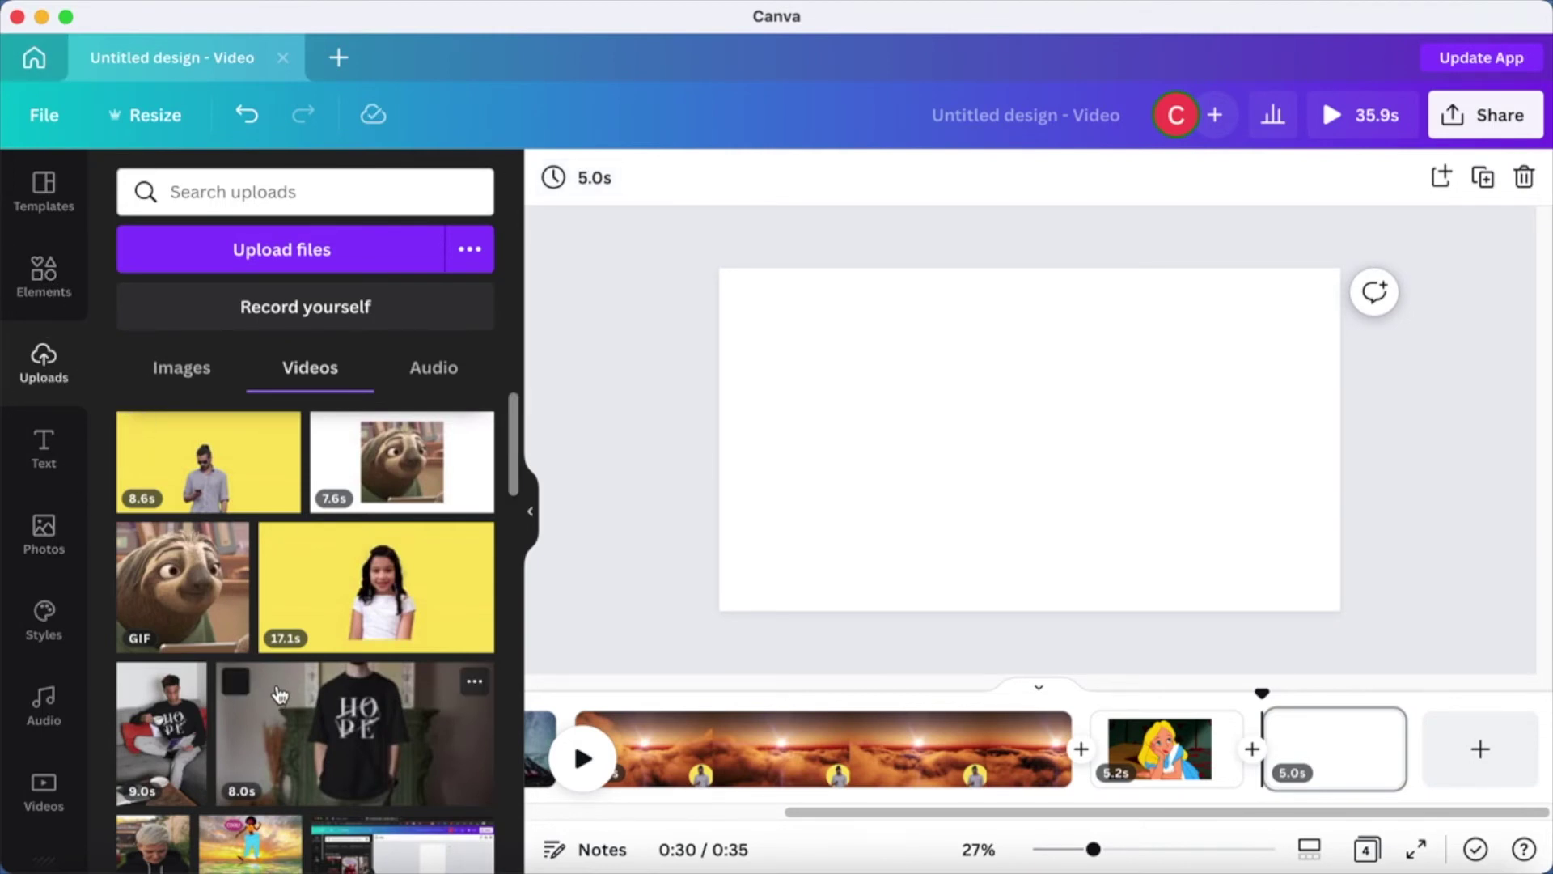
{"action": "left_click", "coordinate": [400, 473]}
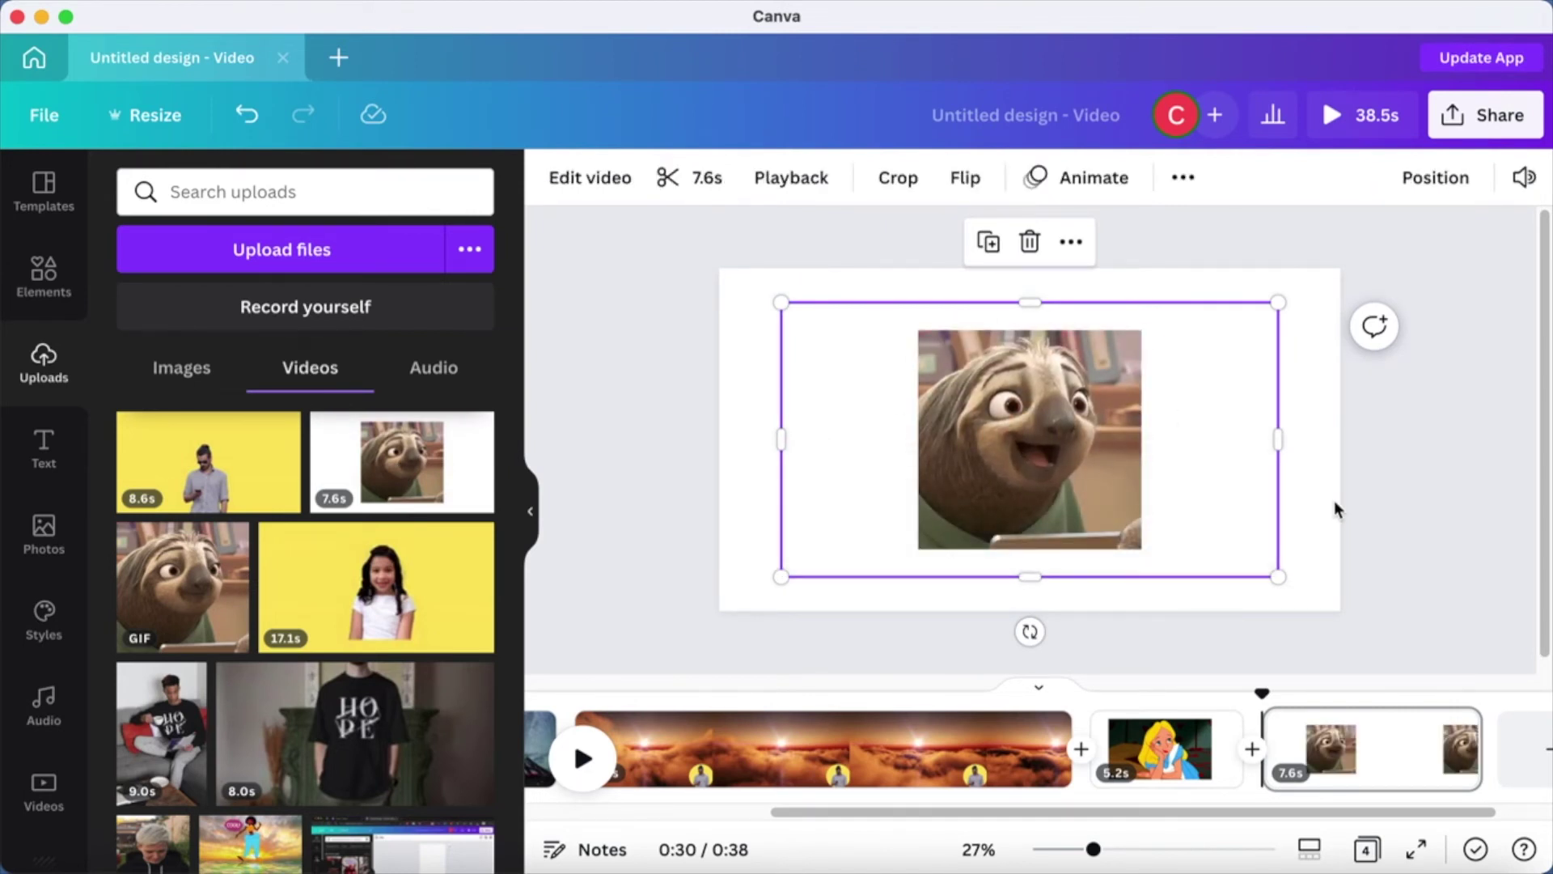
{"action": "mouse_move", "coordinate": [1197, 488]}
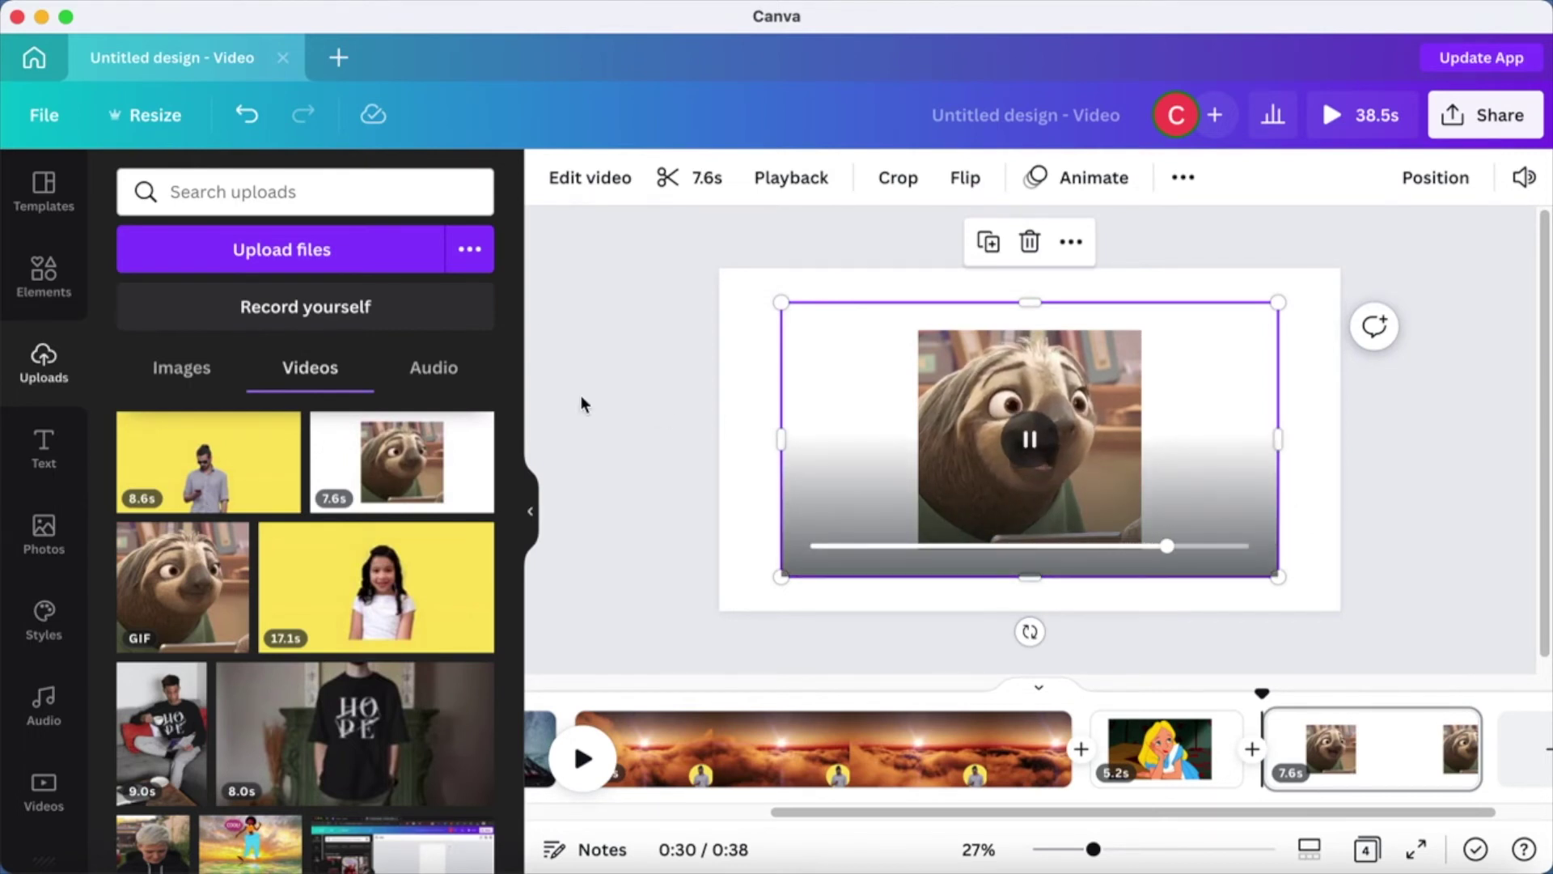
Apply Background Remover to the sloth video and play it to check.
{"action": "left_click", "coordinate": [583, 187]}
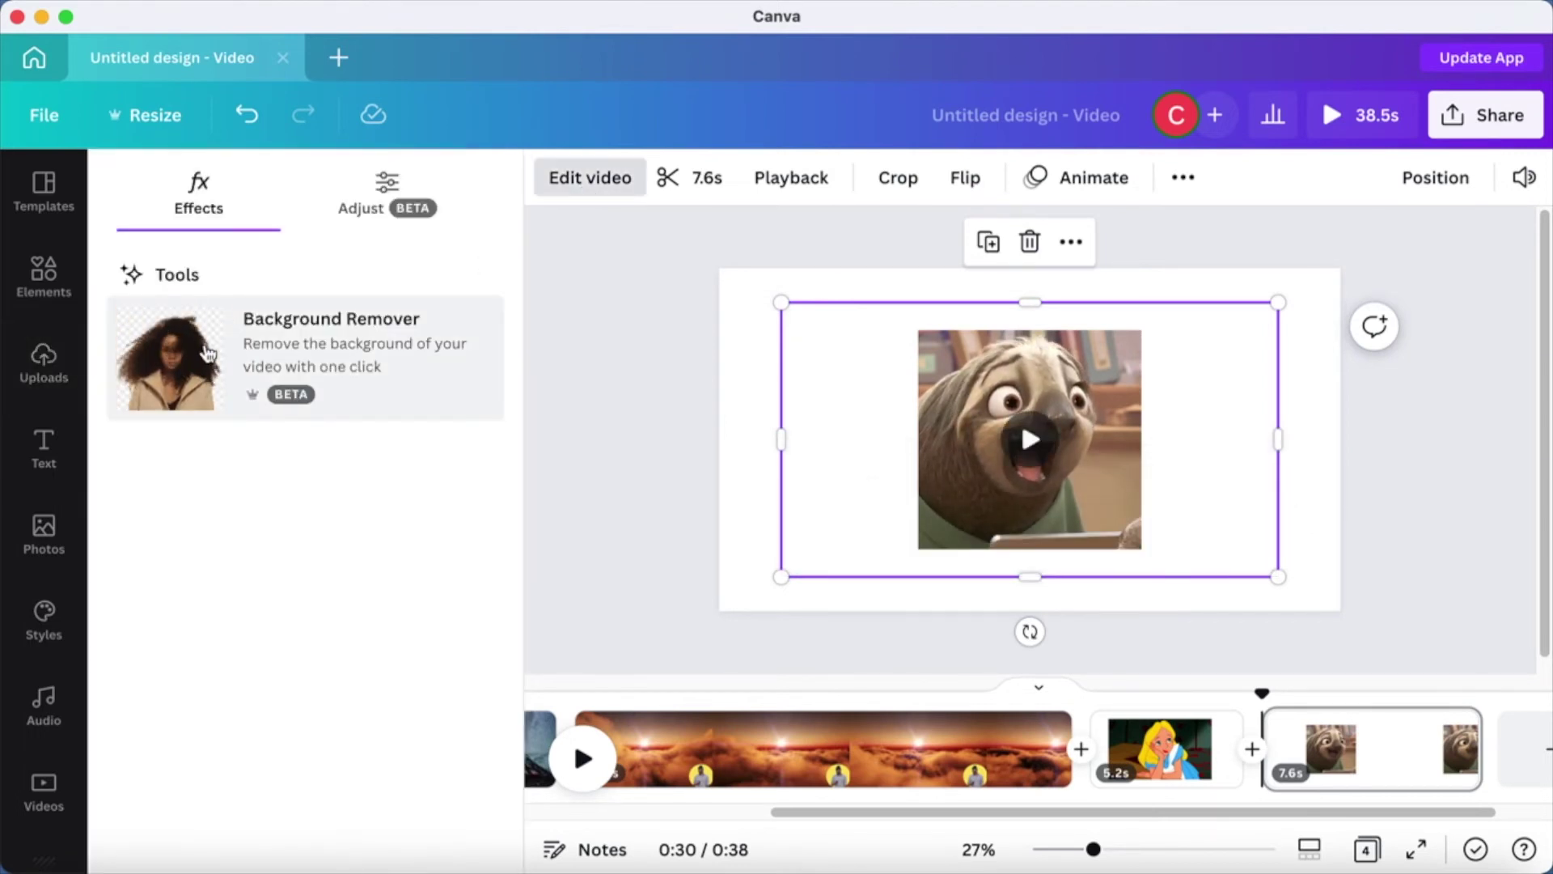
{"action": "left_click", "coordinate": [194, 356]}
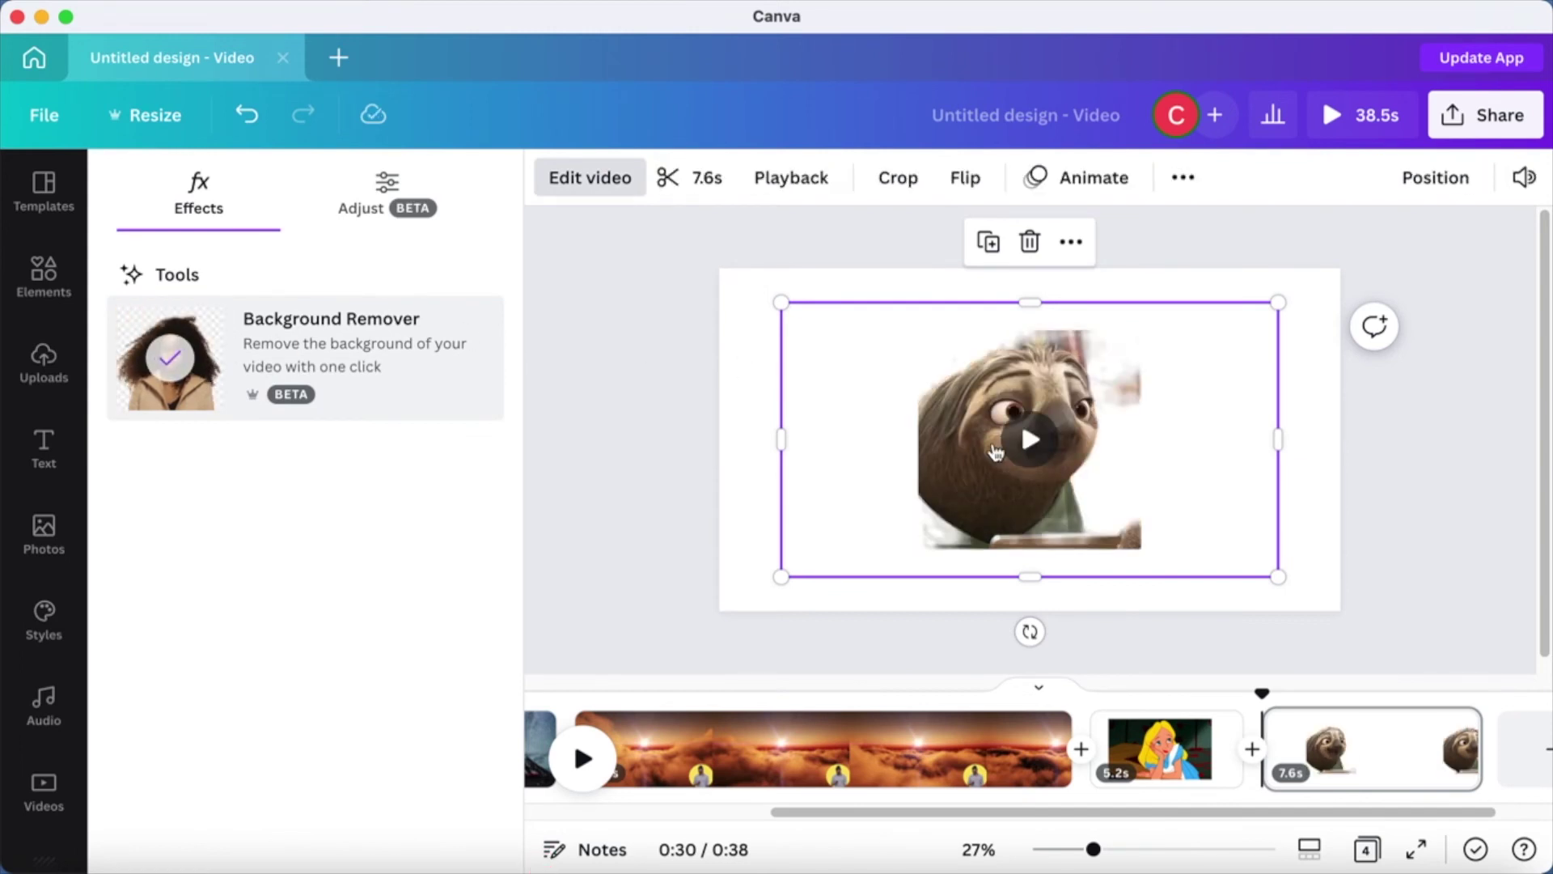
{"action": "left_click", "coordinate": [1030, 439]}
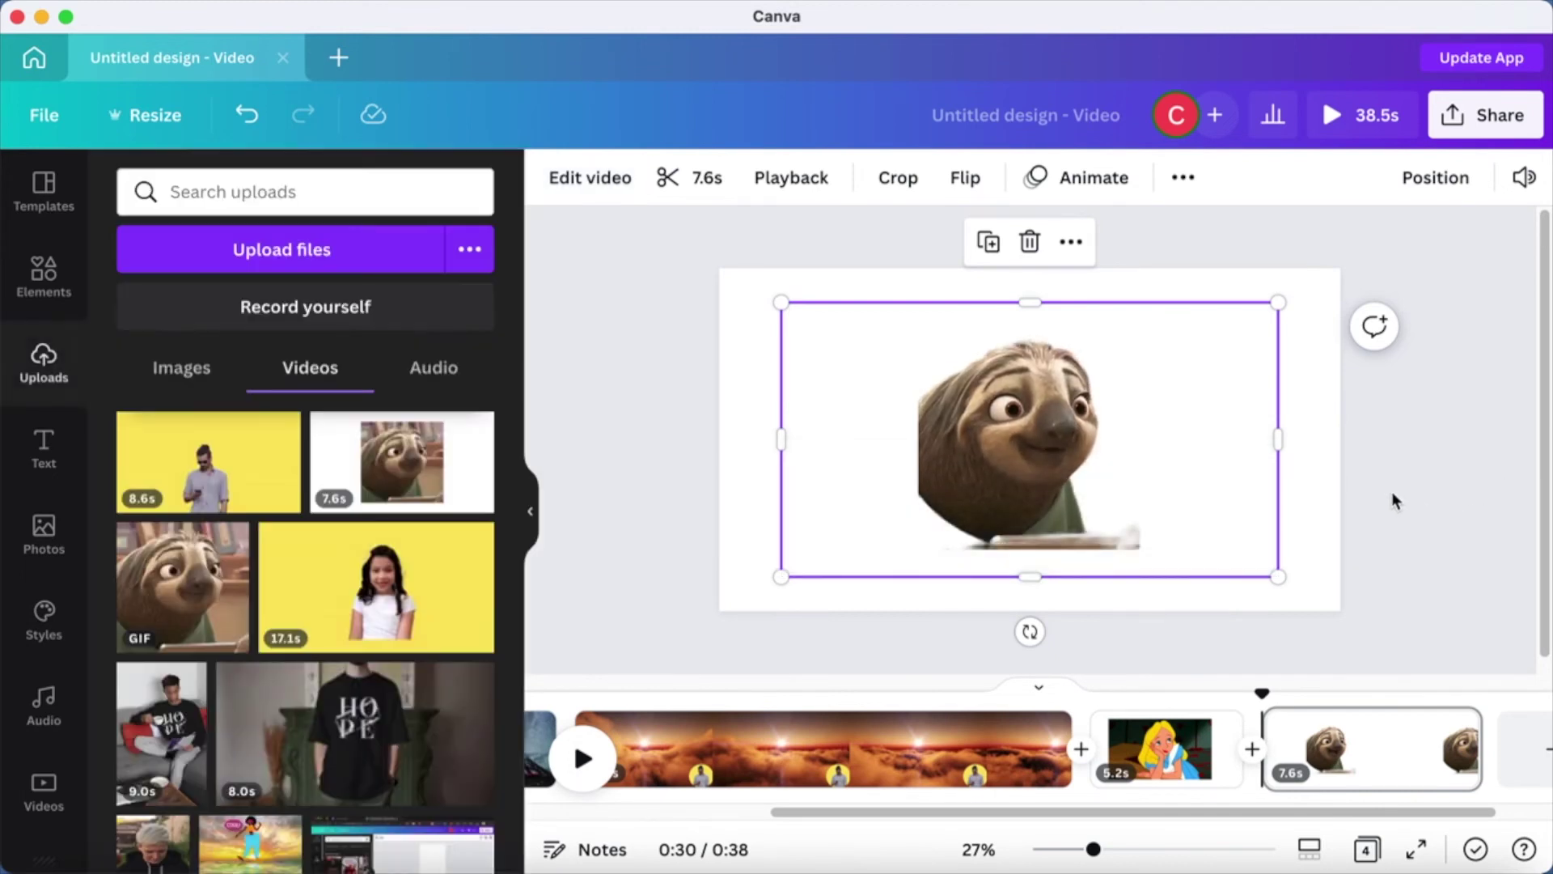
Trim the sloth clip's sides, top and bottom, then move it to the lower-left corner.
{"action": "left_click_drag", "start_coordinate": [1286, 438], "coordinate": [1127, 463]}
{"action": "left_click_drag", "start_coordinate": [782, 437], "coordinate": [937, 435]}
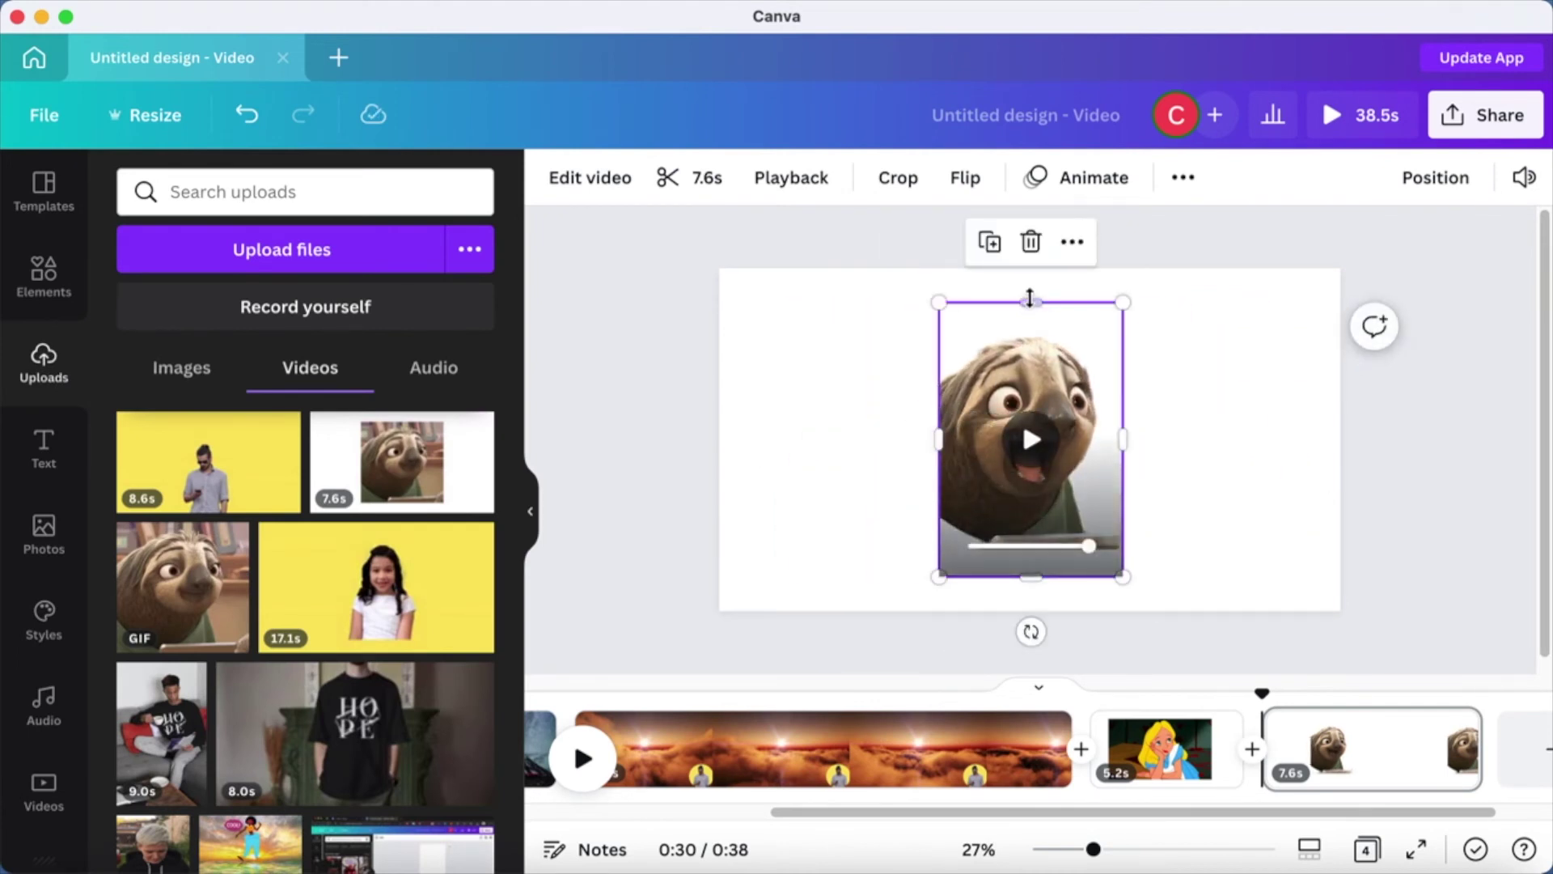
{"action": "left_click_drag", "start_coordinate": [1037, 299], "coordinate": [1036, 318]}
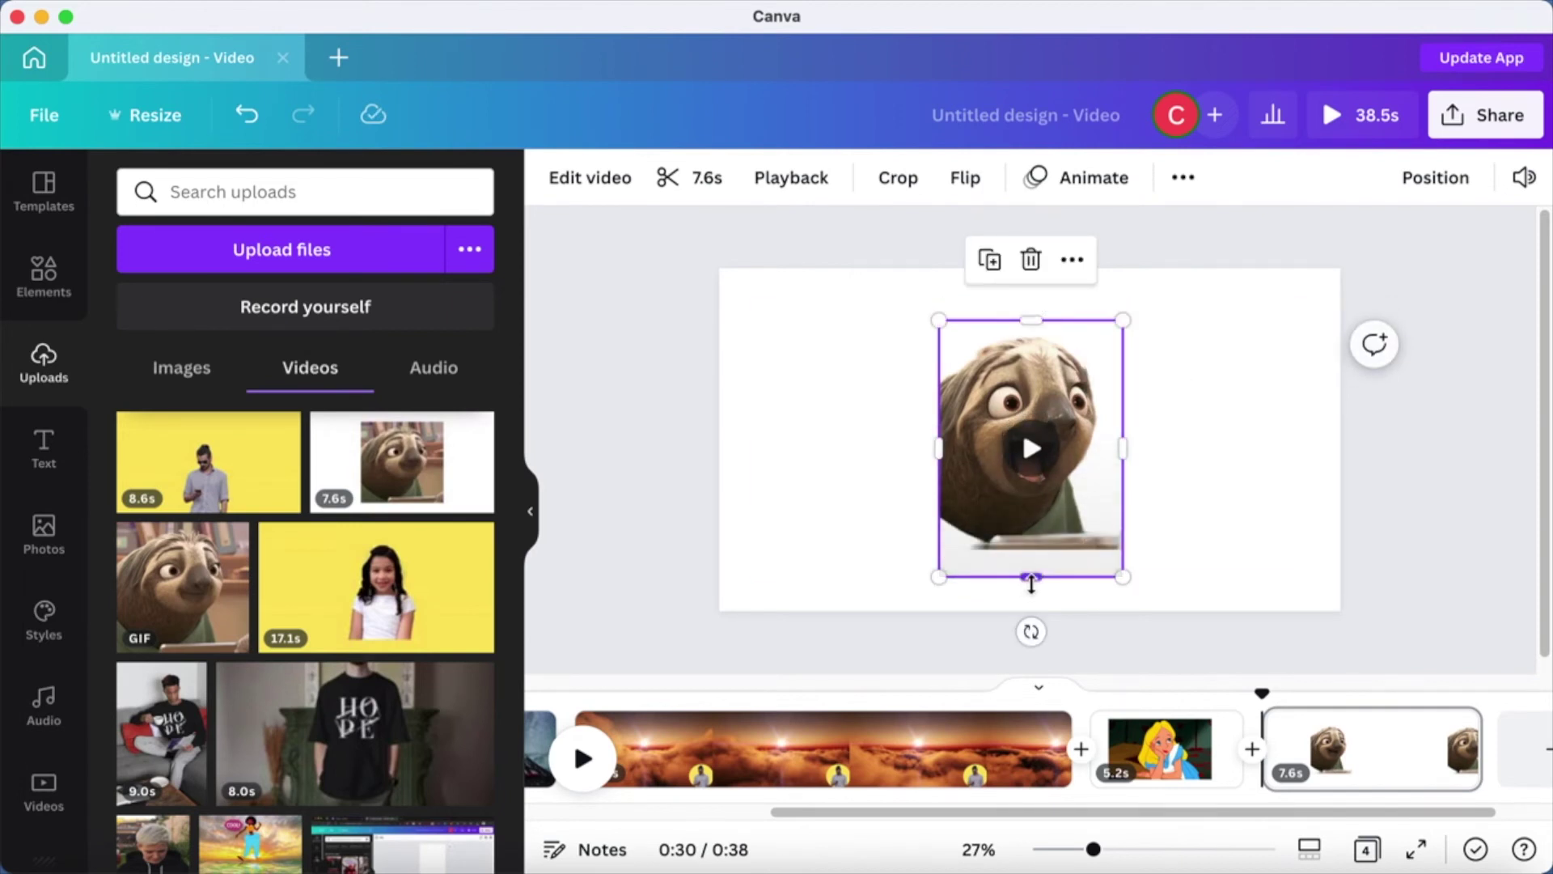
{"action": "left_click_drag", "start_coordinate": [1031, 577], "coordinate": [997, 510]}
{"action": "left_click", "coordinate": [1029, 508]}
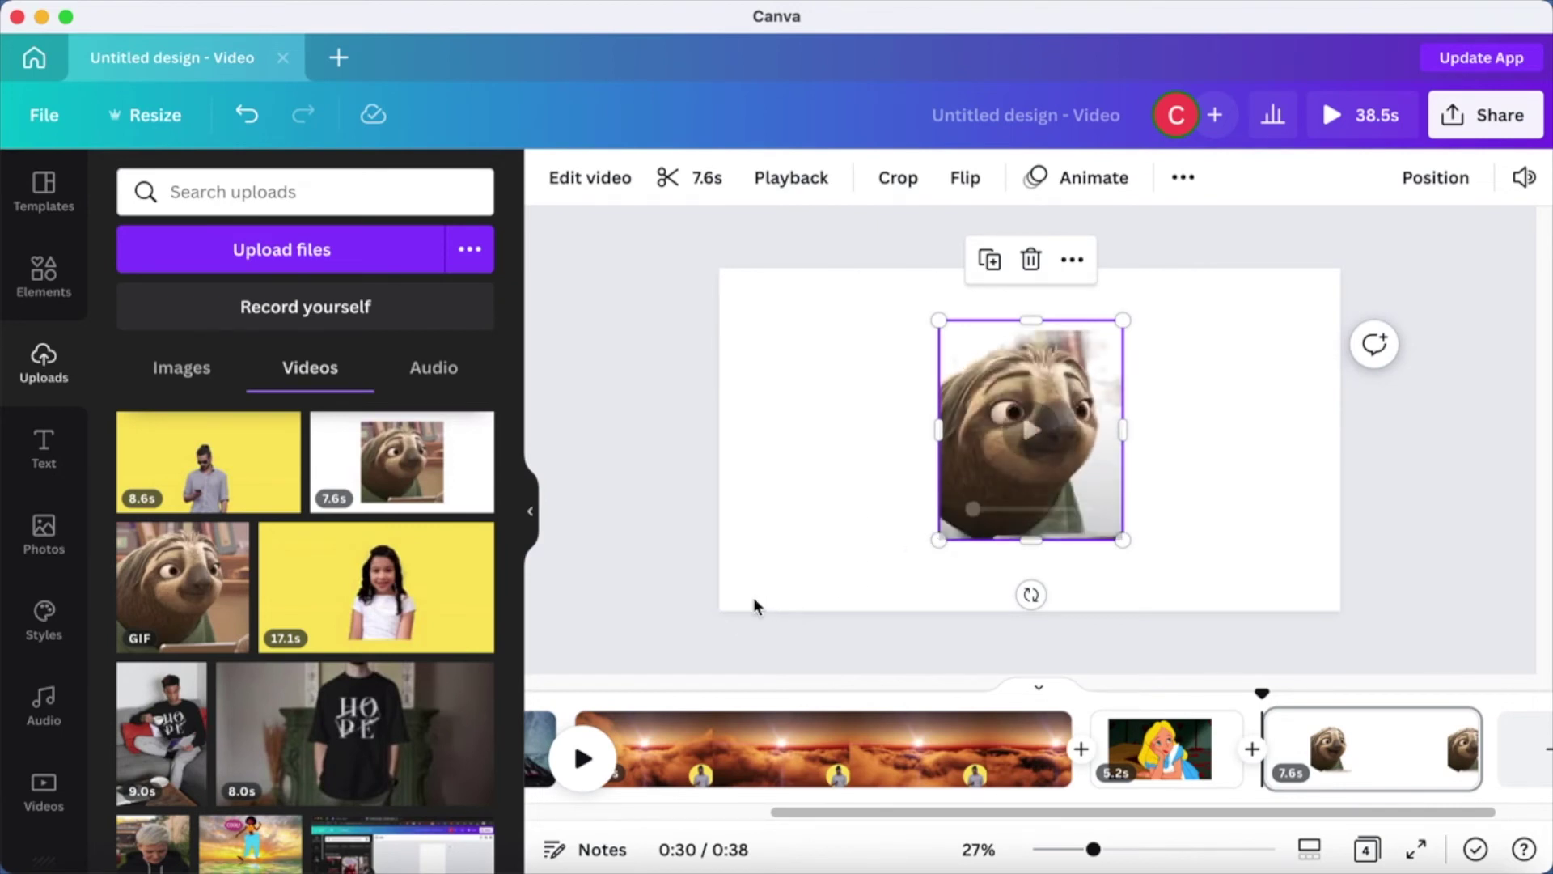
{"action": "mouse_move", "coordinate": [1050, 475]}
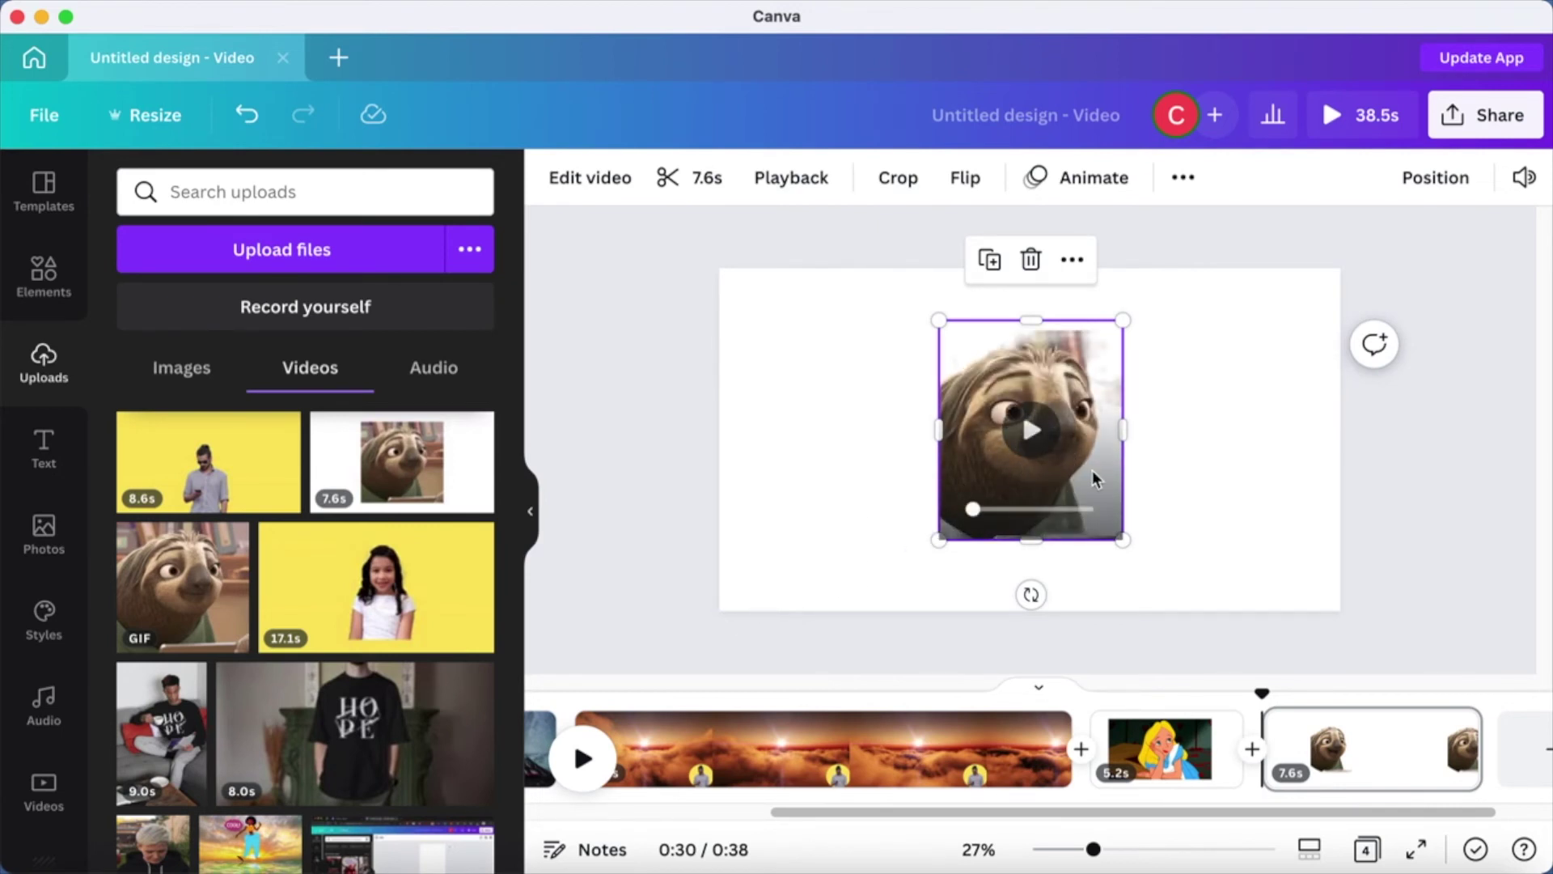
{"action": "left_click_drag", "start_coordinate": [1078, 480], "coordinate": [862, 547]}
{"action": "left_click", "coordinate": [1084, 478]}
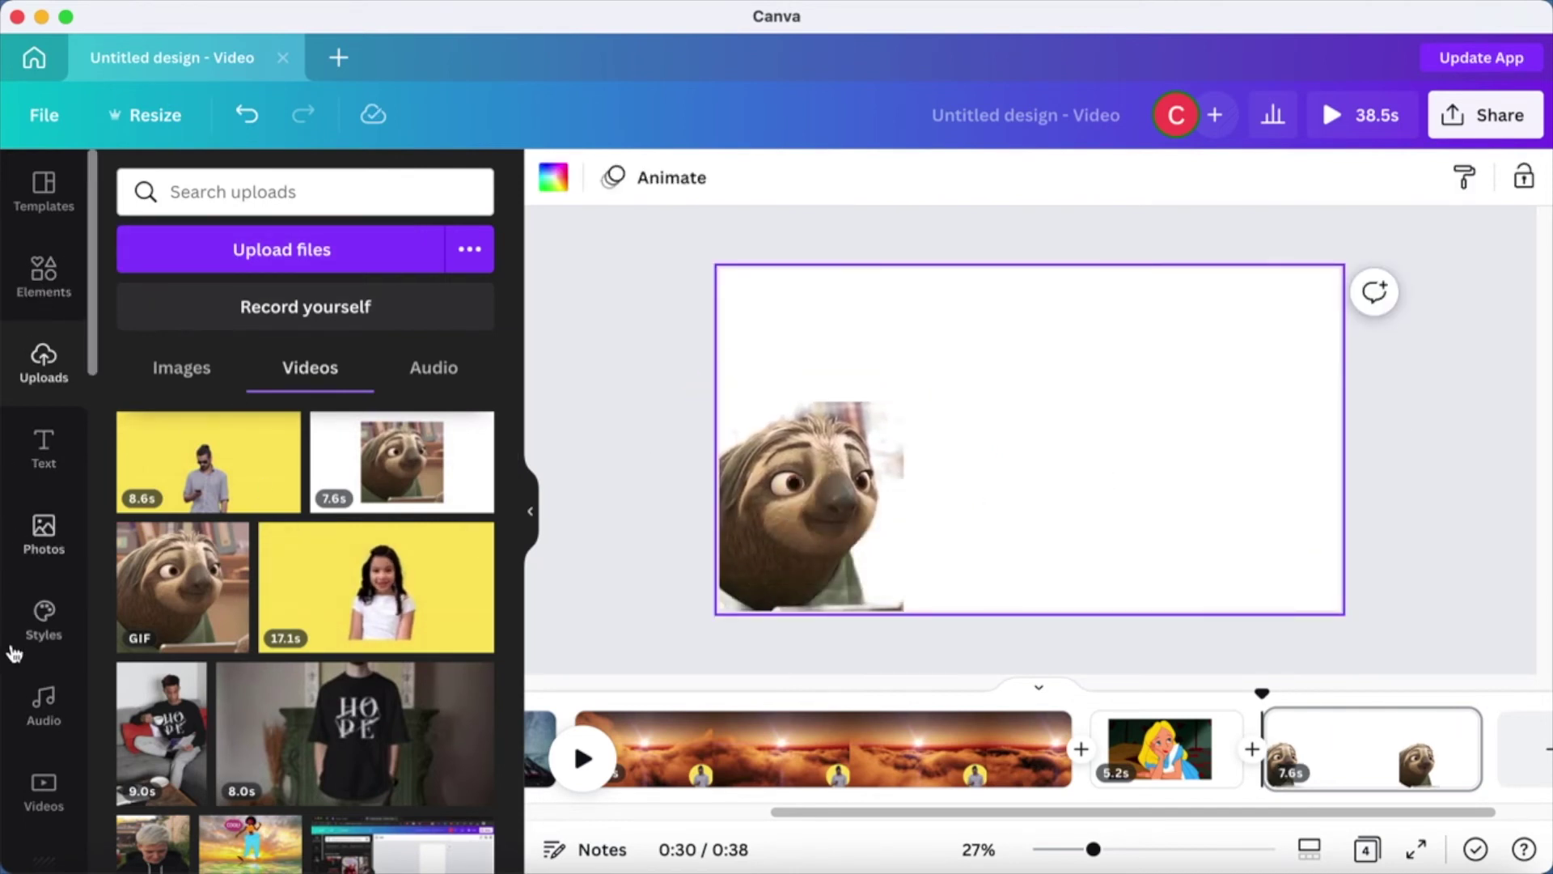
Add the apple-tree video from the recently used videos to the page.
{"action": "left_click", "coordinate": [45, 765]}
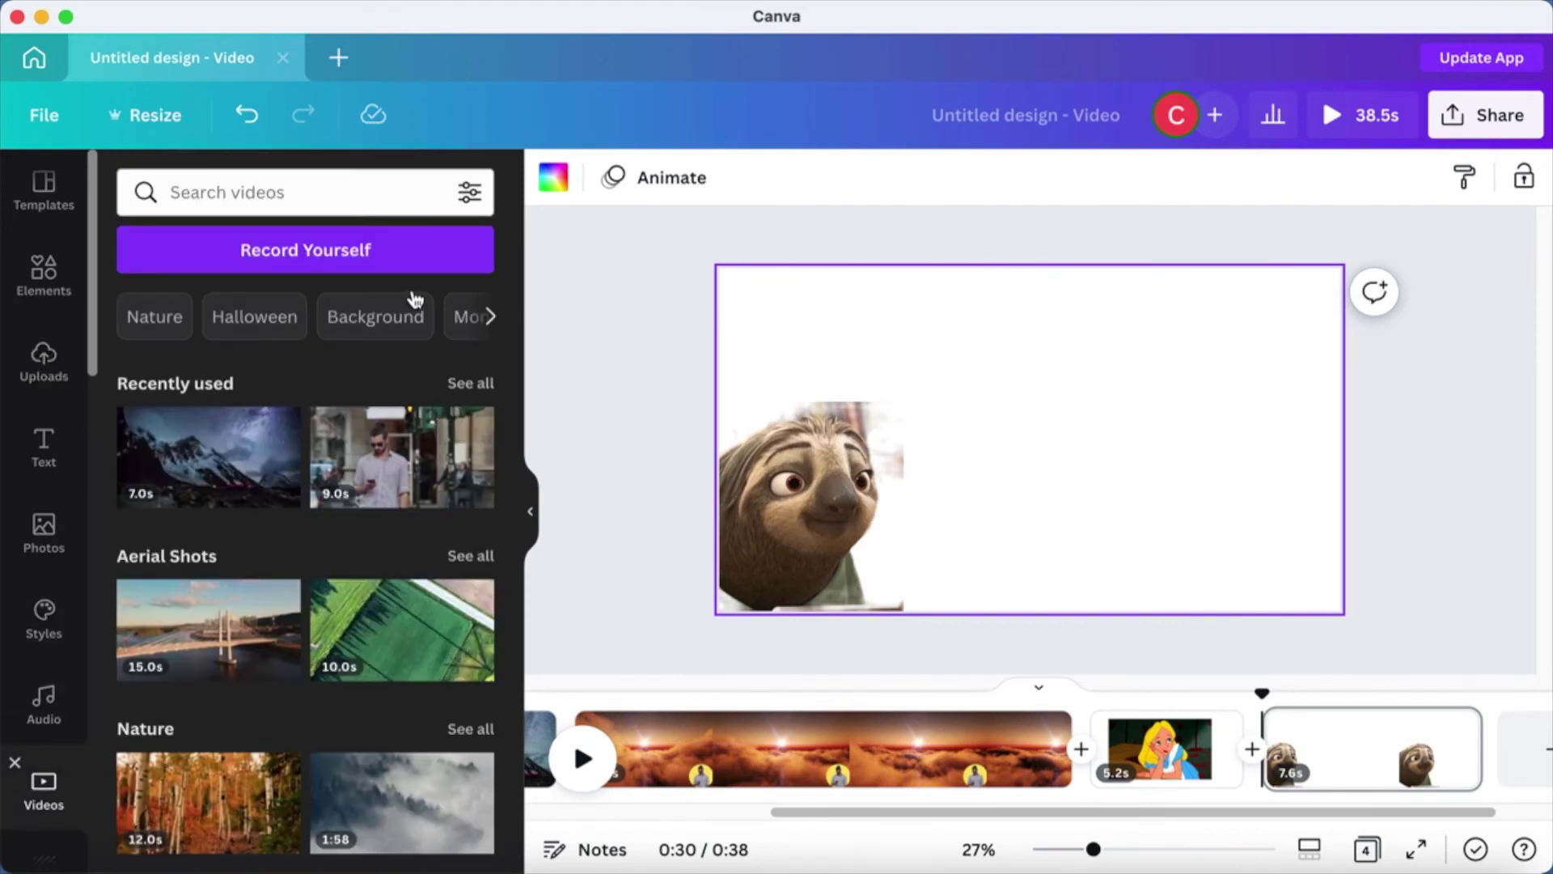
{"action": "left_click", "coordinate": [485, 384]}
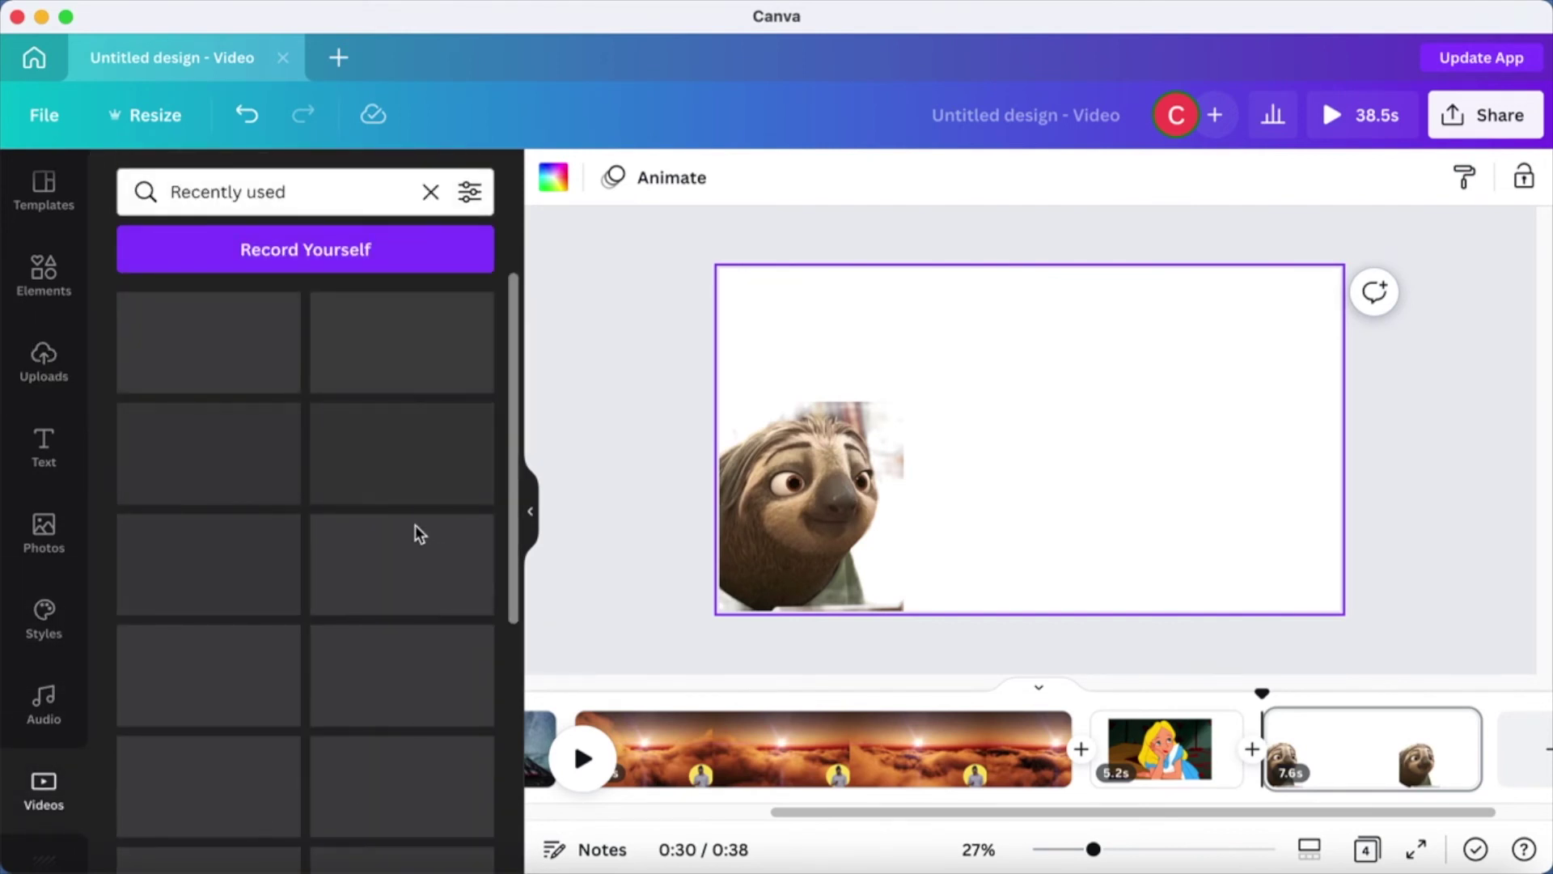
{"action": "scroll", "coordinate": [407, 550], "scroll_direction": "down", "scroll_amount": 5}
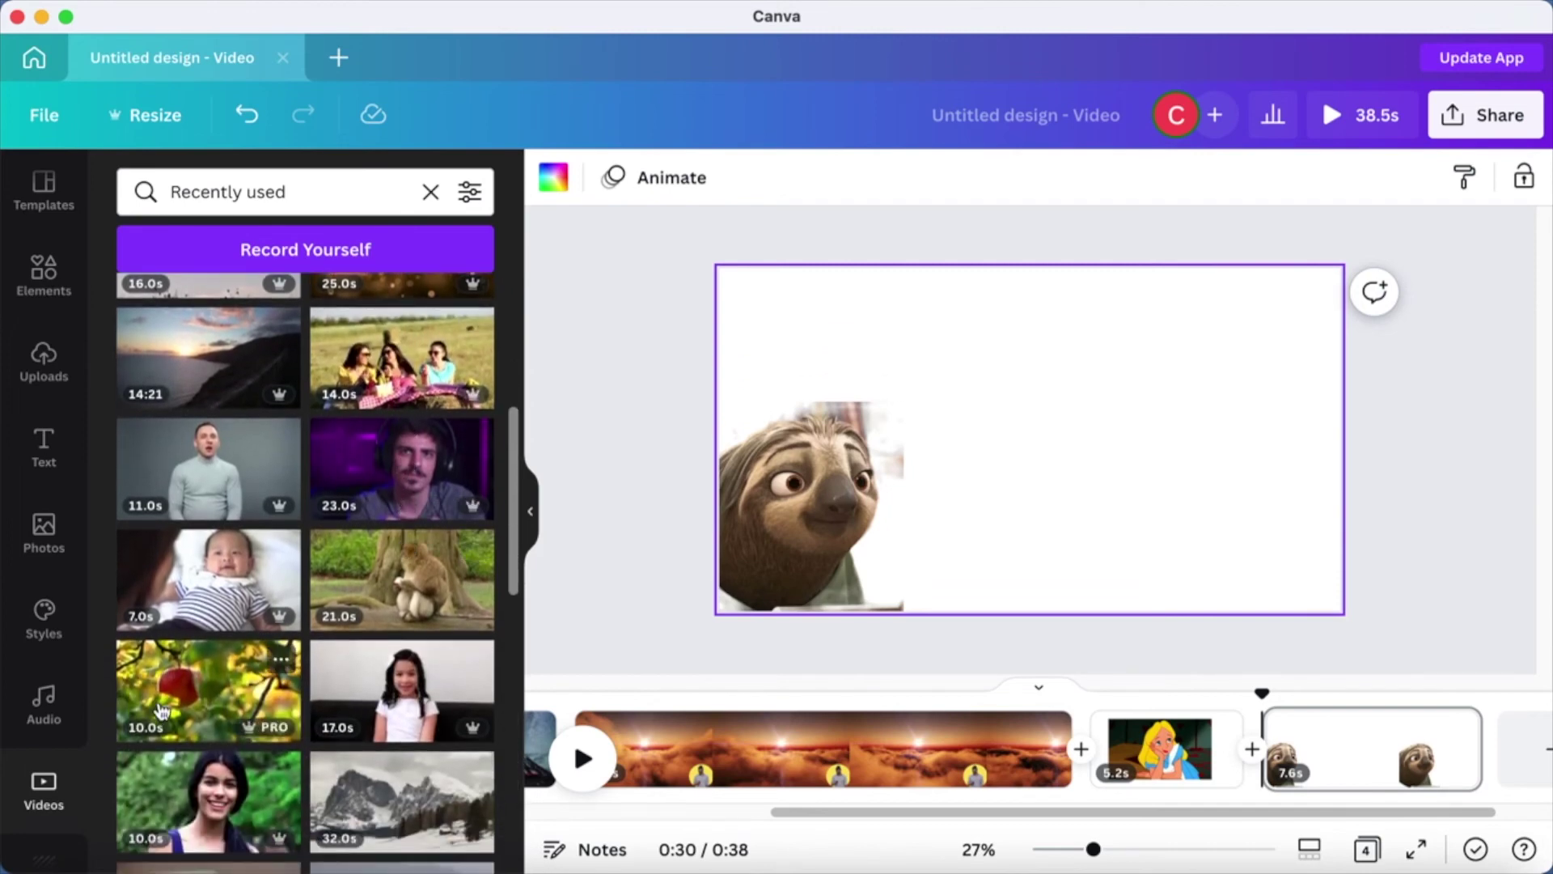
{"action": "left_click", "coordinate": [179, 688]}
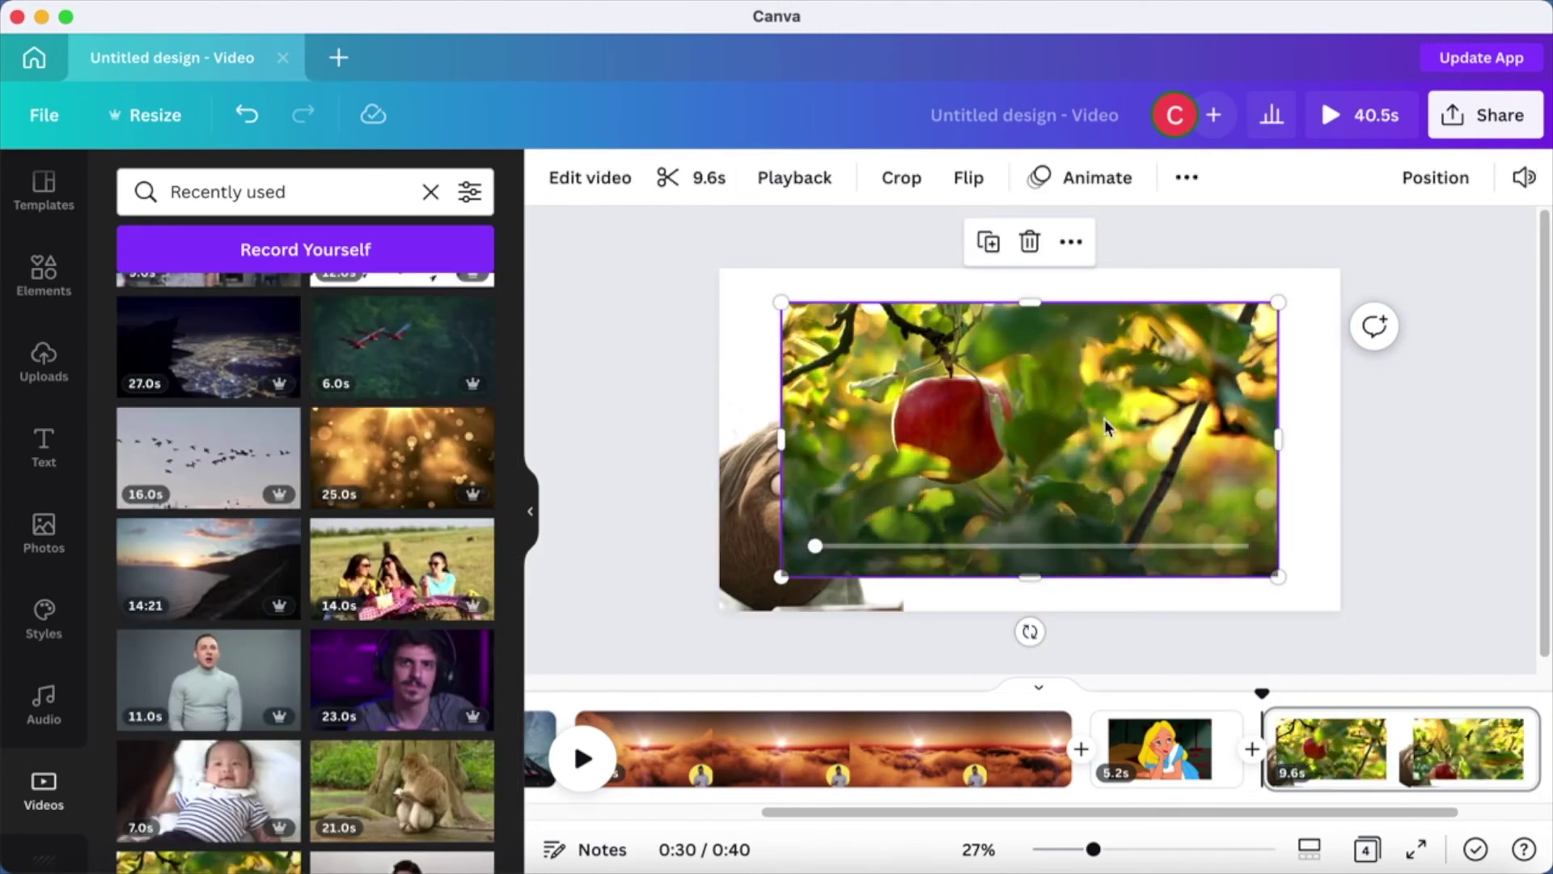
Set the apple video as the page background, then undo that change.
{"action": "right_click", "coordinate": [1104, 419]}
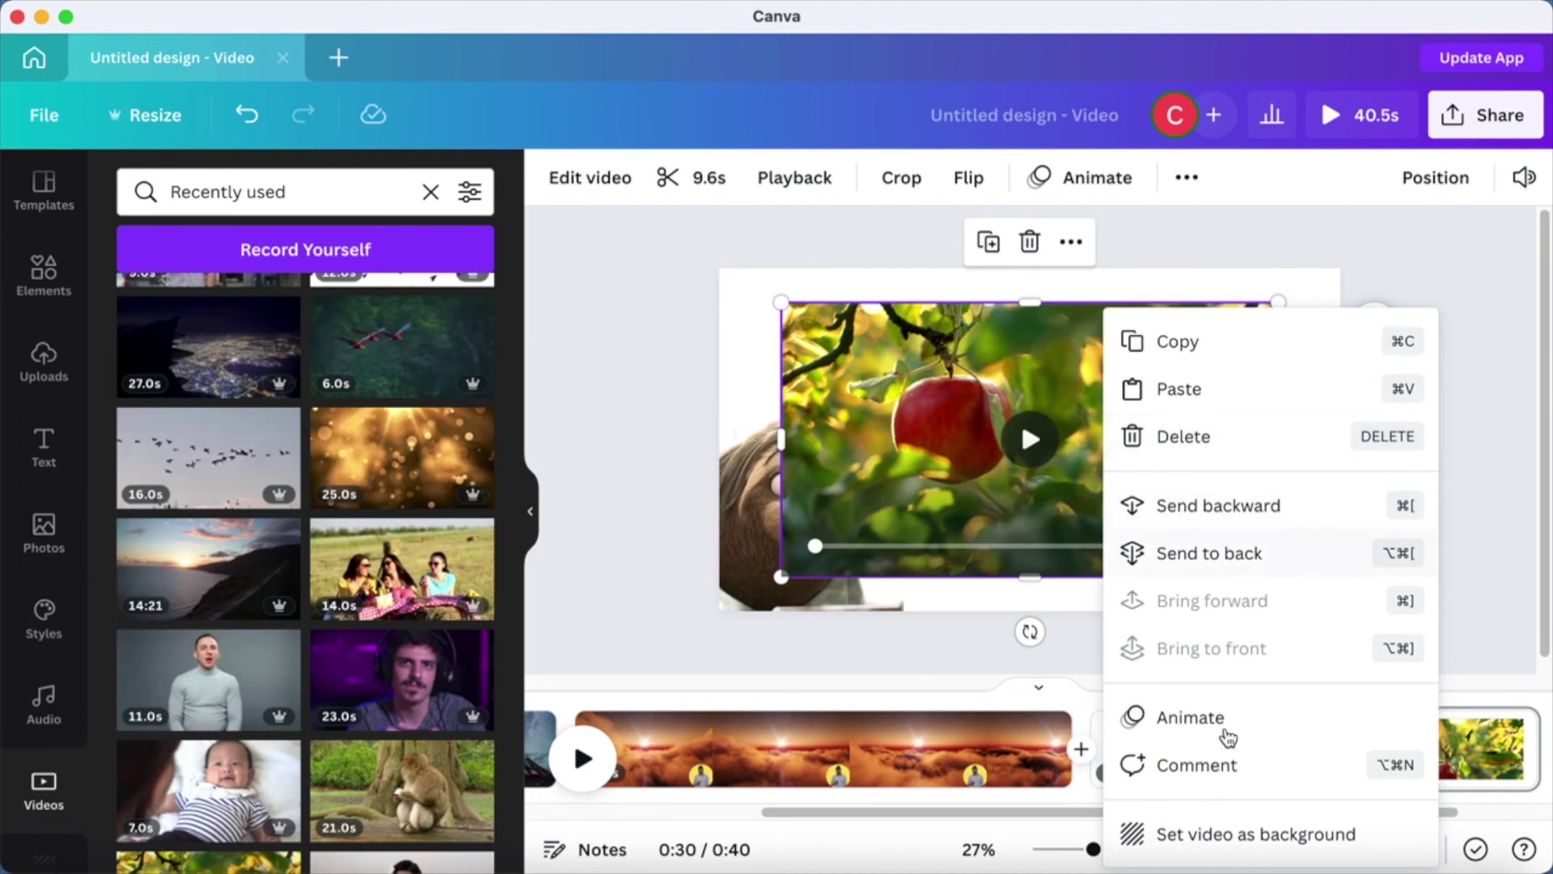
{"action": "left_click", "coordinate": [1209, 832]}
{"action": "left_click", "coordinate": [1227, 495]}
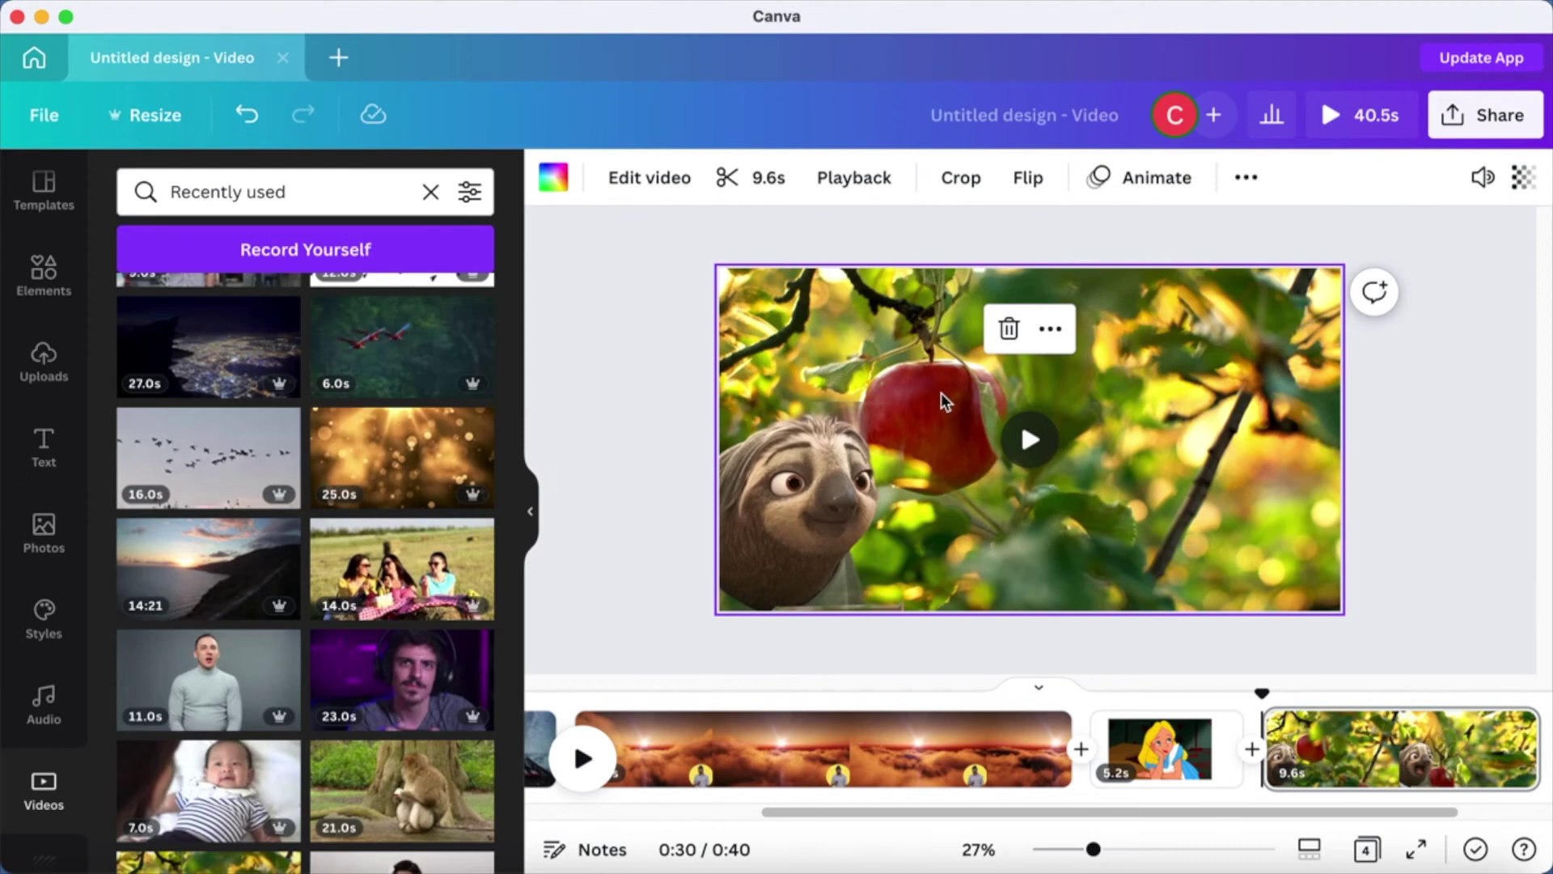
{"action": "key", "text": "super+z"}
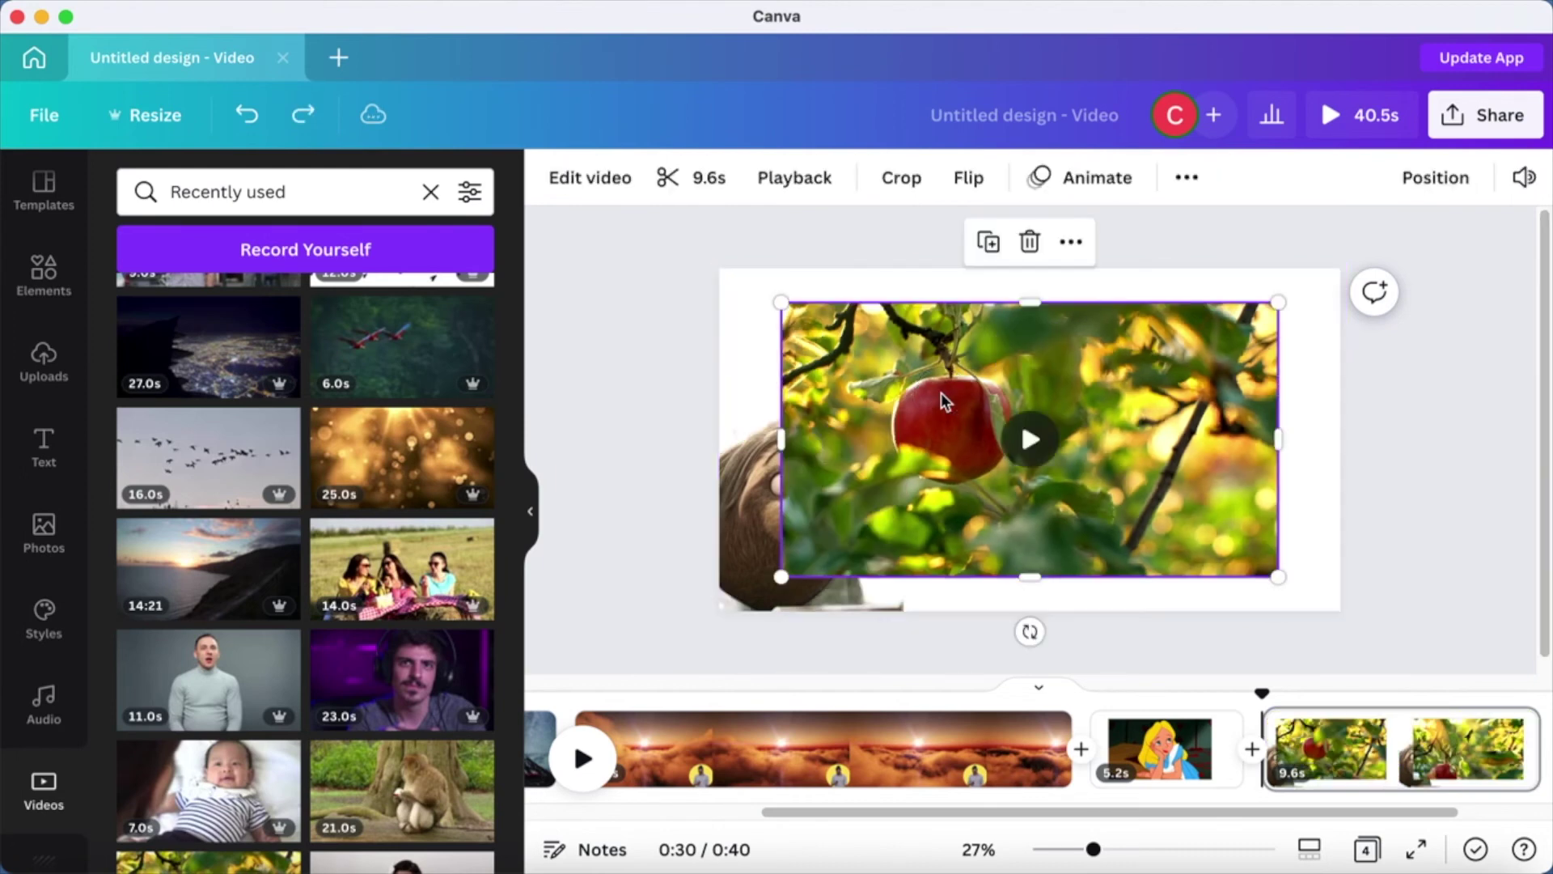
Flip the apple video horizontally, set it as the page background, and preview the page.
{"action": "left_click", "coordinate": [984, 184]}
{"action": "left_click", "coordinate": [1065, 244]}
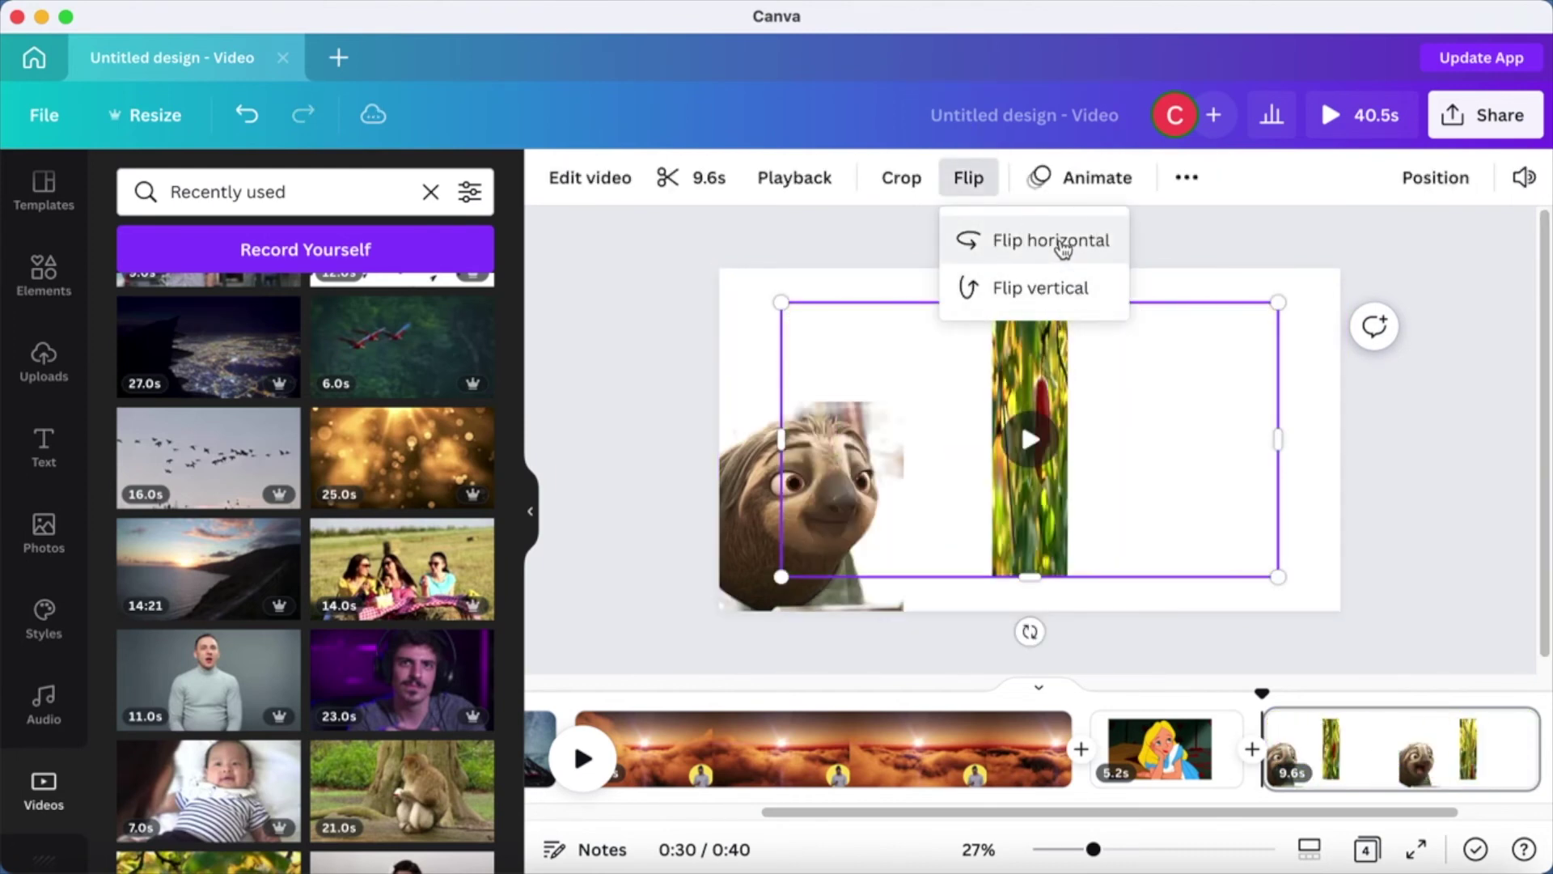
{"action": "left_click", "coordinate": [943, 410]}
{"action": "right_click", "coordinate": [943, 410]}
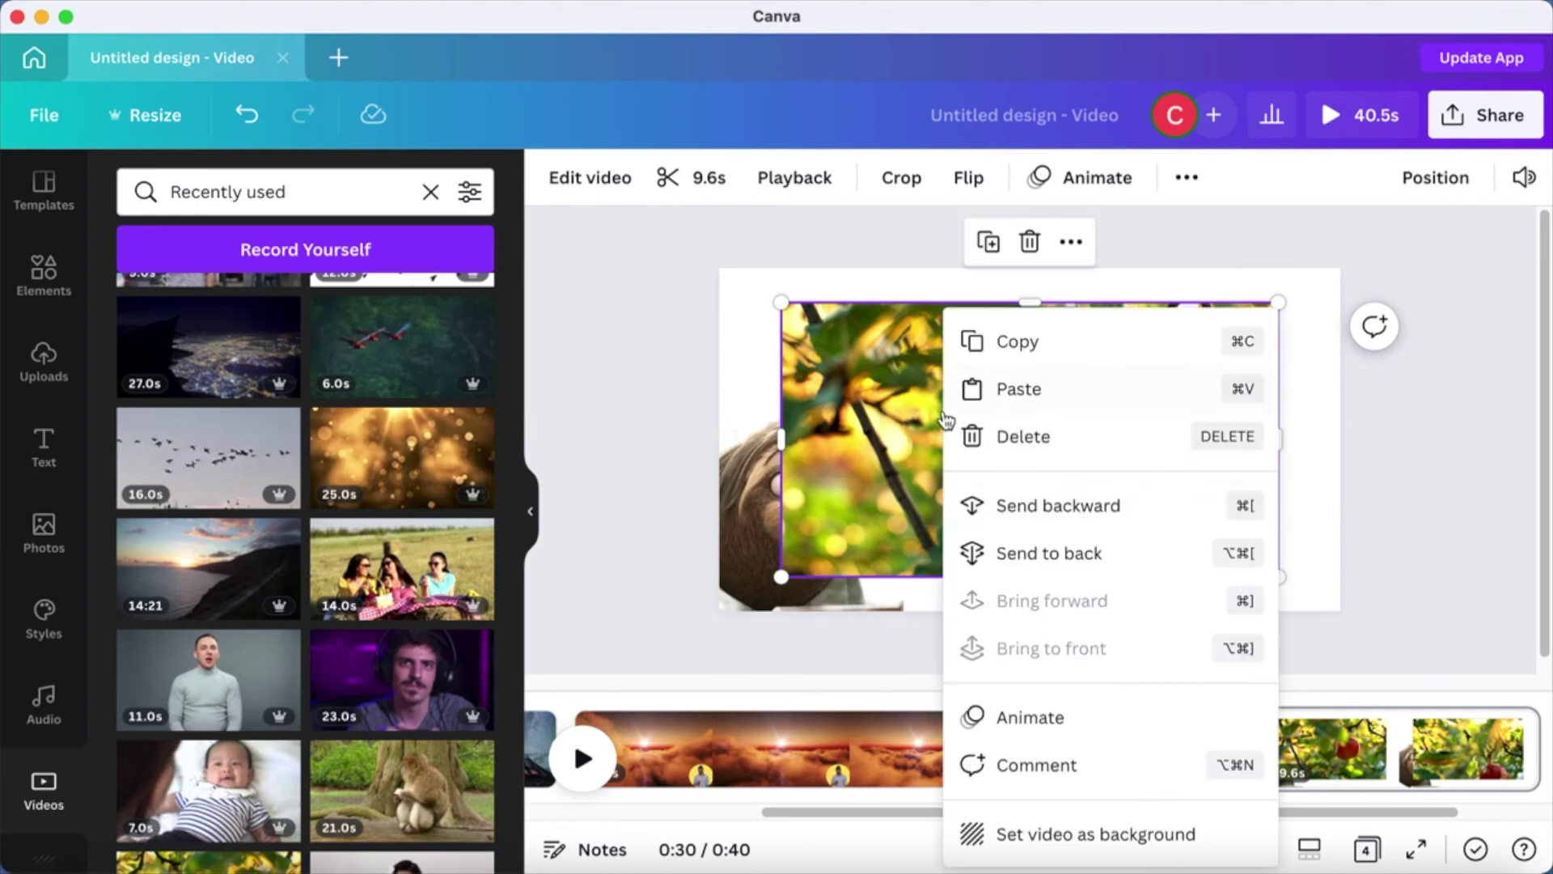
{"action": "left_click", "coordinate": [1080, 845]}
{"action": "key", "text": "super+alt+p"}
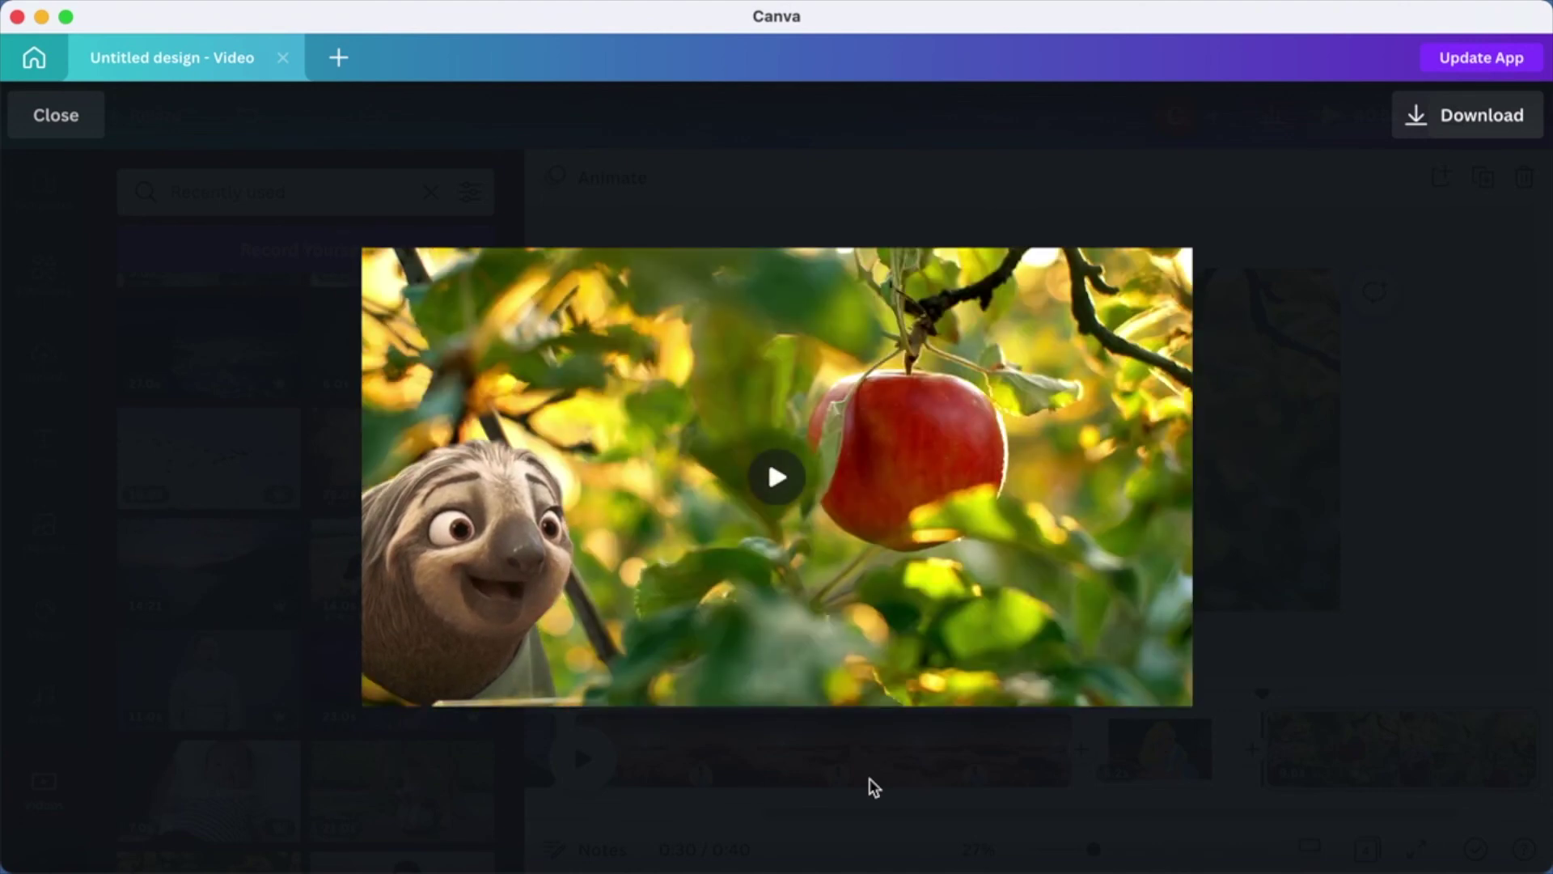
{"action": "left_click", "coordinate": [874, 789]}
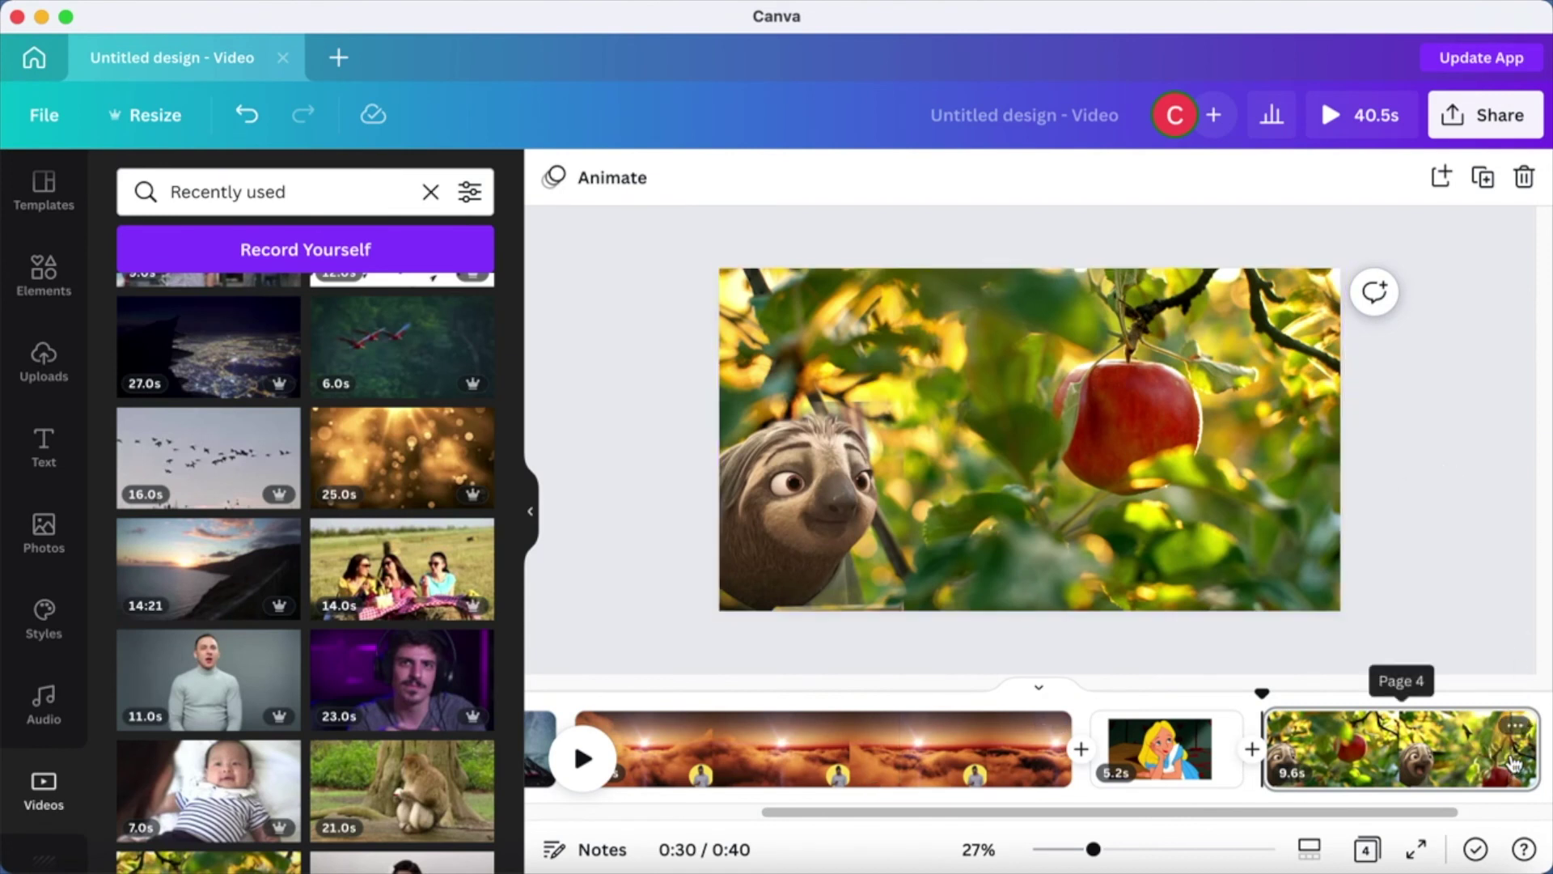
{"action": "scroll", "coordinate": [1513, 765], "scroll_direction": "right", "scroll_amount": 3}
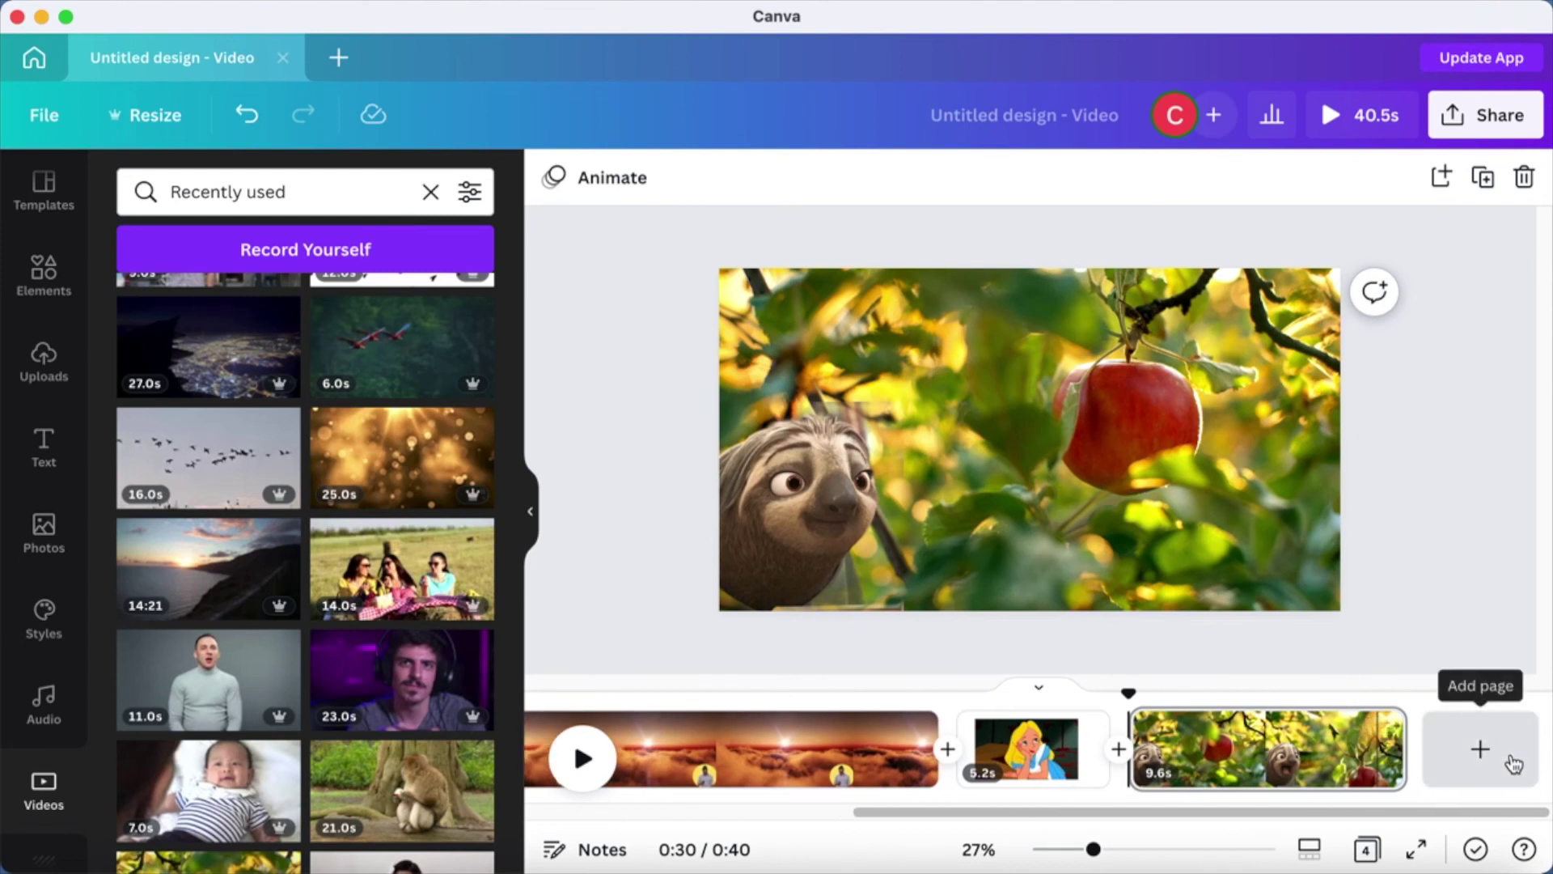
Add a new page with the 17.0s keyboard video and remove its background.
{"action": "left_click", "coordinate": [1511, 762]}
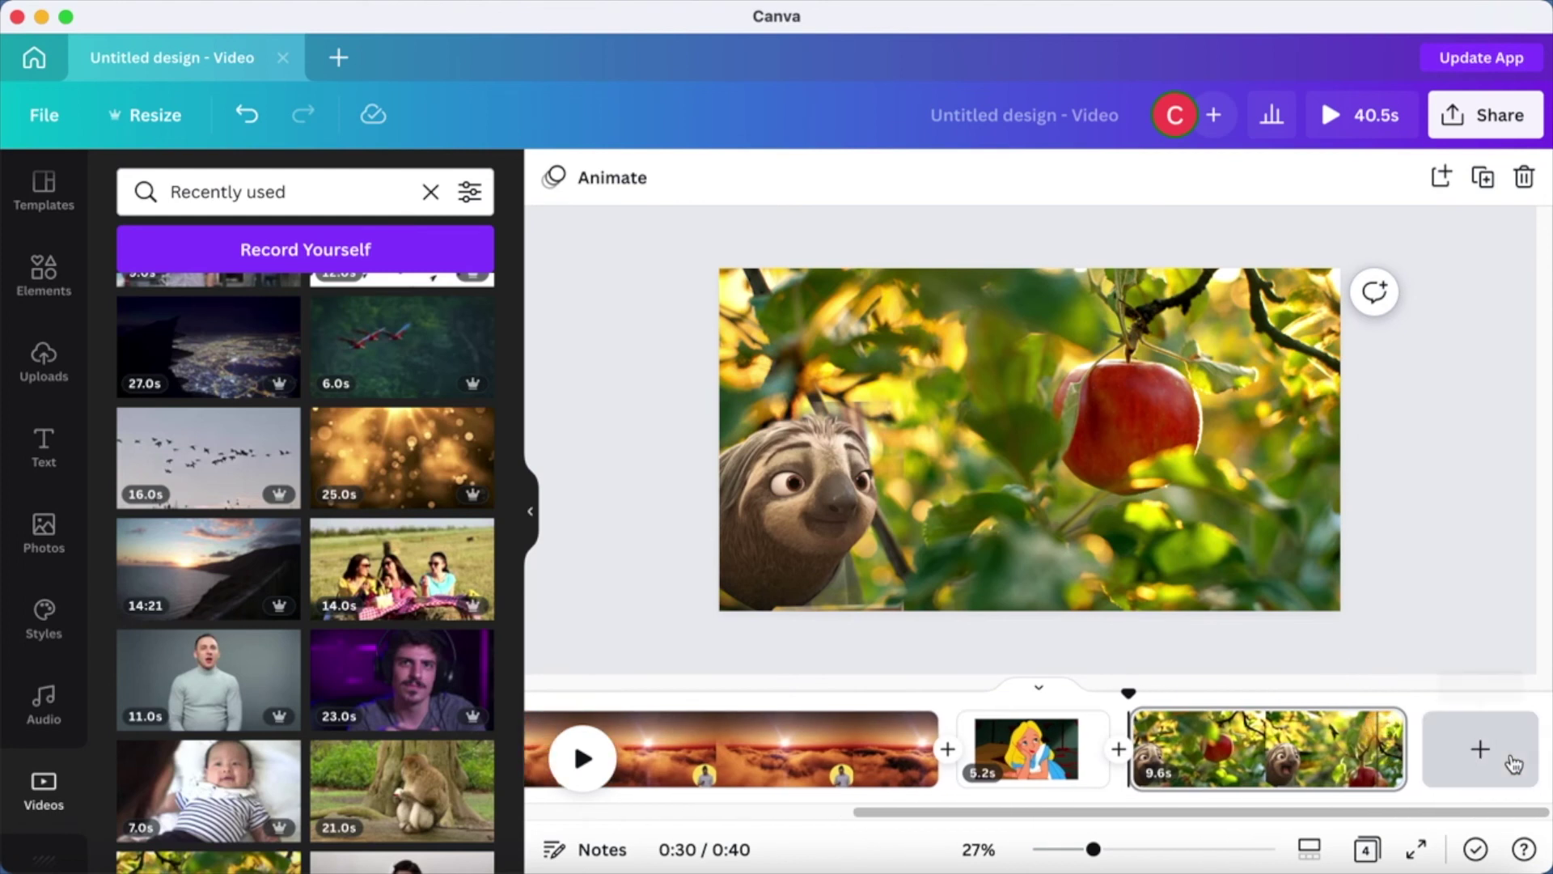
{"action": "scroll", "coordinate": [212, 687], "scroll_direction": "down", "scroll_amount": 3}
{"action": "scroll", "coordinate": [215, 718], "scroll_direction": "down", "scroll_amount": 4}
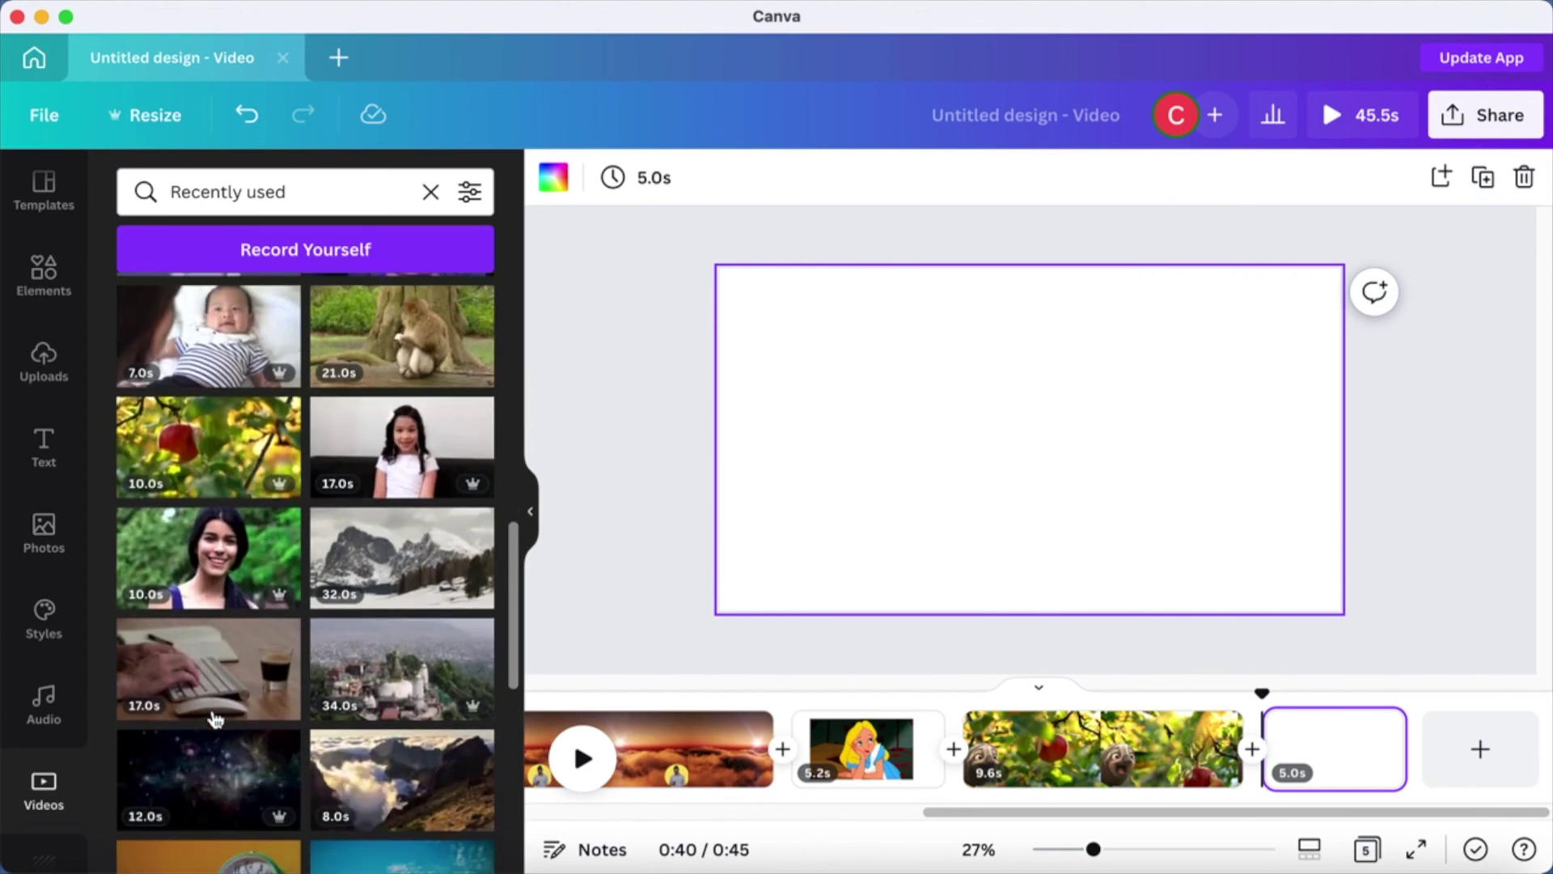
{"action": "left_click", "coordinate": [209, 679]}
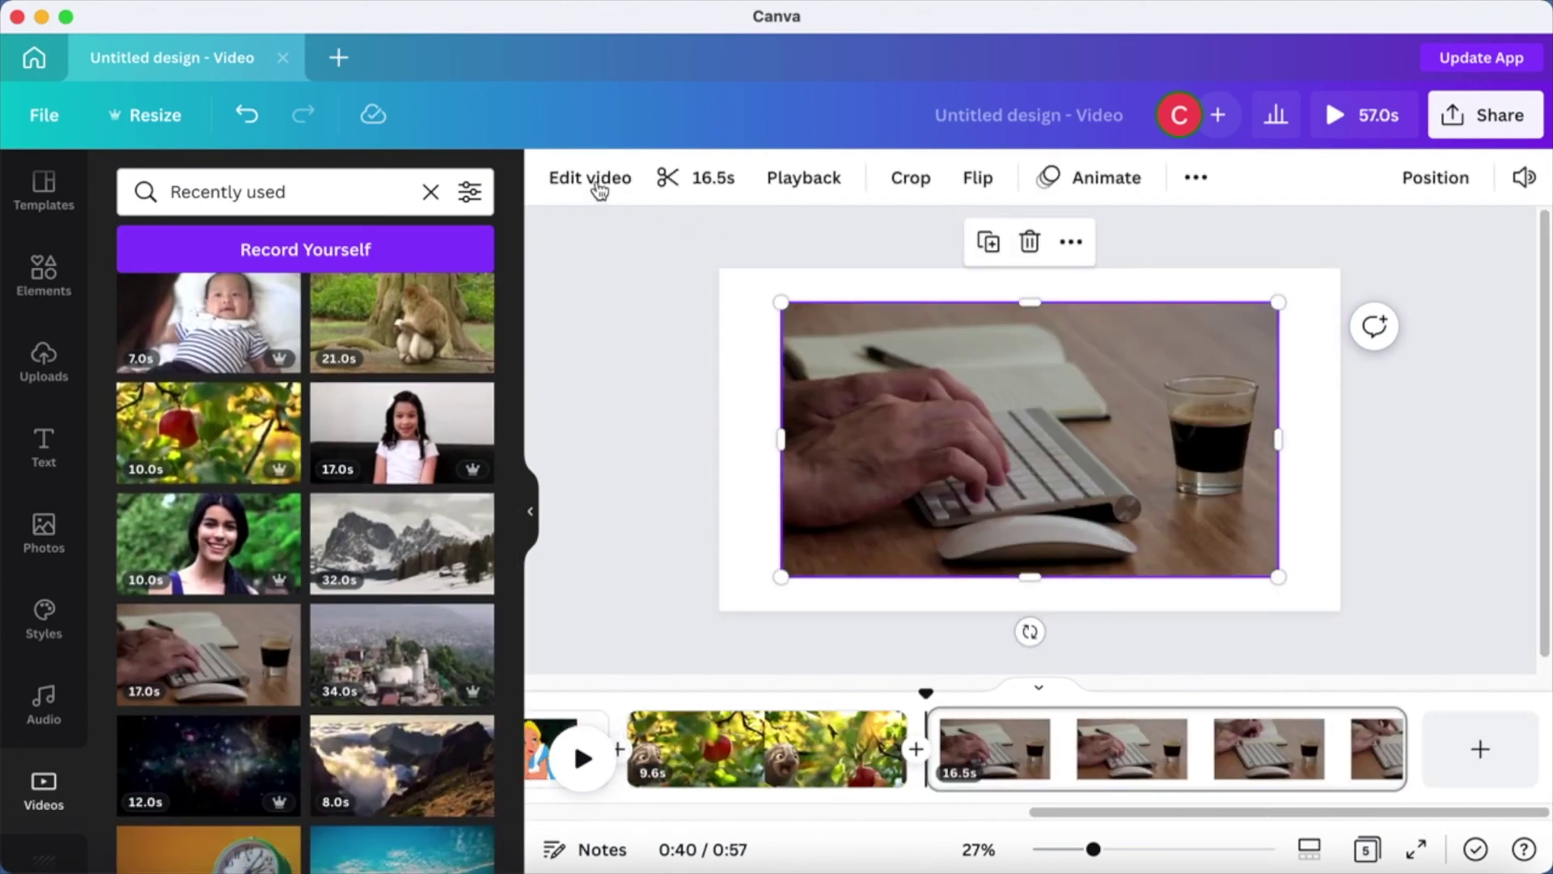
{"action": "left_click", "coordinate": [593, 178]}
{"action": "left_click", "coordinate": [229, 361]}
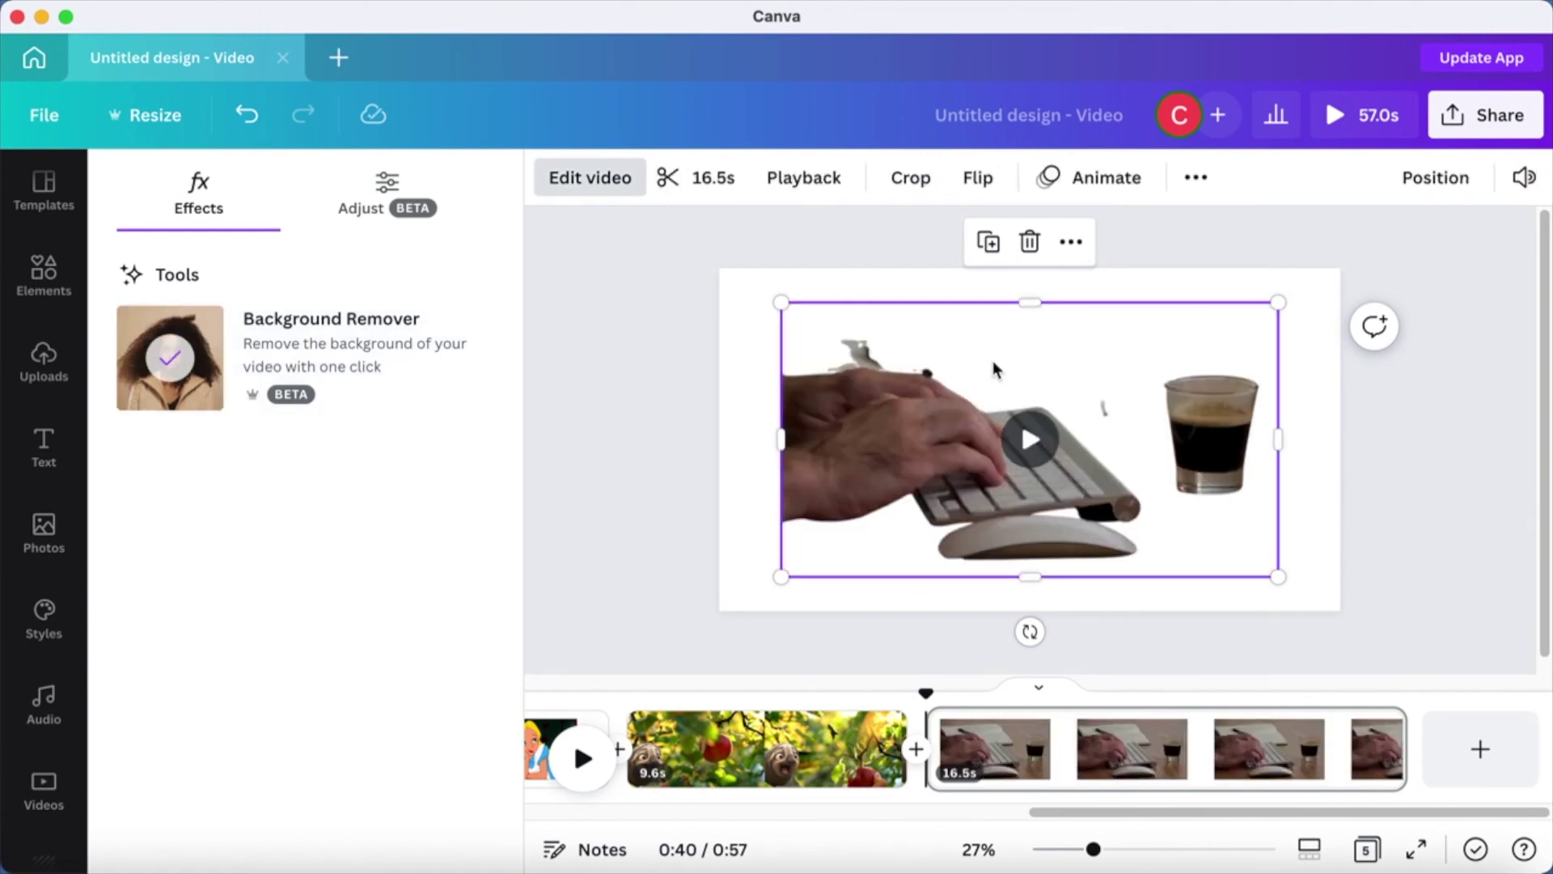
Delete the keyboard clip and place the girl video on the blank page instead.
{"action": "left_click_drag", "start_coordinate": [1278, 440], "coordinate": [1150, 448]}
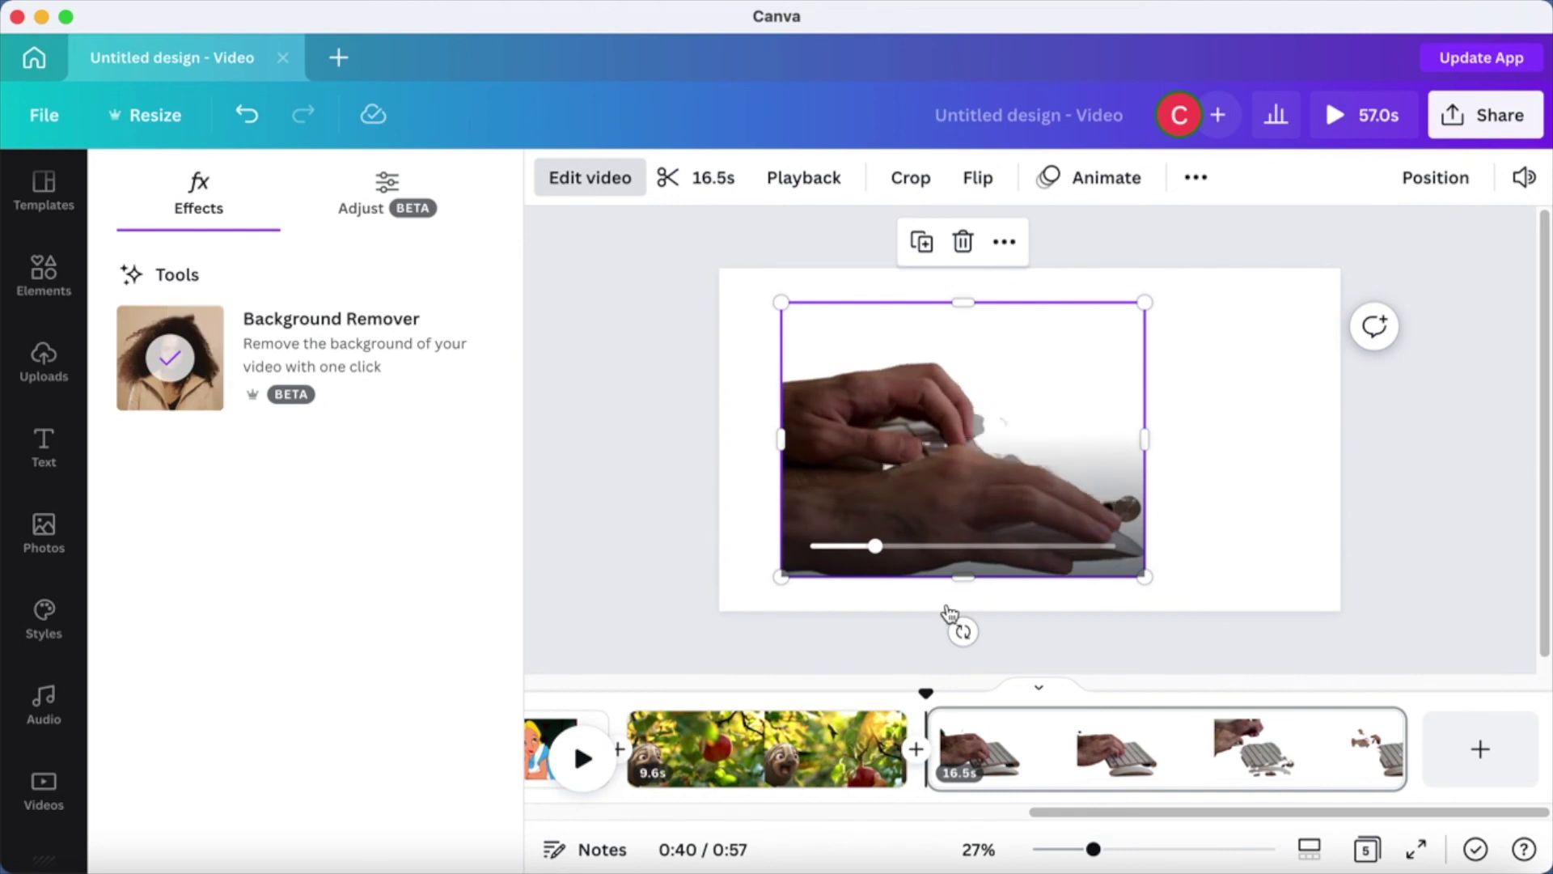
{"action": "left_click", "coordinate": [962, 241]}
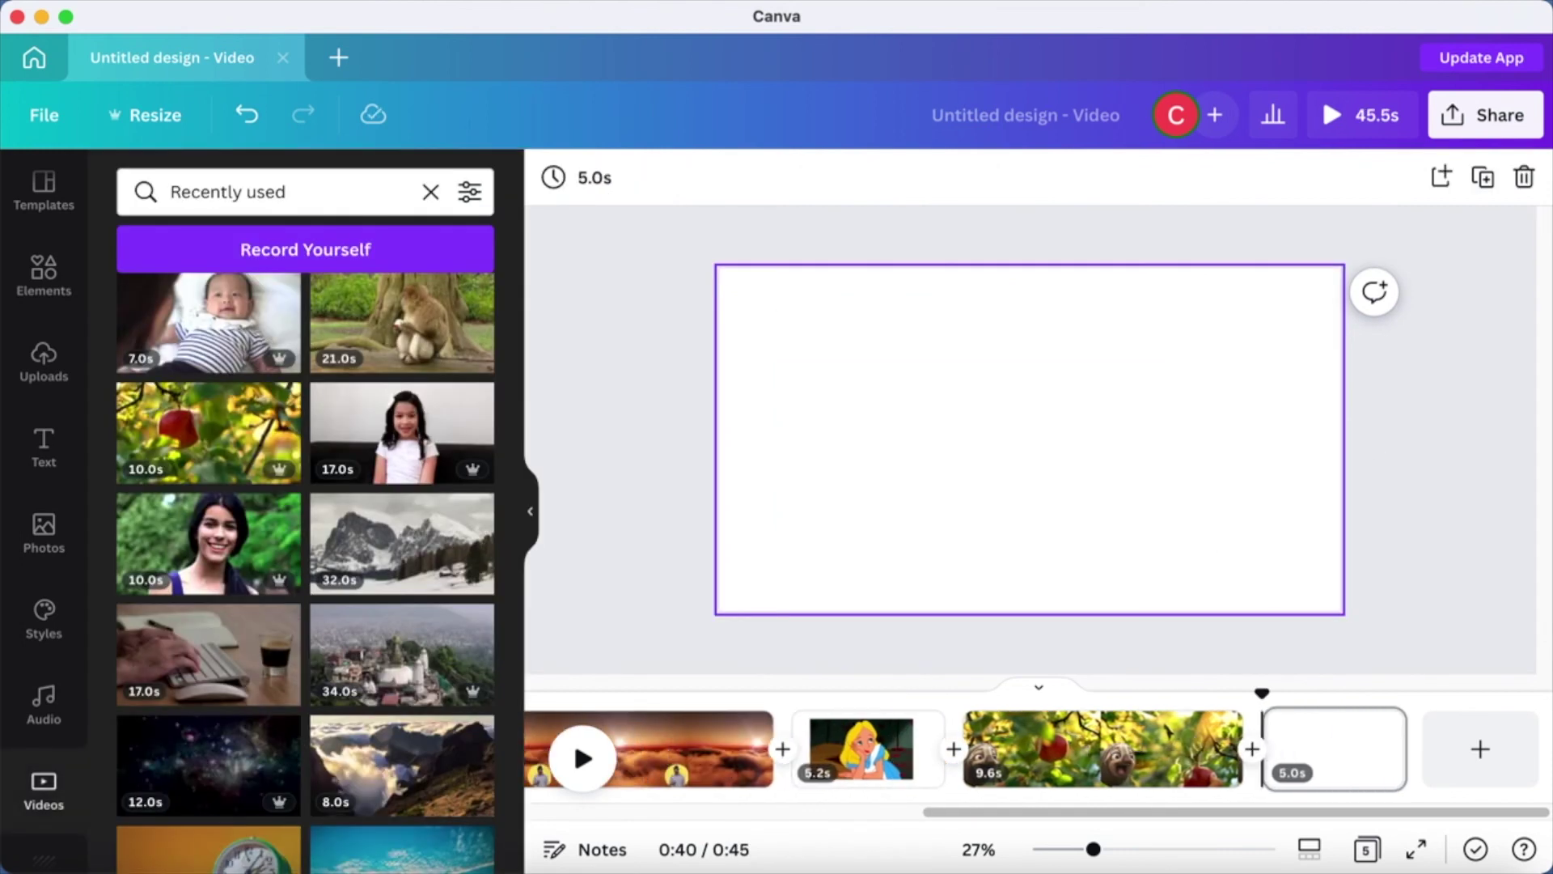
{"action": "left_click", "coordinate": [347, 429]}
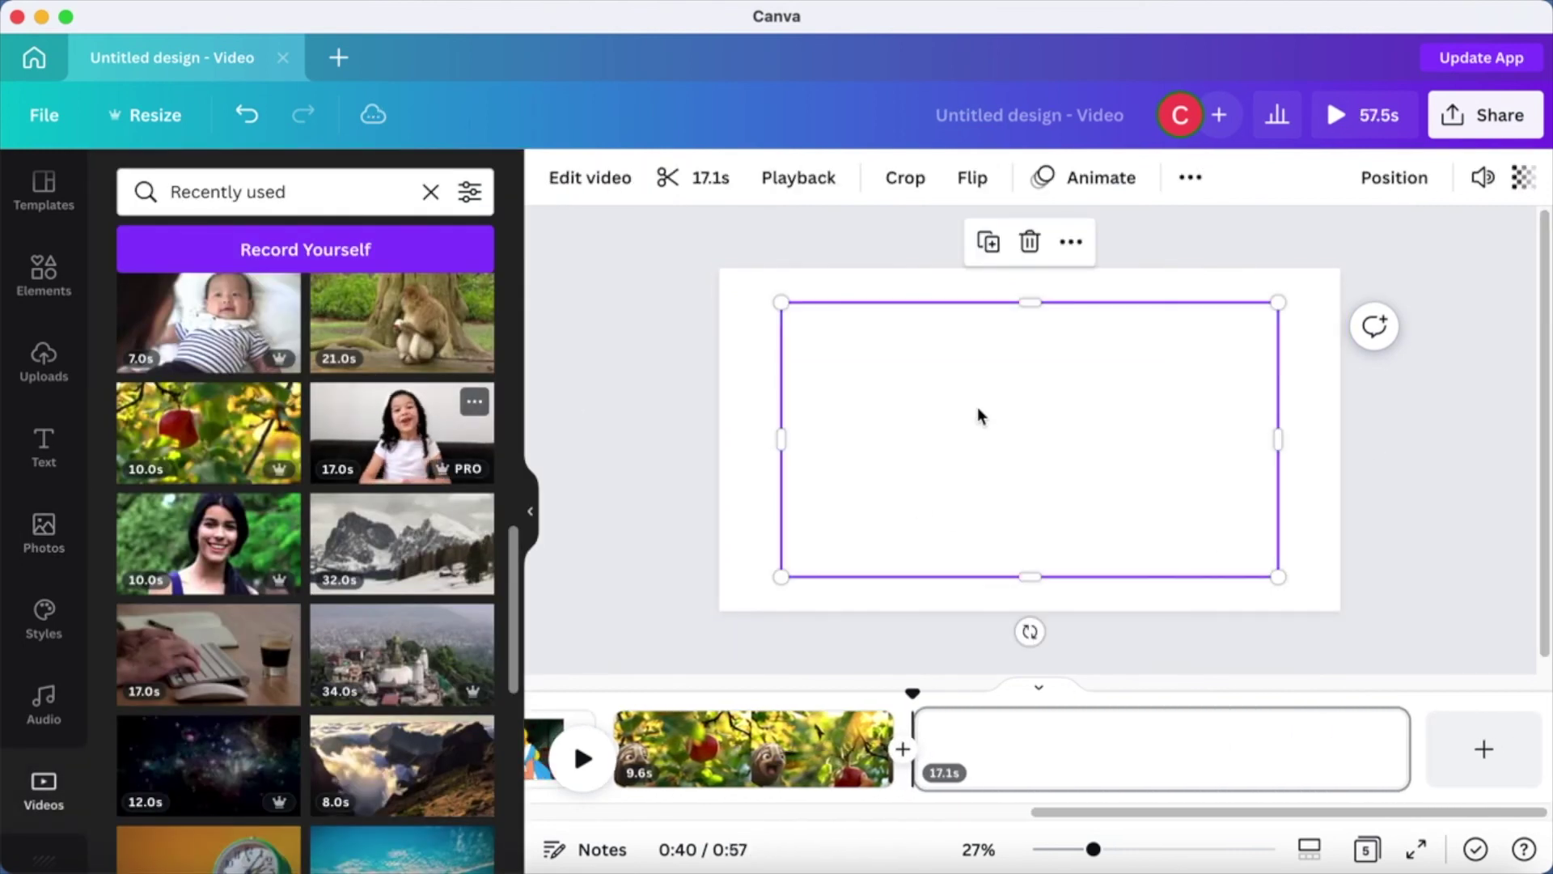
{"action": "left_click", "coordinate": [613, 182]}
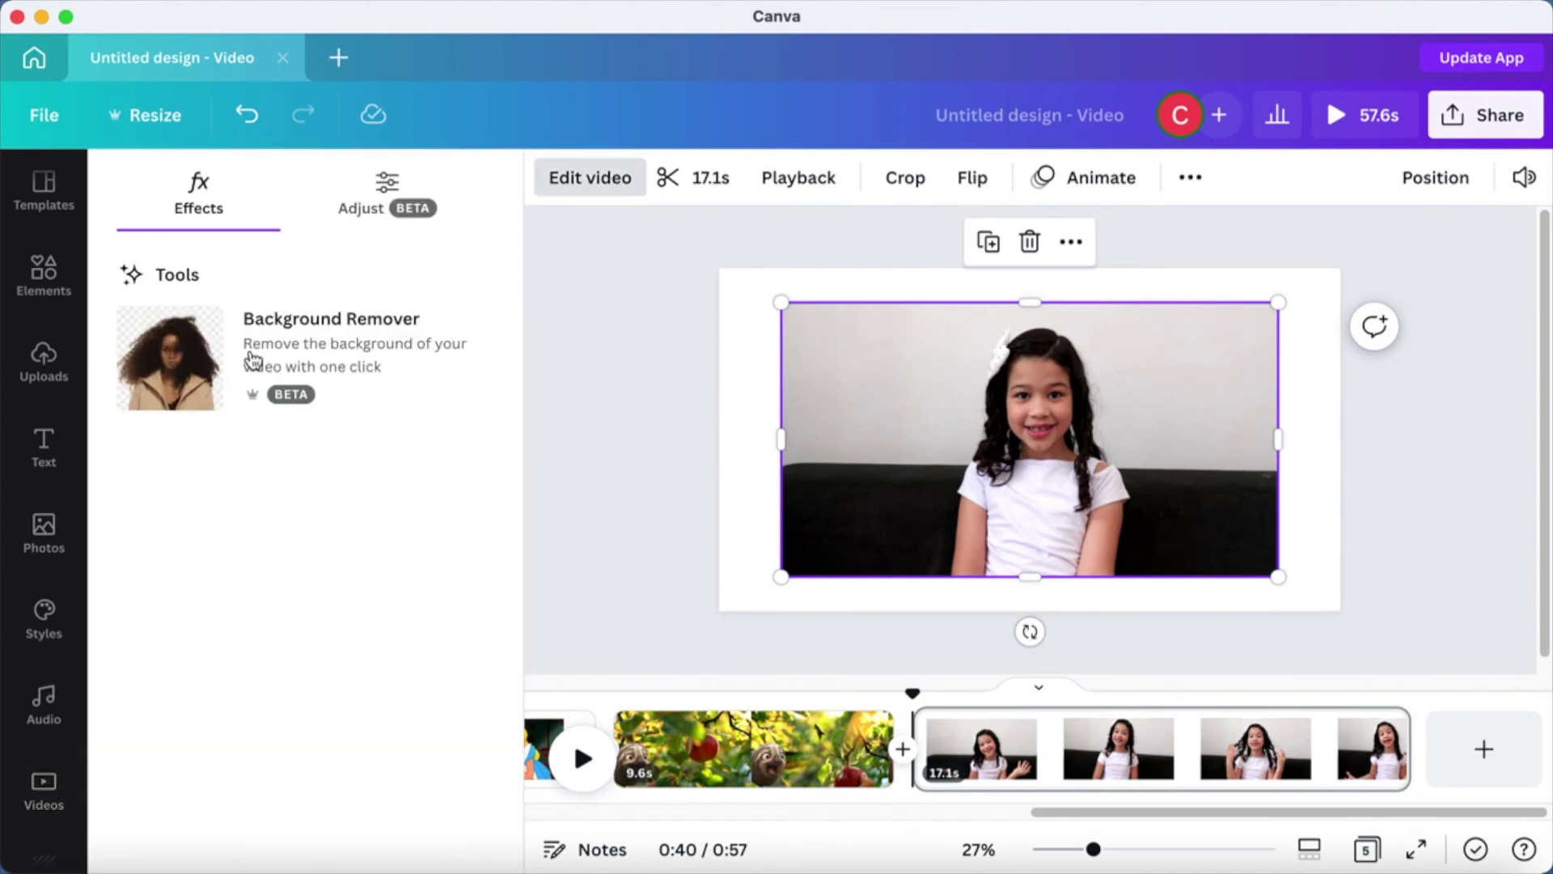